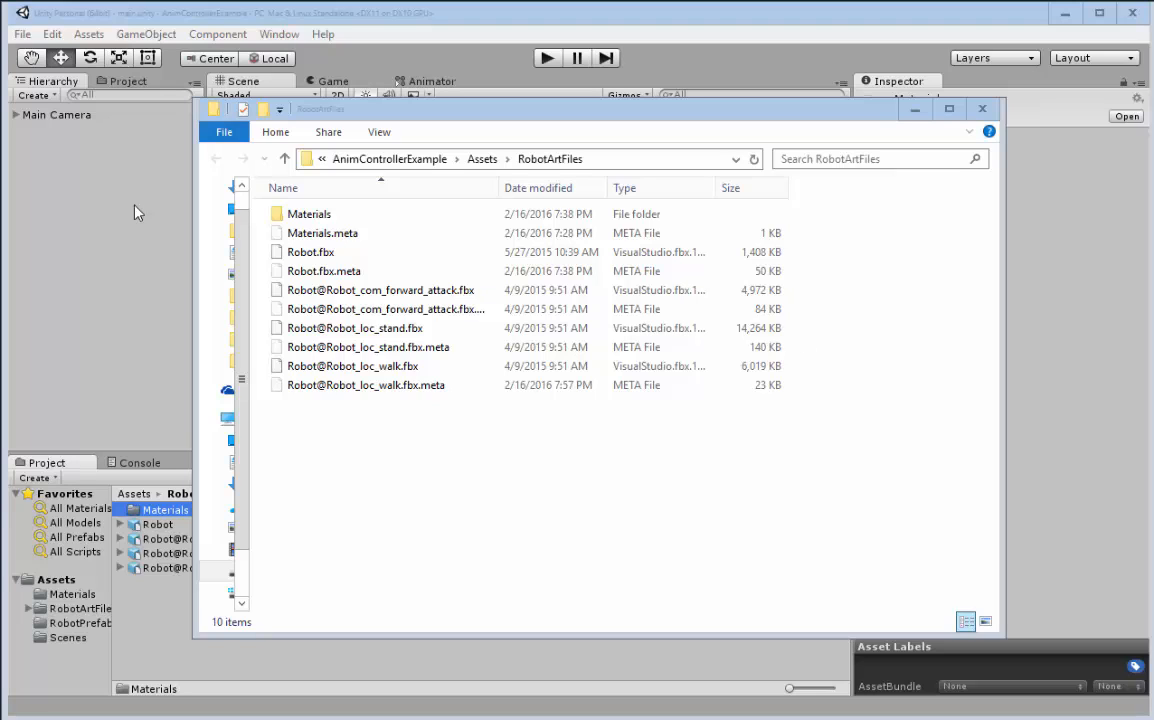
Step: Review the Robot.fbx model and its animation files in the RobotArtFiles folder with full file names shown, then return to Unity
{"action": "left_click", "coordinate": [325, 256]}
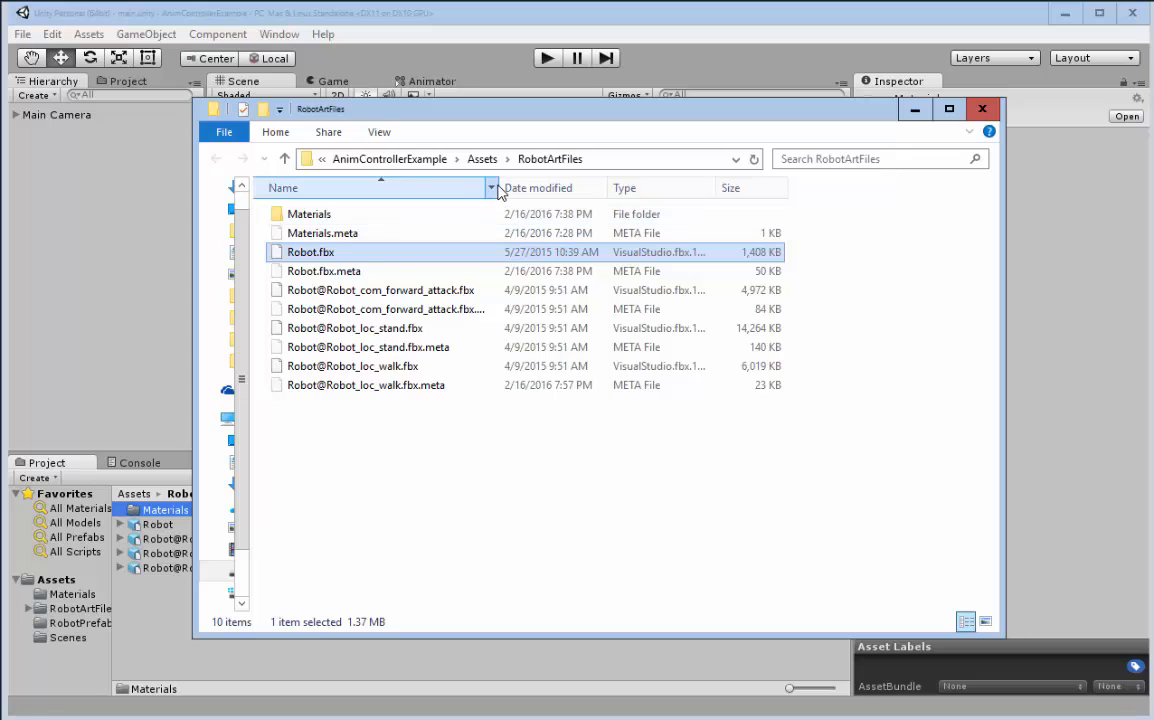
{"action": "left_click_drag", "start_coordinate": [497, 186], "coordinate": [559, 186]}
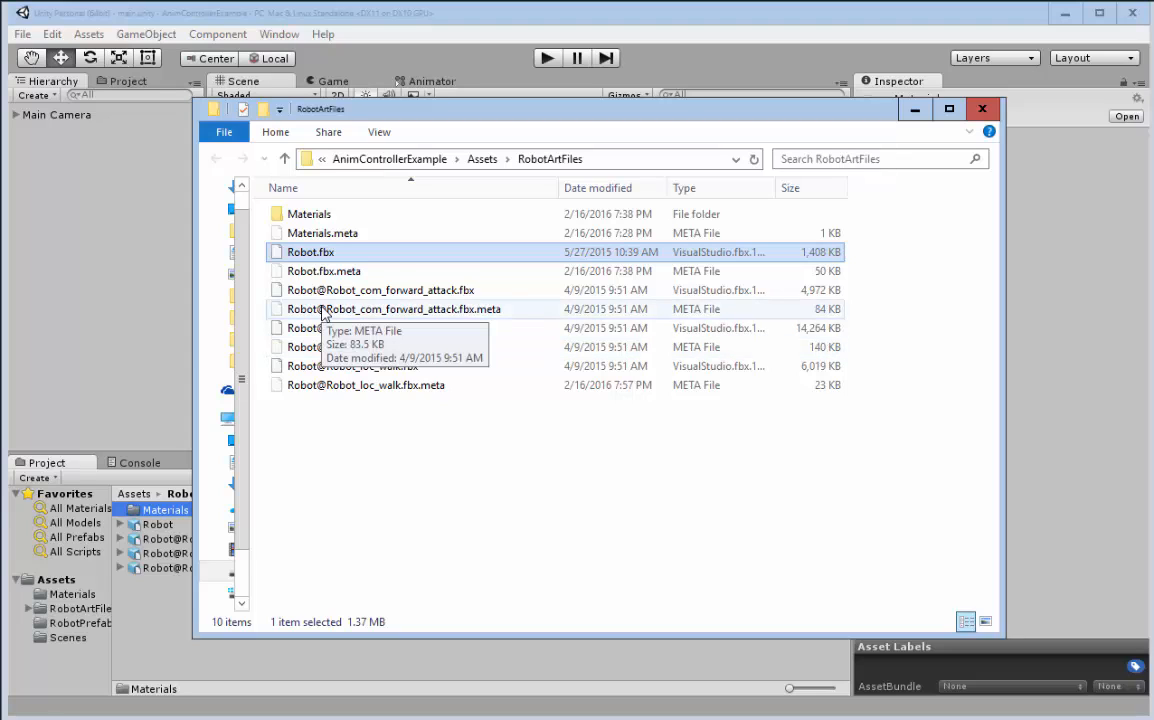
{"action": "left_click", "coordinate": [983, 110]}
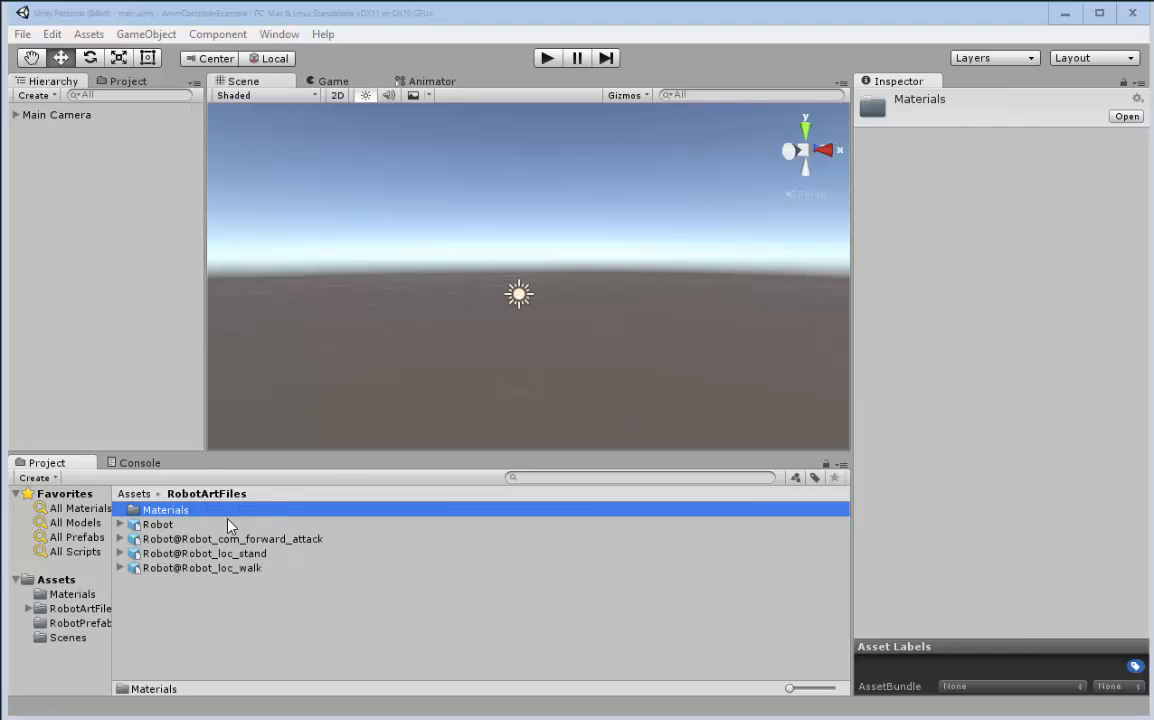
Step: Examine the Robot model's rig import settings, including the available animation types and avatar definitions
{"action": "left_click", "coordinate": [167, 530]}
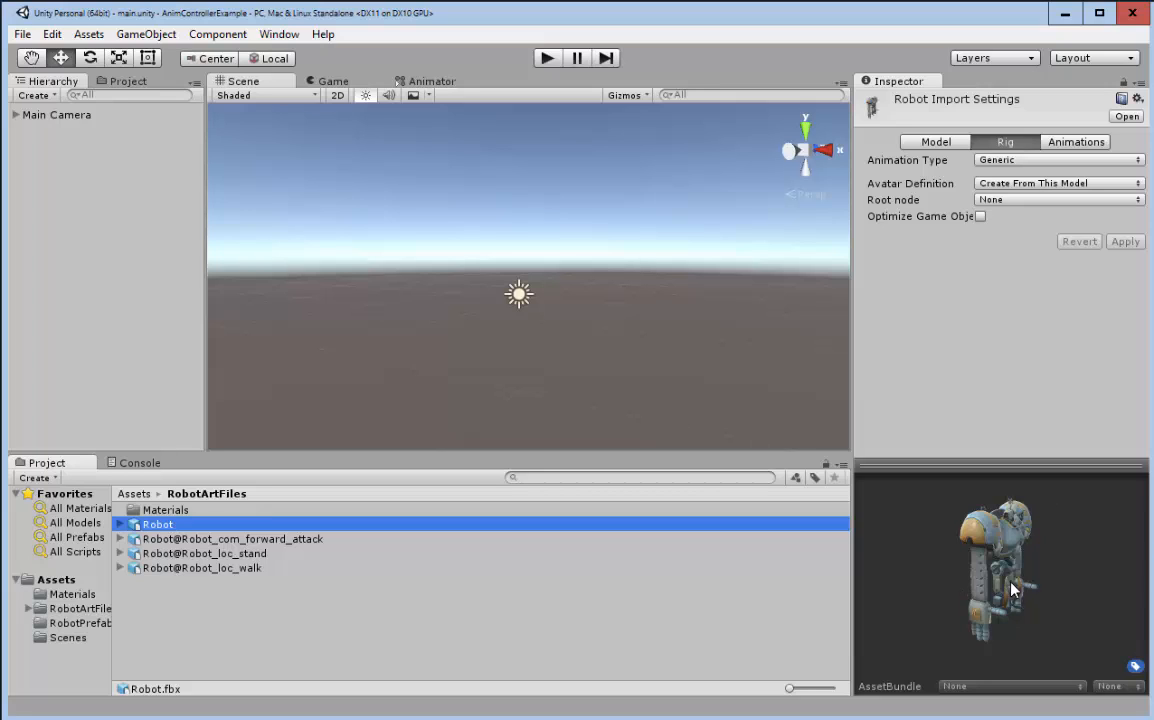
{"action": "left_click", "coordinate": [1006, 165]}
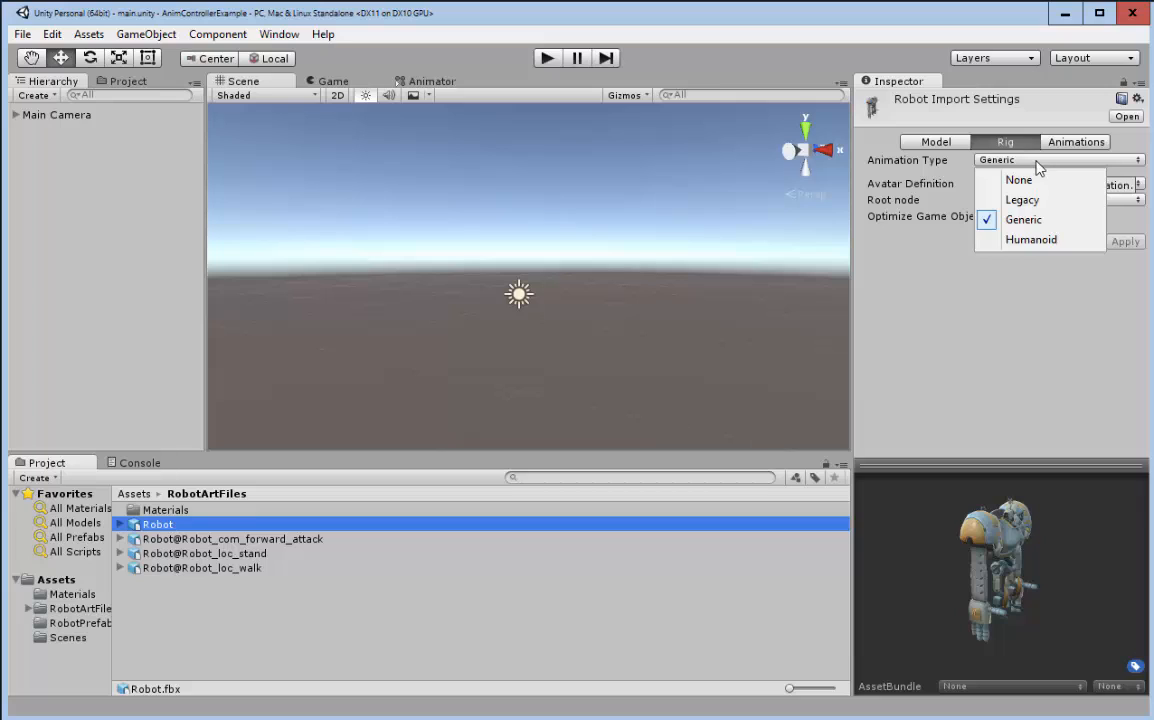
{"action": "left_click", "coordinate": [995, 165]}
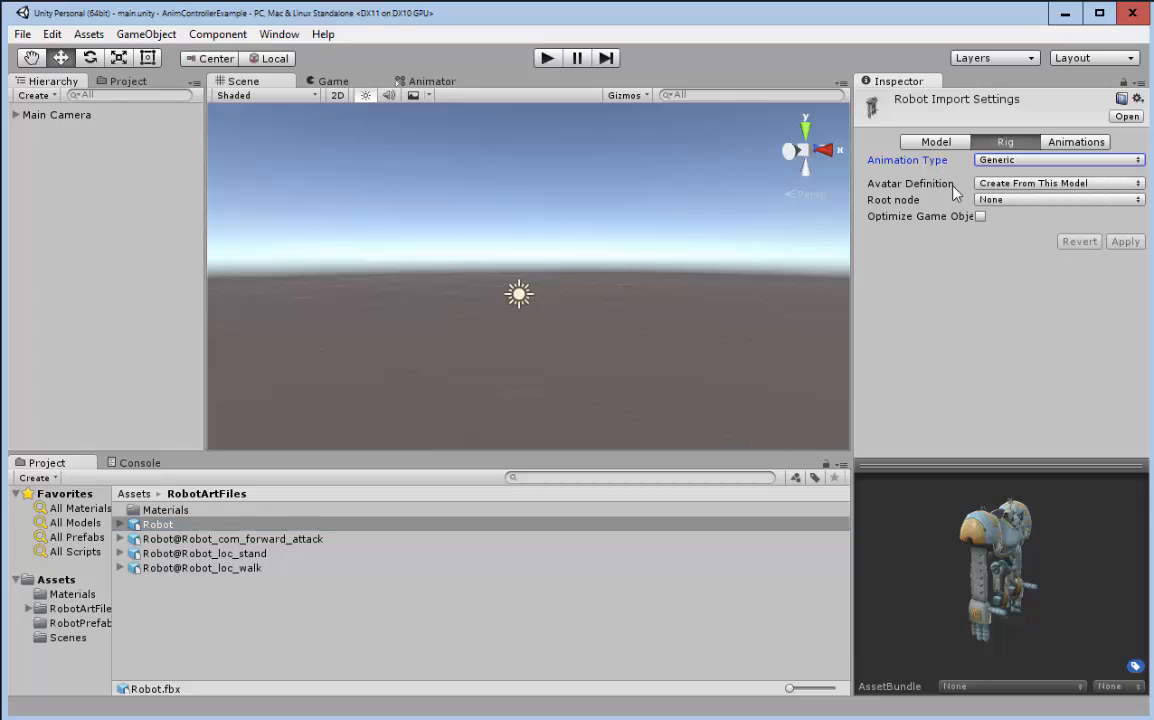
{"action": "left_click", "coordinate": [1024, 186]}
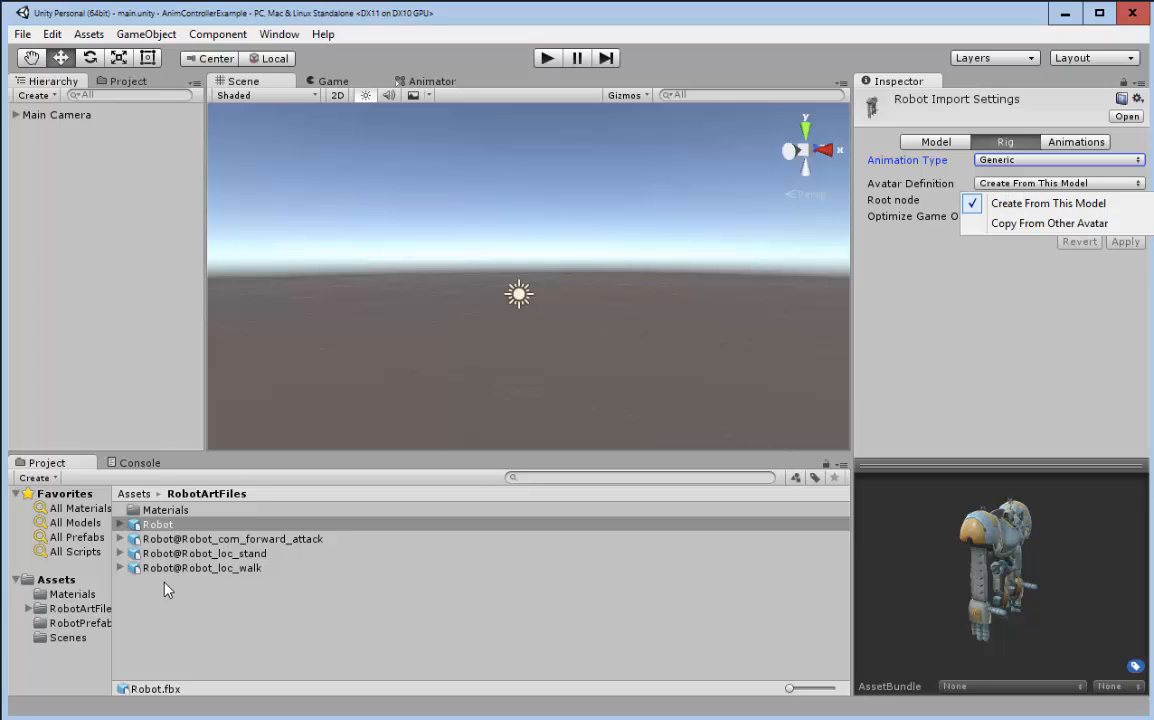
Step: Examine the rig settings of Robot@Robot_loc_walk and trace its source avatar within the Robot model and the available avatars
{"action": "left_click", "coordinate": [237, 567]}
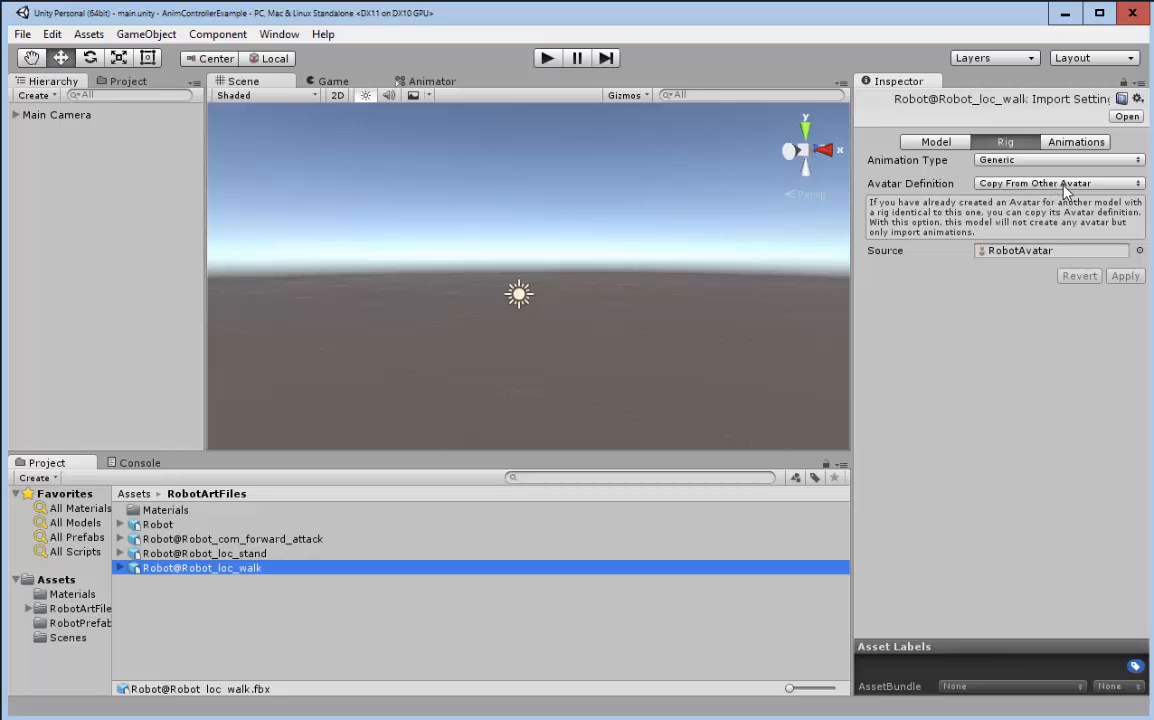
{"action": "left_click", "coordinate": [121, 525]}
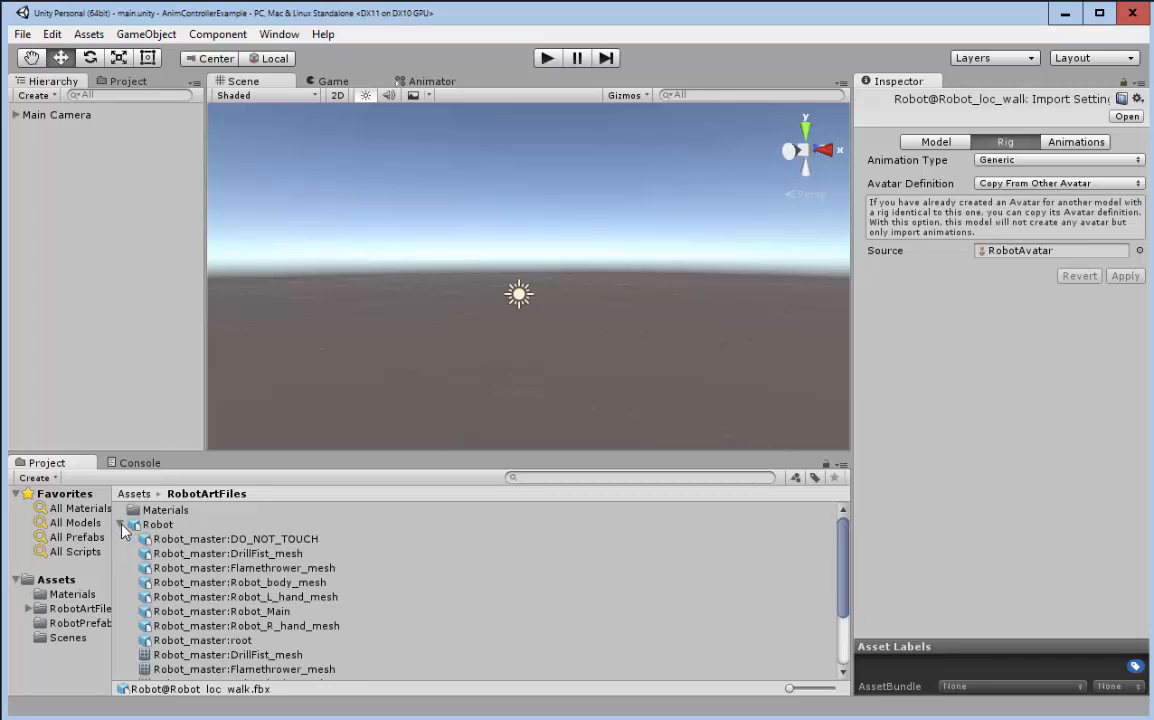
{"action": "scroll", "coordinate": [215, 530], "scroll_direction": "down", "scroll_amount": 2}
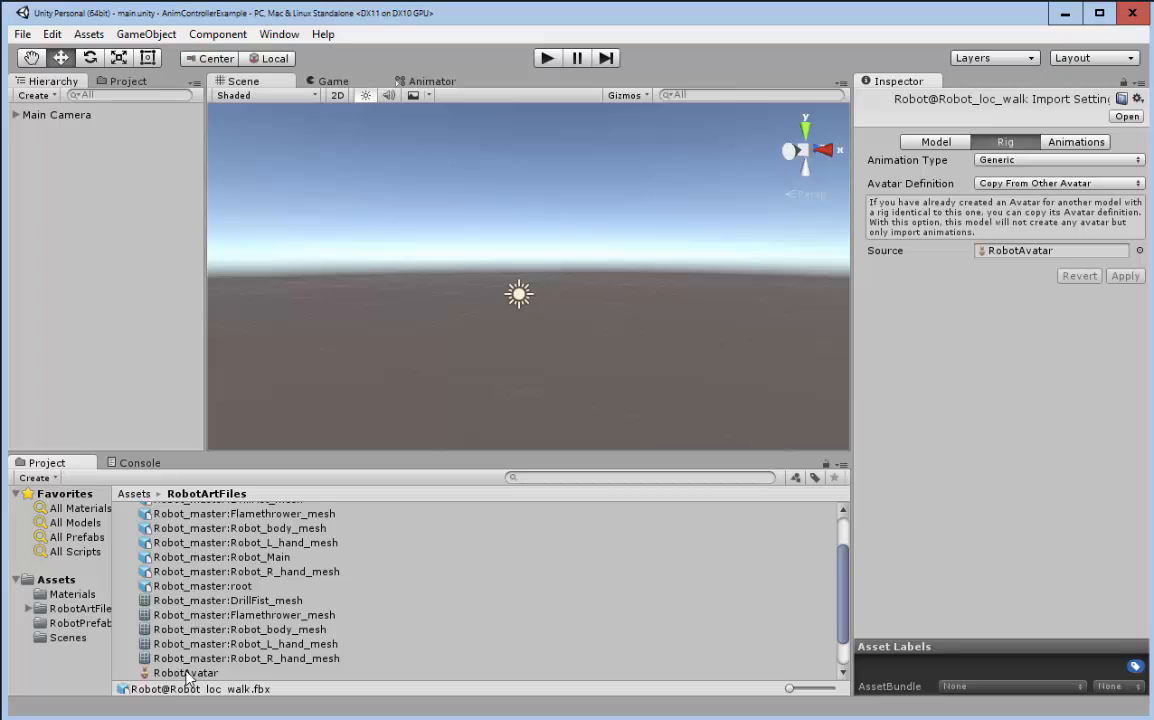
{"action": "scroll", "coordinate": [176, 604], "scroll_direction": "up", "scroll_amount": 2}
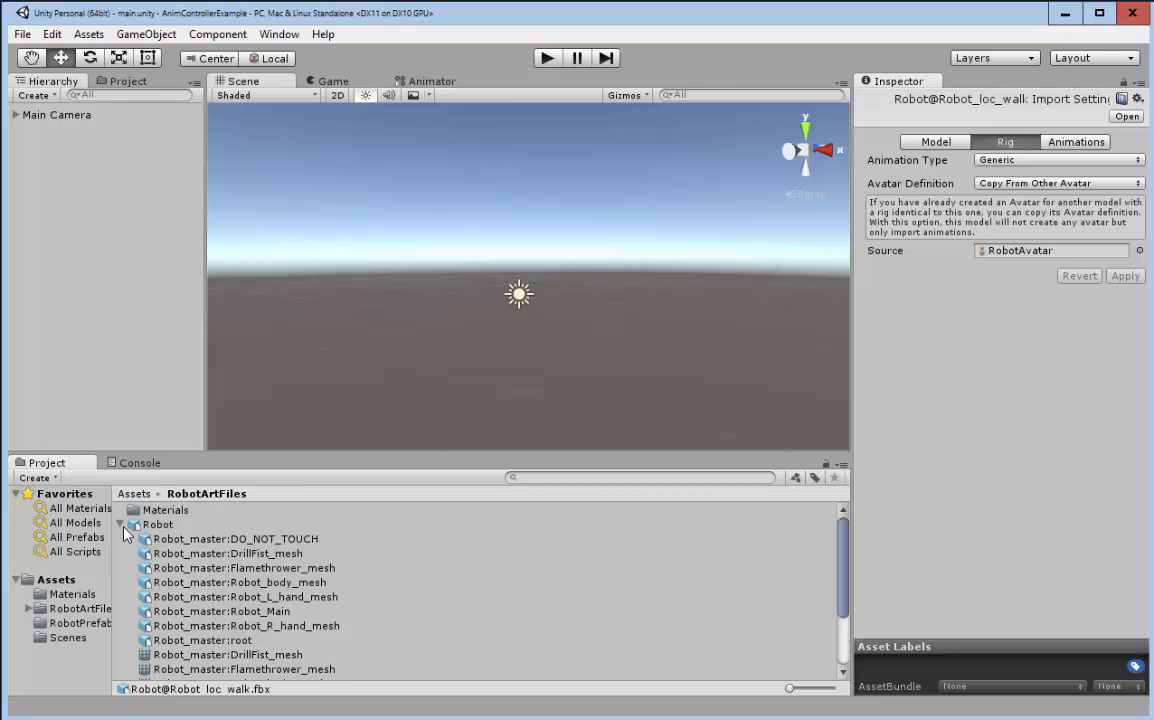
{"action": "left_click", "coordinate": [120, 525]}
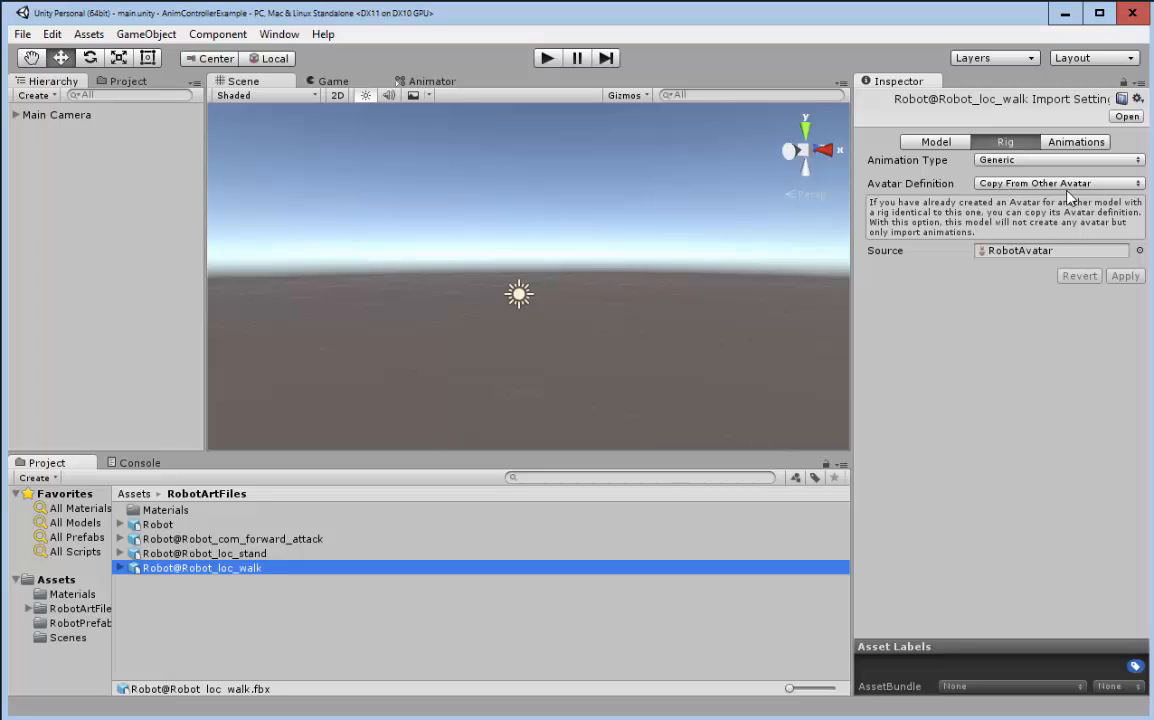
{"action": "left_click", "coordinate": [1139, 251]}
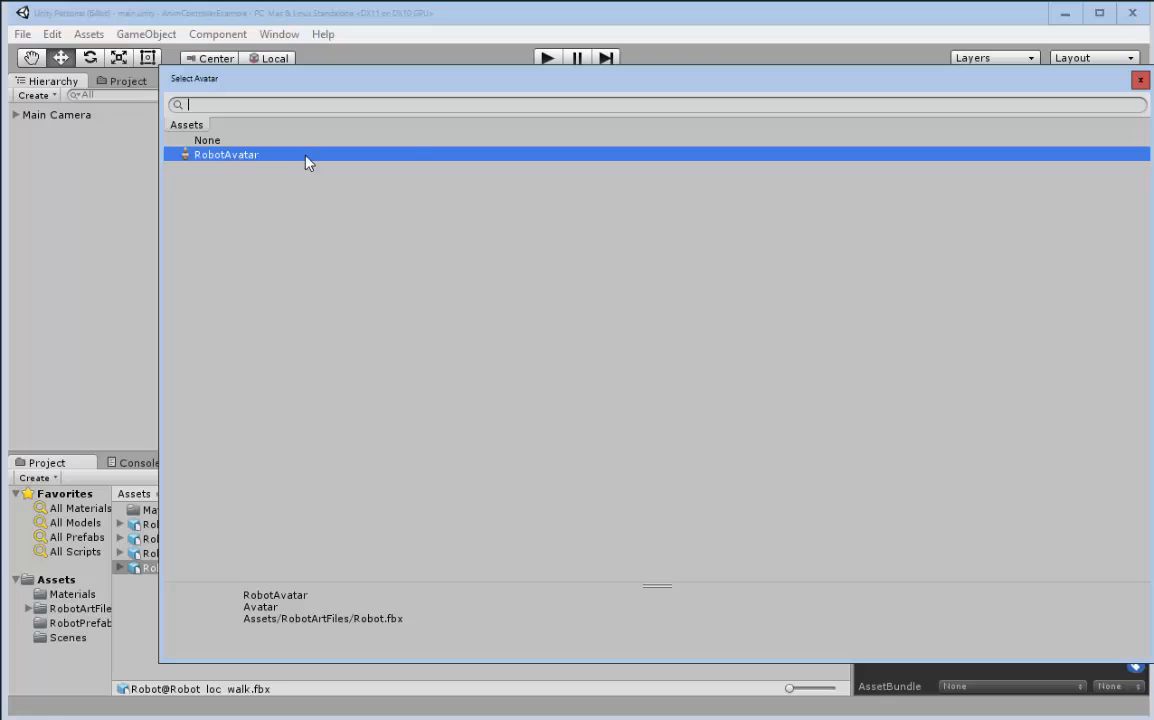
{"action": "left_click", "coordinate": [1140, 81]}
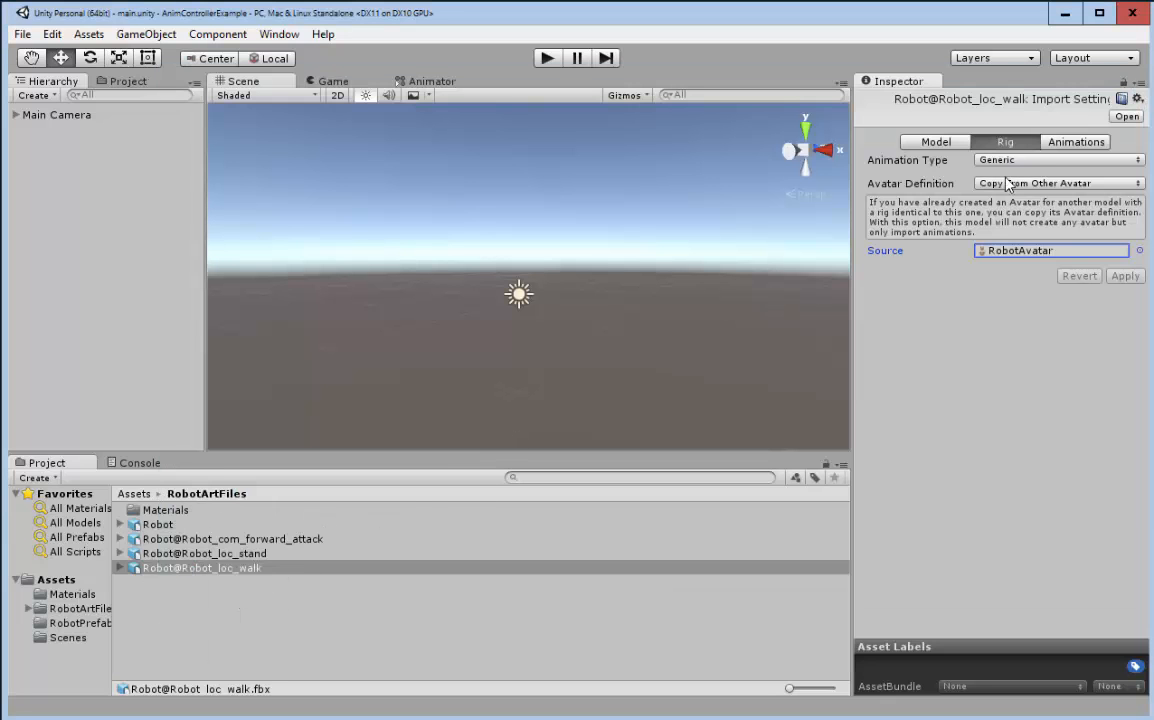
Step: Check the Robot model's animation import setting and return to its rig settings
{"action": "left_click", "coordinate": [160, 524]}
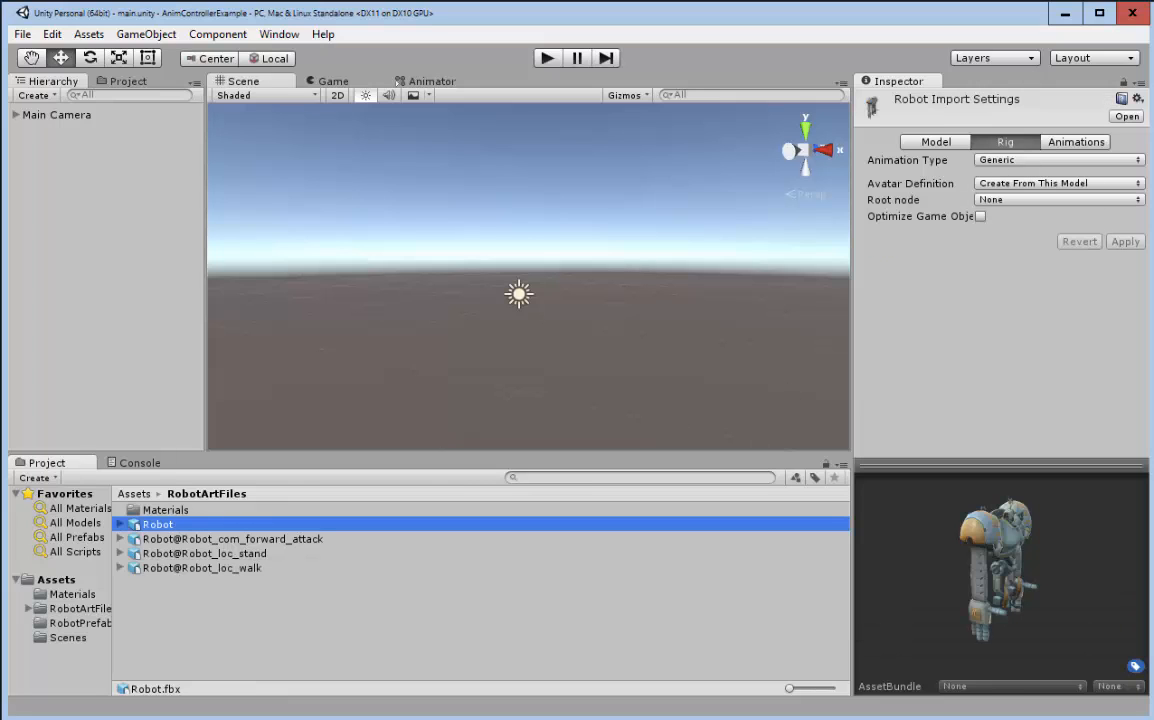
{"action": "left_click", "coordinate": [1076, 141]}
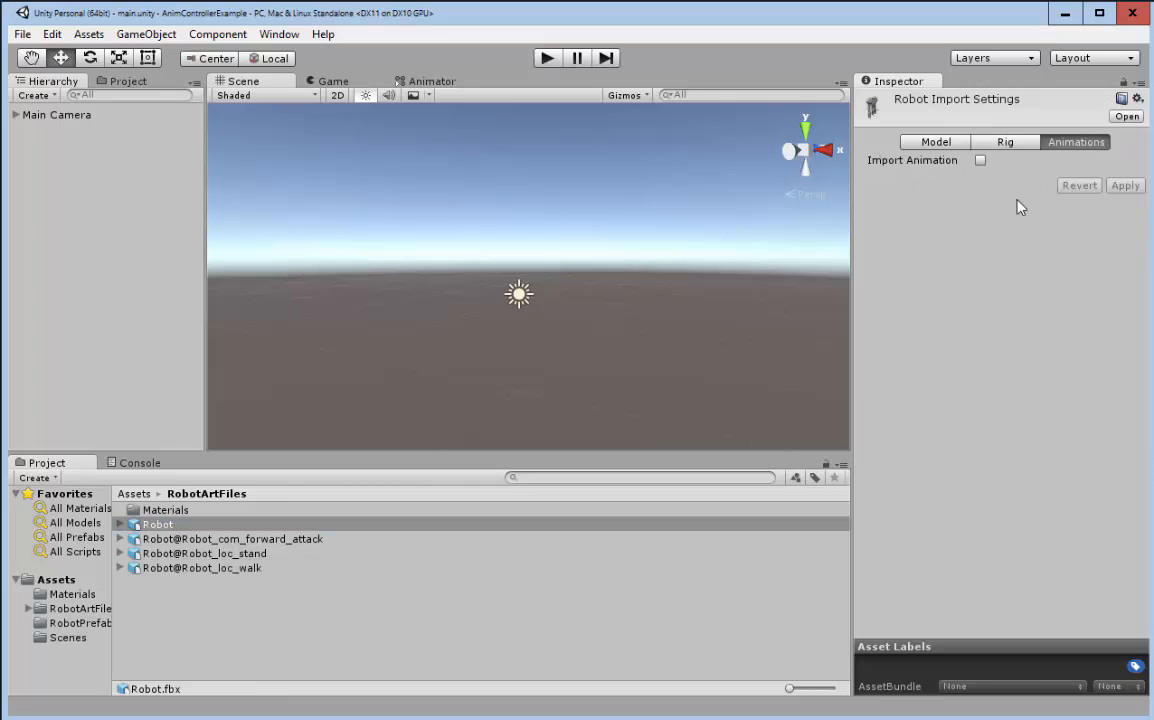
{"action": "left_click", "coordinate": [1005, 142]}
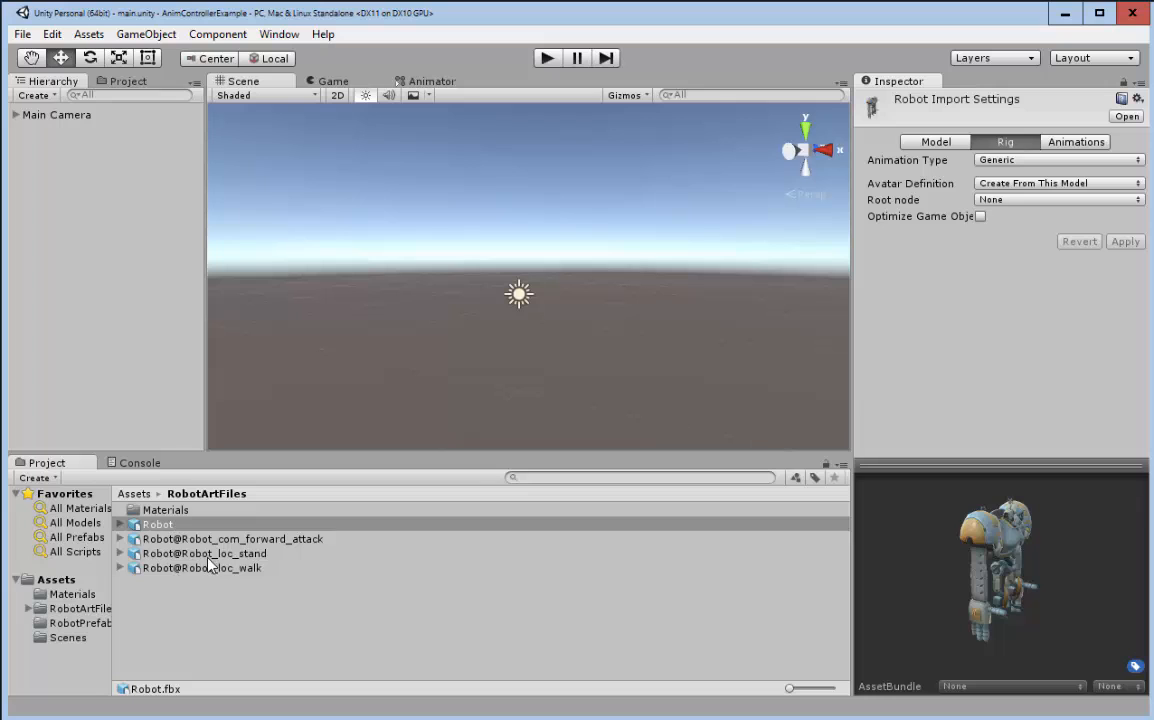
Step: Inspect the animation import settings of Robot@Robot_loc_walk and the objects and clip contained in that asset
{"action": "left_click", "coordinate": [210, 567]}
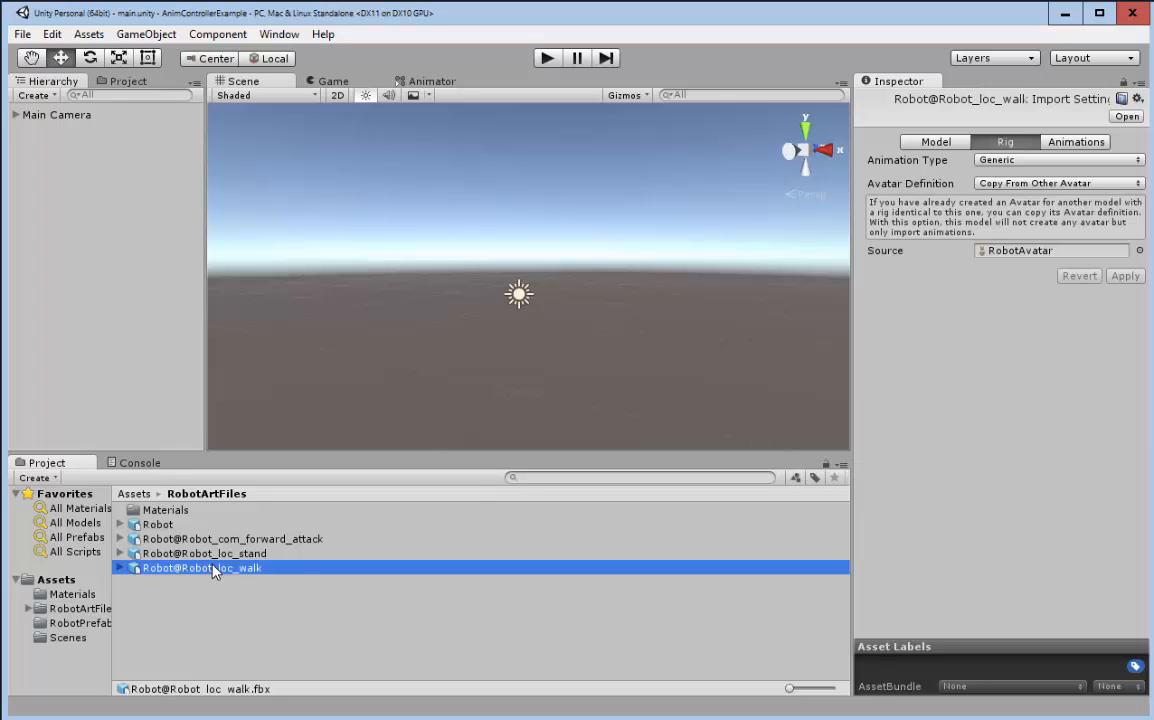
{"action": "left_click", "coordinate": [1083, 142]}
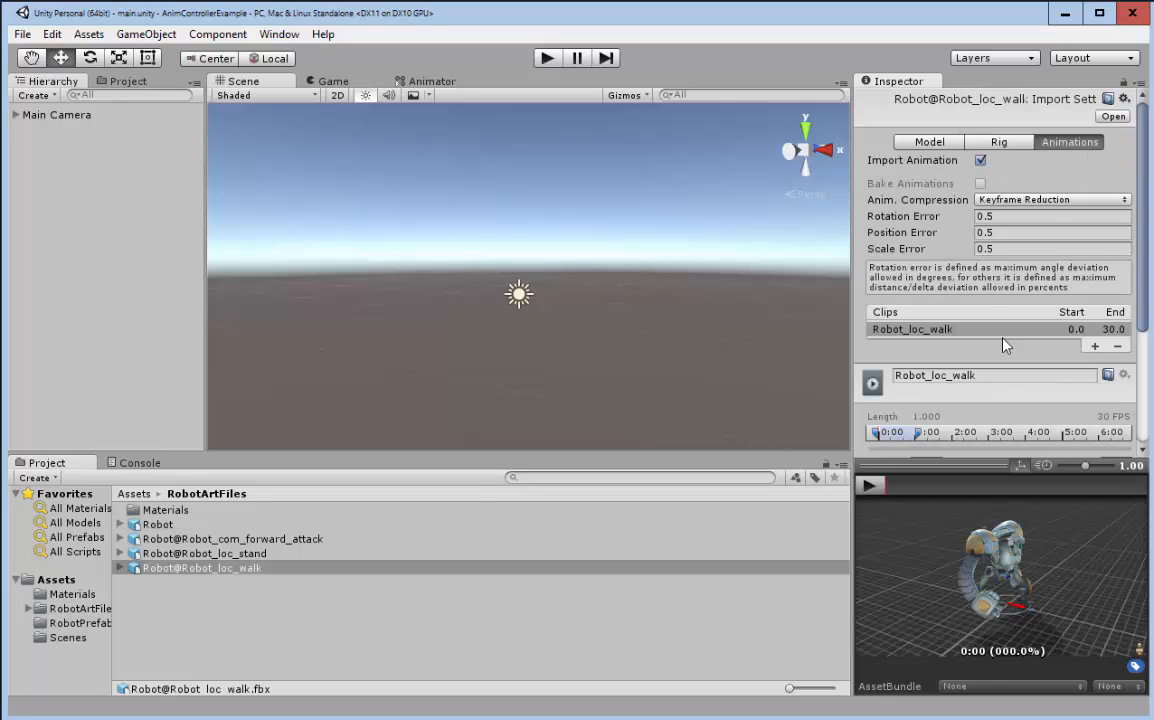
{"action": "left_click", "coordinate": [1000, 142]}
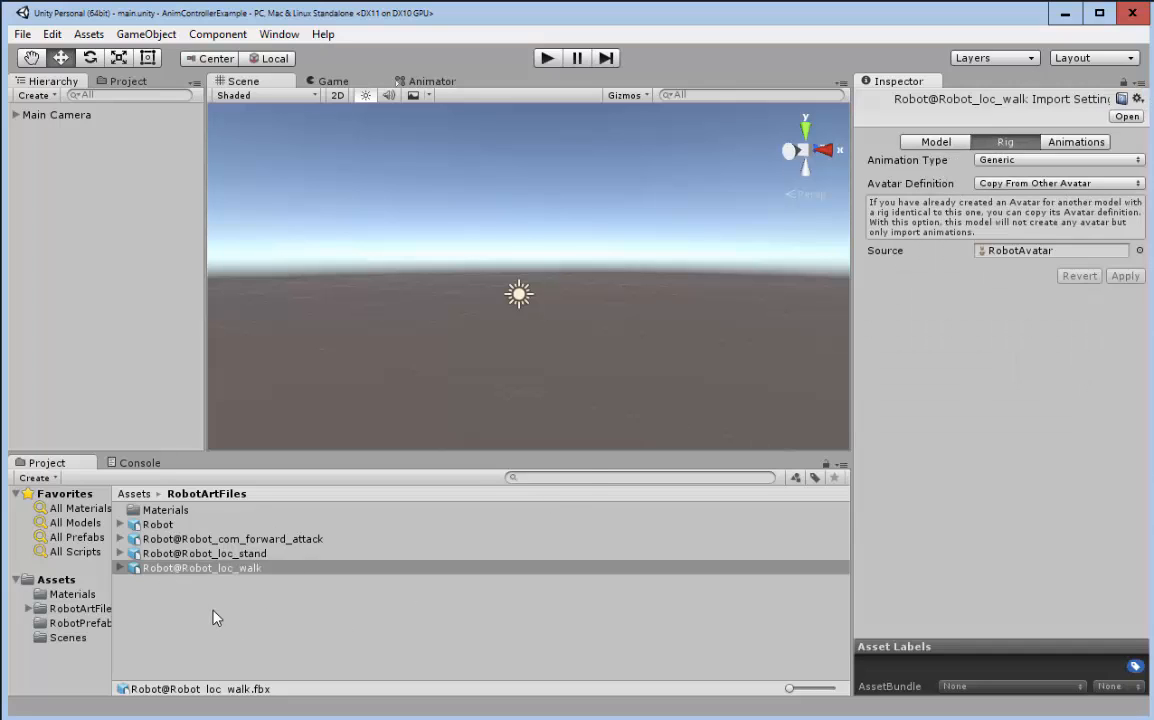
{"action": "left_click", "coordinate": [121, 569]}
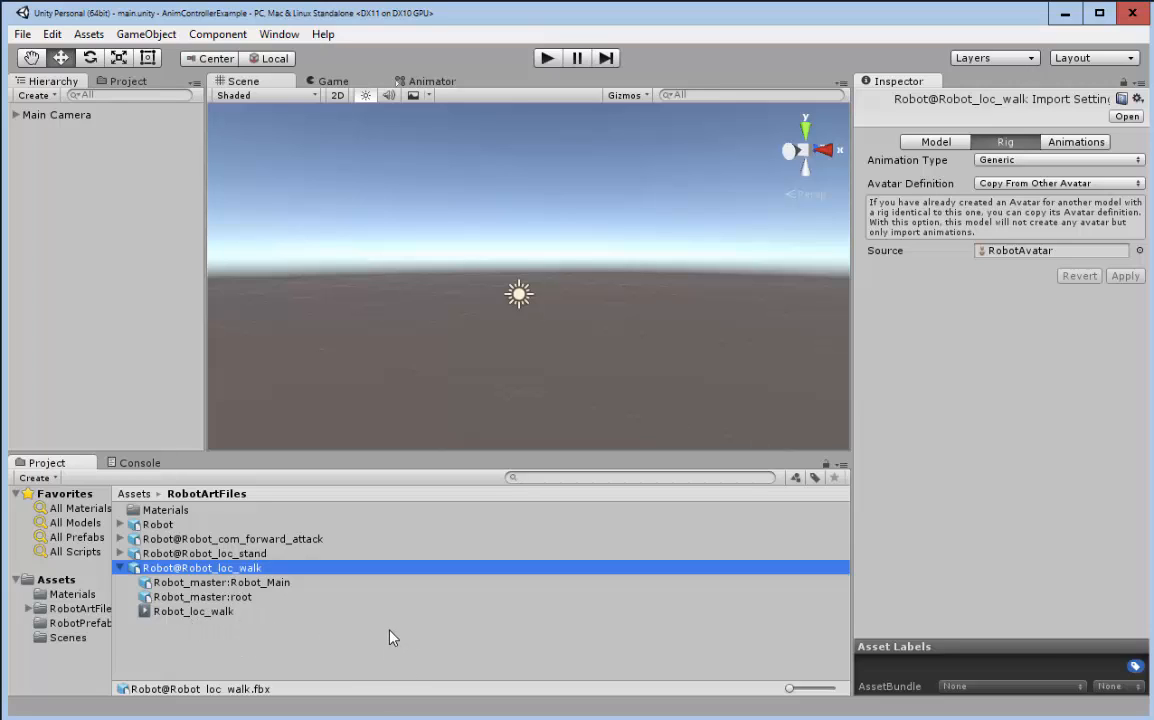
{"action": "left_click", "coordinate": [120, 567]}
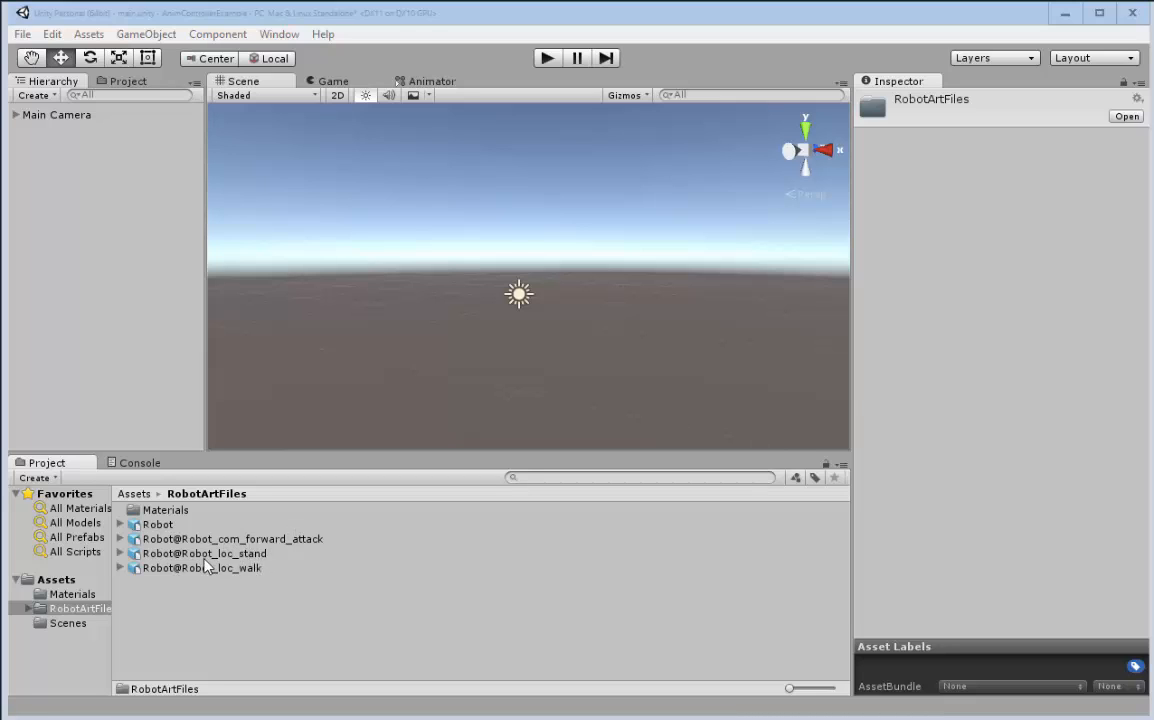
Step: Add the Robot model from RobotArtFiles to the scene hierarchy
{"action": "left_click", "coordinate": [165, 526]}
{"action": "left_click_drag", "start_coordinate": [165, 528], "coordinate": [108, 289]}
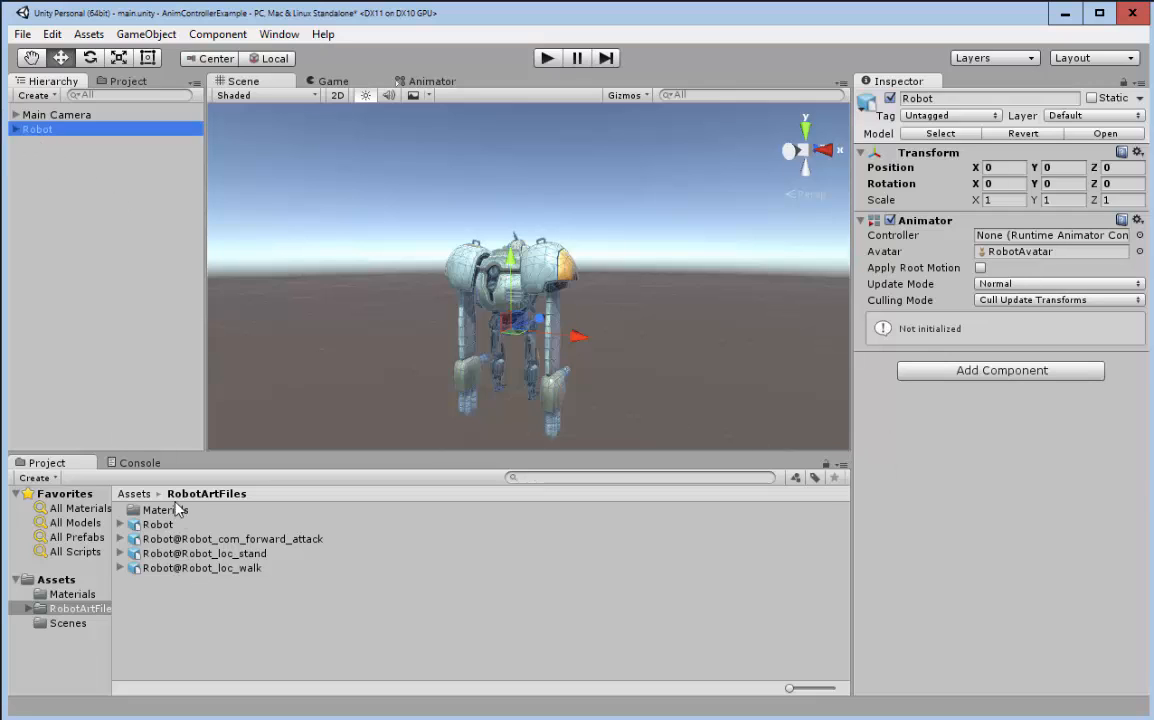
Step: Create a folder named RobotPrefab in Assets and store the scene's Robot in it as a prefab
{"action": "left_click", "coordinate": [135, 494]}
{"action": "right_click", "coordinate": [172, 587]}
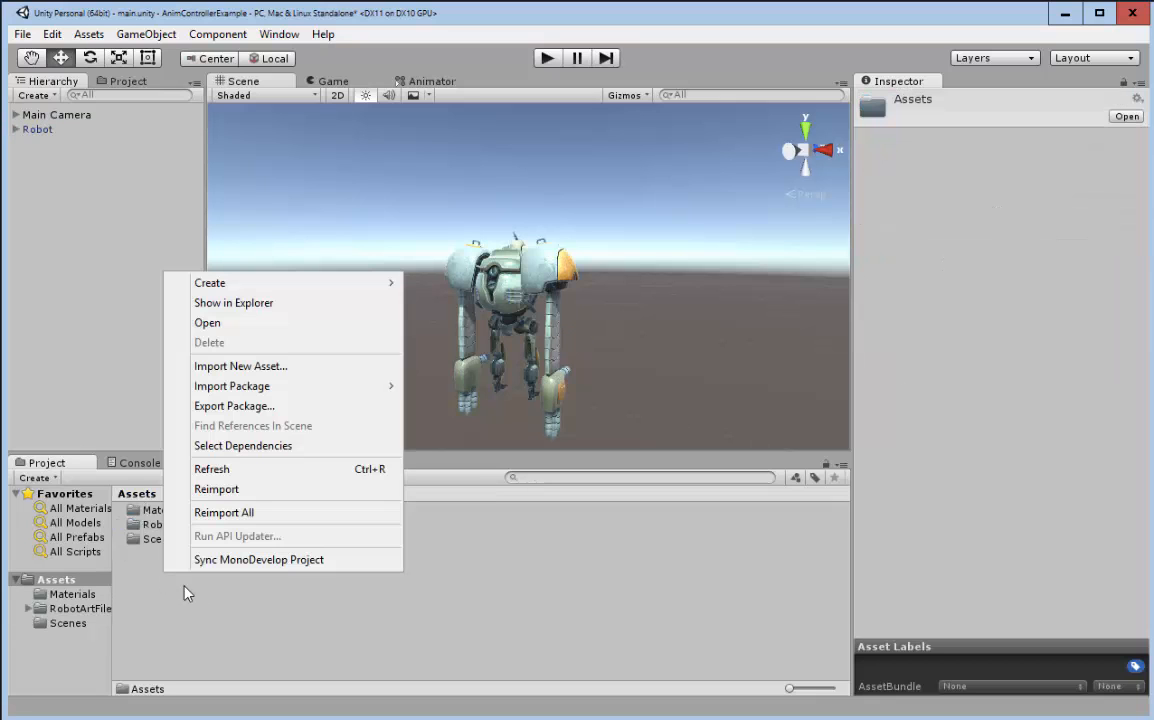
{"action": "mouse_move", "coordinate": [313, 290]}
{"action": "left_click", "coordinate": [445, 283]}
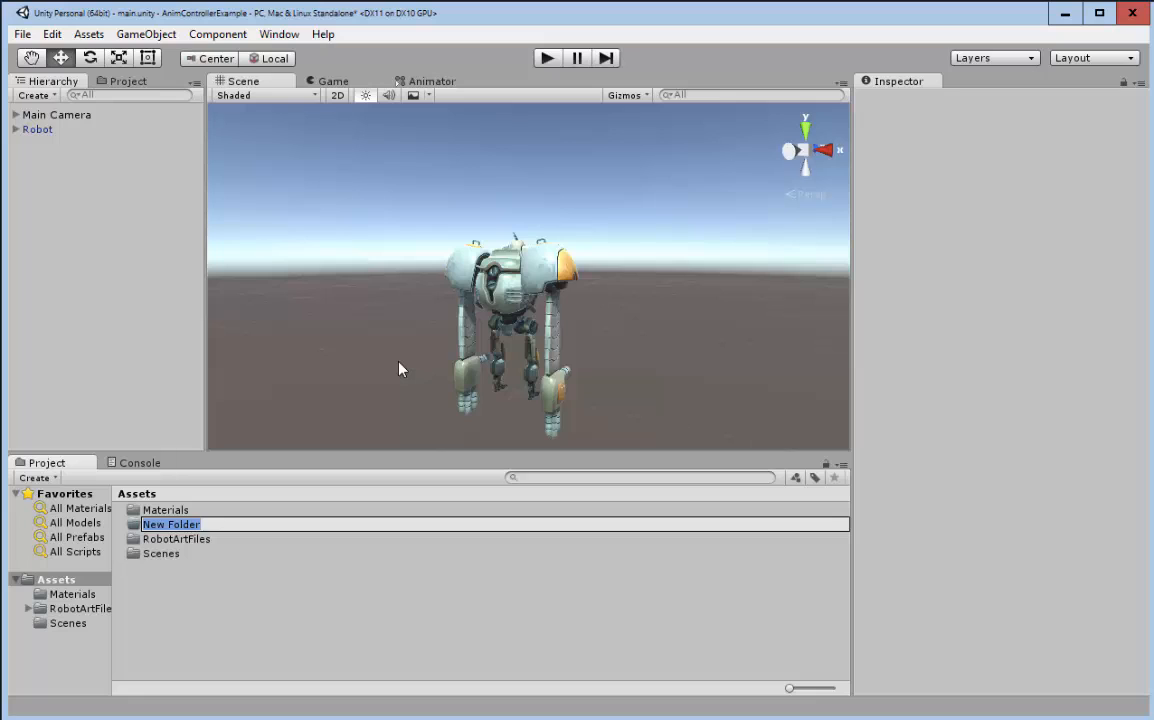
{"action": "type", "text": "RobotPrefab"}
{"action": "key", "text": "Return"}
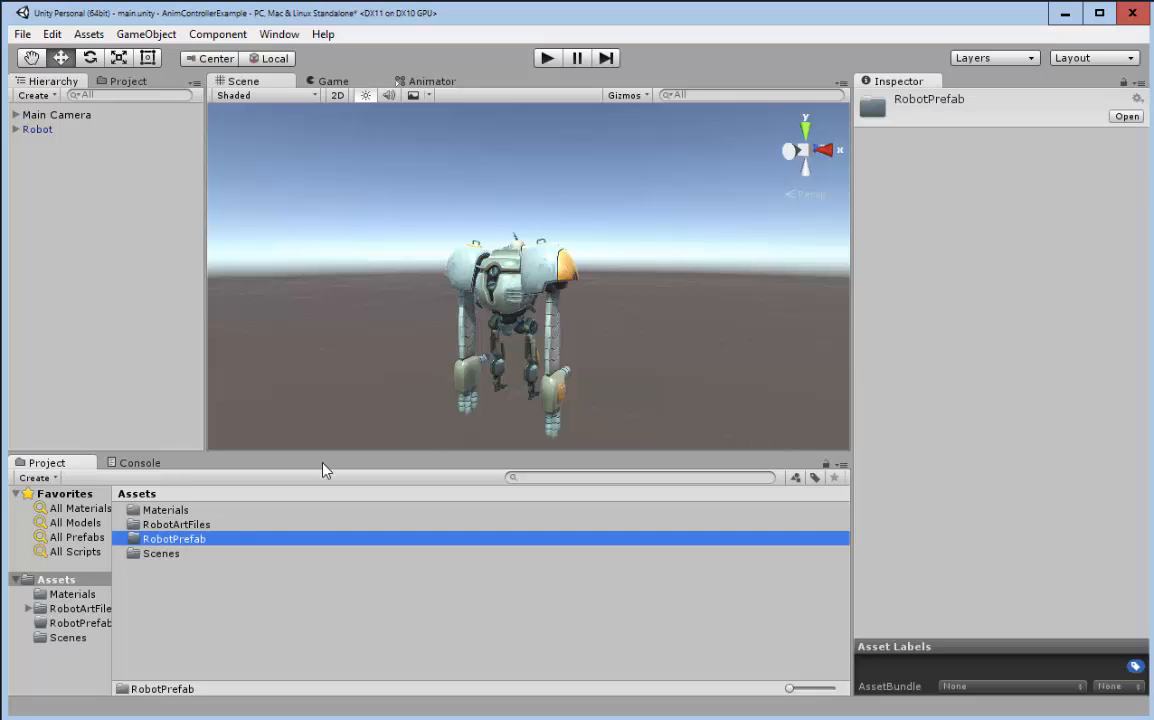
{"action": "double_click", "coordinate": [190, 540]}
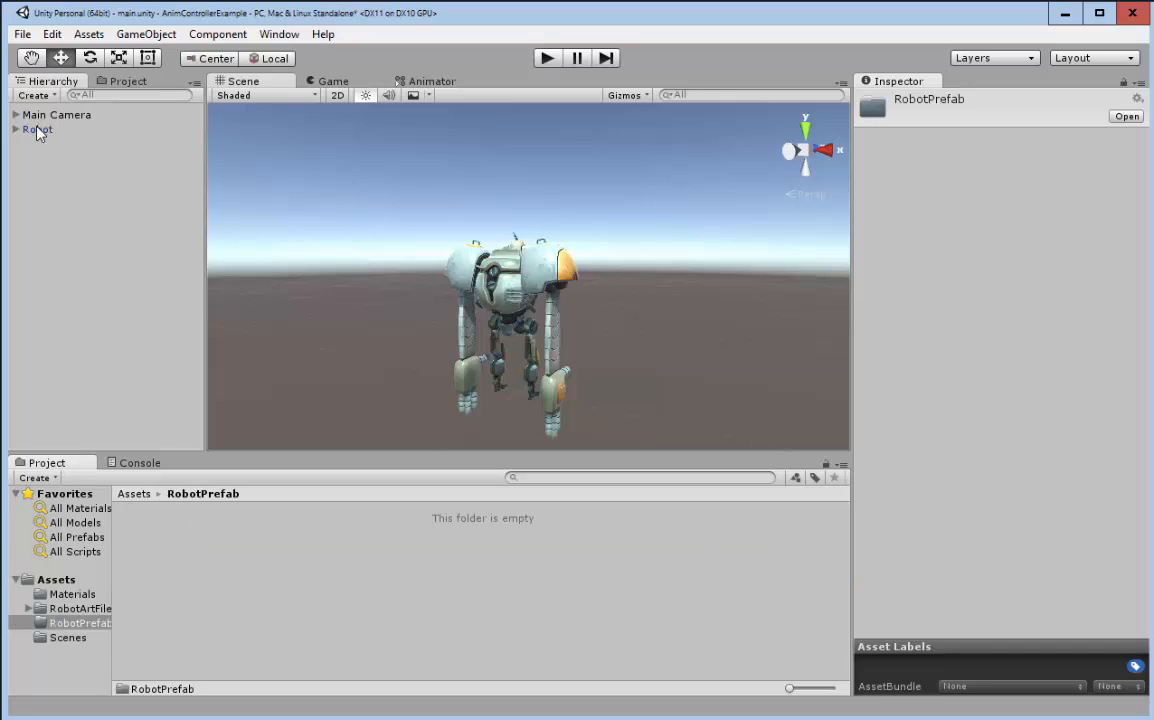
{"action": "left_click_drag", "start_coordinate": [36, 129], "coordinate": [197, 572]}
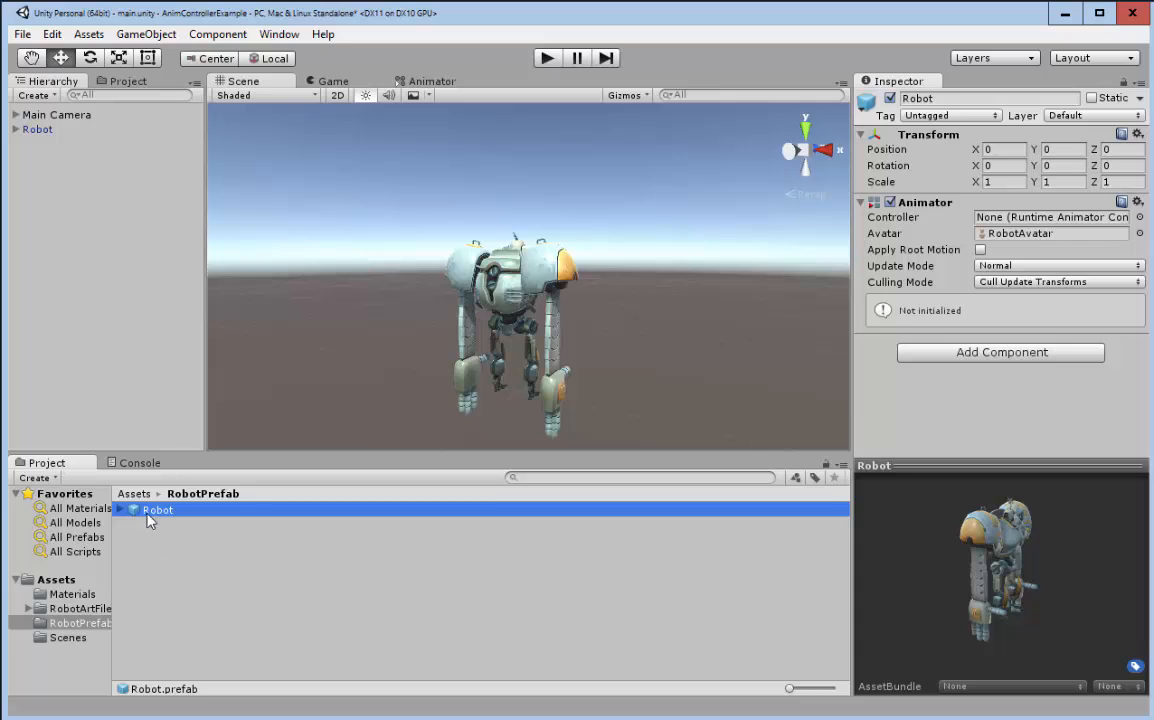
Step: Set the scene Robot's Y rotation to 90 and apply the change to its prefab
{"action": "left_click", "coordinate": [36, 129]}
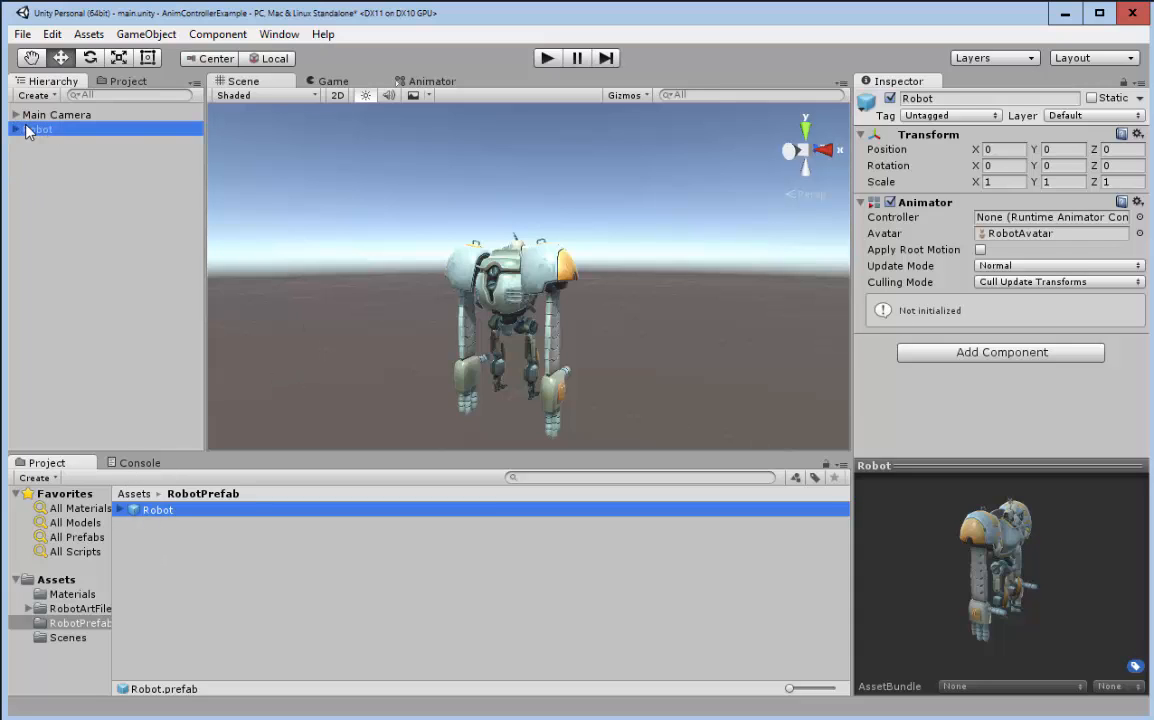
{"action": "left_click", "coordinate": [1070, 183]}
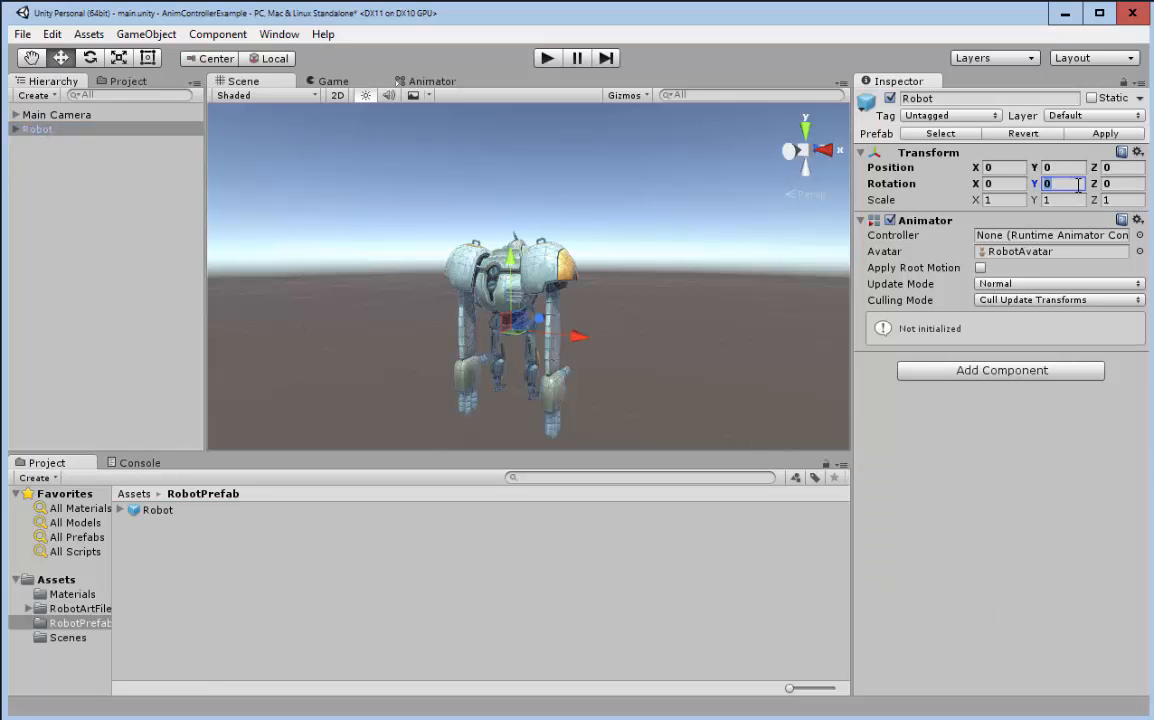
{"action": "type", "text": "90"}
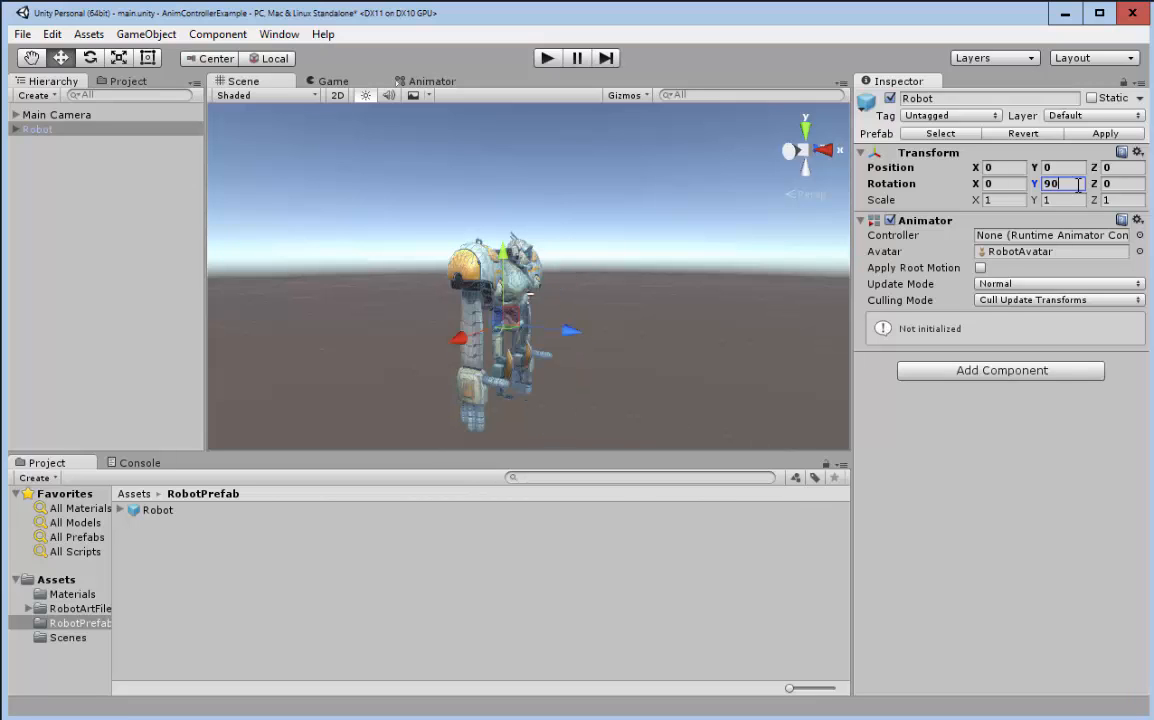
{"action": "left_click", "coordinate": [156, 511]}
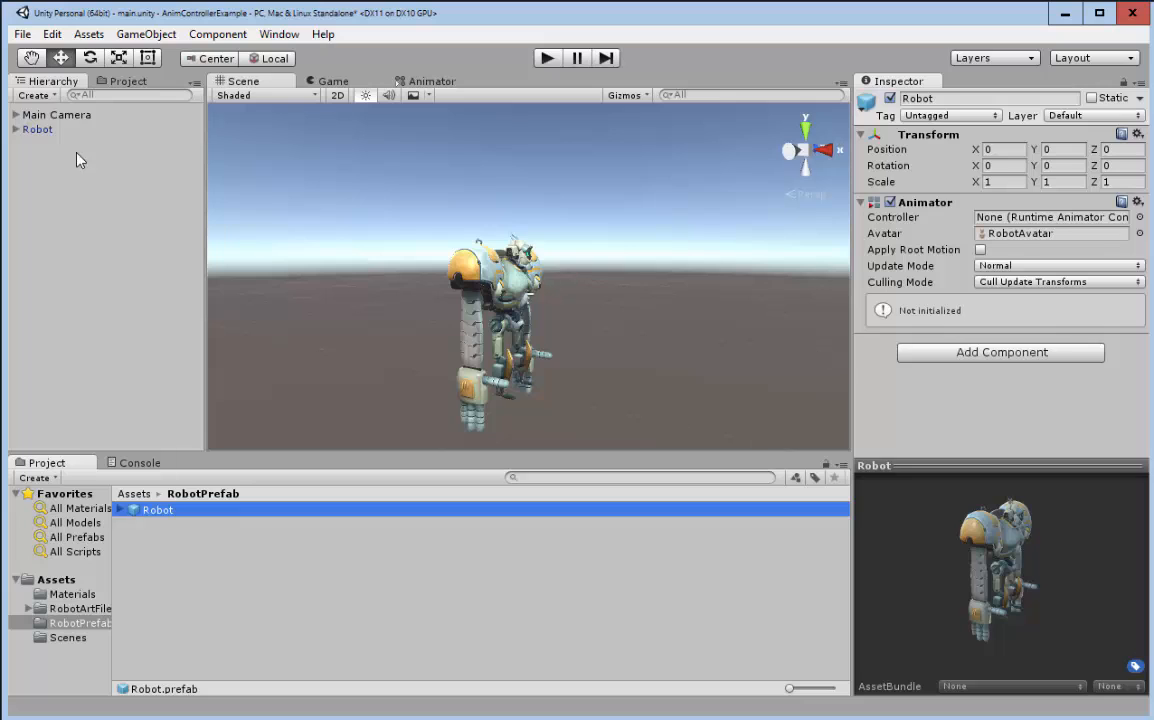
{"action": "left_click", "coordinate": [60, 129]}
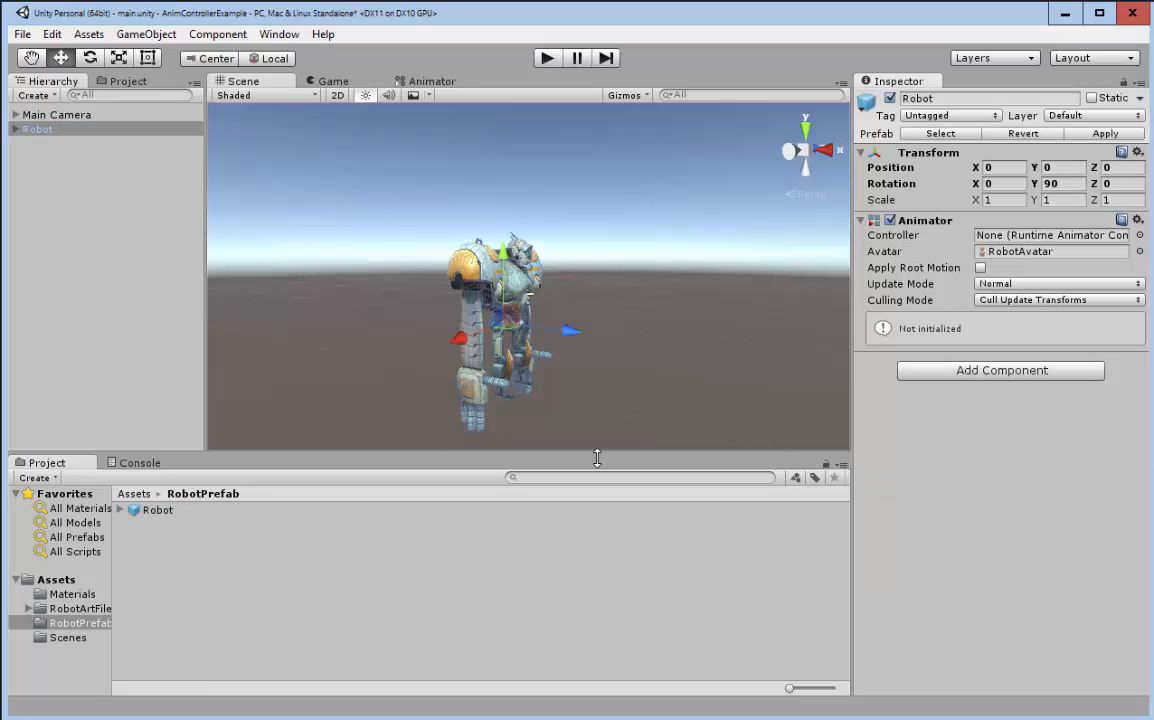
{"action": "left_click", "coordinate": [158, 511]}
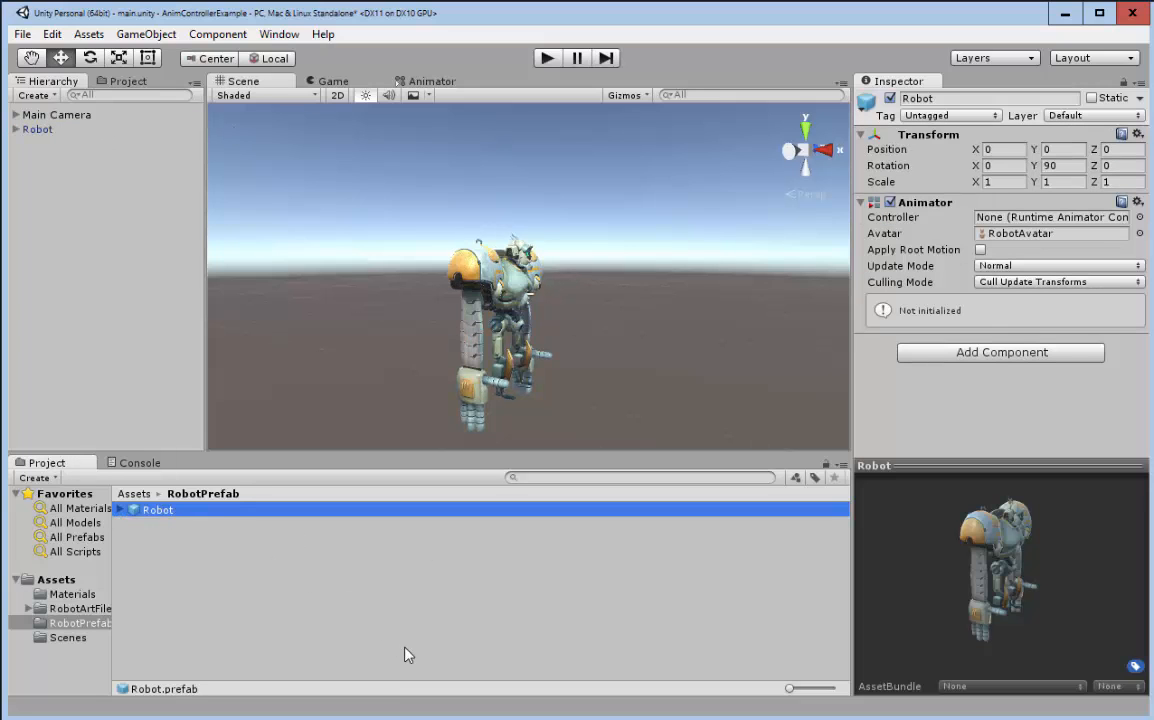
Step: Save the current scene and select Robot in the scene hierarchy
{"action": "left_click", "coordinate": [22, 34]}
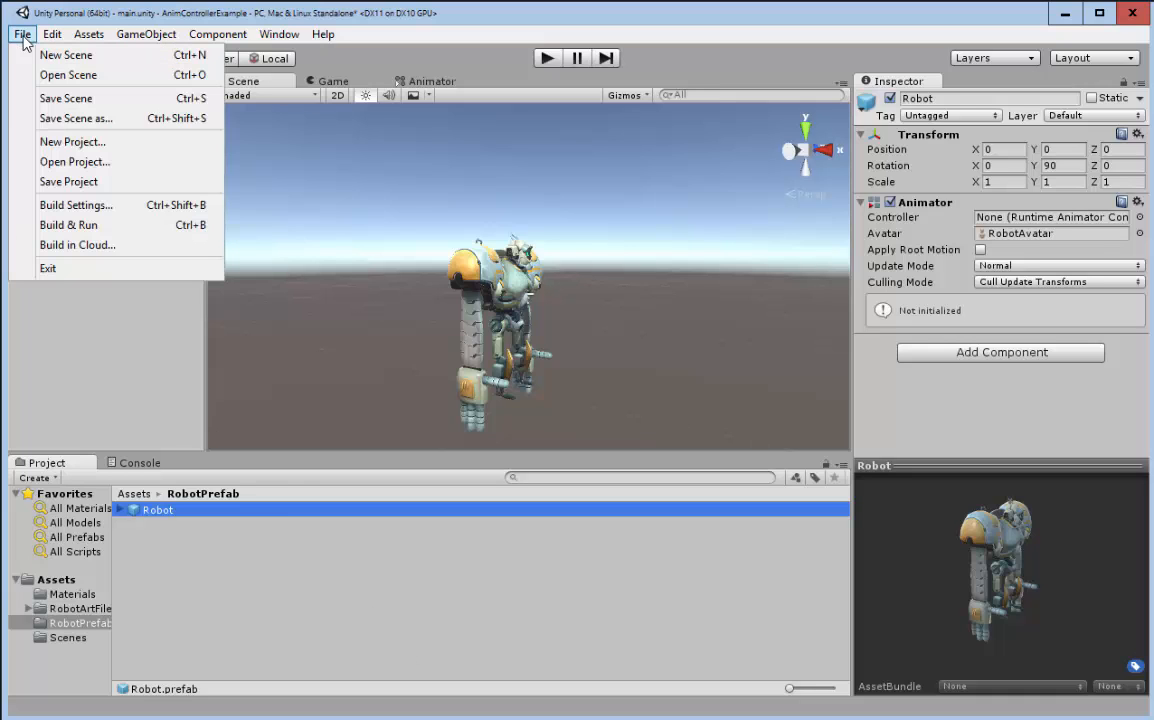
{"action": "left_click", "coordinate": [60, 98]}
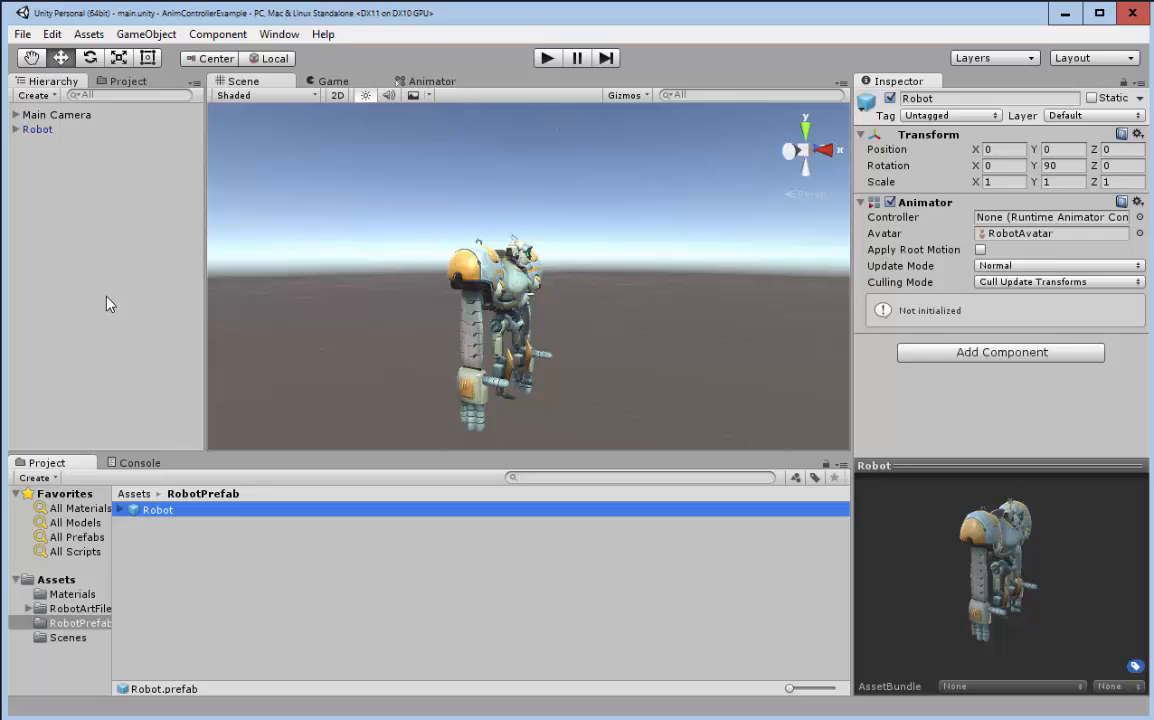
{"action": "left_click", "coordinate": [31, 130]}
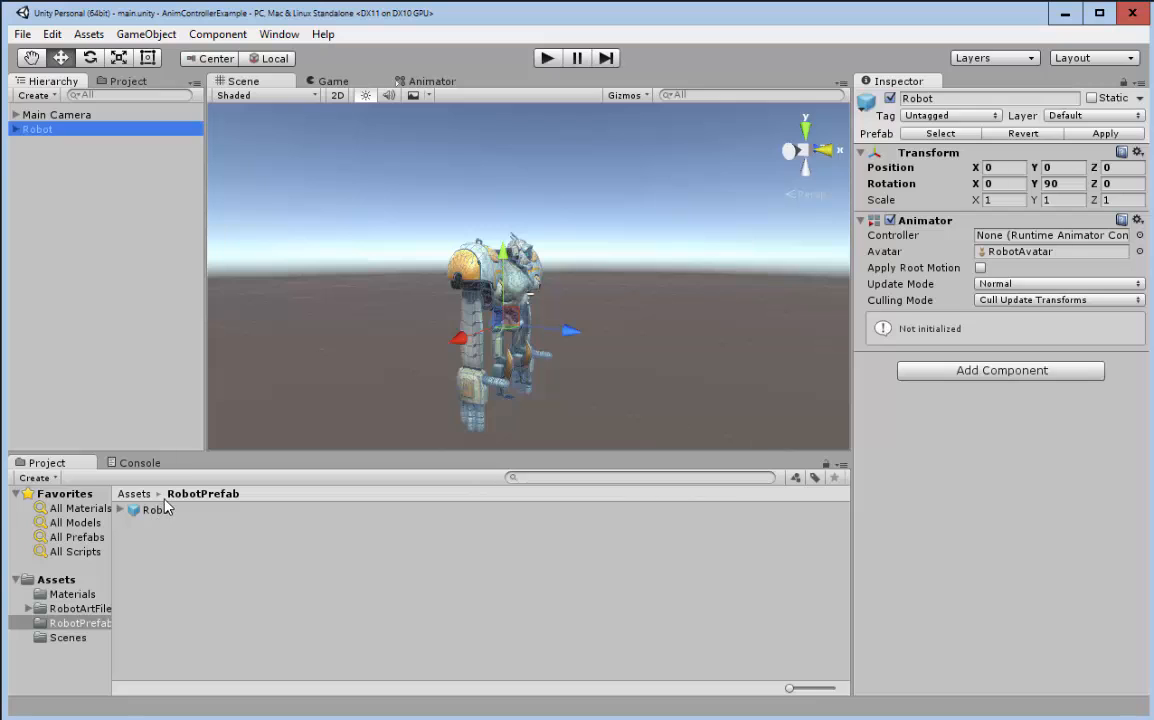
Step: Create an Animator Controller named RobotAnimController in the RobotPrefab folder
{"action": "right_click", "coordinate": [168, 557]}
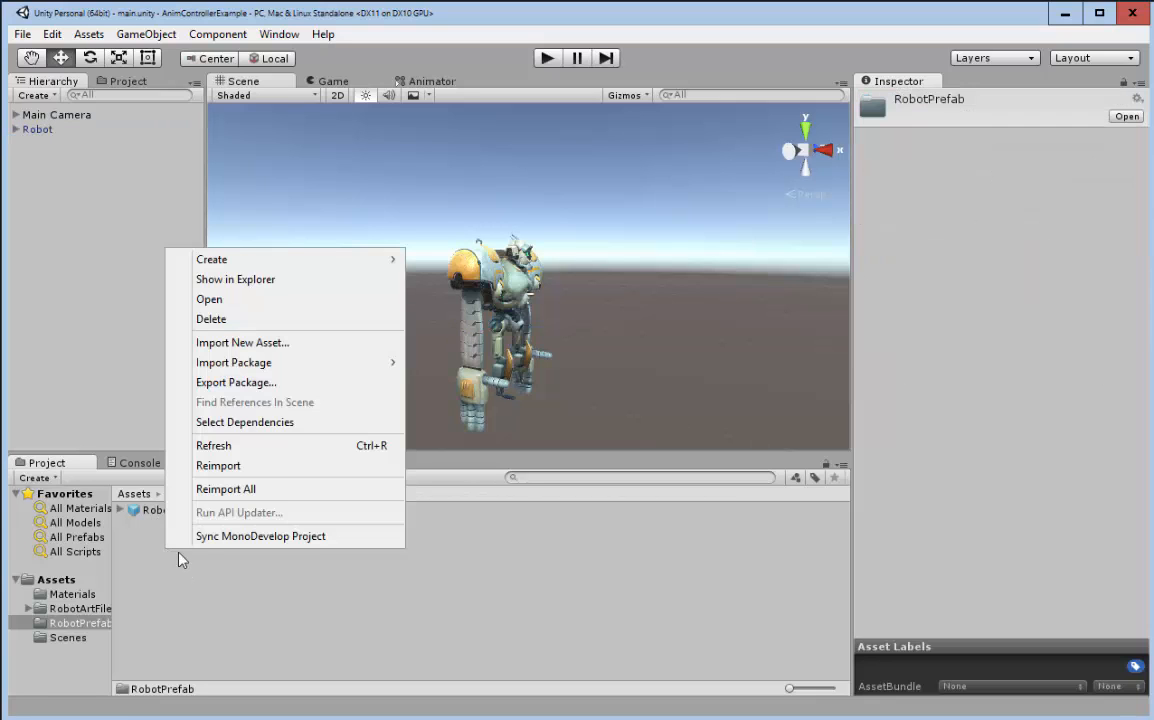
{"action": "mouse_move", "coordinate": [258, 260]}
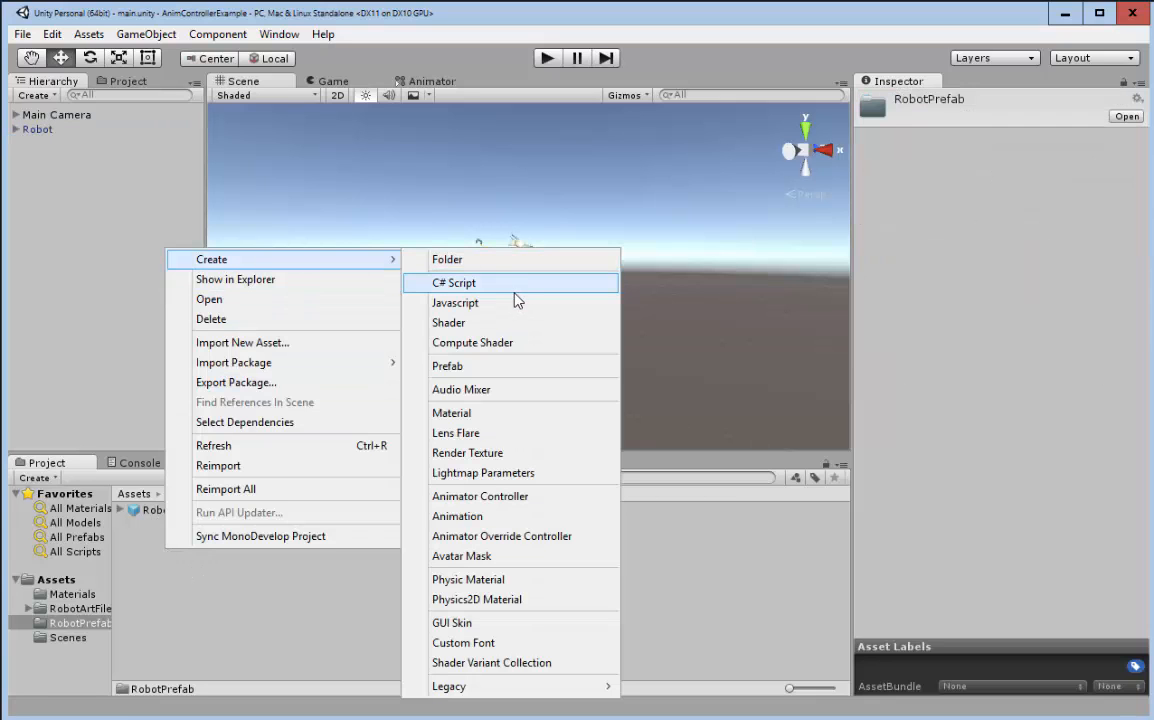
{"action": "left_click", "coordinate": [518, 497]}
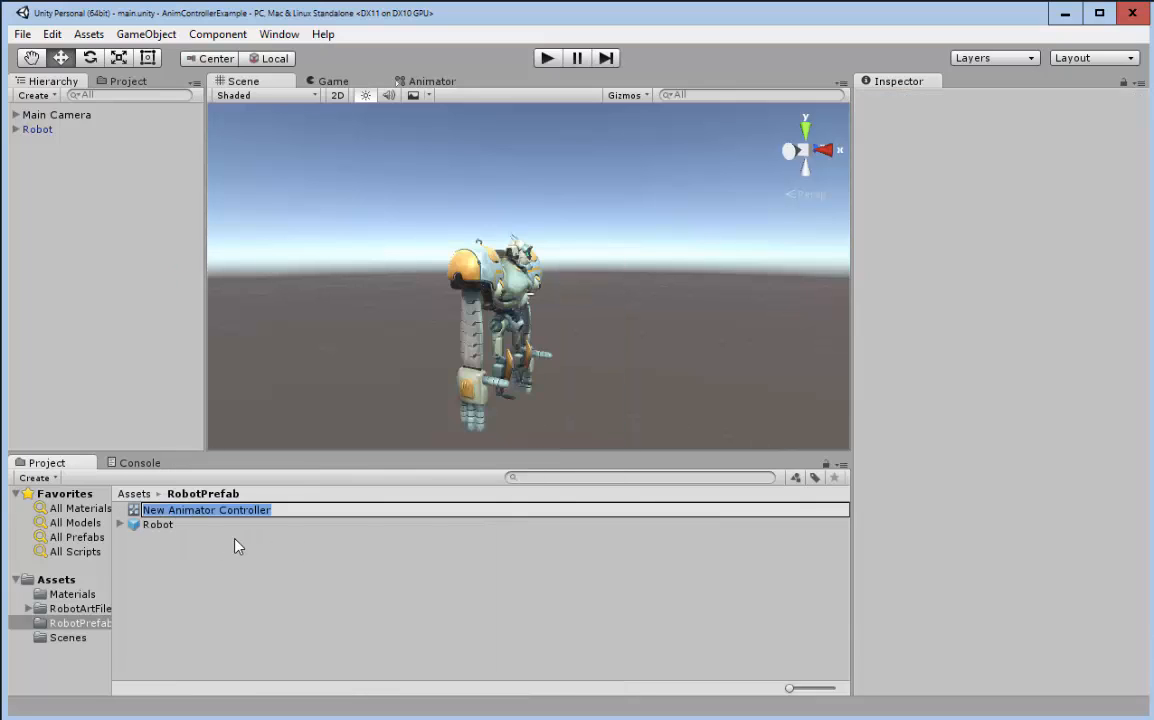
{"action": "type", "text": "Robot"}
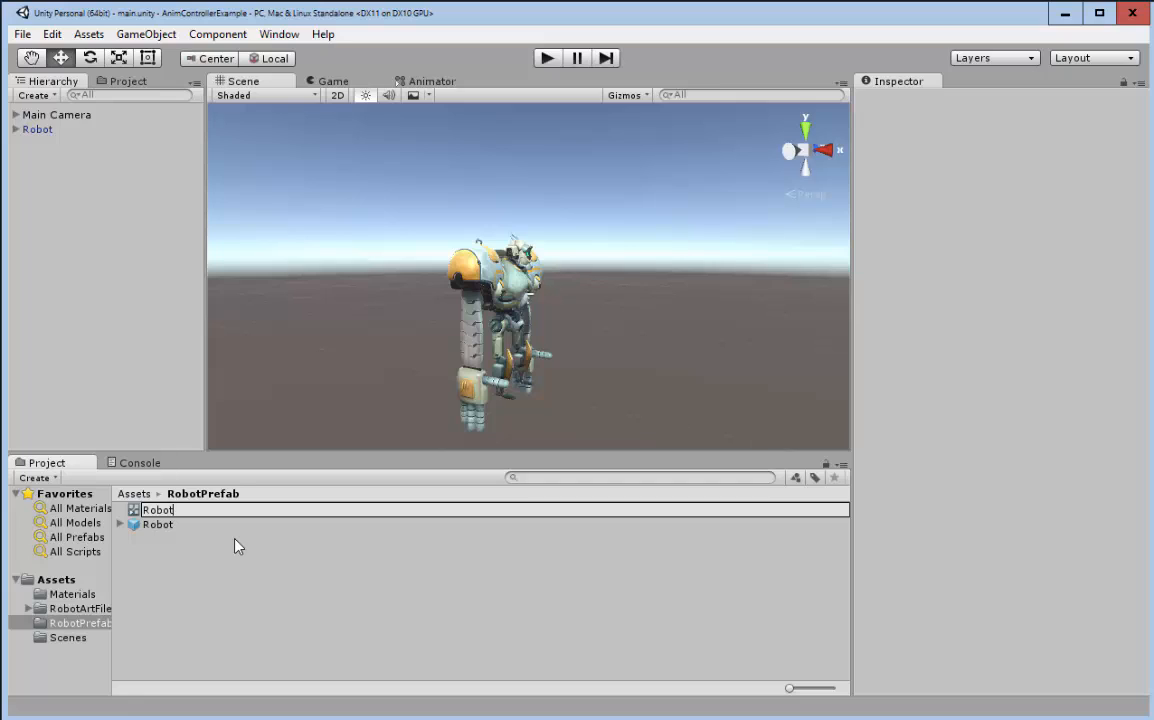
{"action": "type", "text": "AnimController"}
{"action": "key", "text": "Return"}
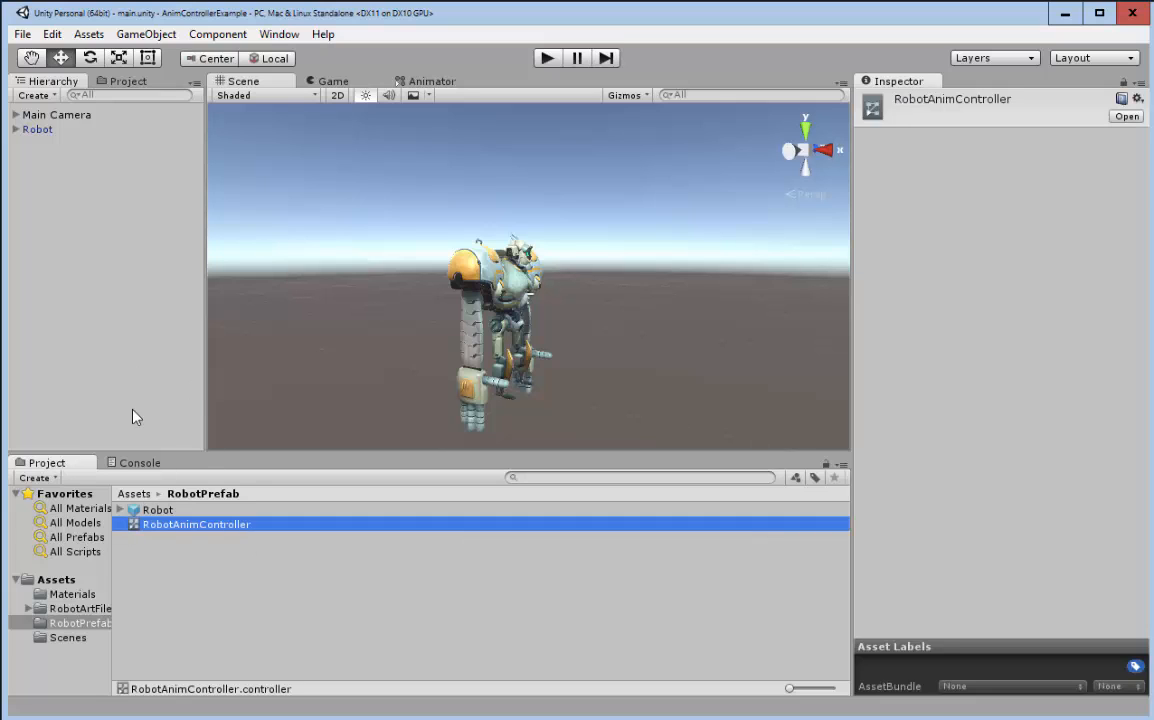
Step: Assign RobotAnimController as the controller of the scene Robot's Animator component
{"action": "left_click", "coordinate": [16, 129]}
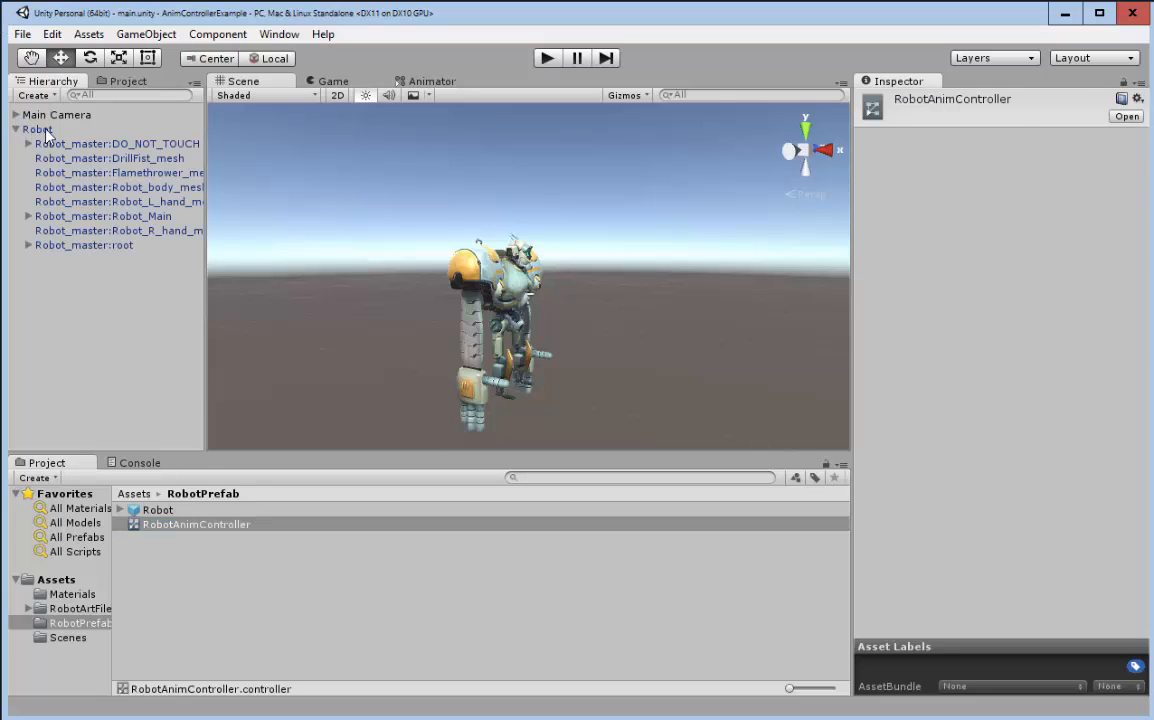
{"action": "left_click", "coordinate": [40, 129]}
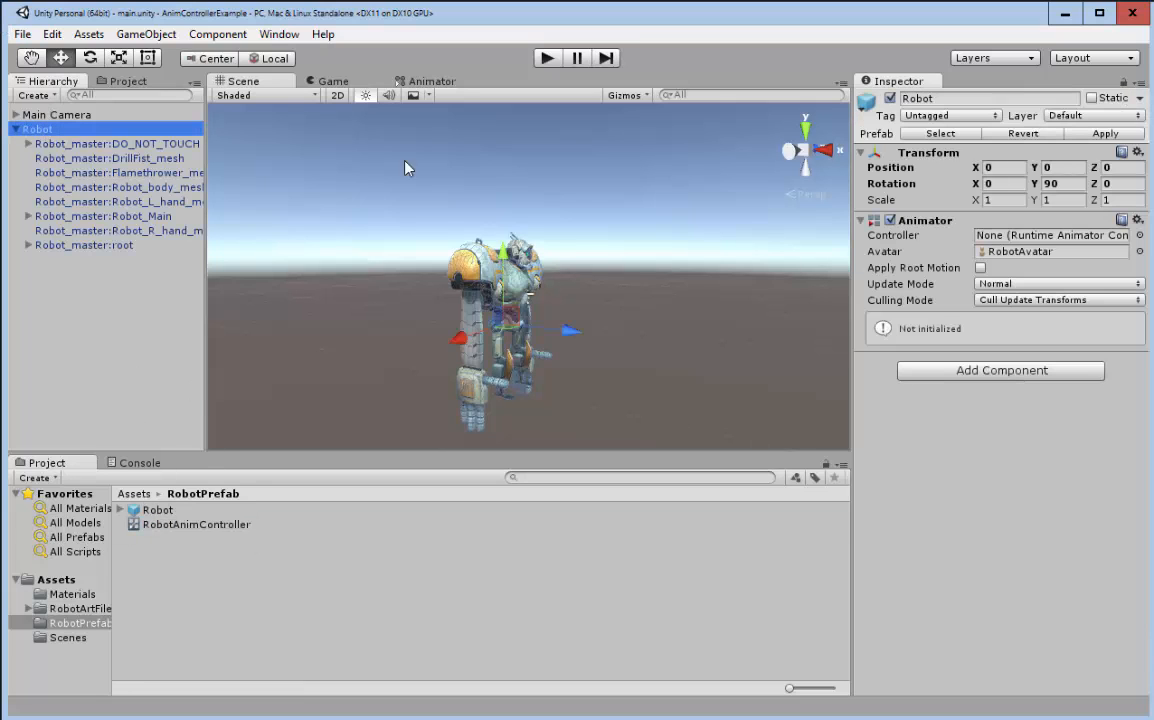
{"action": "left_click", "coordinate": [1139, 235]}
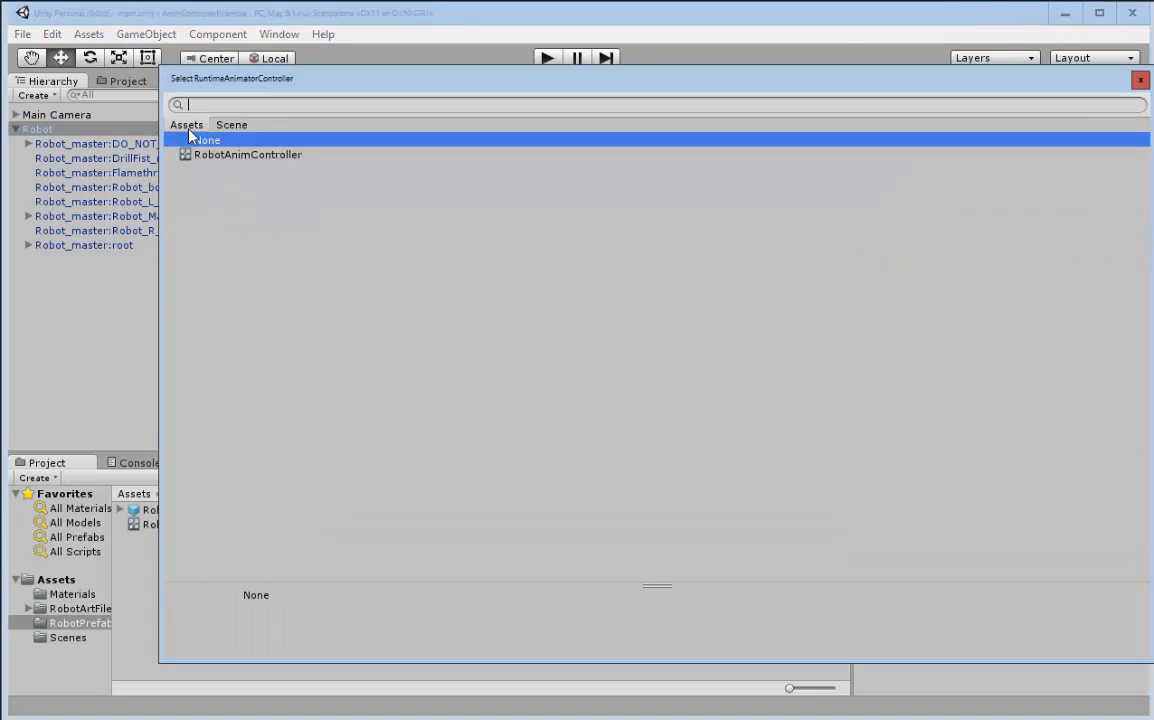
{"action": "double_click", "coordinate": [246, 158]}
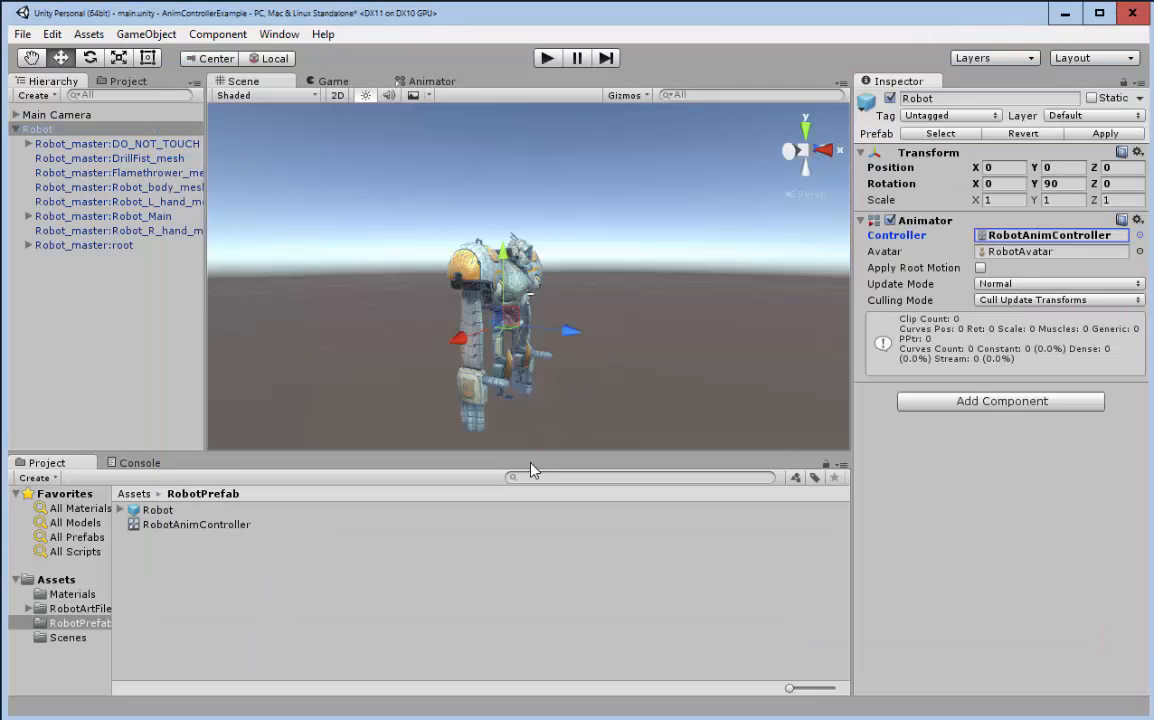
Step: Open RobotAnimController in the Animator window, move the Exit node closer to Entry, and widen the graph area
{"action": "double_click", "coordinate": [200, 525]}
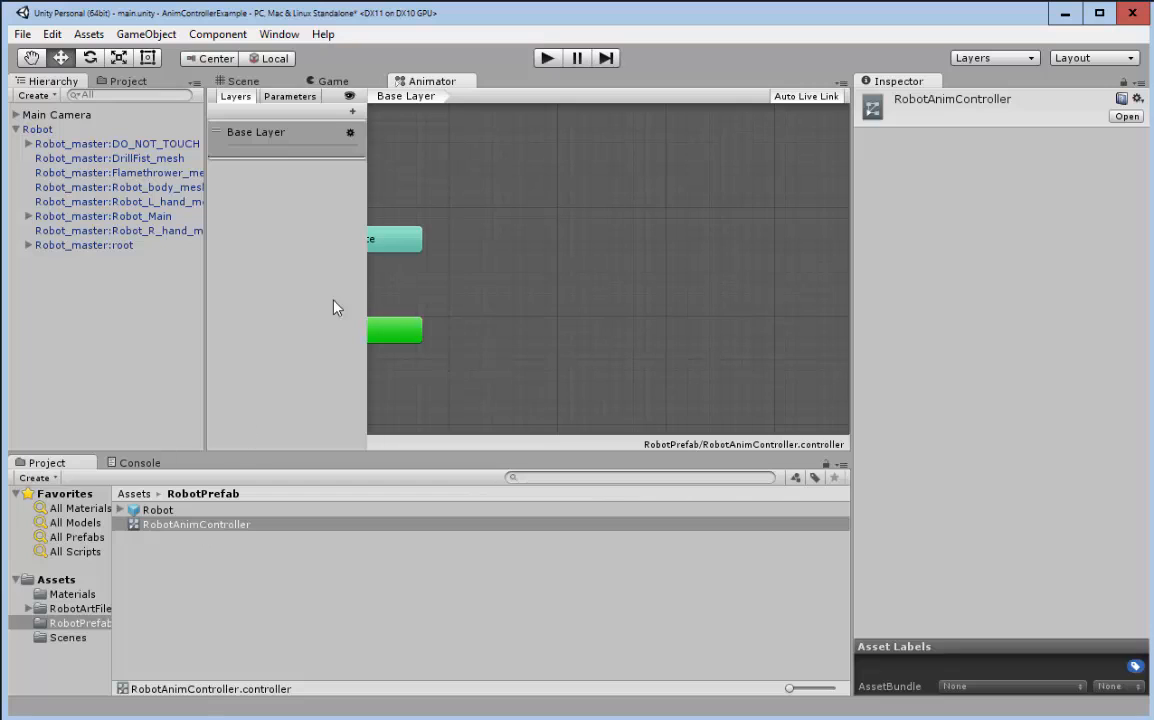
{"action": "left_click_drag", "start_coordinate": [366, 216], "coordinate": [343, 210]}
{"action": "middle_click_drag", "start_coordinate": [449, 259], "coordinate": [630, 268]}
{"action": "middle_click_drag", "start_coordinate": [775, 285], "coordinate": [397, 283]}
{"action": "left_click_drag", "start_coordinate": [810, 319], "coordinate": [437, 321]}
{"action": "middle_click_drag", "start_coordinate": [425, 204], "coordinate": [752, 199]}
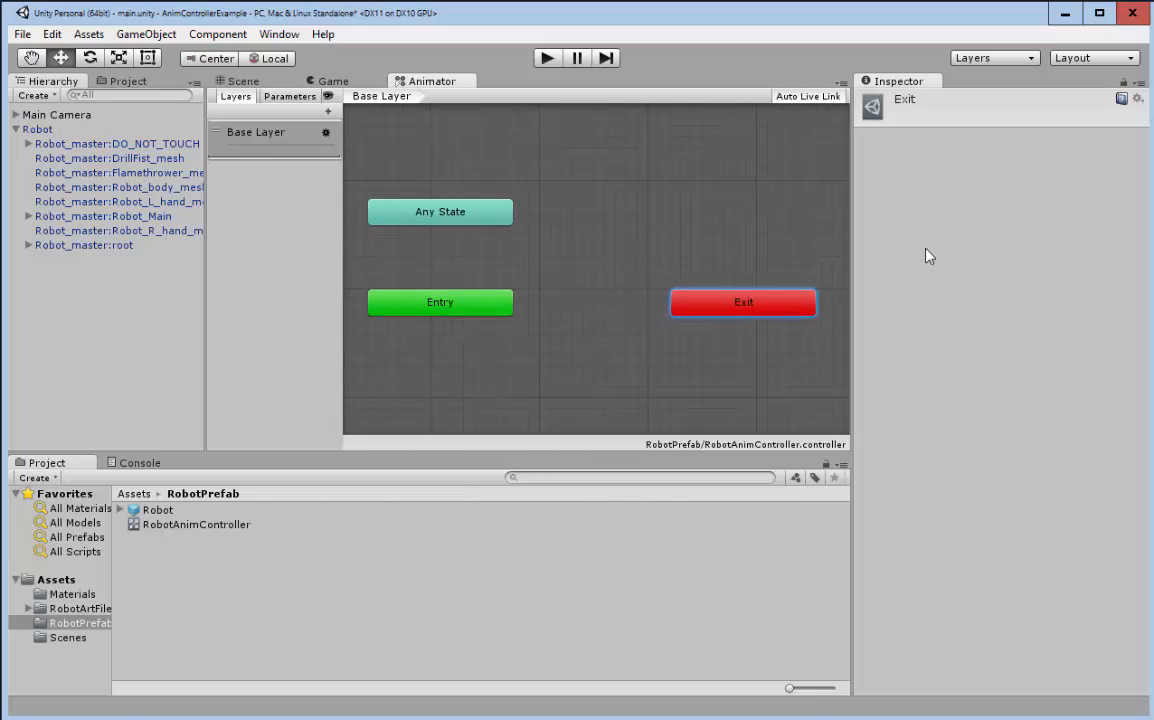
{"action": "left_click_drag", "start_coordinate": [856, 234], "coordinate": [937, 224]}
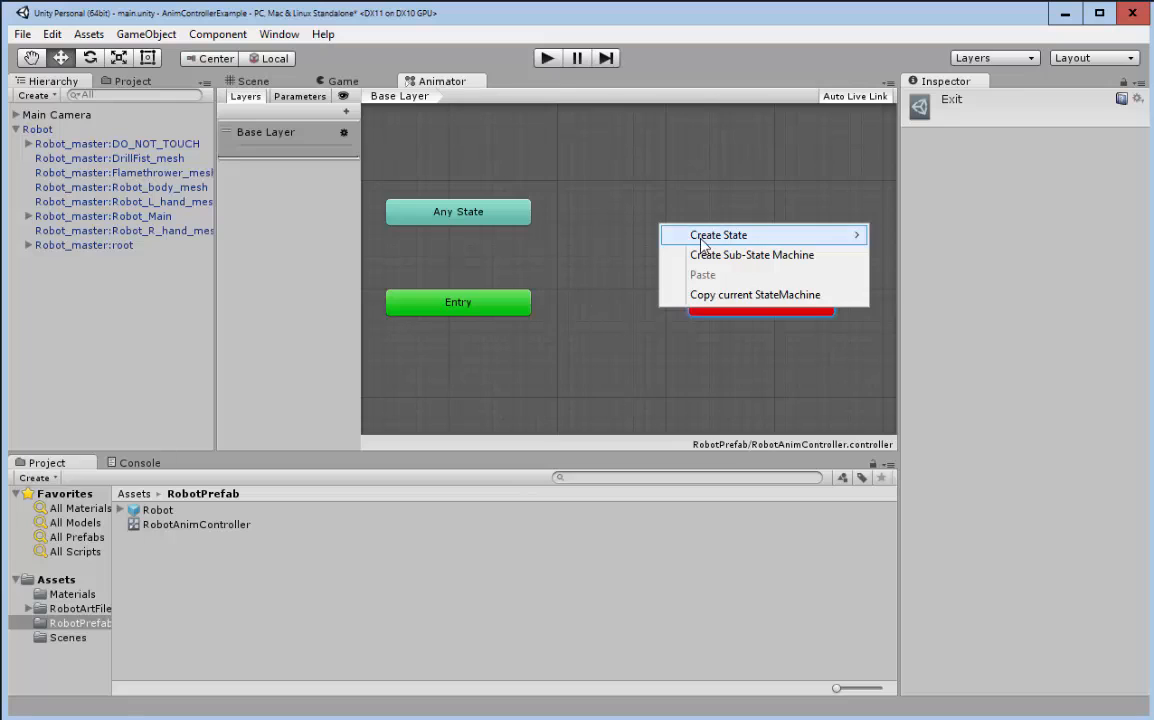
Step: Create an empty state above the Exit node in the Base Layer and name it Idle
{"action": "mouse_move", "coordinate": [840, 232]}
{"action": "left_click", "coordinate": [912, 240]}
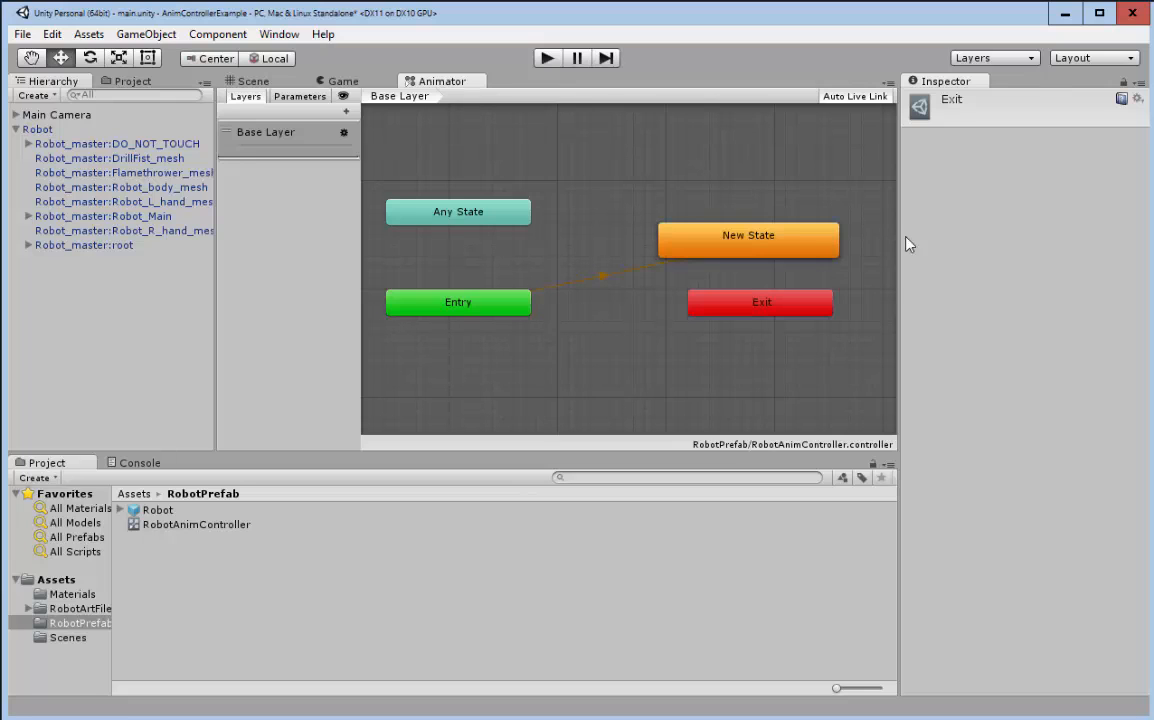
{"action": "left_click_drag", "start_coordinate": [777, 250], "coordinate": [733, 232]}
{"action": "left_click", "coordinate": [1017, 99]}
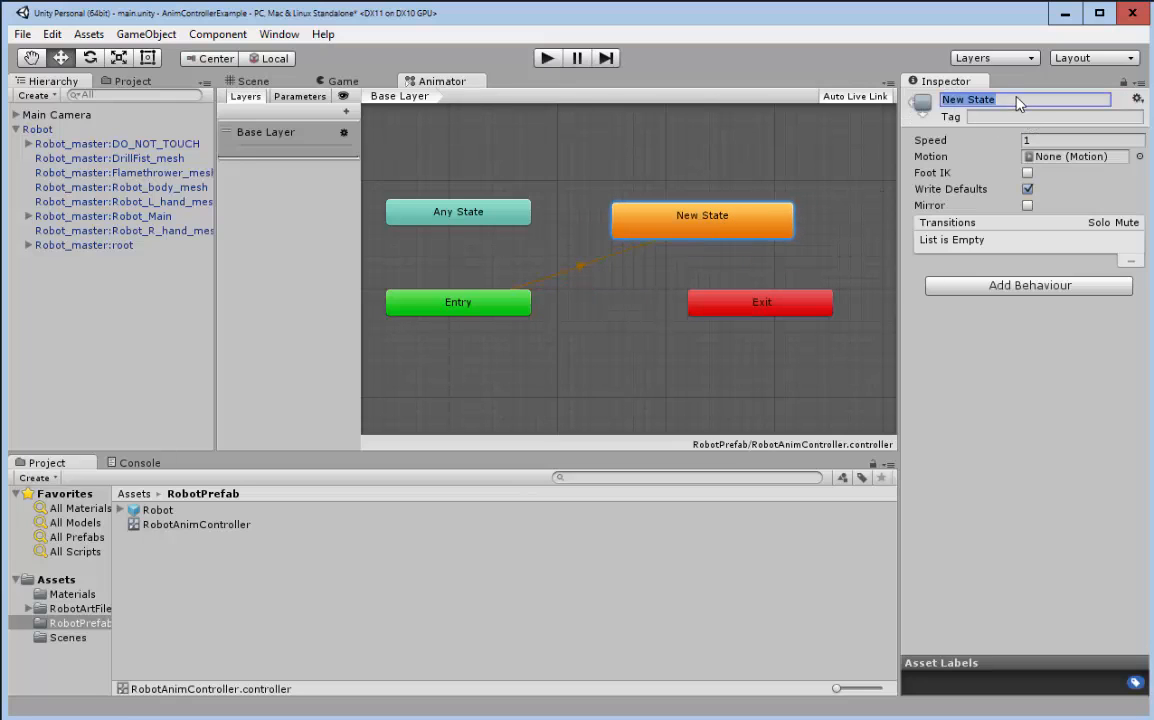
{"action": "type", "text": "Idle"}
{"action": "key", "text": "Return"}
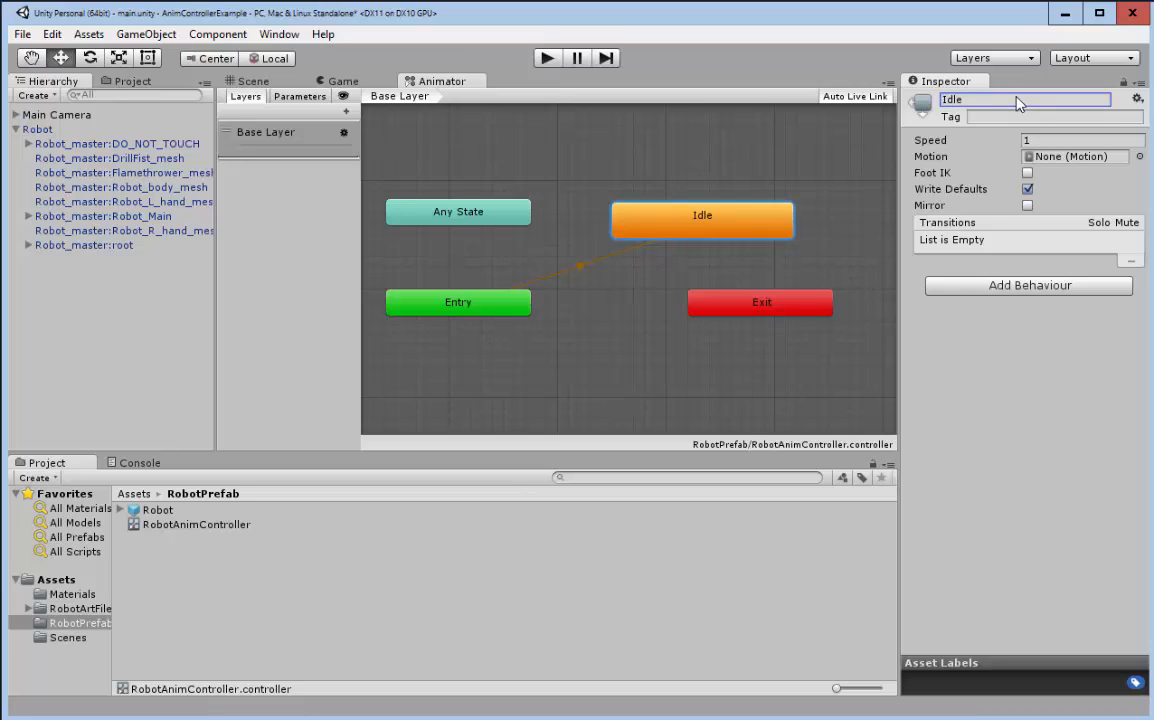
Step: Set the Idle state's motion to the Robot_loc_stand clip
{"action": "left_click", "coordinate": [1140, 157]}
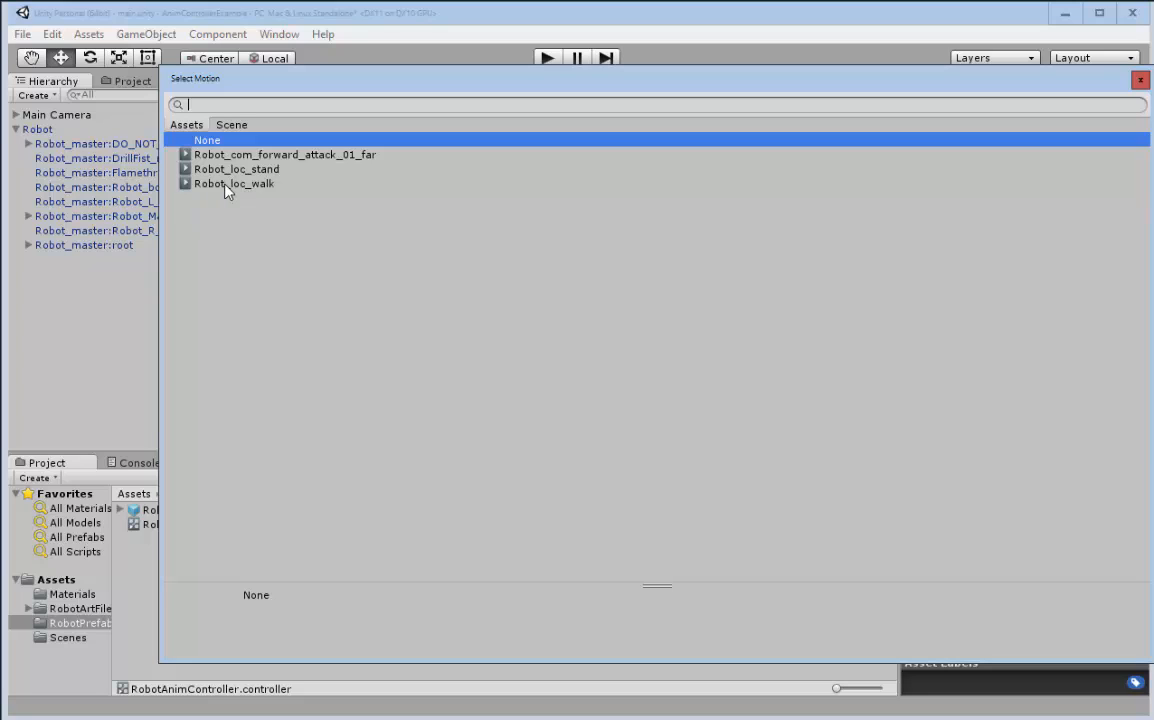
{"action": "left_click", "coordinate": [226, 186]}
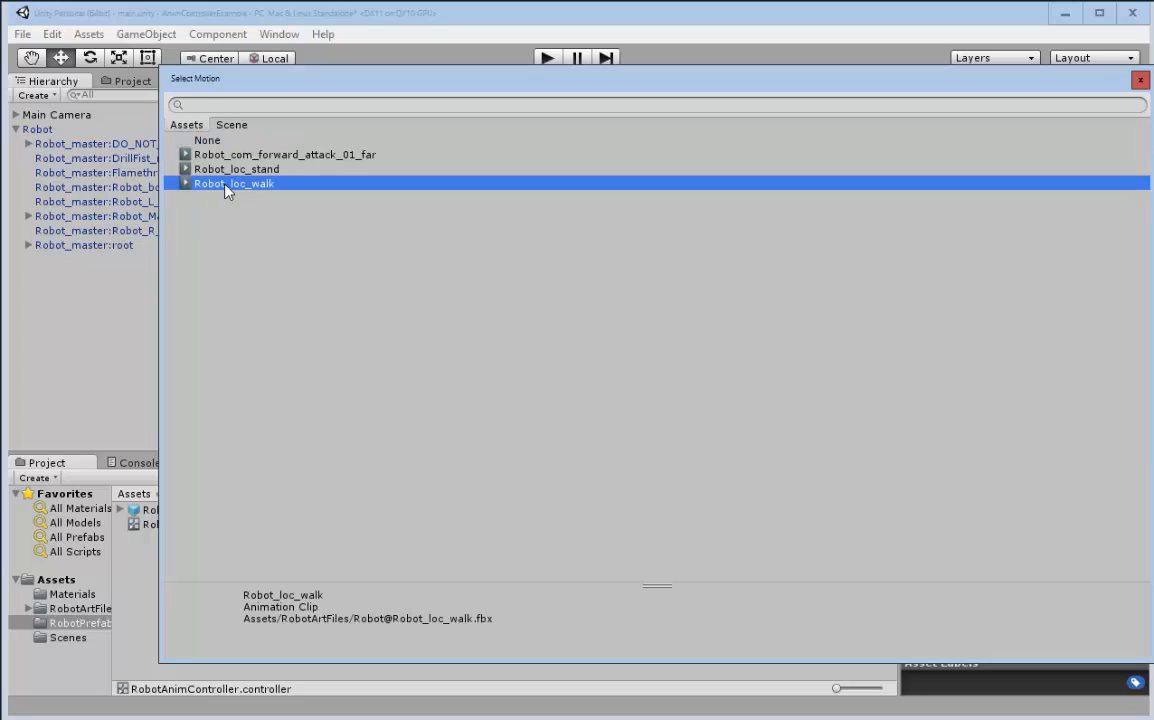
{"action": "double_click", "coordinate": [237, 169]}
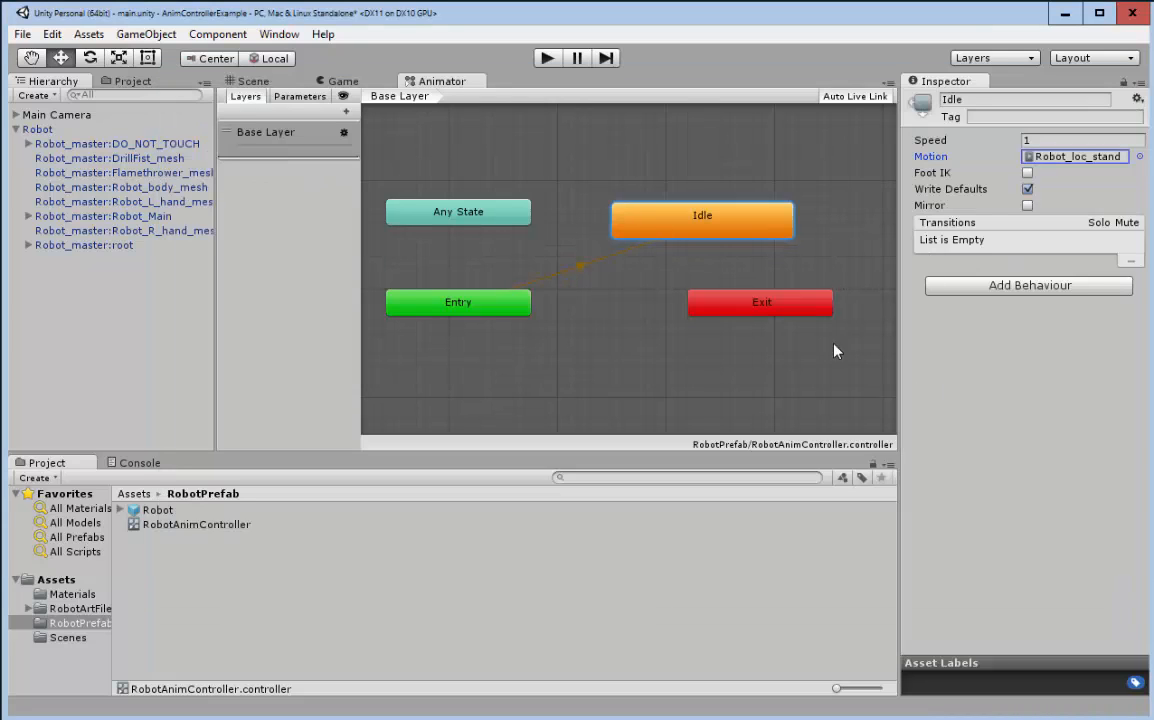
Step: Select the scene Robot and run the scene in the Game view to check its idle animation
{"action": "left_click", "coordinate": [16, 129]}
{"action": "left_click", "coordinate": [38, 130]}
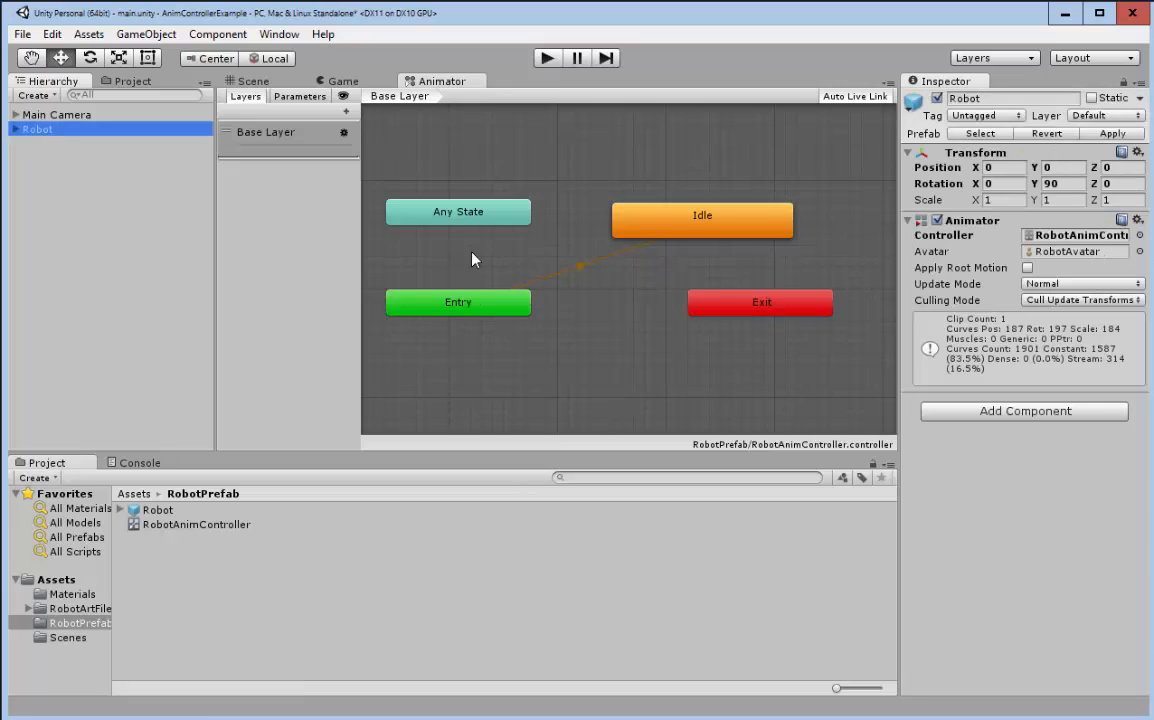
{"action": "left_click", "coordinate": [341, 82]}
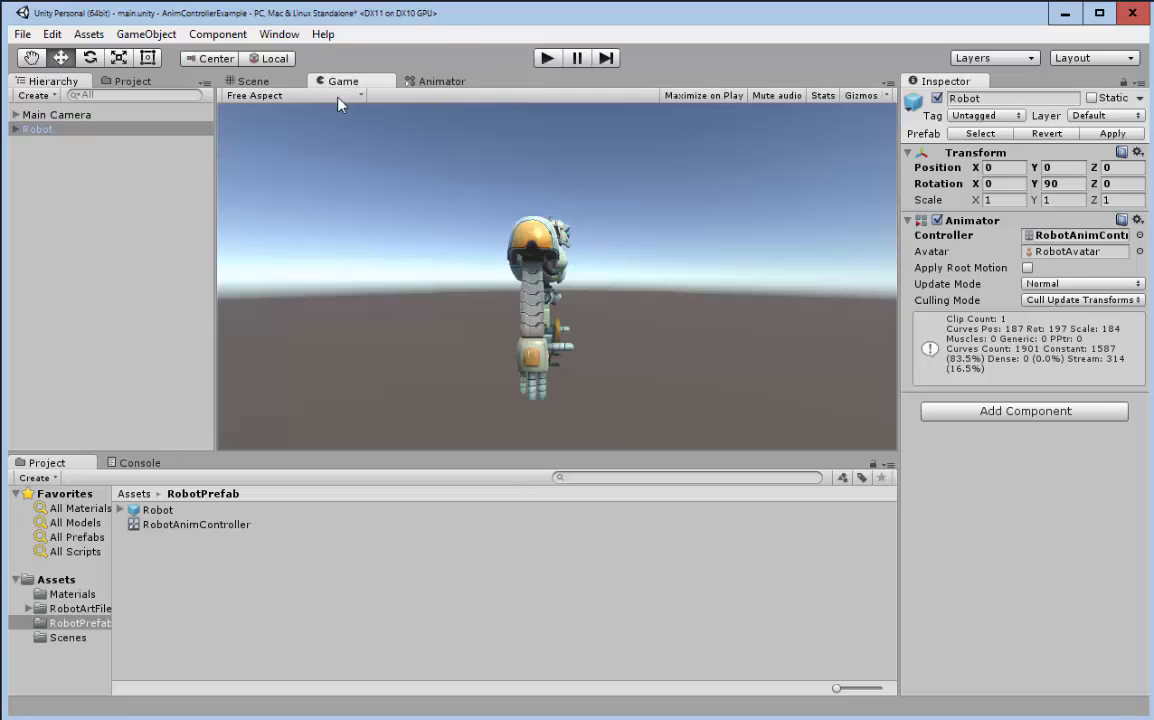
{"action": "left_click", "coordinate": [553, 62]}
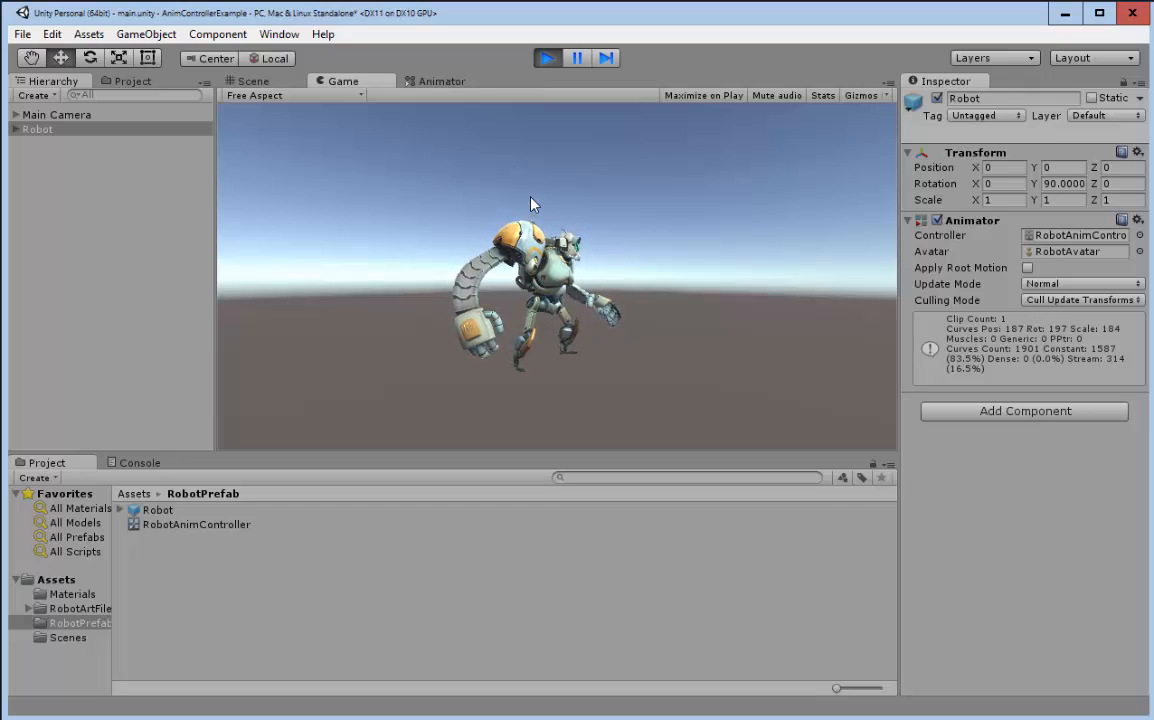
Step: Compare the rig import settings of the Robot model and Robot@Robot_loc_stand with the scene Robot's Animator, and stop play mode
{"action": "left_click", "coordinate": [15, 129]}
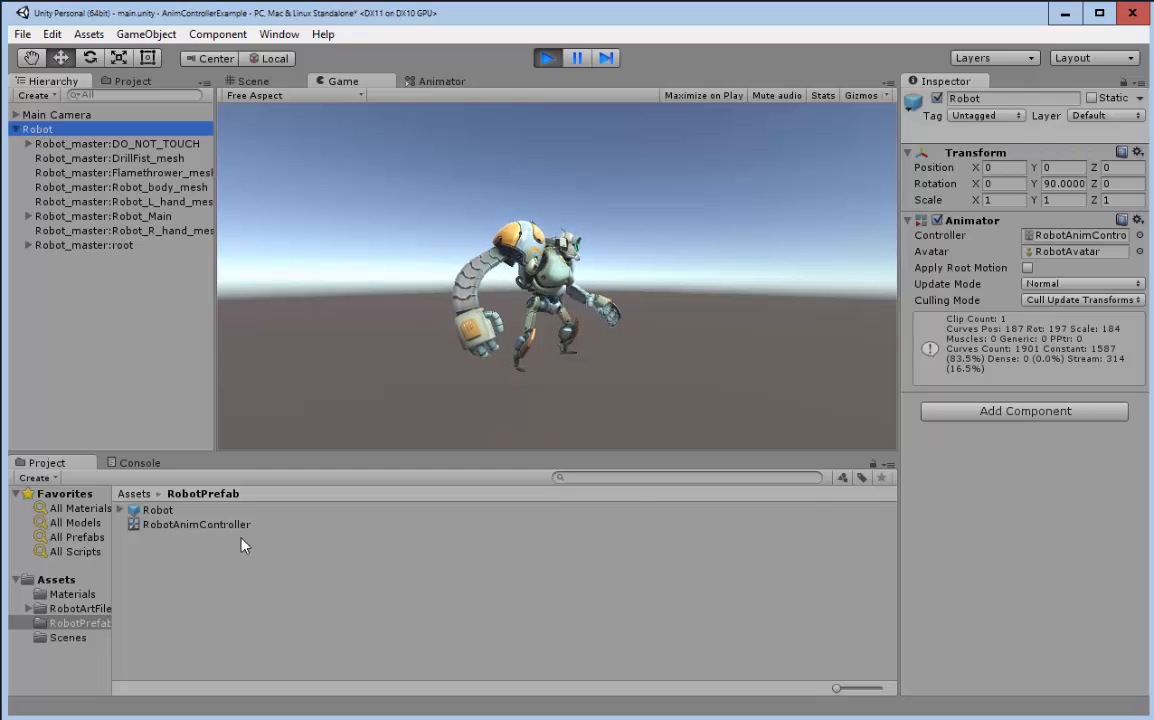
{"action": "left_click", "coordinate": [141, 496]}
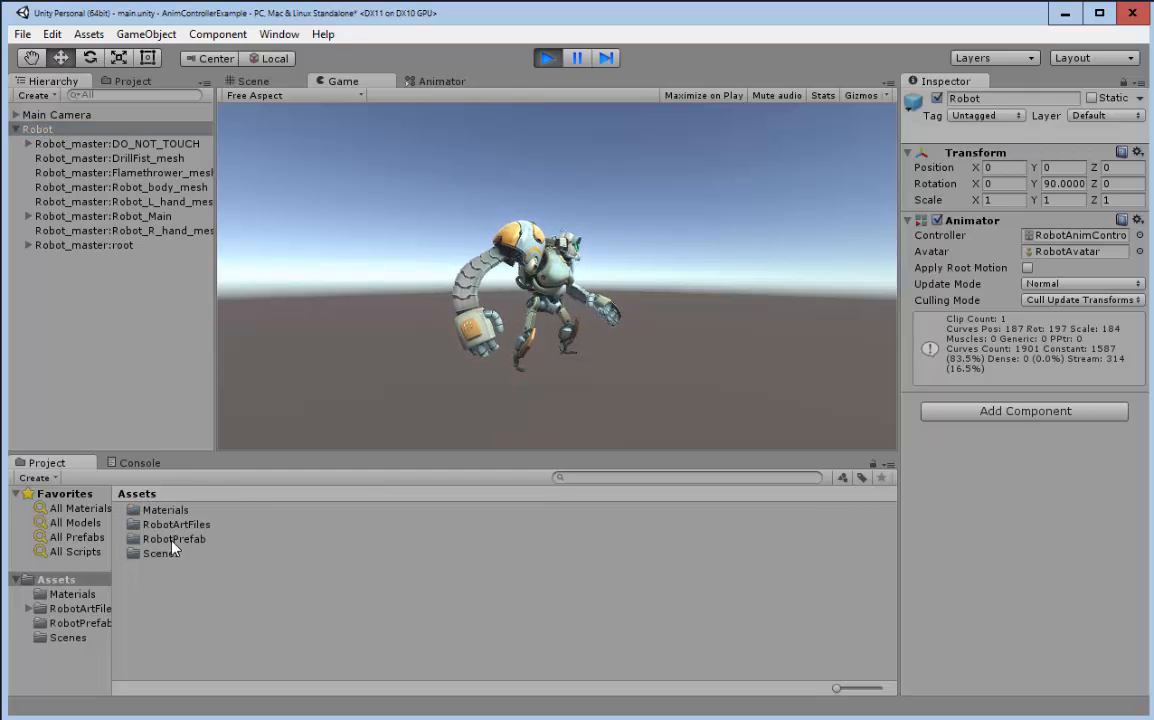
{"action": "double_click", "coordinate": [180, 525]}
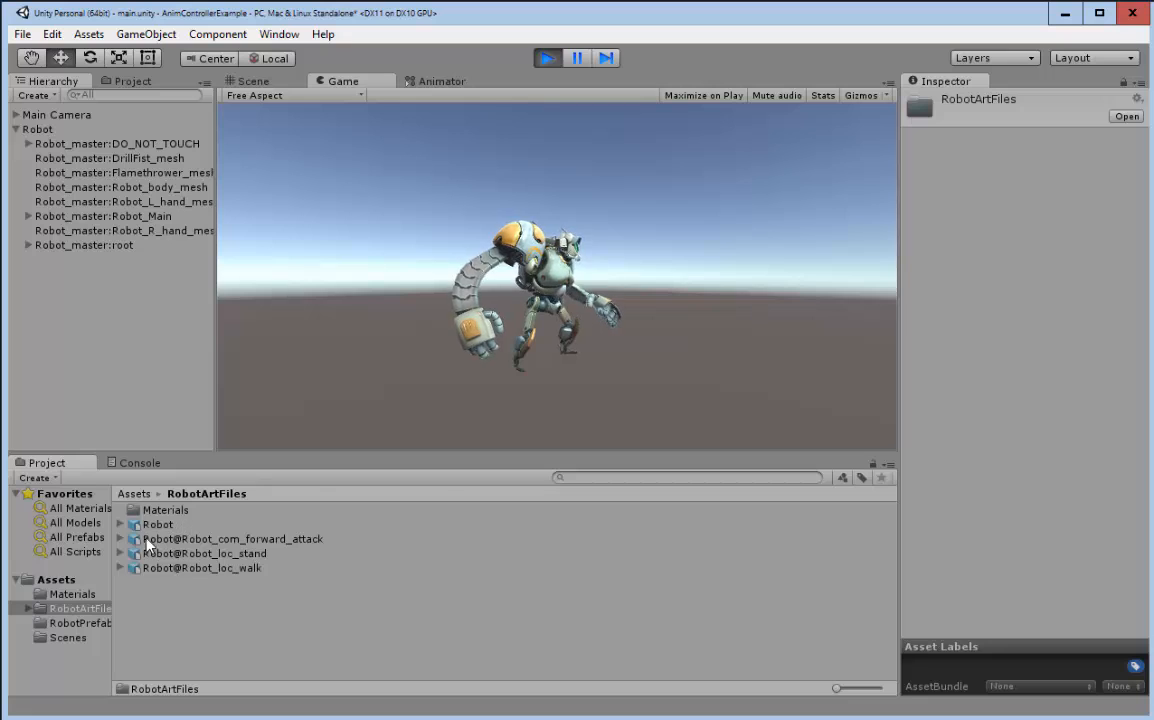
{"action": "left_click", "coordinate": [168, 525]}
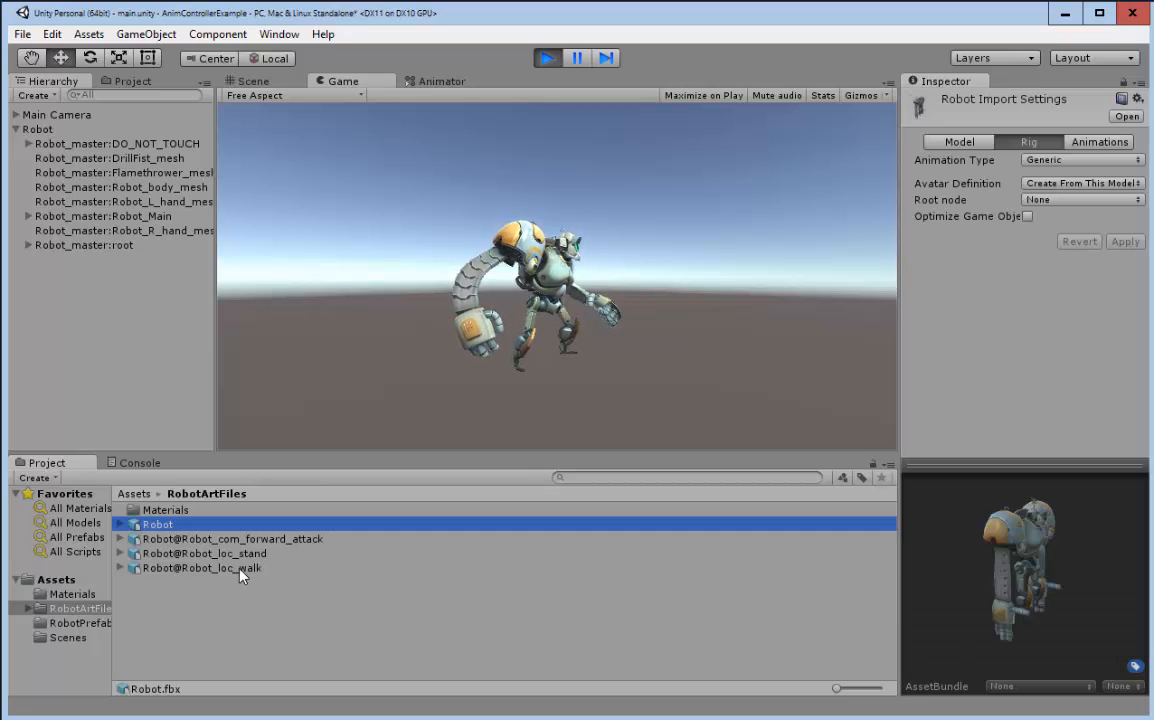
{"action": "left_click", "coordinate": [245, 555]}
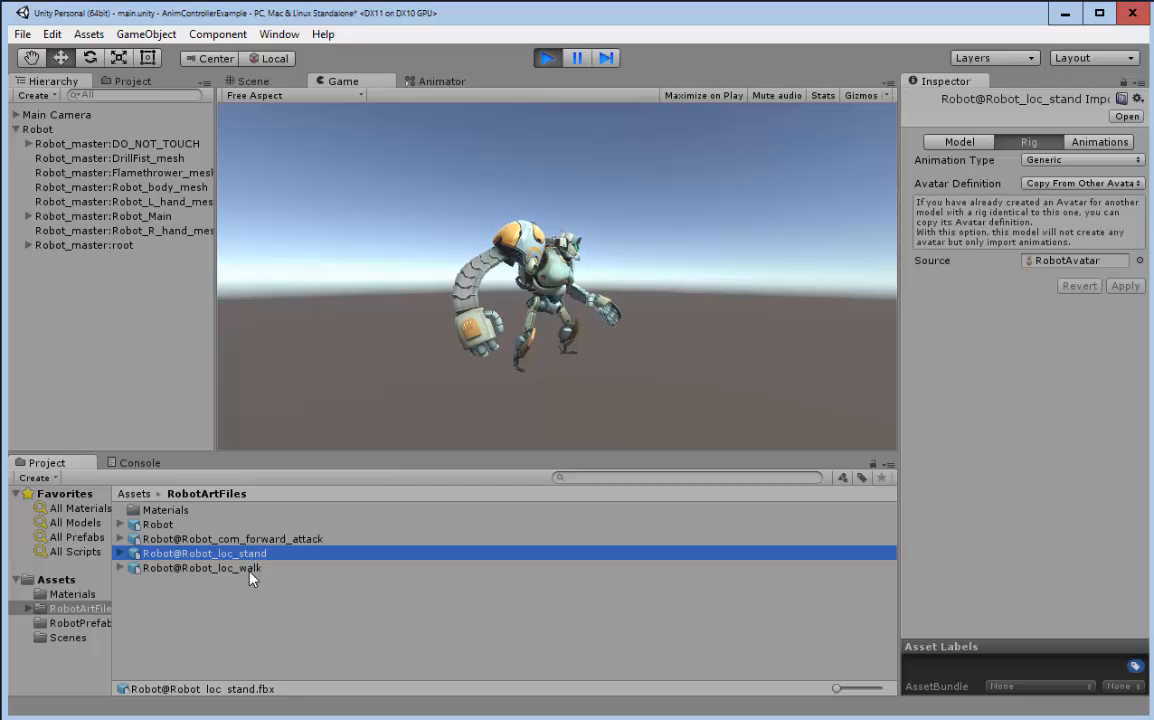
{"action": "left_click", "coordinate": [36, 129]}
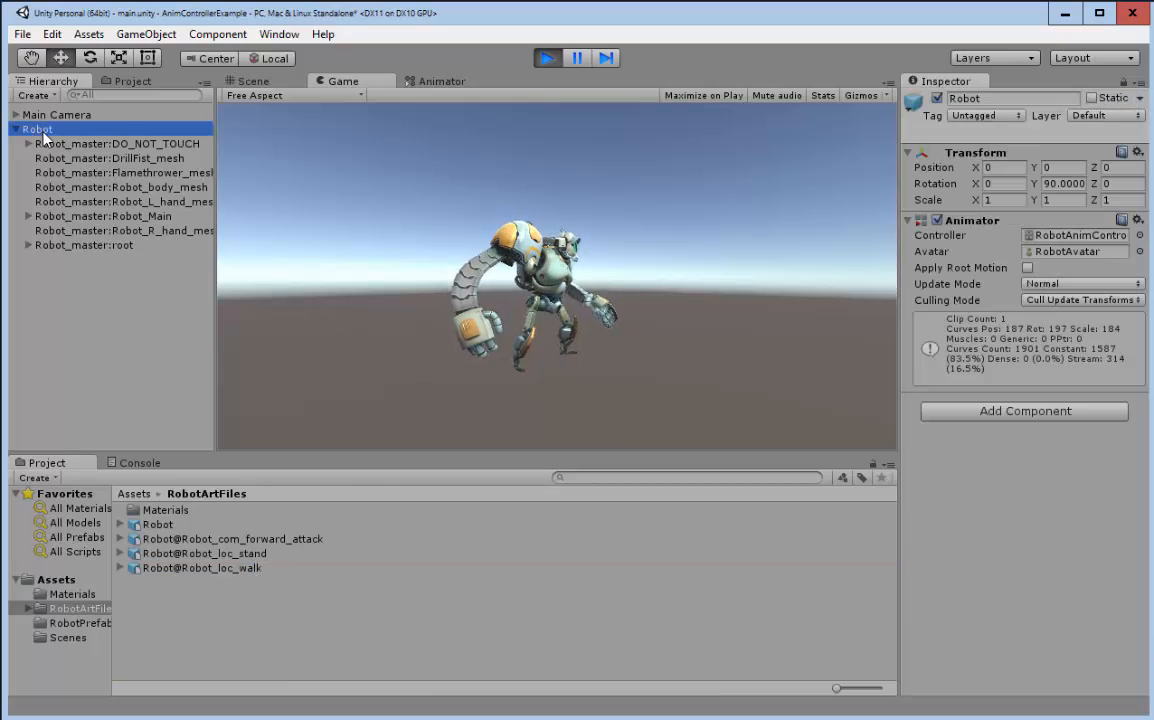
{"action": "left_click", "coordinate": [547, 58]}
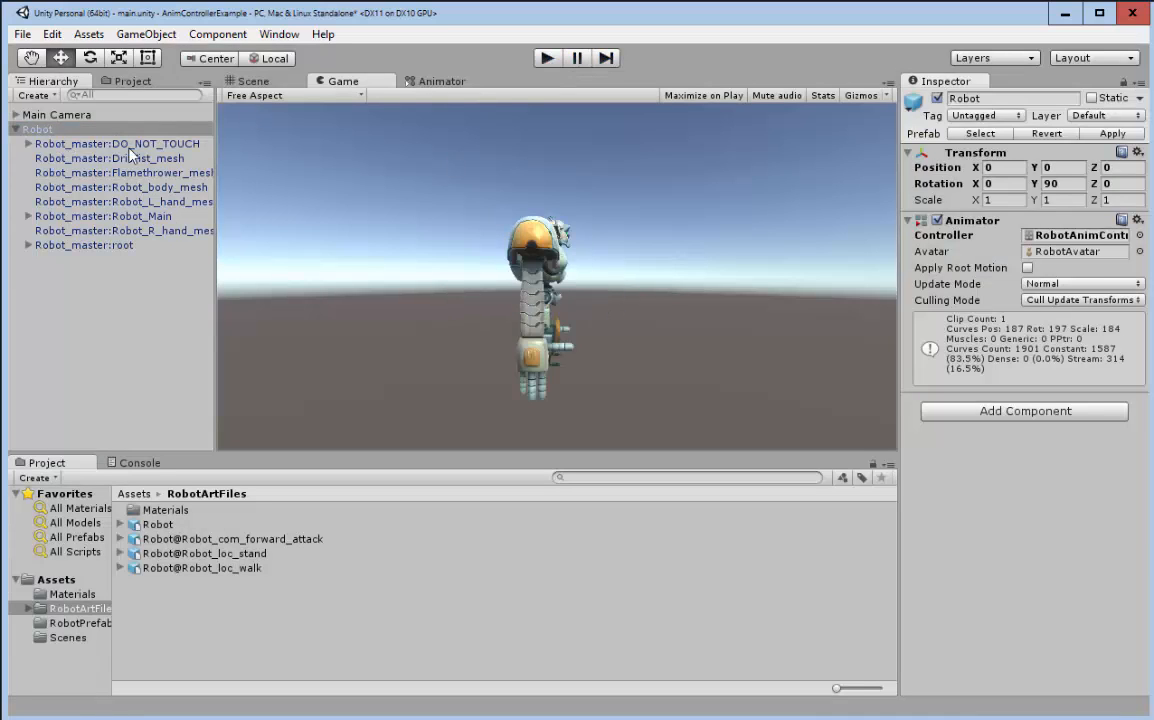
Step: Replace the Idle state's motion in RobotAnimController with the Robot_loc_walk clip from the RobotArtFiles folder
{"action": "left_click", "coordinate": [1075, 238]}
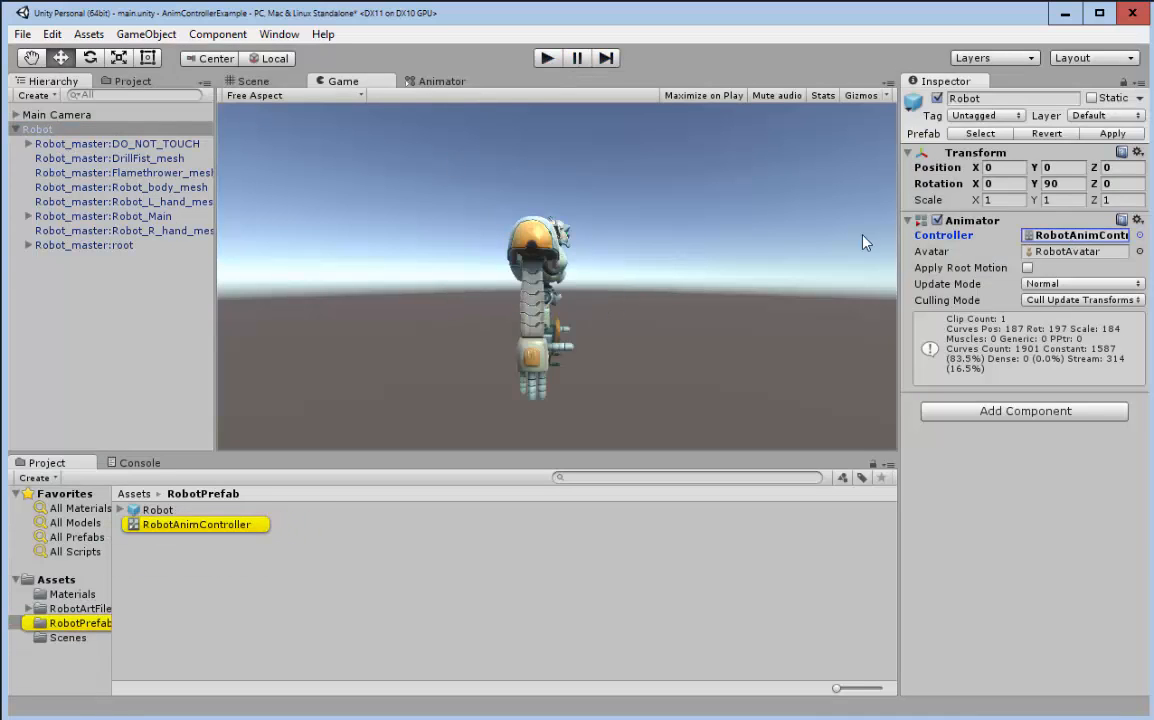
{"action": "left_click", "coordinate": [455, 80]}
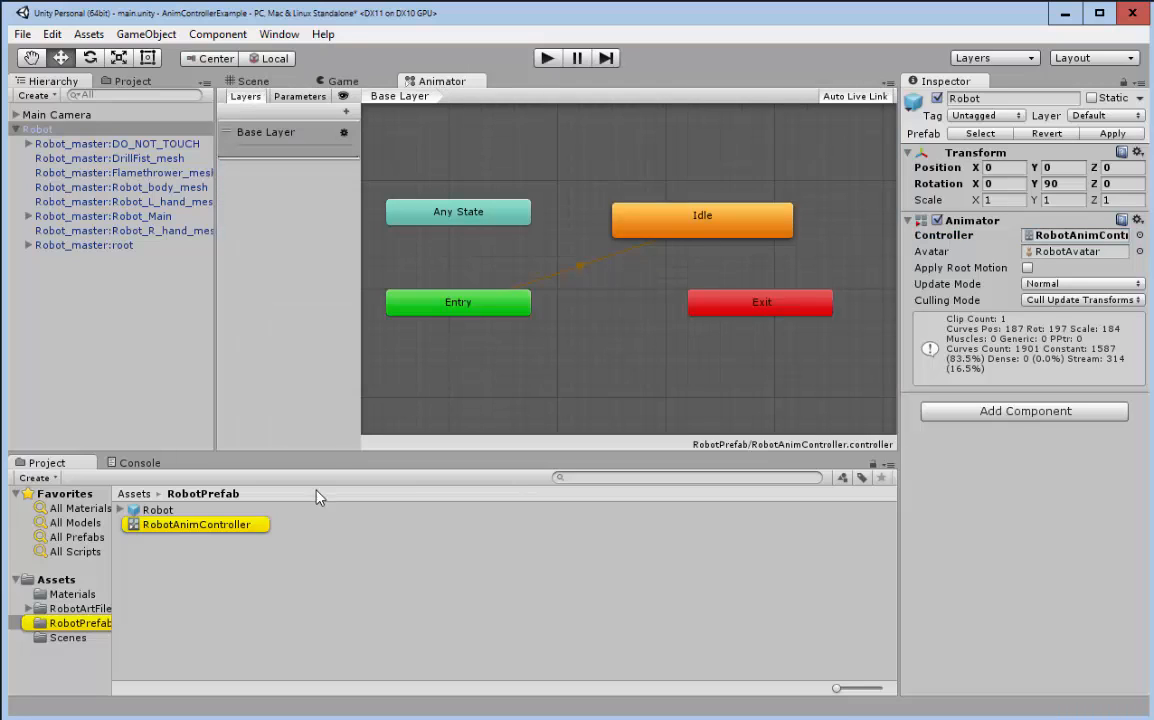
{"action": "left_click", "coordinate": [703, 227]}
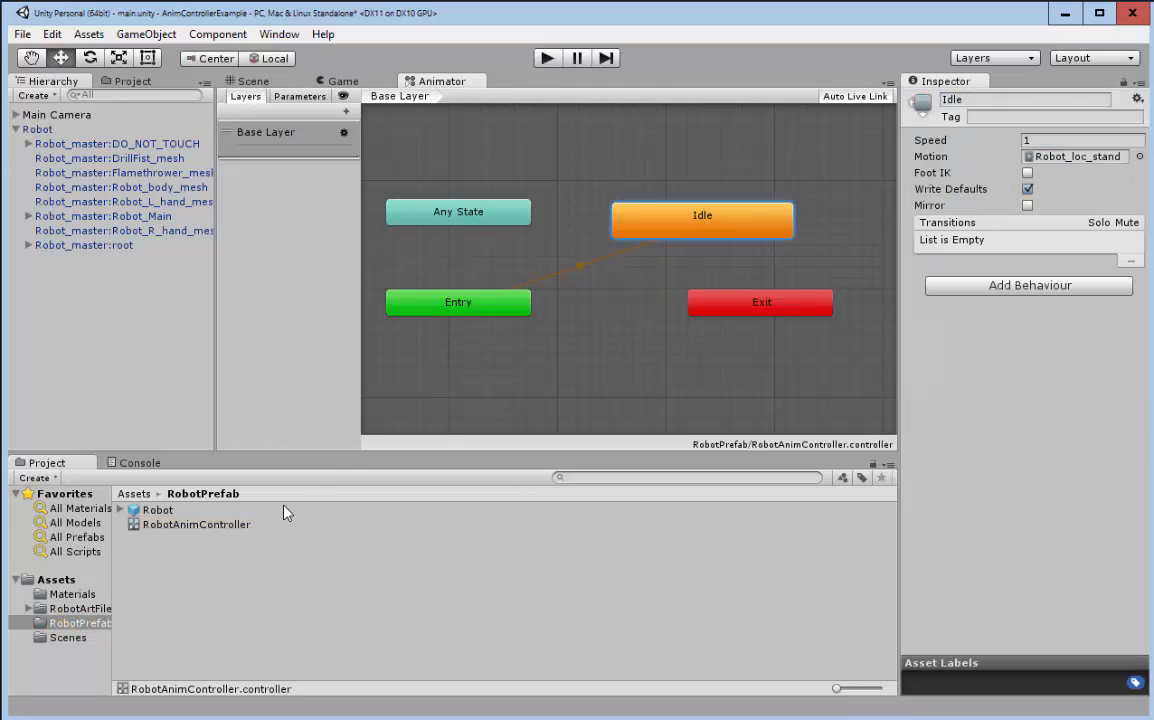
{"action": "left_click", "coordinate": [134, 493]}
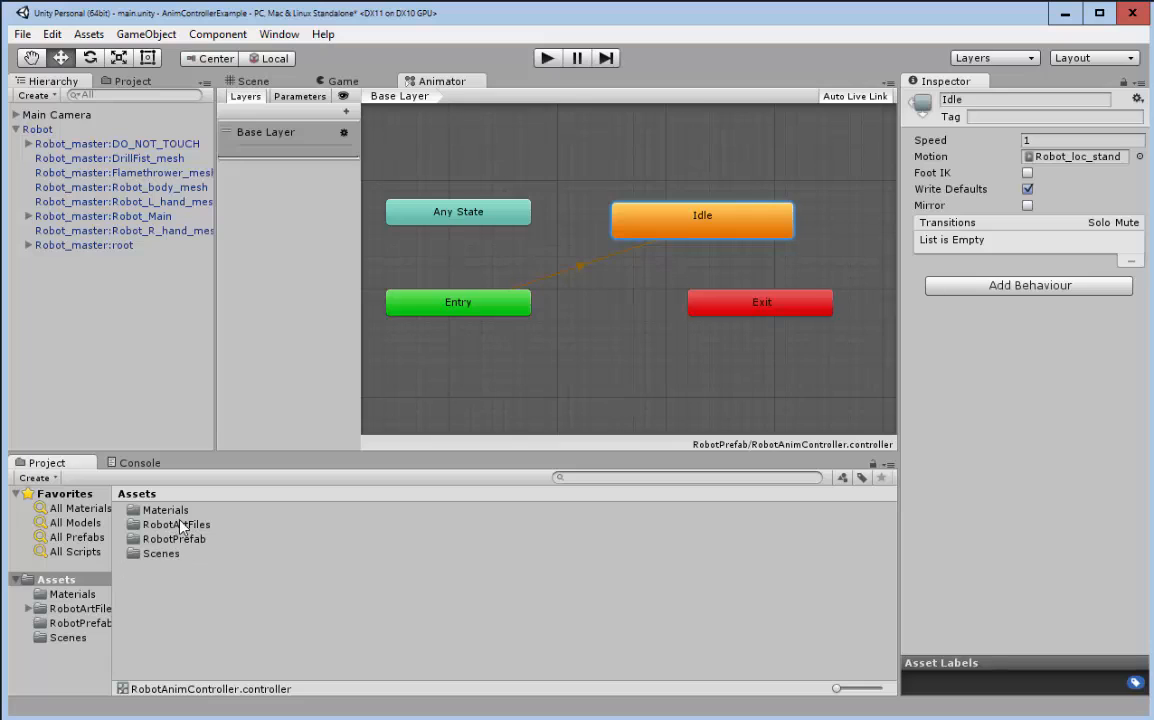
{"action": "double_click", "coordinate": [184, 527]}
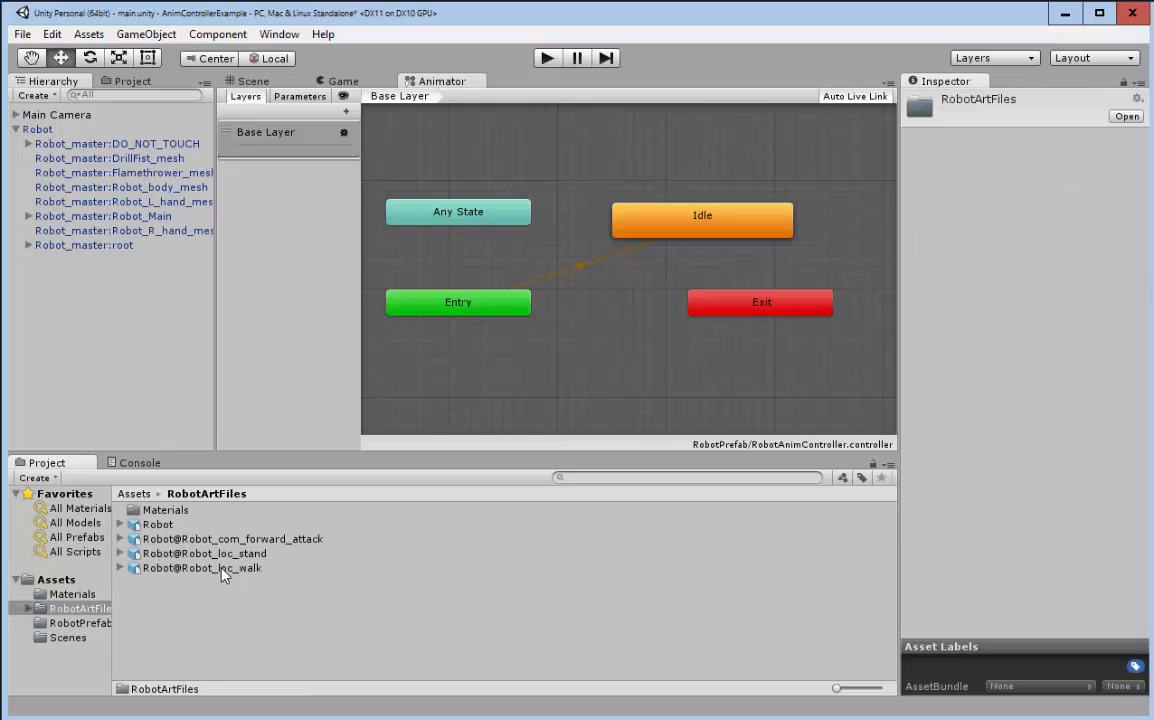
{"action": "left_click", "coordinate": [121, 568]}
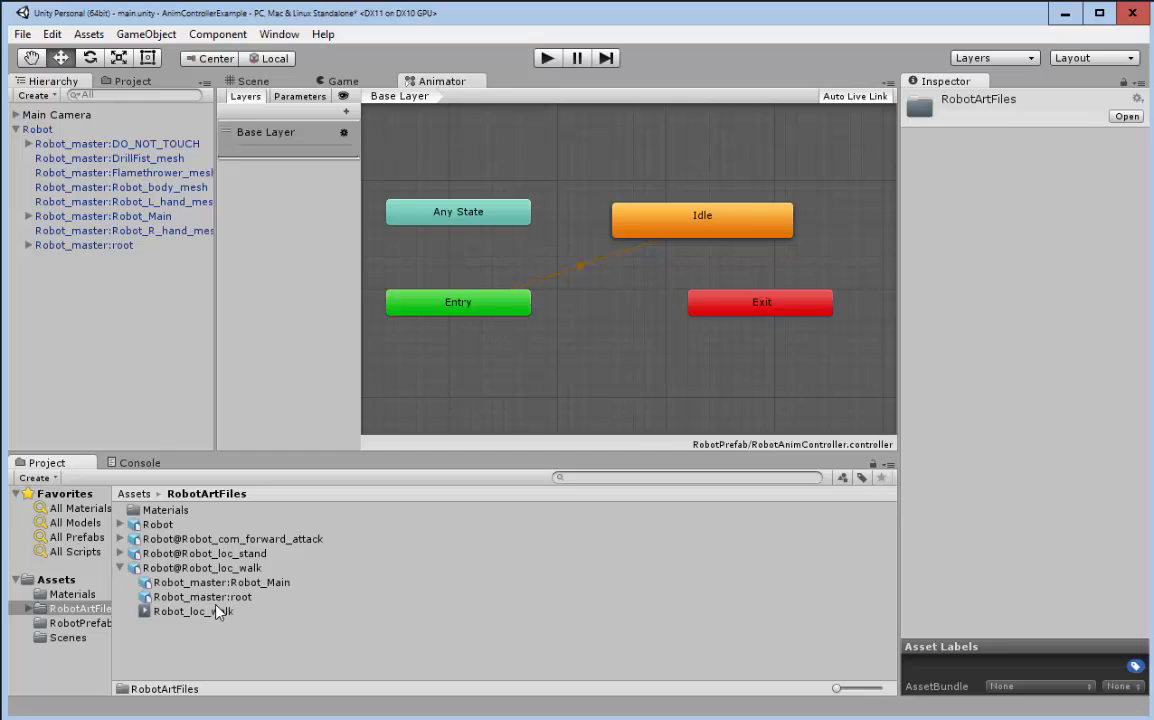
{"action": "left_click", "coordinate": [45, 129]}
{"action": "left_click", "coordinate": [755, 226]}
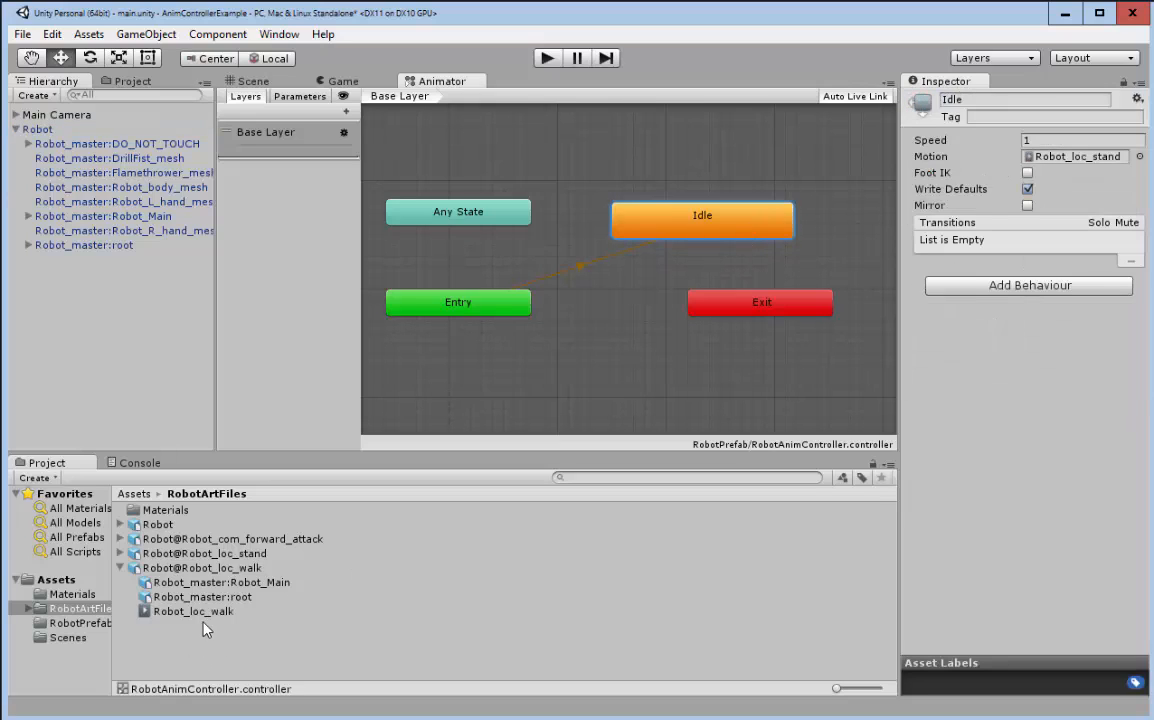
{"action": "left_click_drag", "start_coordinate": [195, 611], "coordinate": [1065, 157]}
Step: Run the scene in the Game view to check the robot's walk animation, and stop play mode
{"action": "left_click", "coordinate": [343, 81]}
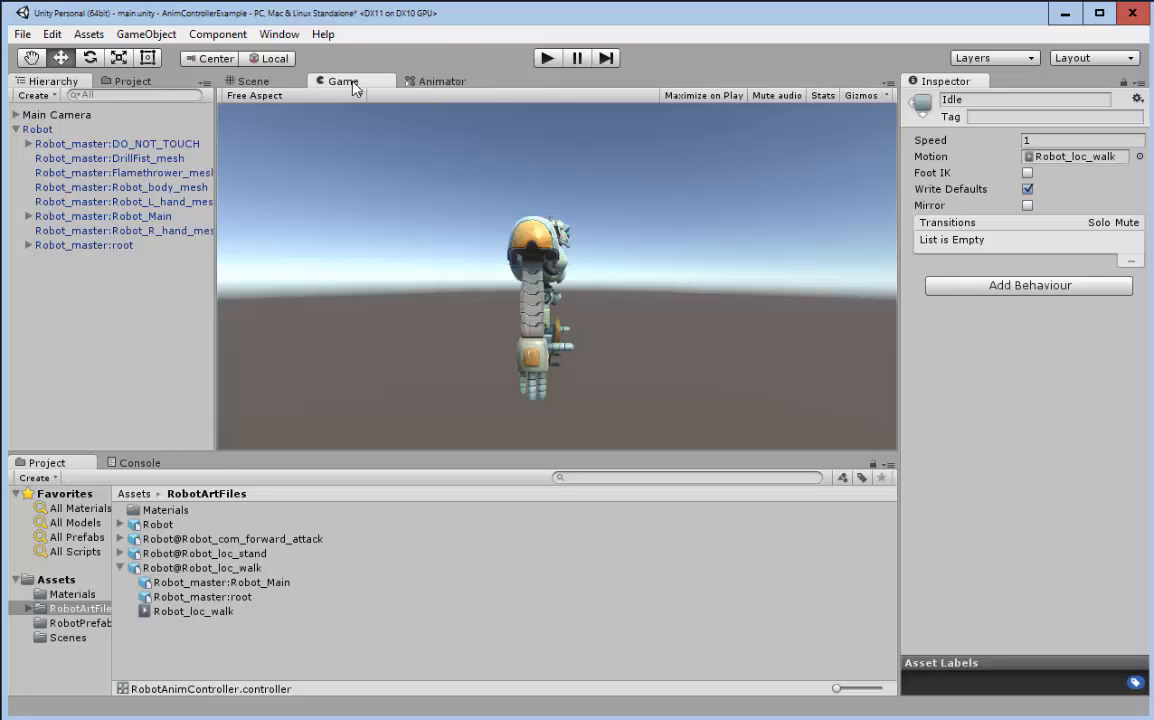
{"action": "left_click", "coordinate": [548, 58]}
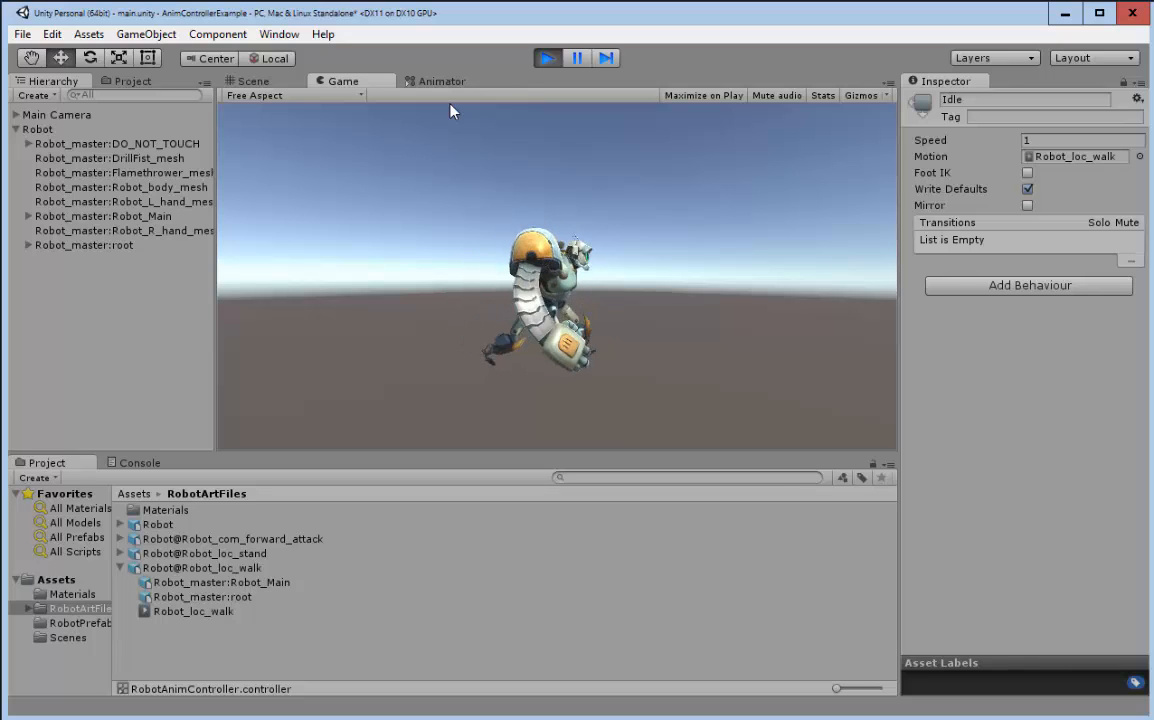
{"action": "left_click", "coordinate": [549, 60]}
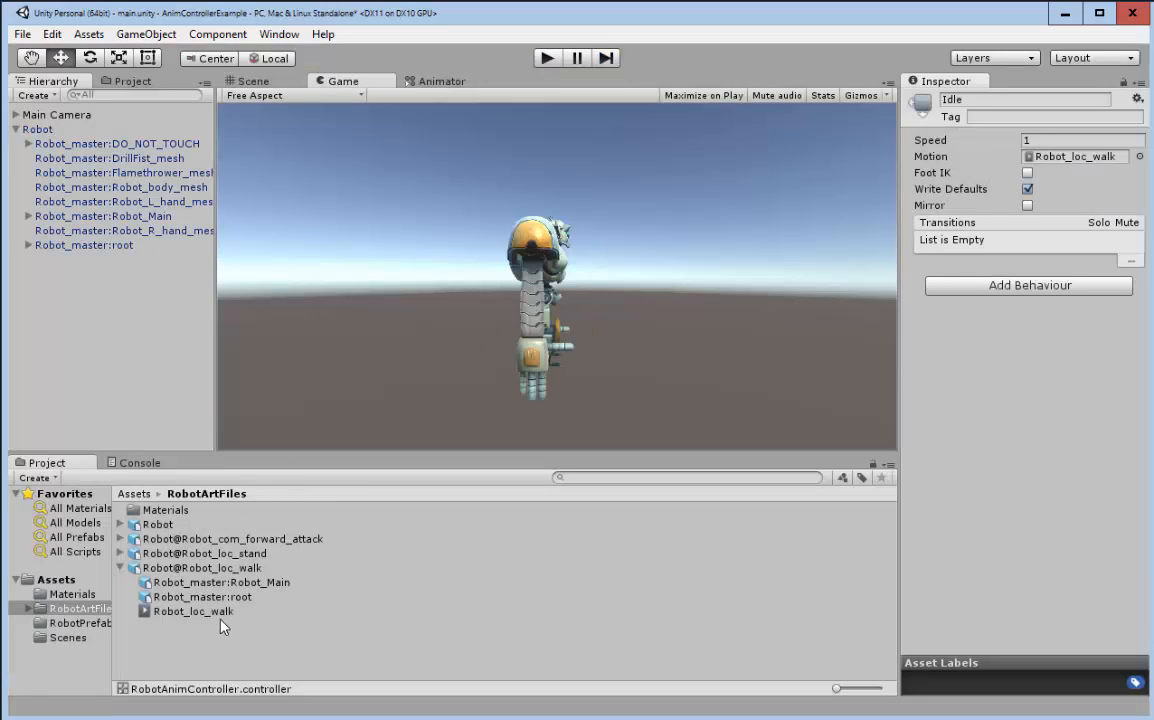
Step: Move the Idle state slightly up in the Base Layer and inspect the loop options in Robot@Robot_loc_stand's animation import settings
{"action": "left_click", "coordinate": [421, 84]}
{"action": "mouse_move", "coordinate": [716, 218]}
{"action": "left_mouse_down"}
{"action": "mouse_move", "coordinate": [690, 188]}
{"action": "mouse_move", "coordinate": [704, 197]}
{"action": "left_mouse_up"}
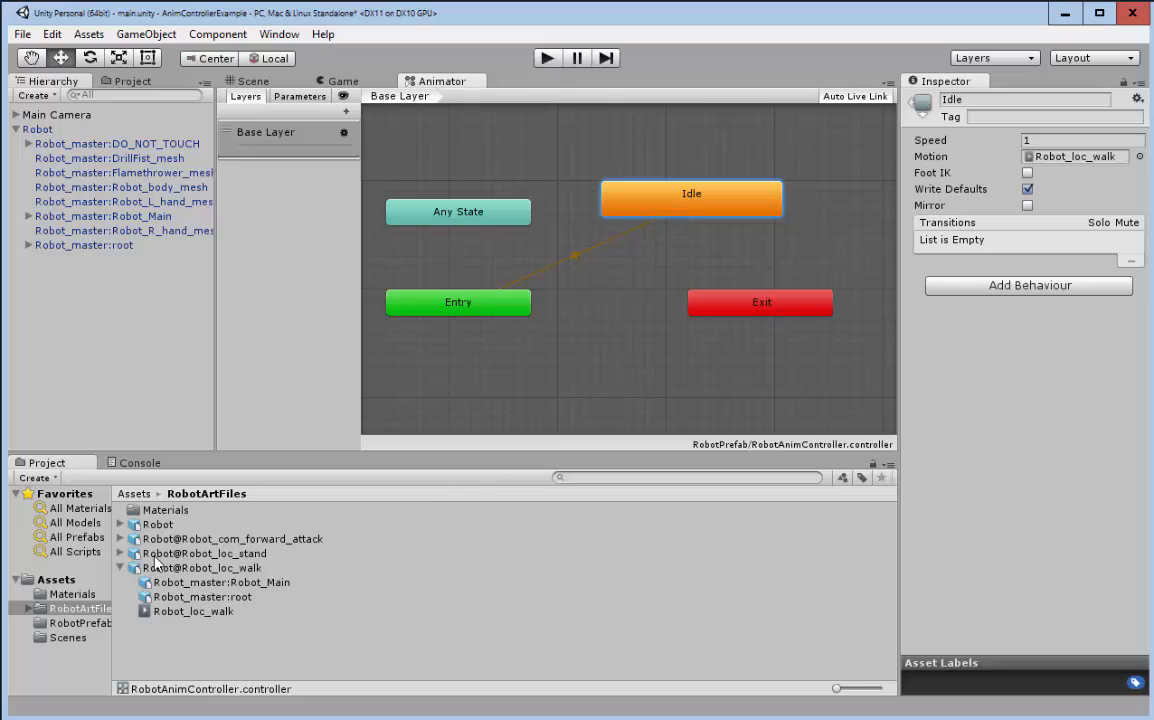
{"action": "left_click", "coordinate": [120, 553]}
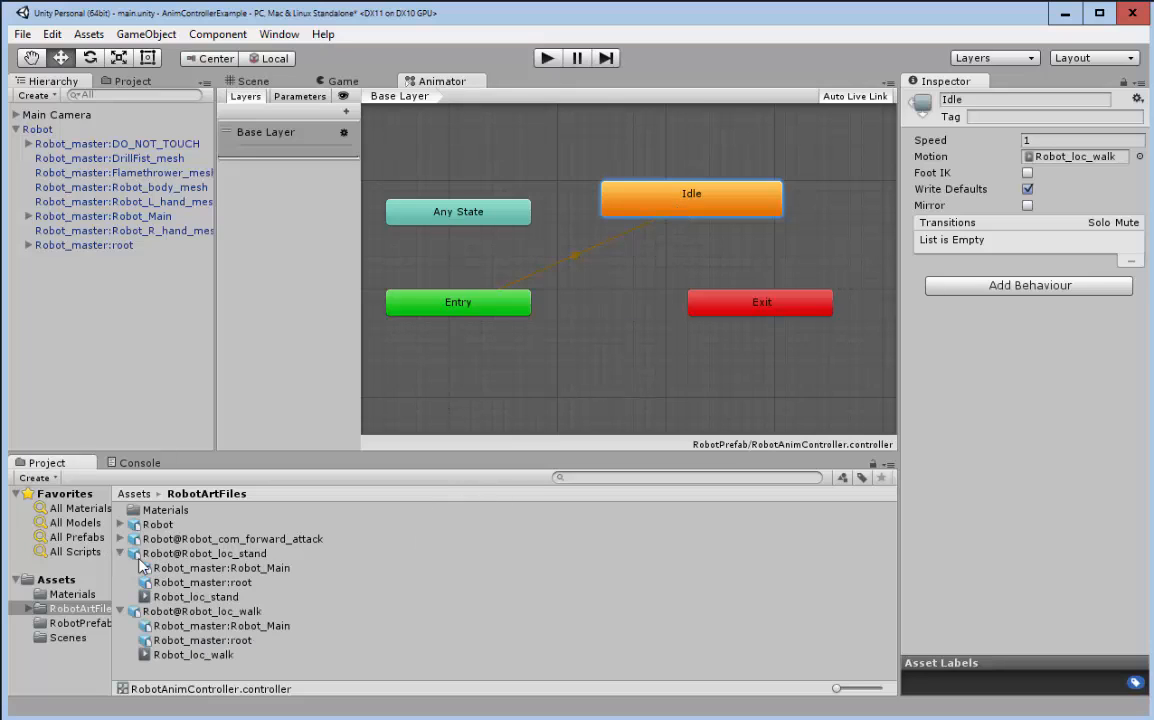
{"action": "left_click", "coordinate": [221, 597]}
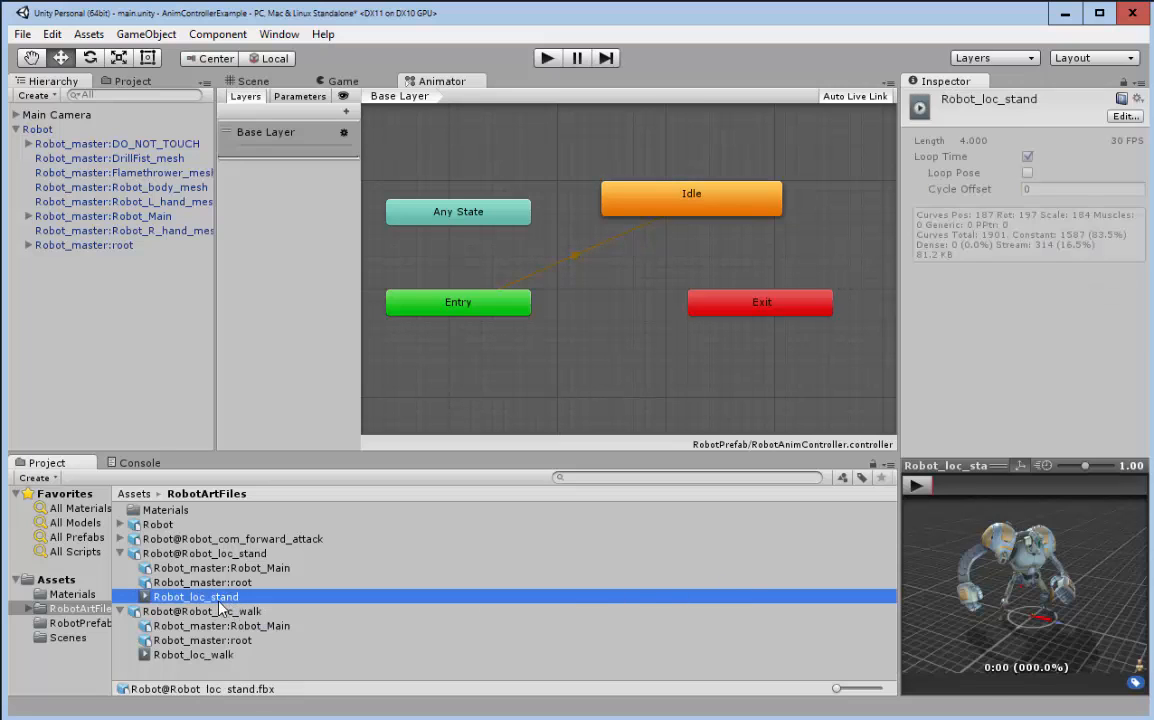
{"action": "left_click", "coordinate": [225, 567]}
{"action": "left_click", "coordinate": [240, 555]}
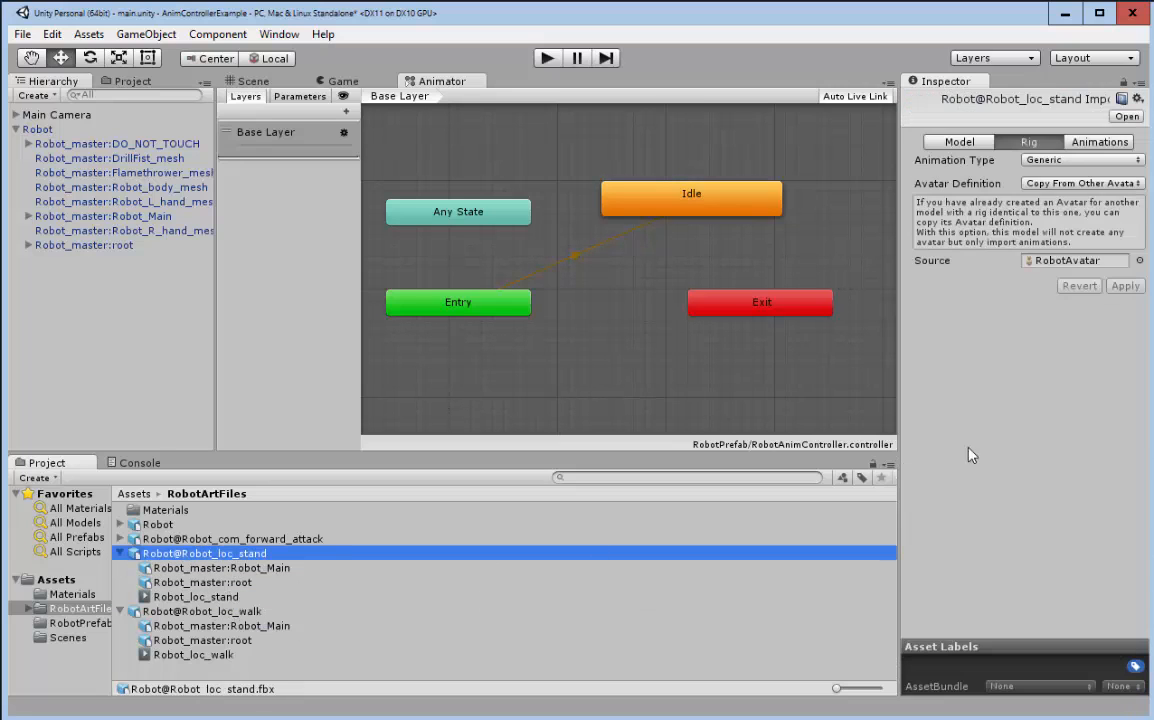
{"action": "left_click", "coordinate": [1102, 143]}
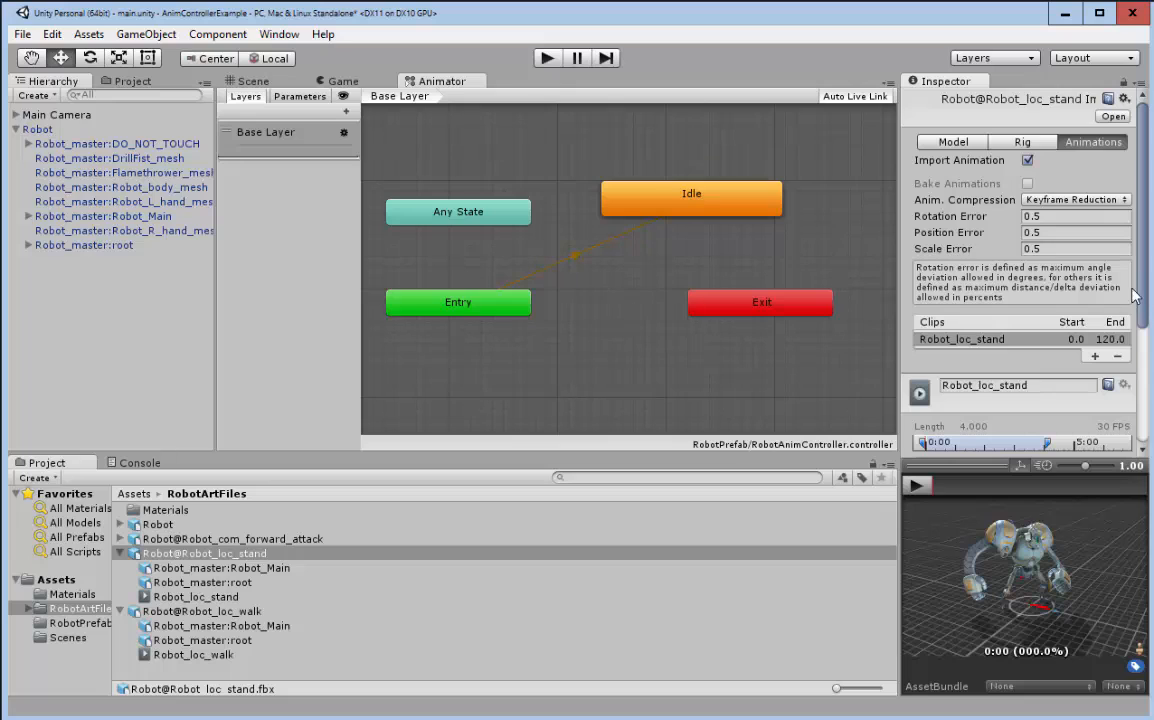
{"action": "scroll", "coordinate": [1143, 287], "scroll_direction": "down", "scroll_amount": 3}
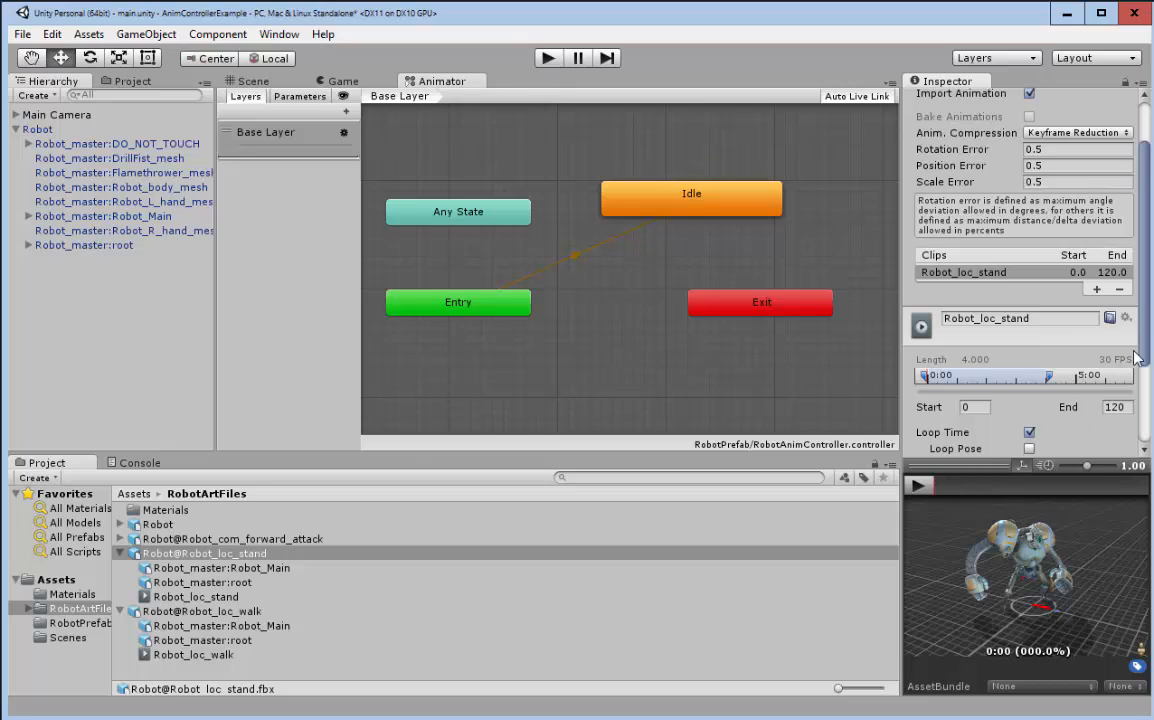
{"action": "scroll", "coordinate": [1036, 318], "scroll_direction": "down", "scroll_amount": 3}
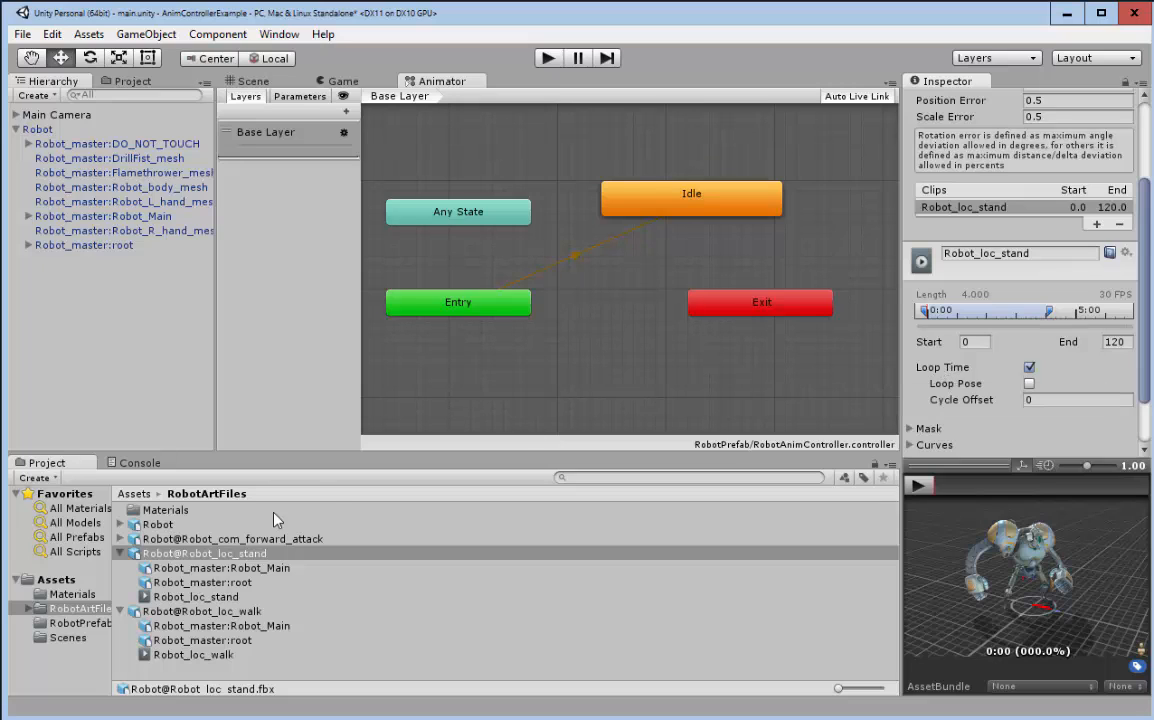
Step: Enable Loop Time on the Robot_loc_walk clip and test the looping walk in play mode
{"action": "left_click", "coordinate": [200, 611]}
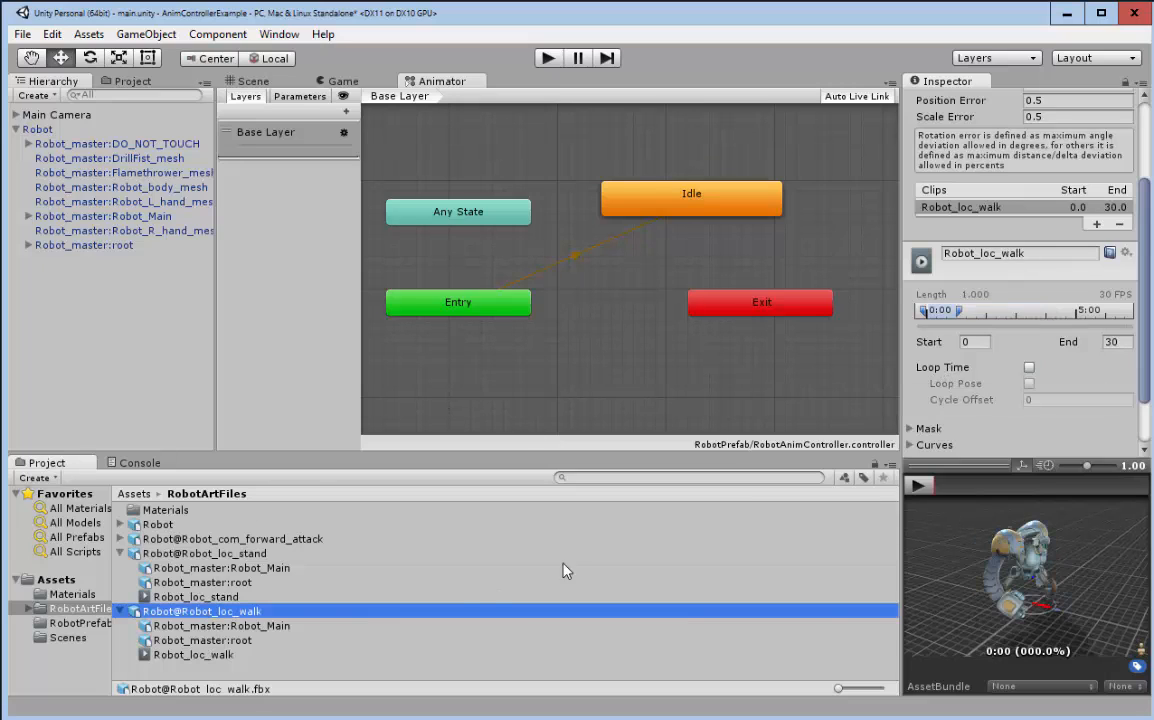
{"action": "left_click", "coordinate": [1029, 369]}
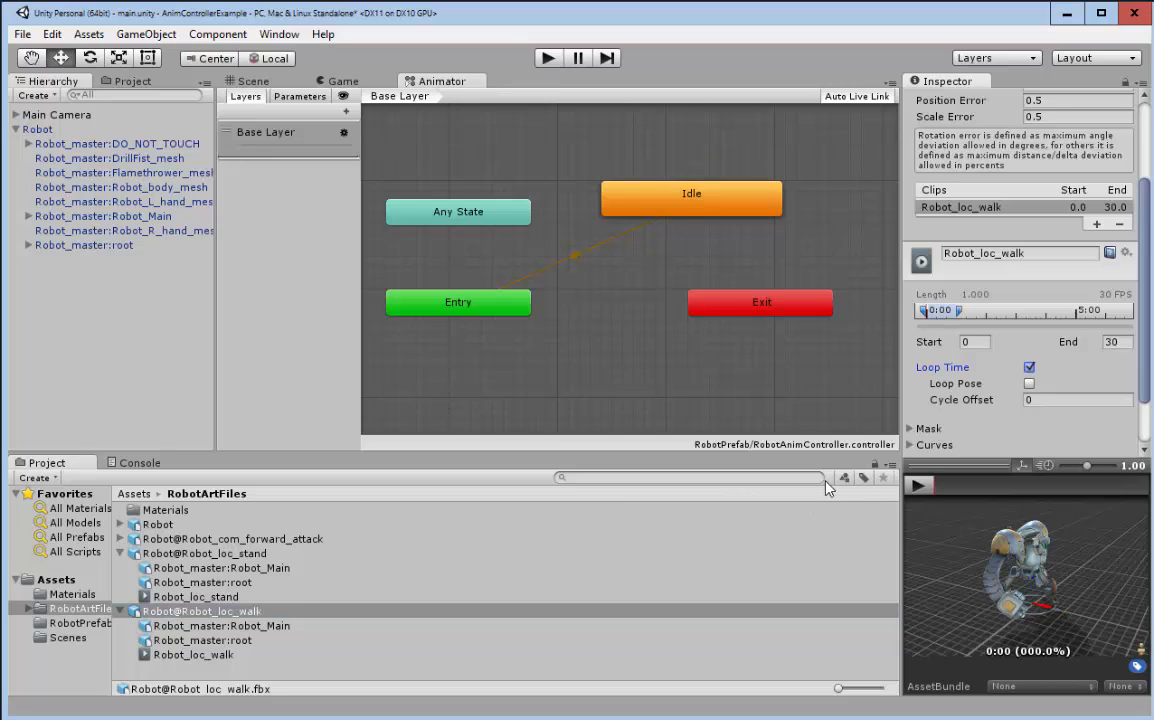
{"action": "left_click", "coordinate": [548, 58]}
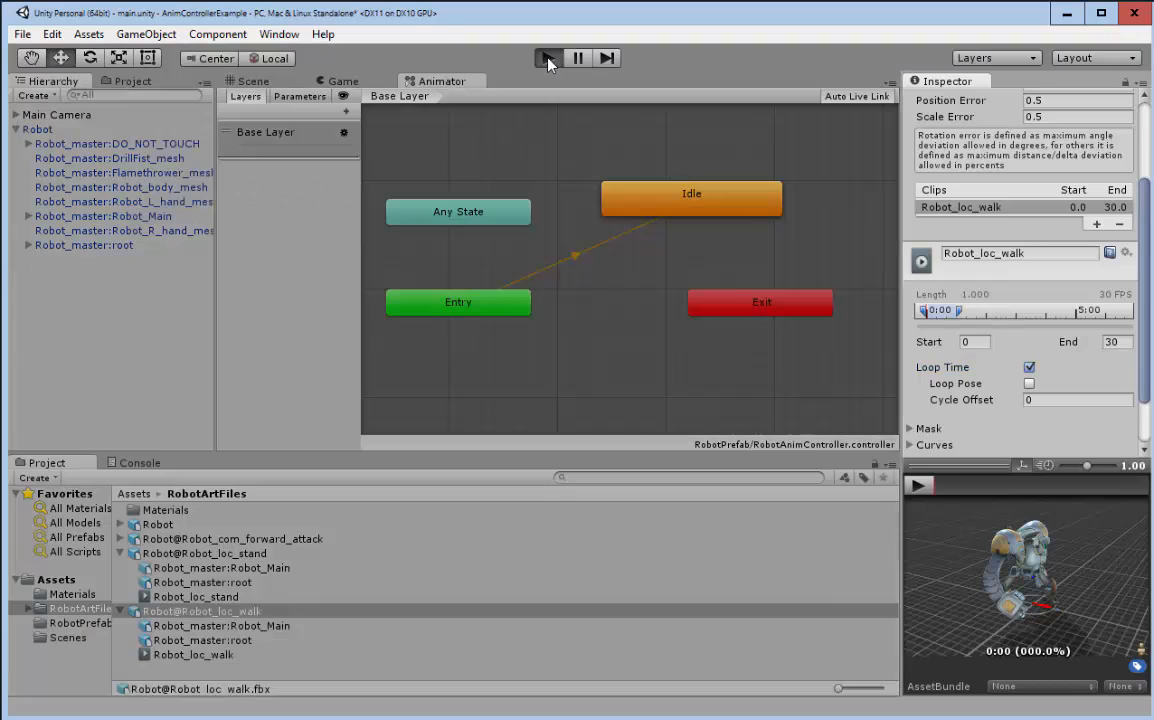
{"action": "left_click", "coordinate": [636, 410]}
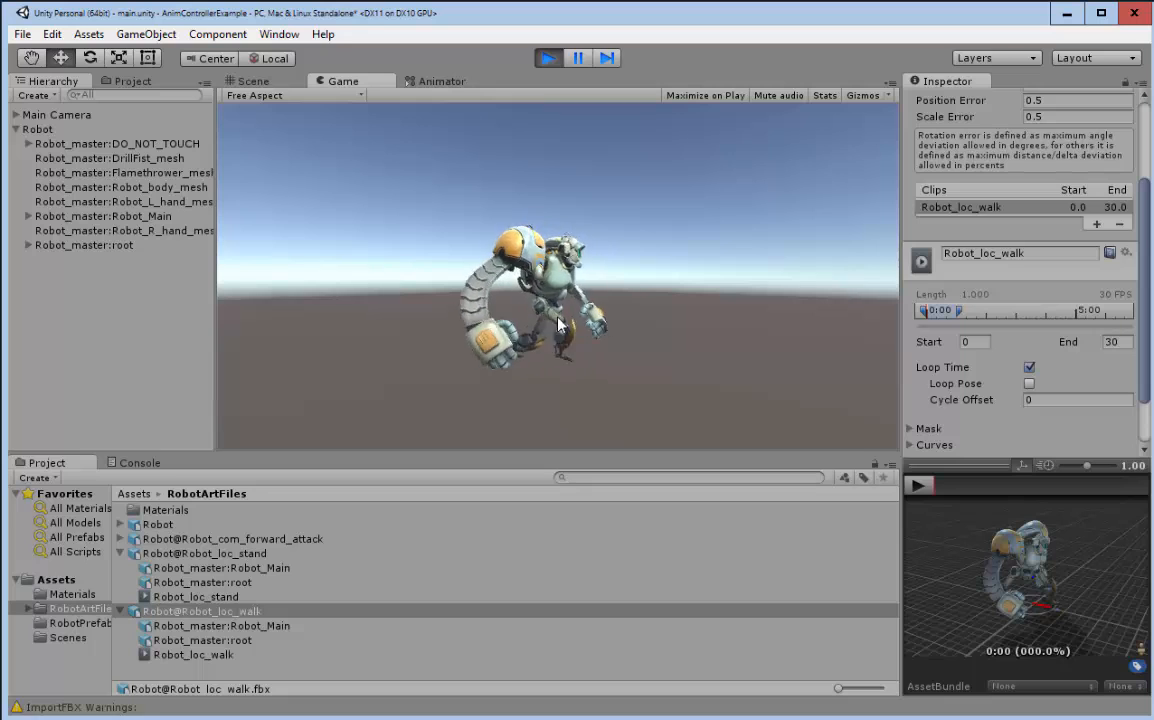
{"action": "left_click", "coordinate": [549, 59]}
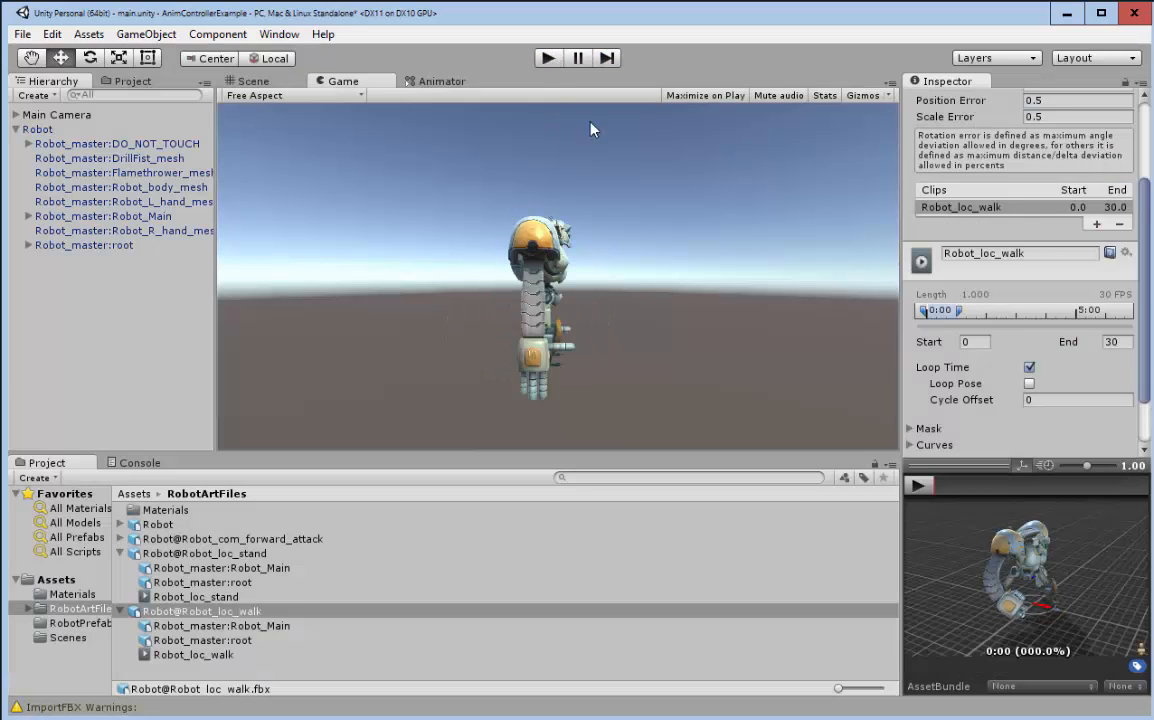
Step: Disable Loop Time on the Robot_loc_walk clip and apply the import settings
{"action": "left_click", "coordinate": [1030, 369]}
{"action": "scroll", "coordinate": [1148, 418], "scroll_direction": "down", "scroll_amount": 3}
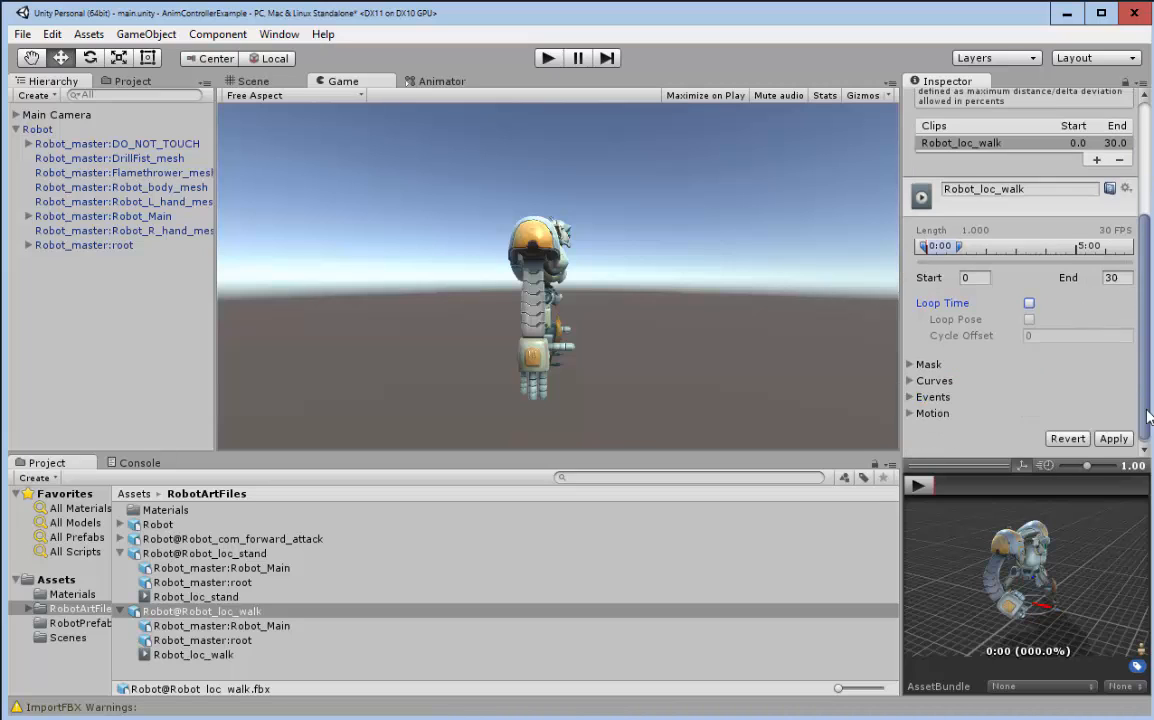
{"action": "left_click", "coordinate": [1115, 435]}
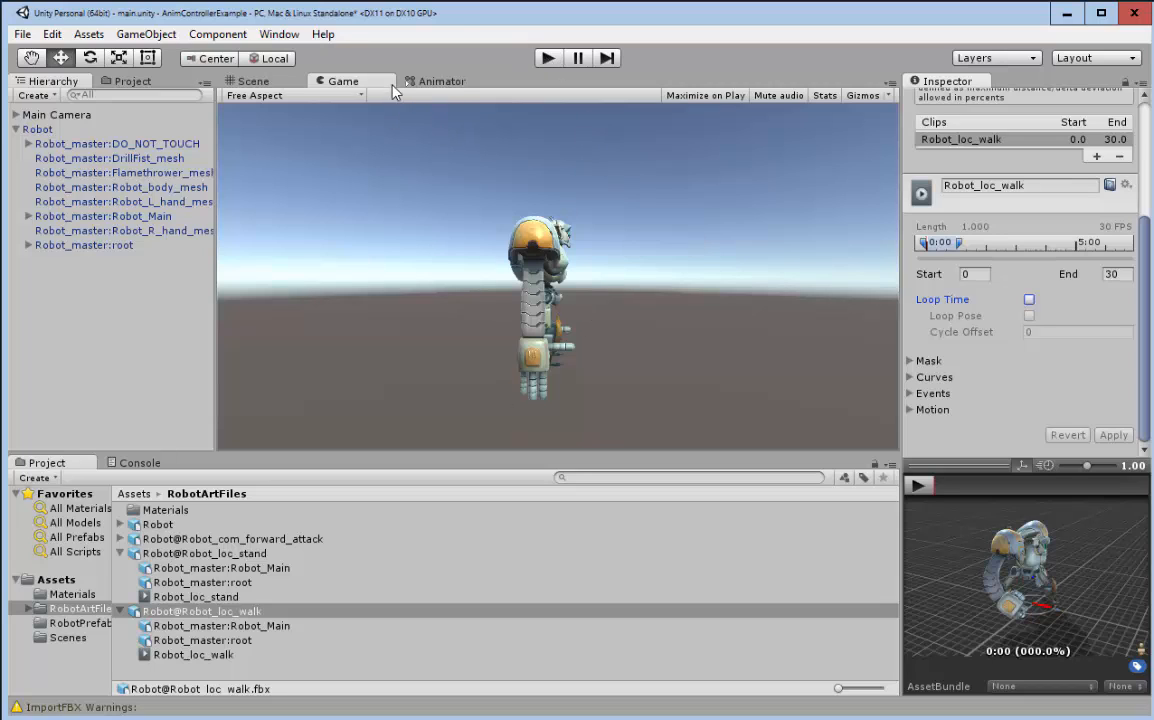
Step: Play the scene to check the walk animation without looping, and stop play mode
{"action": "left_click", "coordinate": [428, 82]}
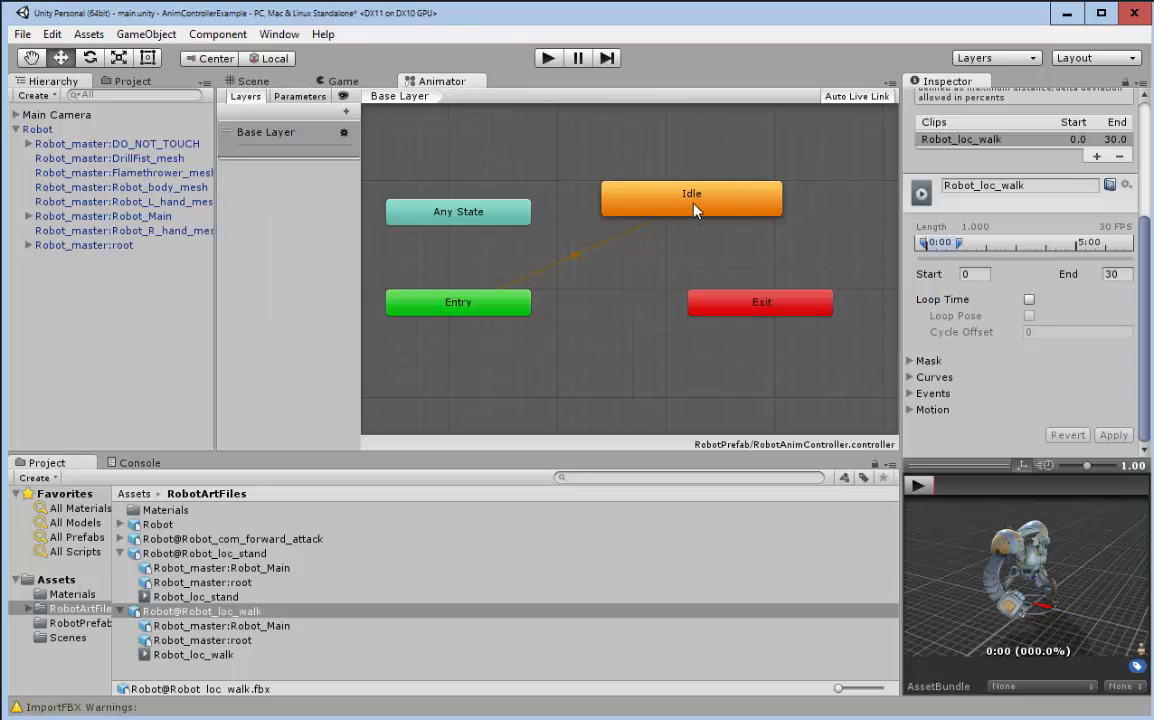
{"action": "left_click", "coordinate": [547, 59]}
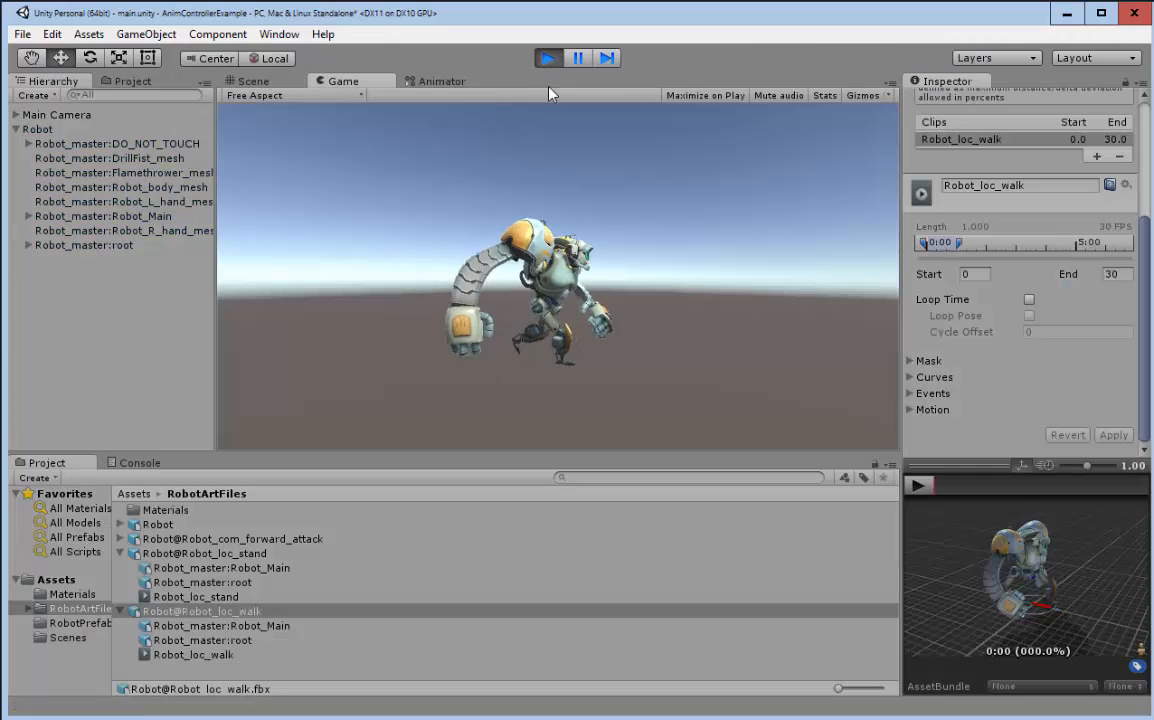
{"action": "left_click", "coordinate": [547, 58]}
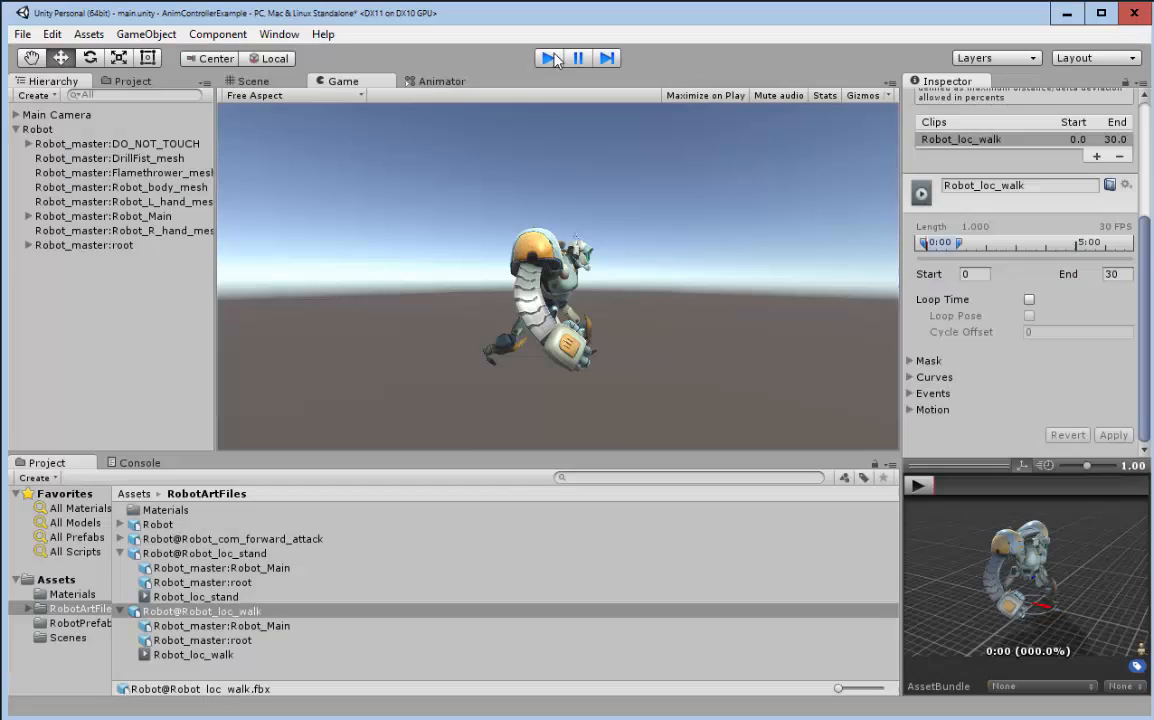
Step: Make a transition from the Idle state back to itself in the Base Layer
{"action": "left_click", "coordinate": [441, 82]}
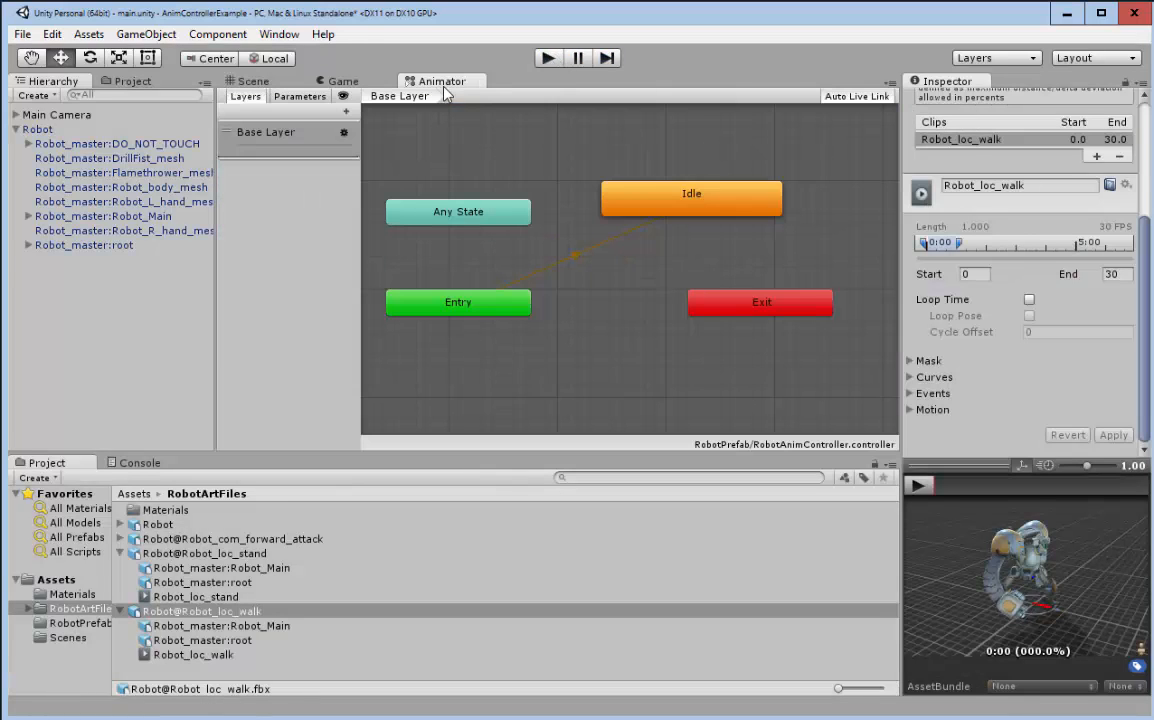
{"action": "left_click", "coordinate": [740, 210]}
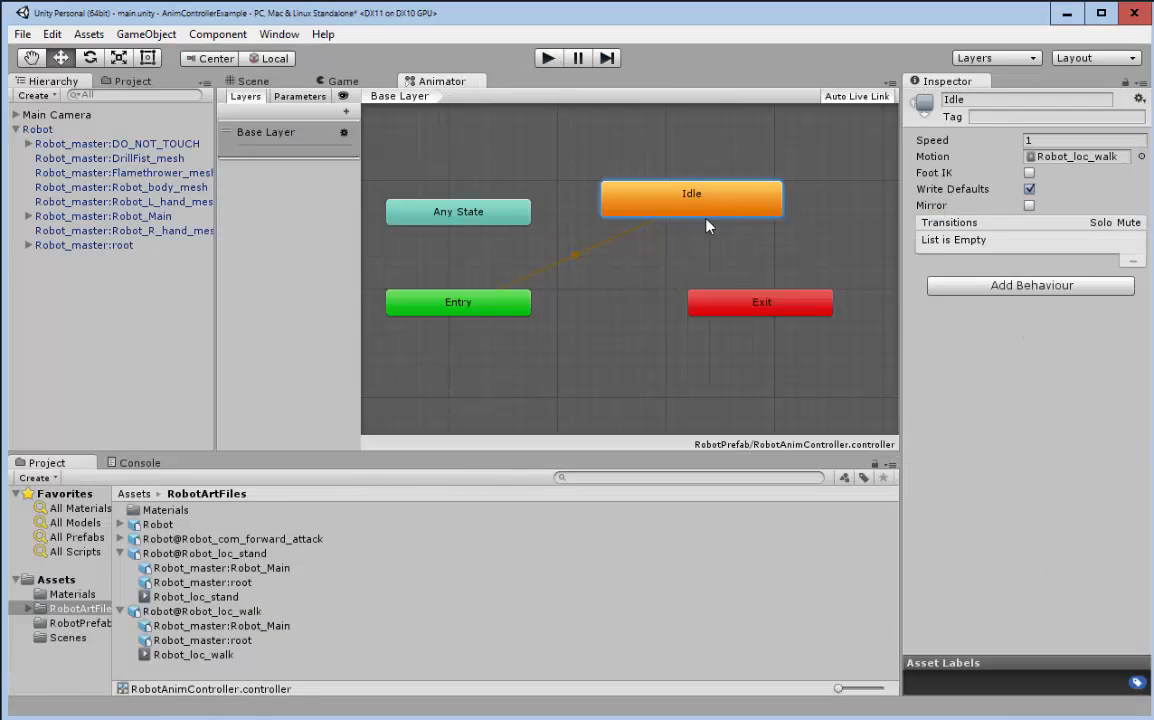
{"action": "right_click", "coordinate": [708, 216]}
{"action": "left_click", "coordinate": [740, 221]}
{"action": "left_click", "coordinate": [716, 200]}
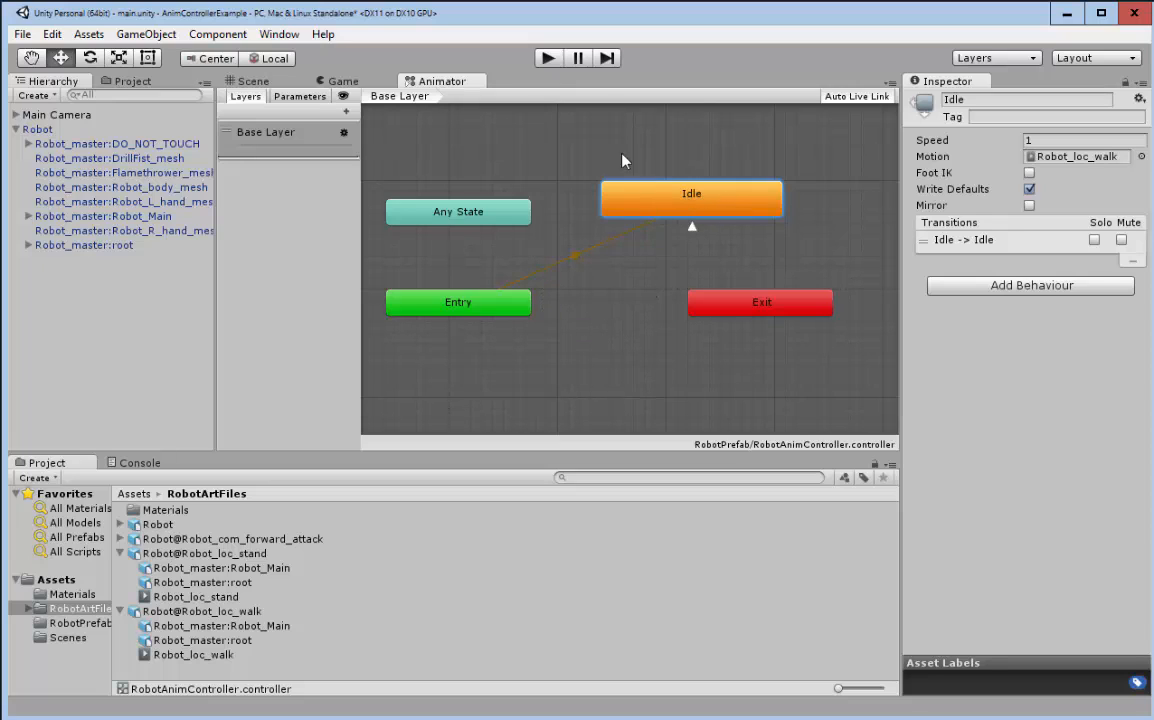
Step: Play the scene to test the walk animation with the Idle self-transition, and stop play mode
{"action": "left_click", "coordinate": [547, 58]}
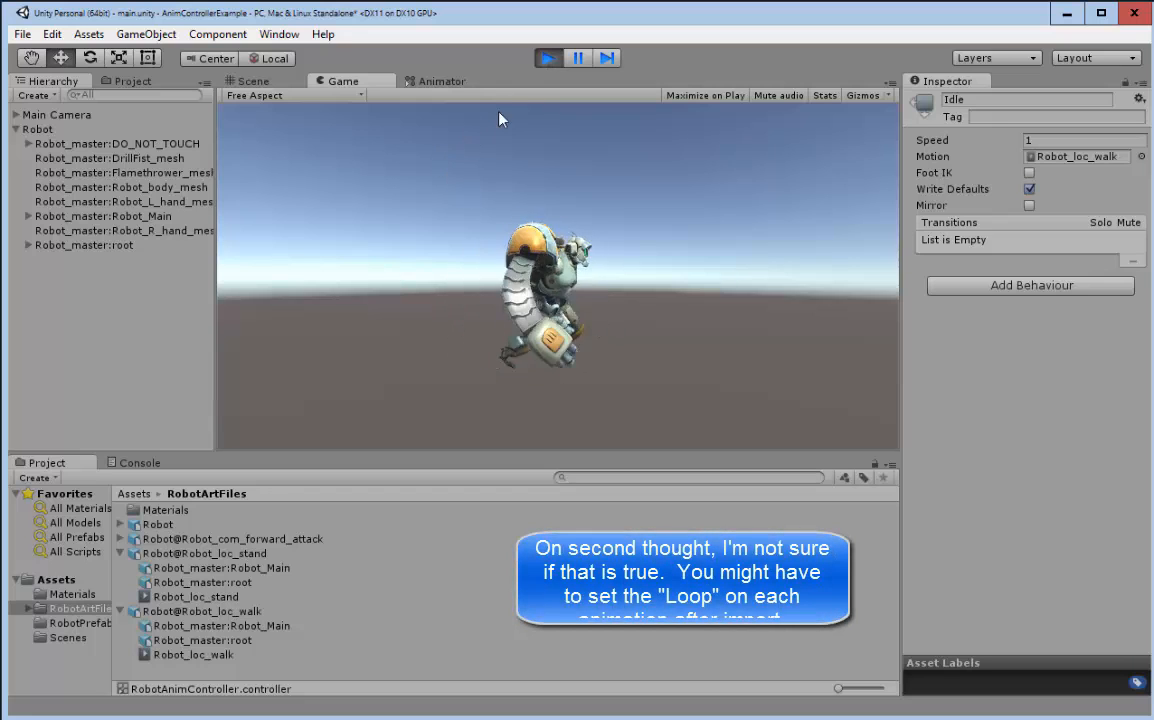
{"action": "left_click", "coordinate": [546, 58]}
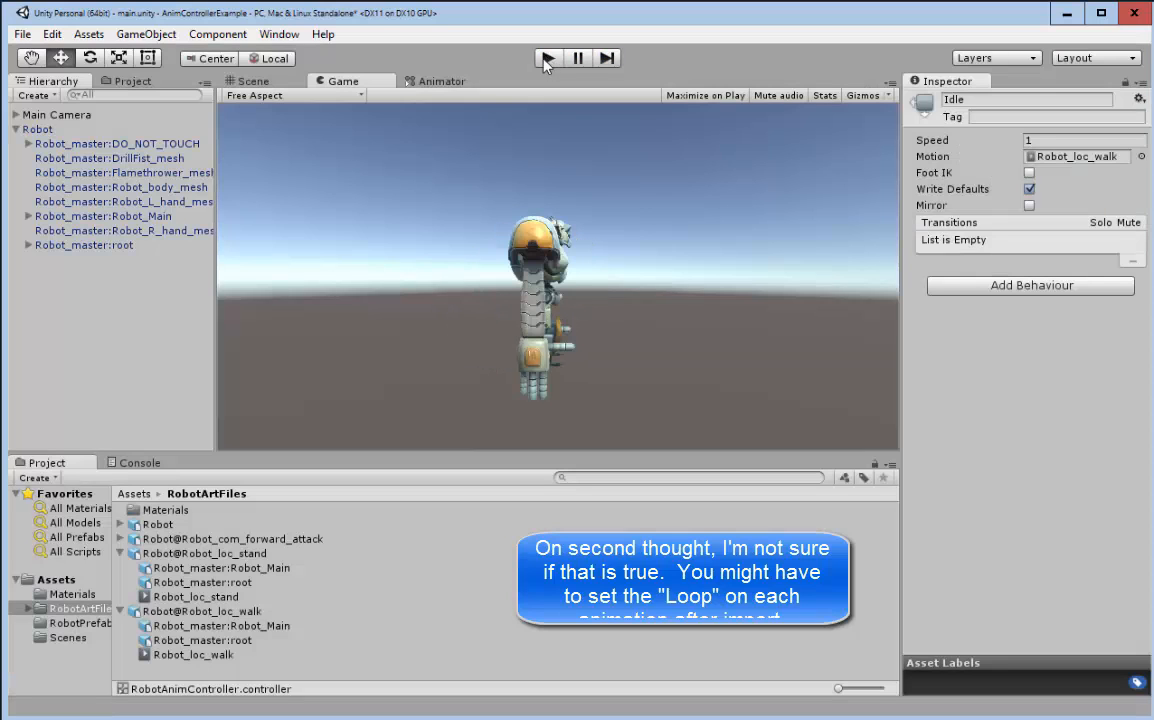
Step: Select the Idle -> Idle transition and widen the Inspector to examine its exit time and blend timeline
{"action": "left_click", "coordinate": [442, 84]}
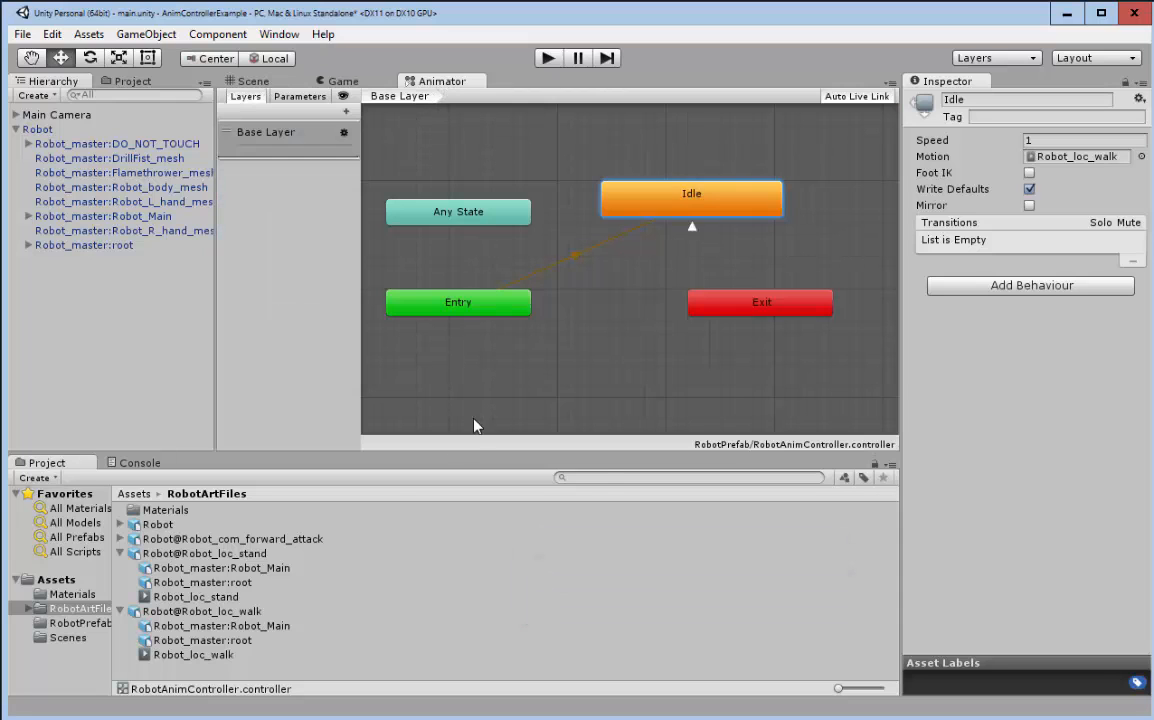
{"action": "left_click", "coordinate": [691, 229]}
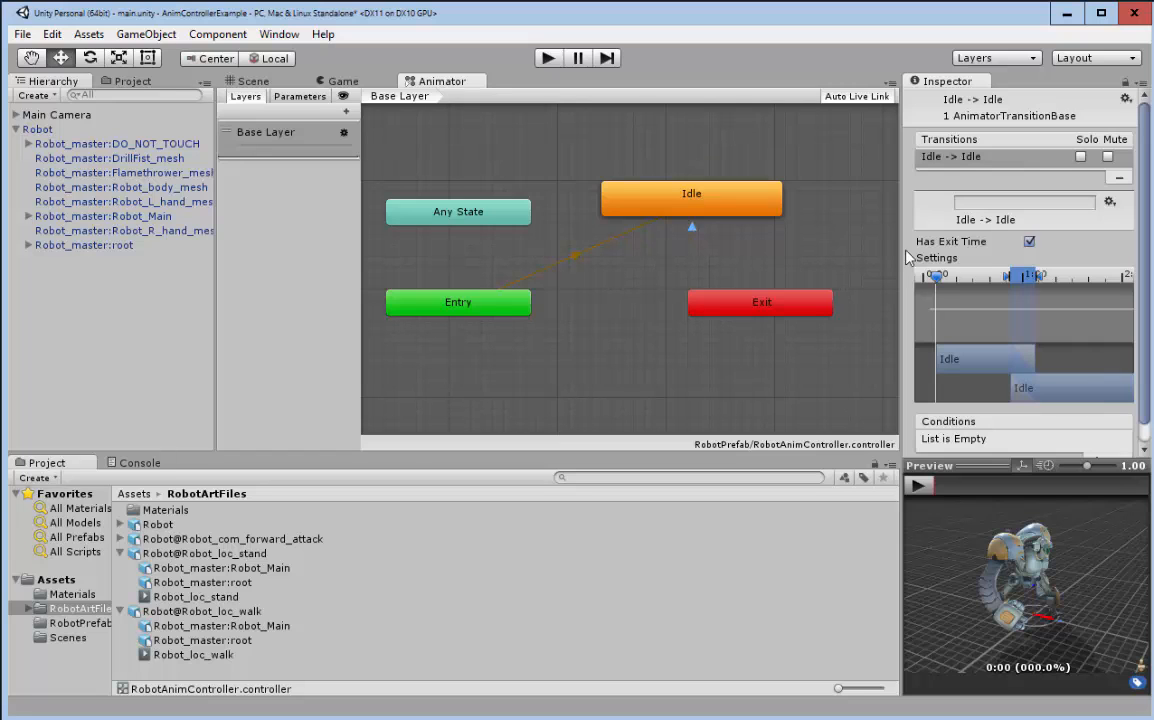
{"action": "left_click_drag", "start_coordinate": [899, 238], "coordinate": [803, 240]}
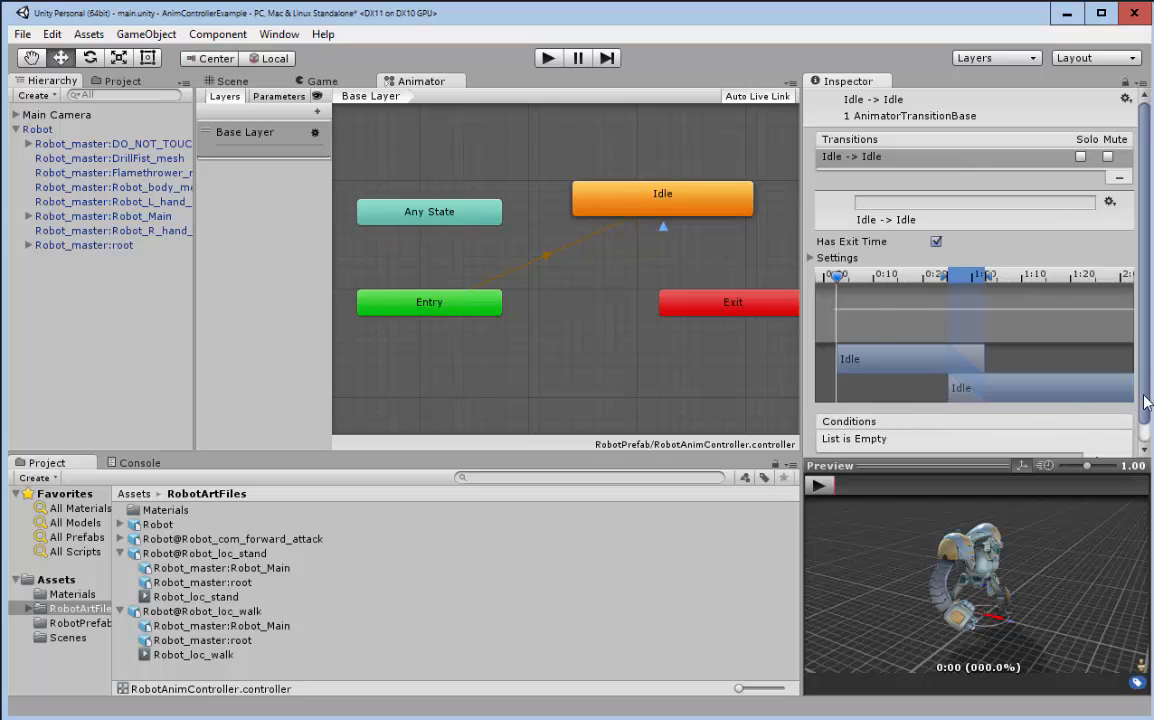
Step: Play the Idle -> Idle transition's preview to examine how the animation blends, and pause it
{"action": "scroll", "coordinate": [1046, 412], "scroll_direction": "down", "scroll_amount": 1}
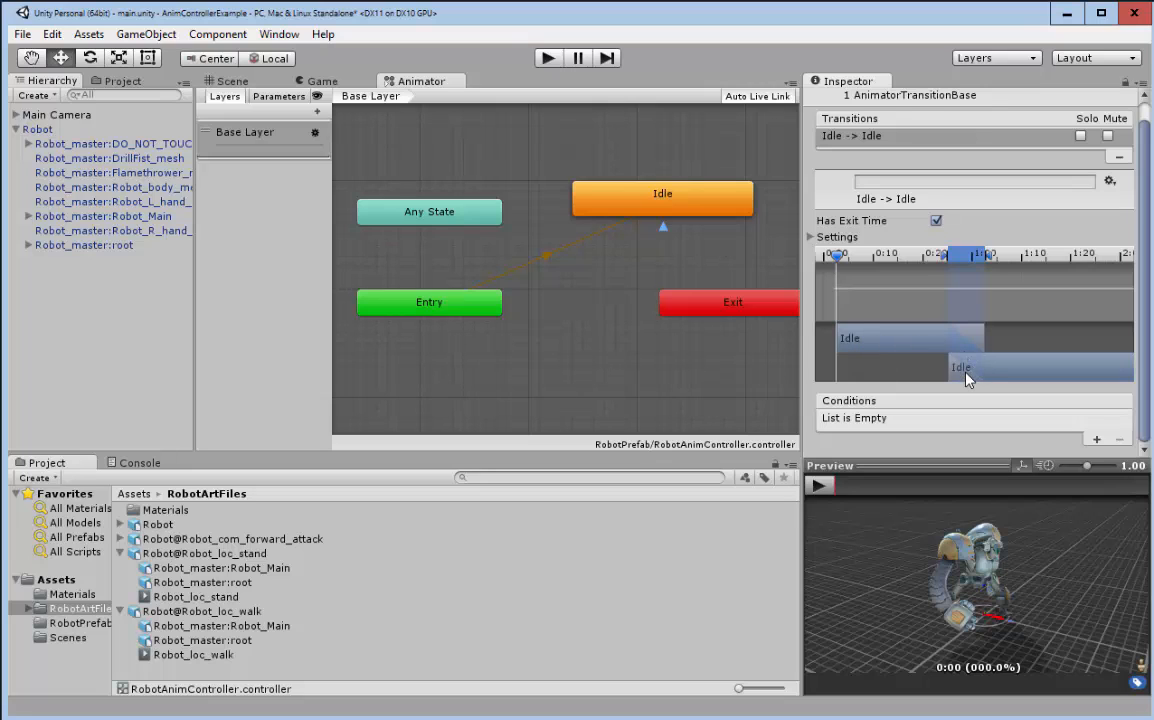
{"action": "left_click", "coordinate": [818, 486]}
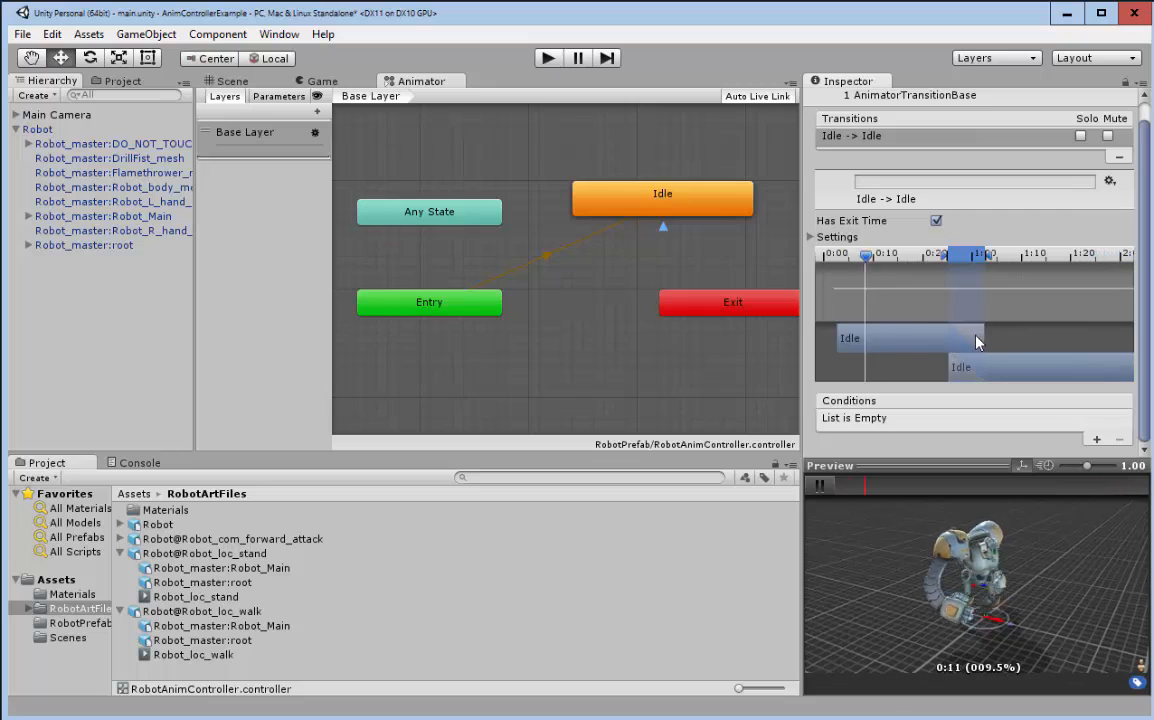
{"action": "left_click", "coordinate": [827, 487]}
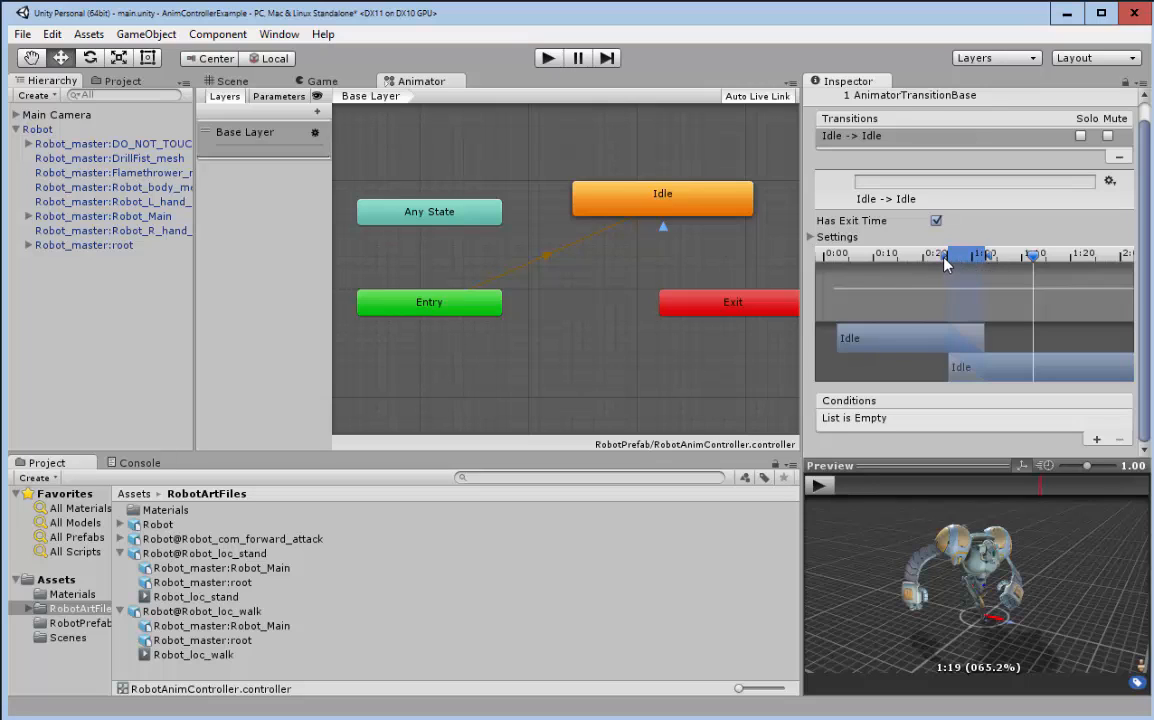
Step: Remove the blend from the Idle self-transition: zero Transition Duration, Transition Offset 0 and Exit Time 1.0
{"action": "mouse_move", "coordinate": [948, 262]}
{"action": "left_mouse_down"}
{"action": "mouse_move", "coordinate": [995, 268]}
{"action": "mouse_move", "coordinate": [985, 266]}
{"action": "left_mouse_up"}
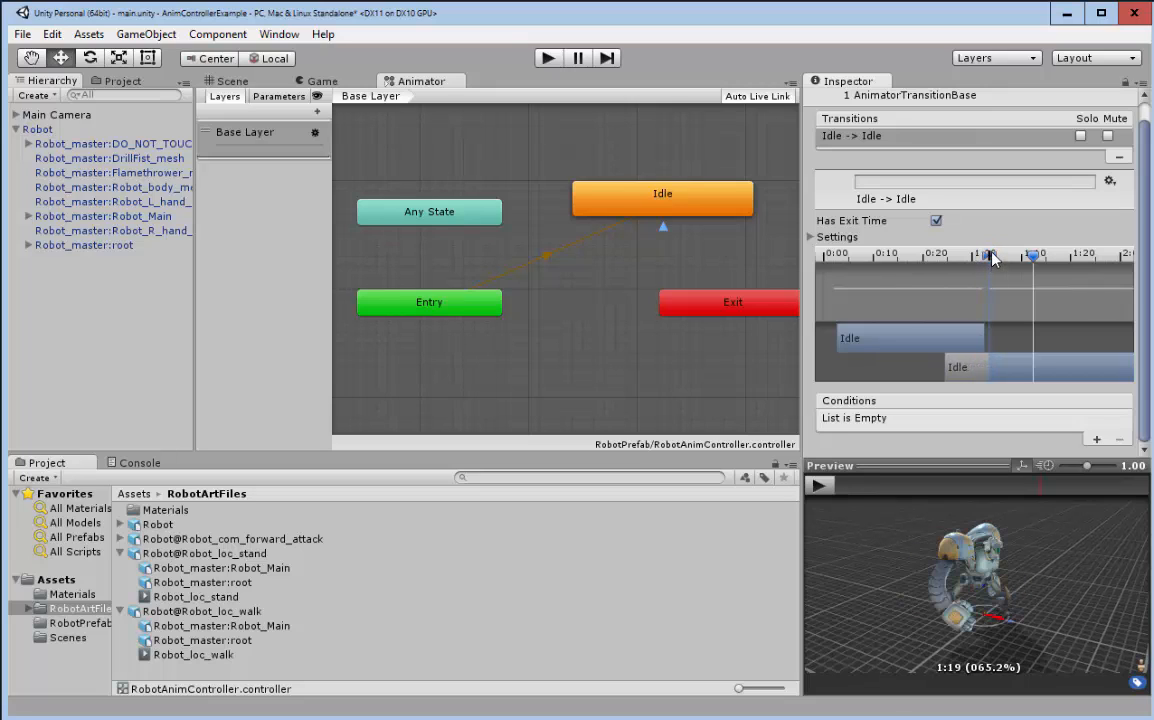
{"action": "left_click", "coordinate": [835, 237]}
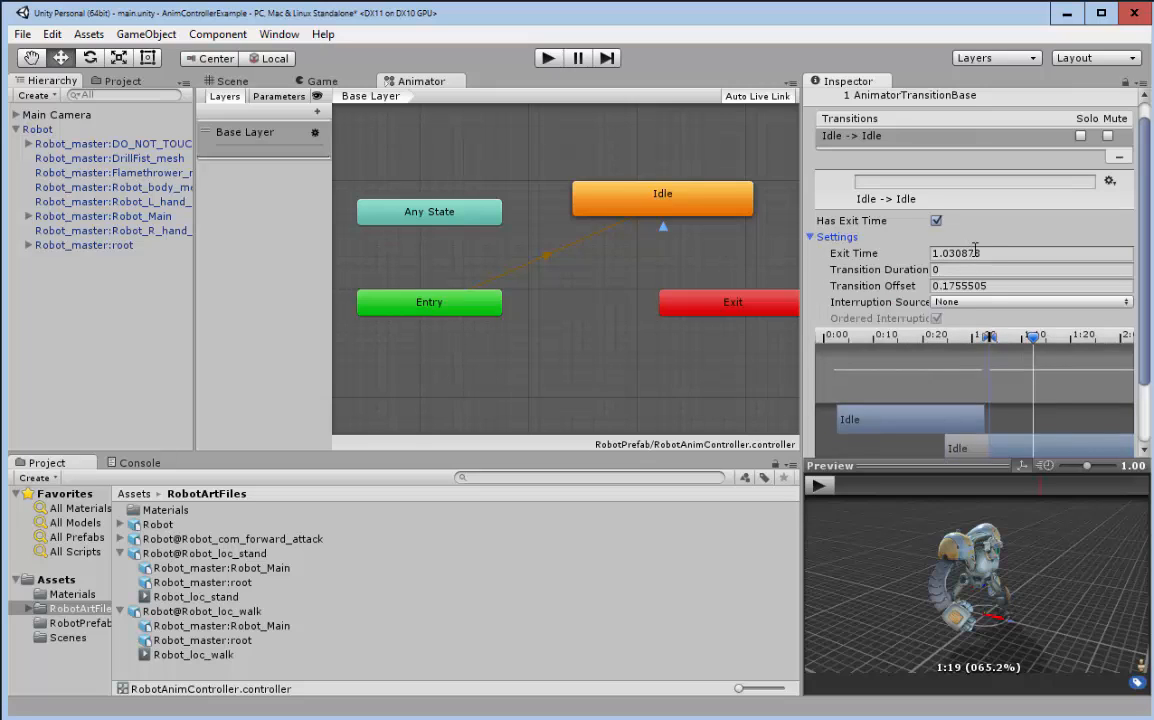
{"action": "left_click", "coordinate": [1030, 286]}
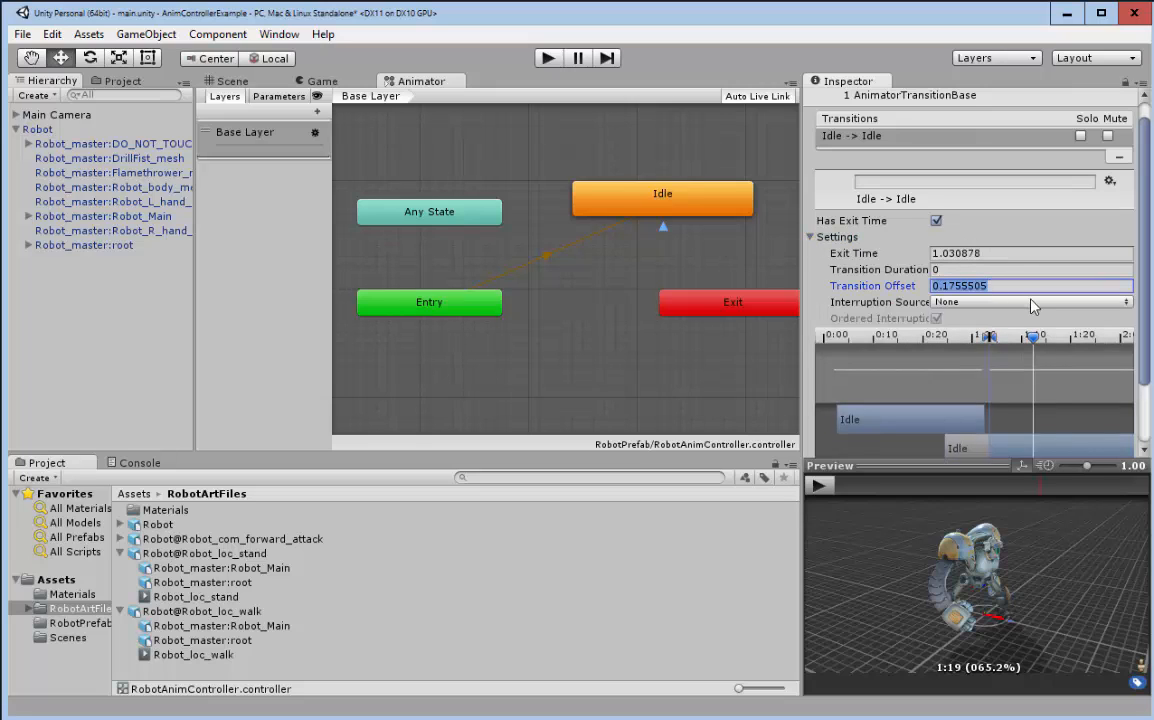
{"action": "type", "text": "0"}
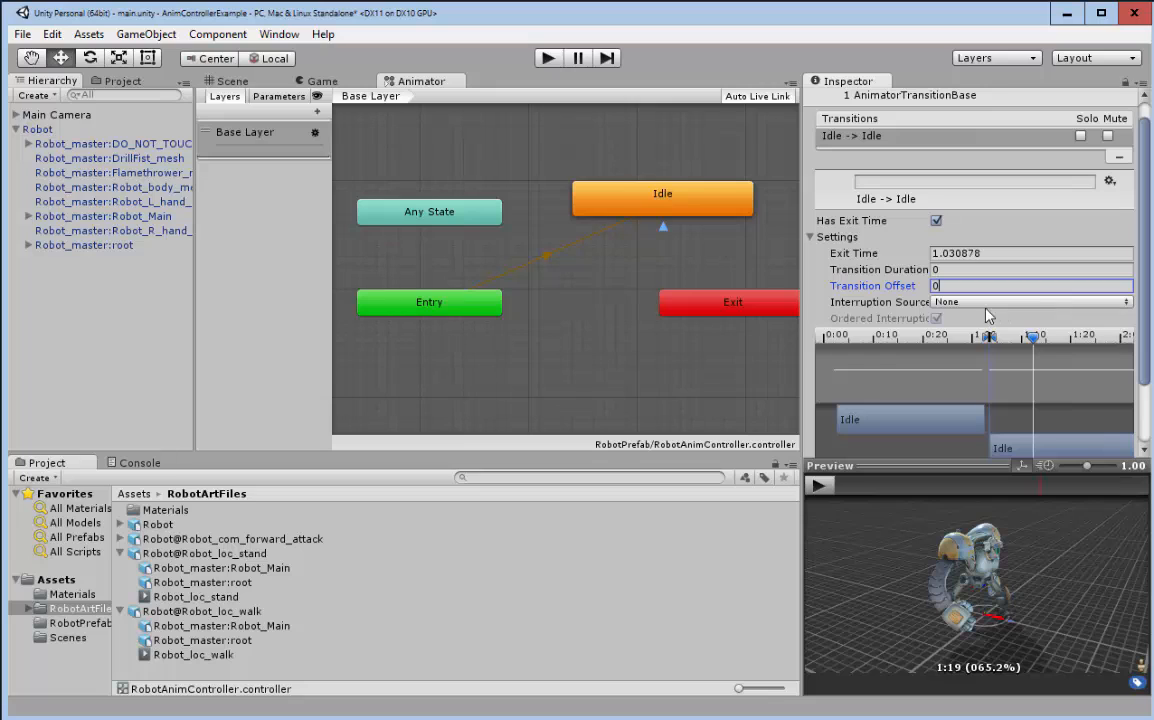
{"action": "left_click", "coordinate": [1000, 252]}
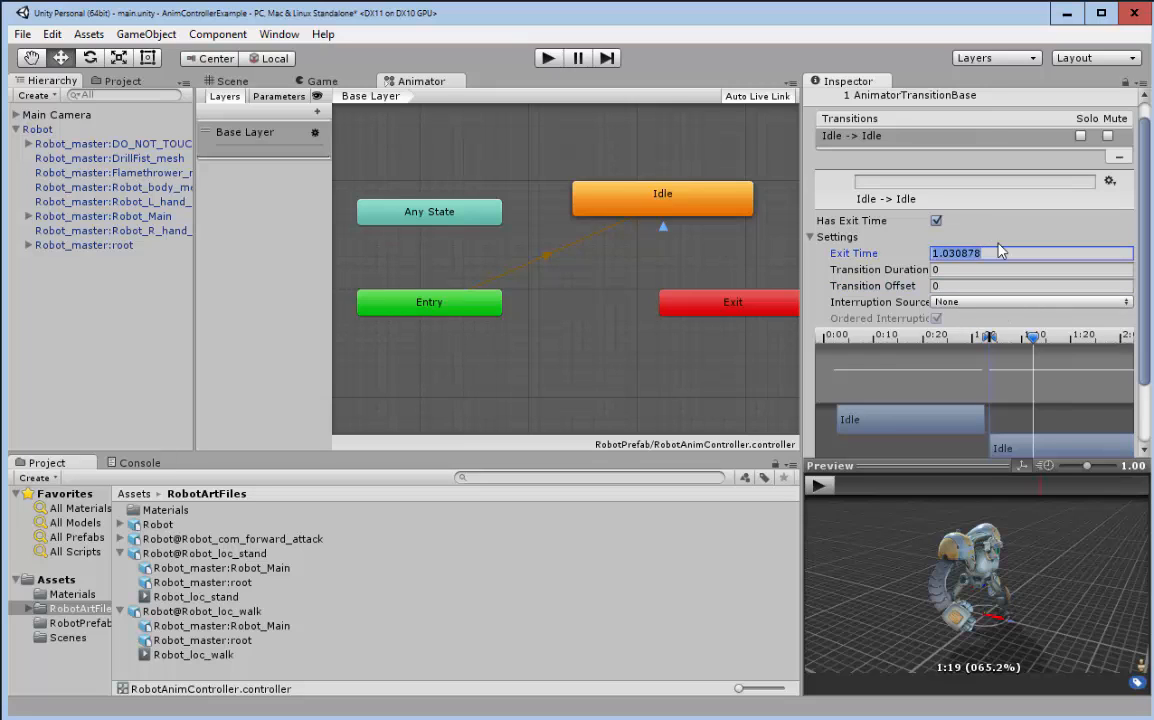
{"action": "type", "text": "1.0"}
{"action": "scroll", "coordinate": [1010, 260], "scroll_direction": "down", "scroll_amount": 2}
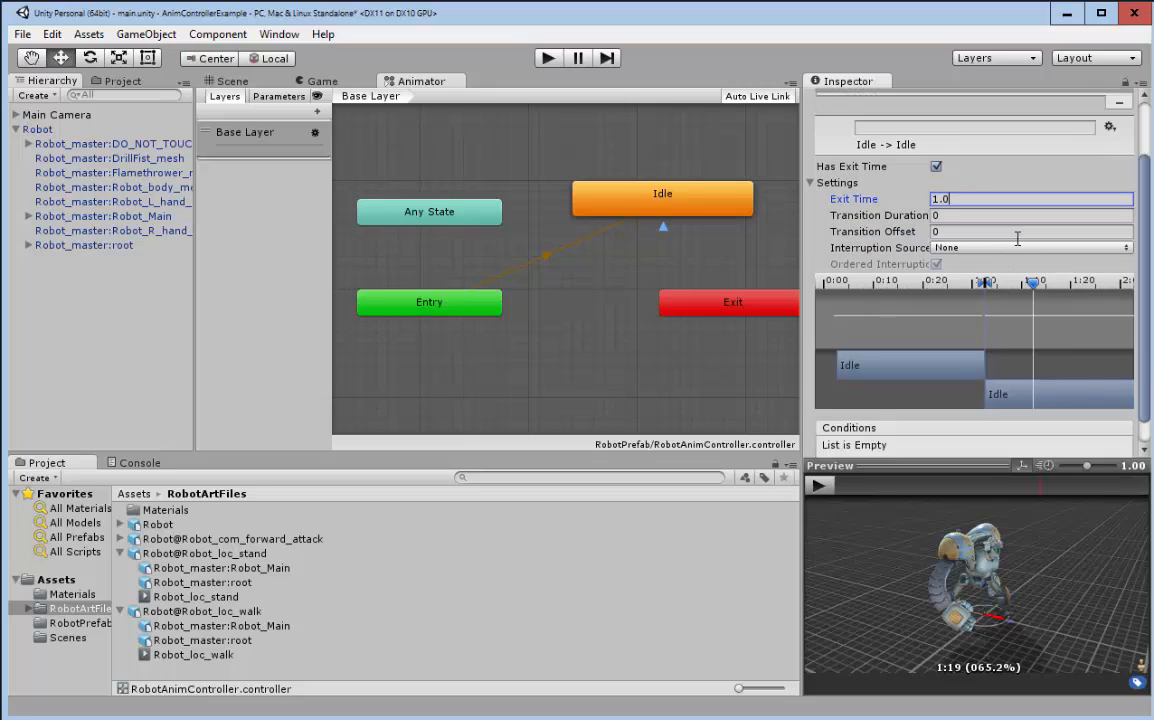
Step: Rewind the transition preview to the start, play the scene to test the unblended Idle self-transition, and stop play mode
{"action": "left_click_drag", "start_coordinate": [1035, 282], "coordinate": [815, 293]}
{"action": "left_click", "coordinate": [548, 58]}
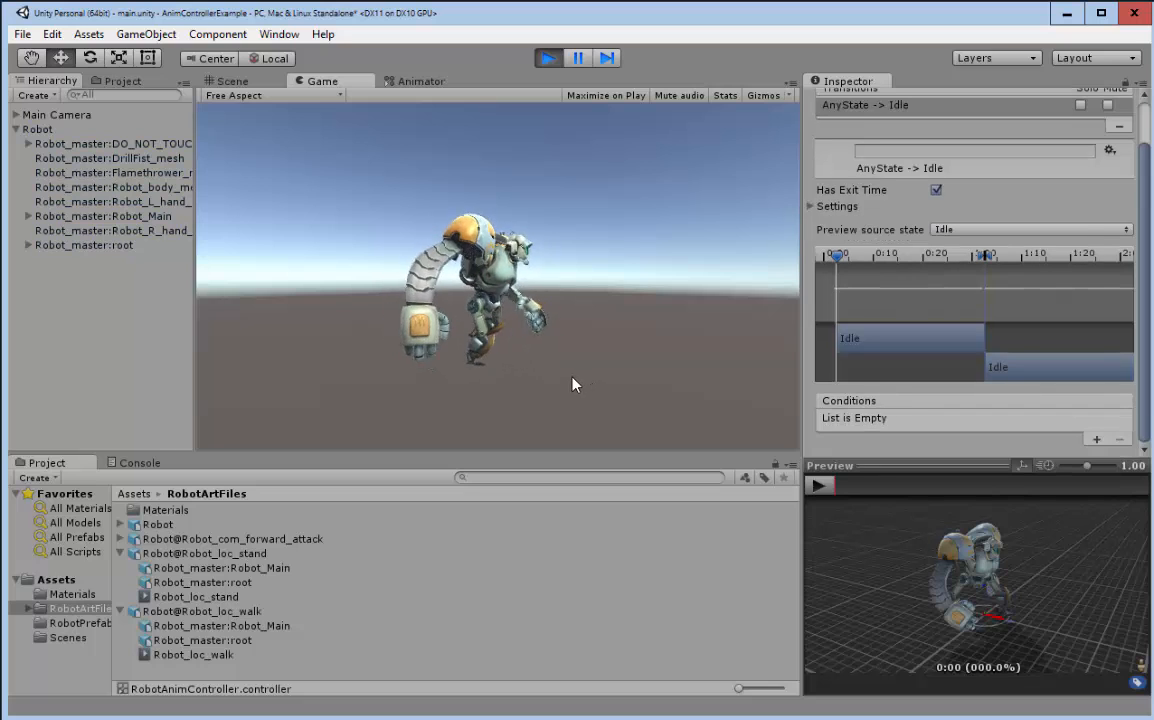
{"action": "left_click", "coordinate": [548, 58]}
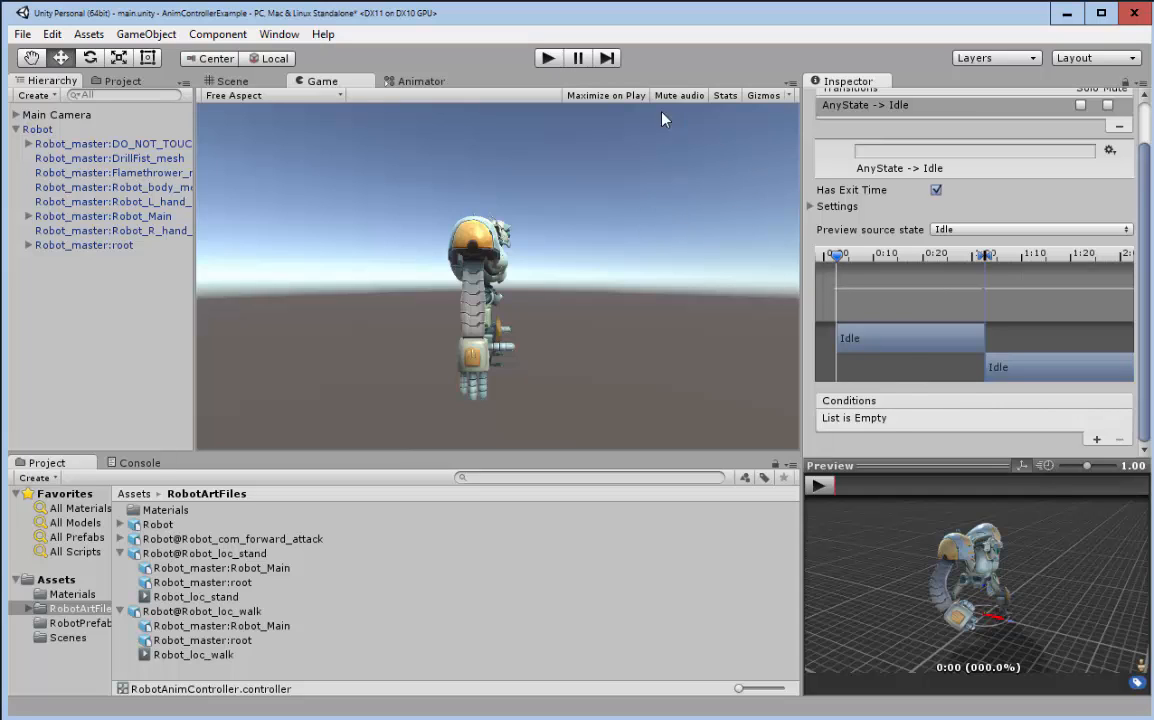
Step: Delete the Idle -> Idle transition from the Base Layer
{"action": "left_click", "coordinate": [421, 82]}
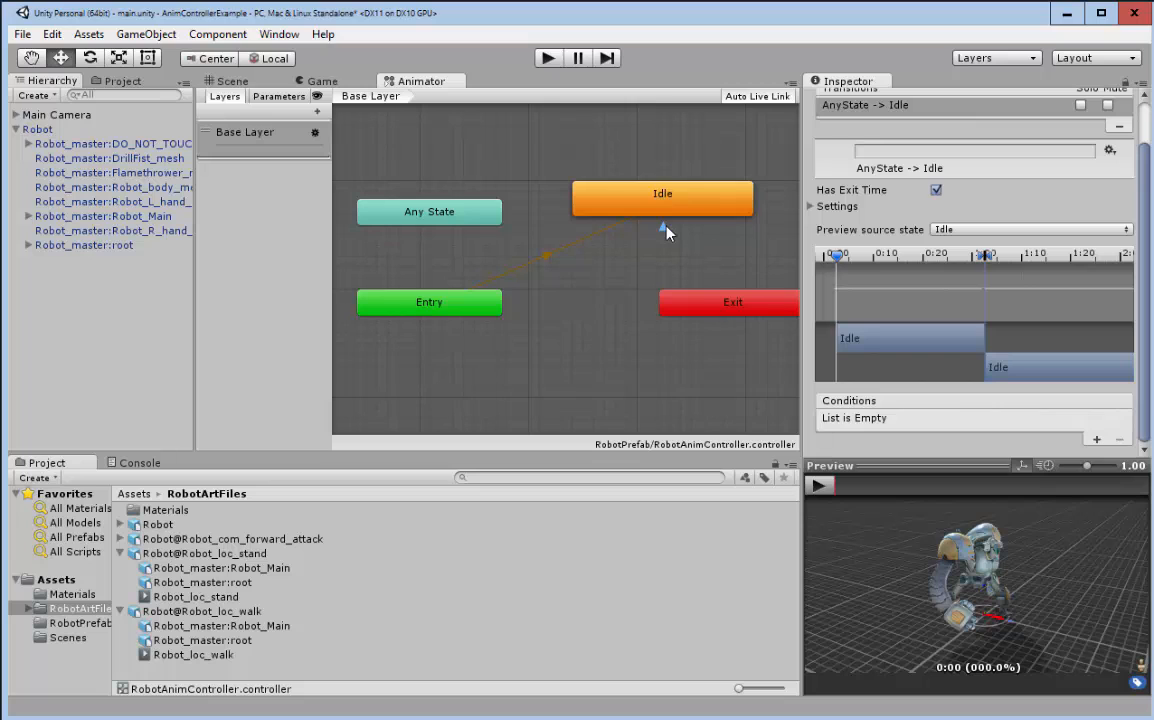
{"action": "key", "text": "Delete"}
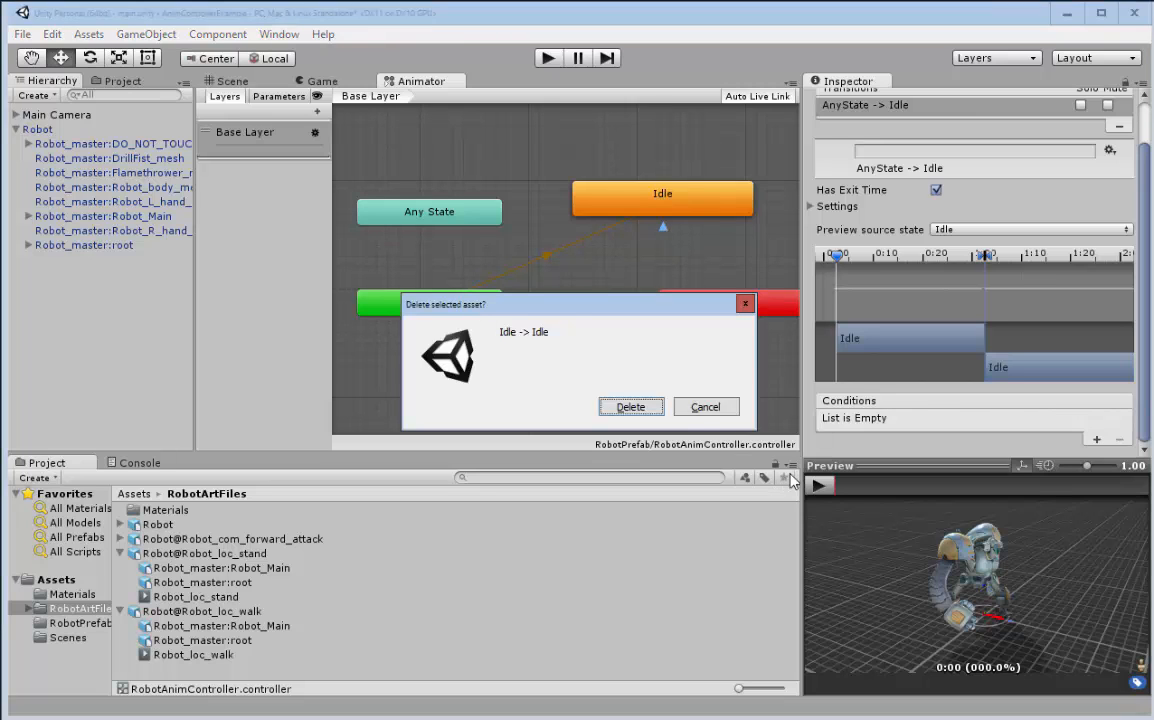
{"action": "left_click", "coordinate": [631, 407]}
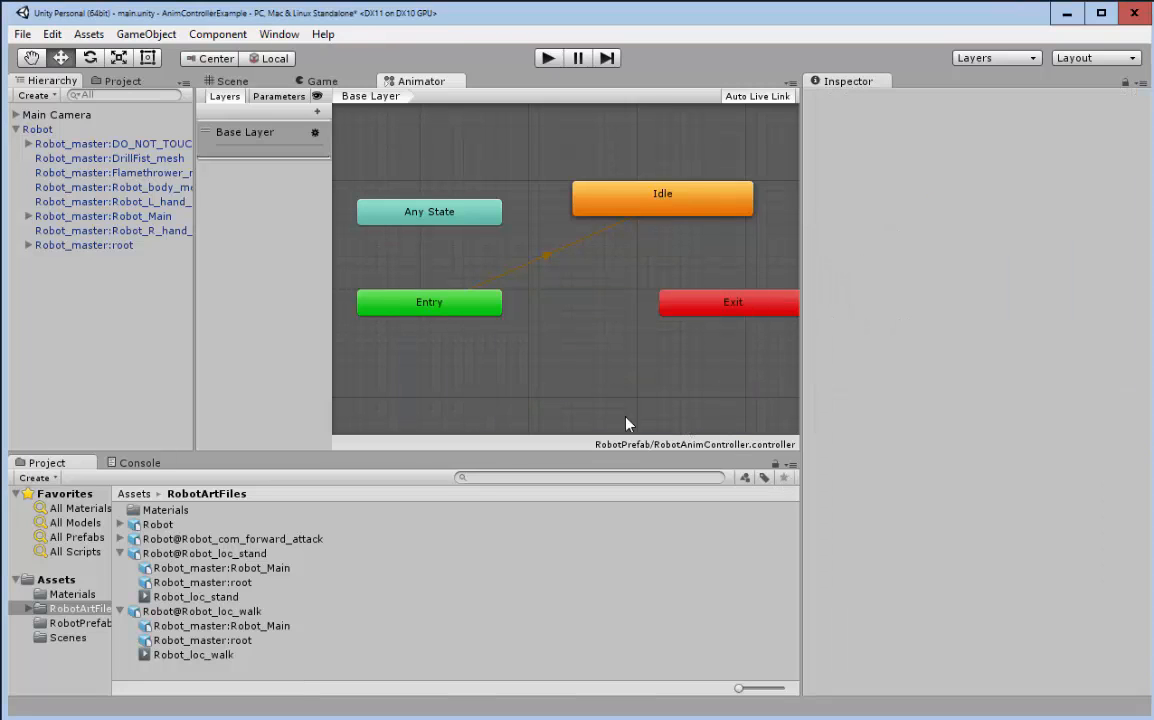
Step: Enable Loop Time for the Robot_loc_walk clip in the Robot@Robot_loc_walk import settings and apply the change
{"action": "left_click", "coordinate": [196, 655]}
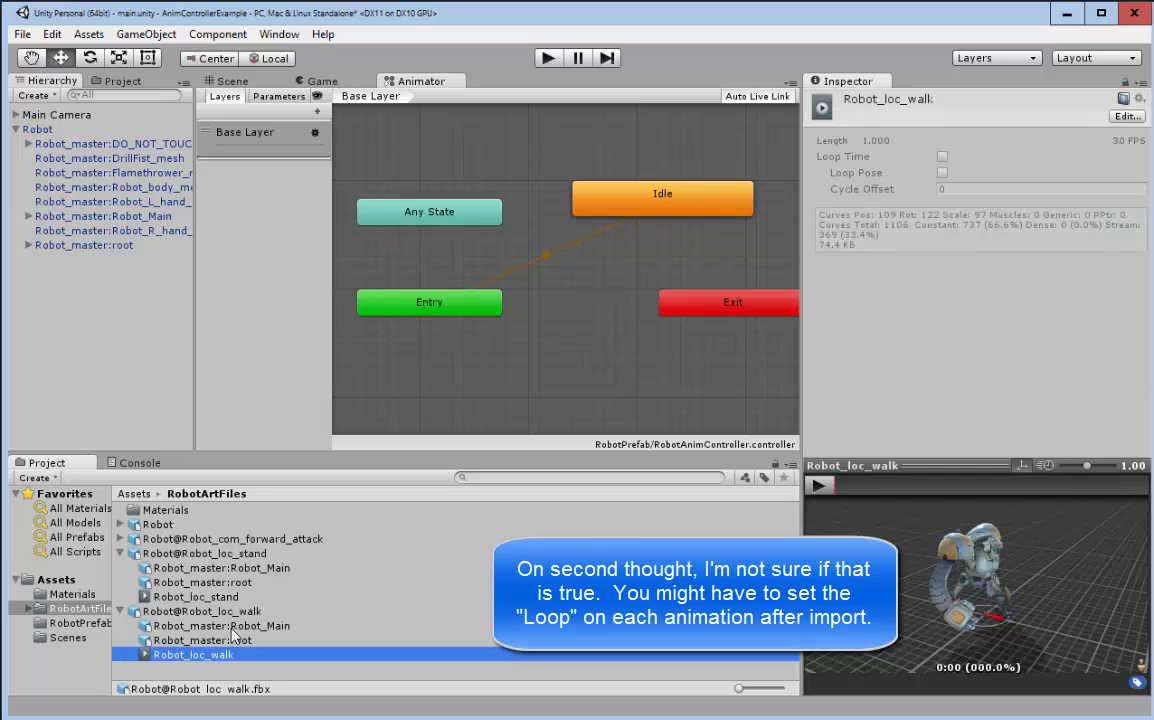
{"action": "left_click", "coordinate": [200, 611]}
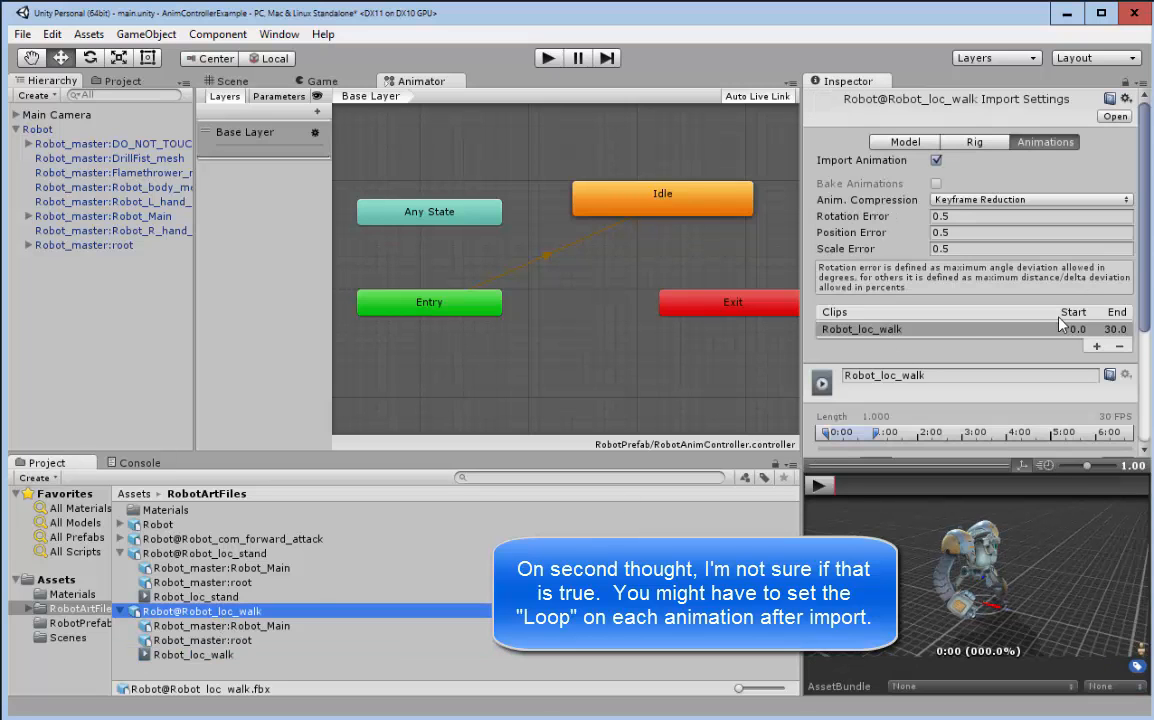
{"action": "scroll", "coordinate": [957, 286], "scroll_direction": "down", "scroll_amount": 5}
{"action": "left_click", "coordinate": [936, 300]}
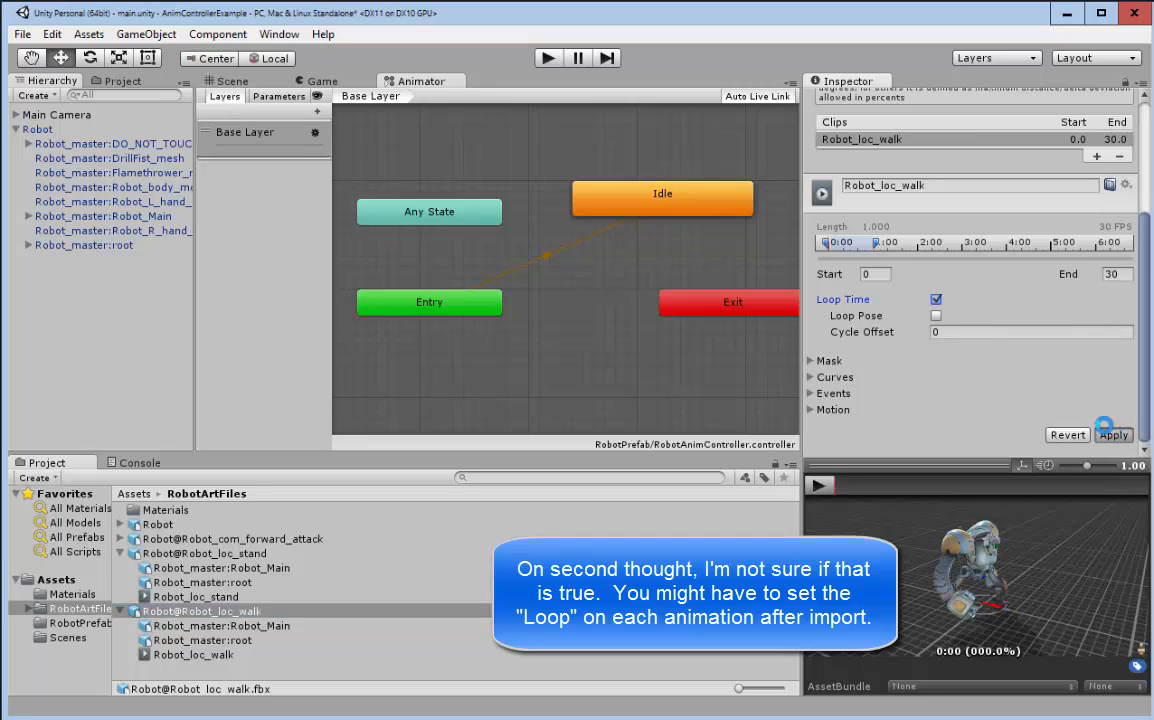
{"action": "left_click", "coordinate": [1110, 434]}
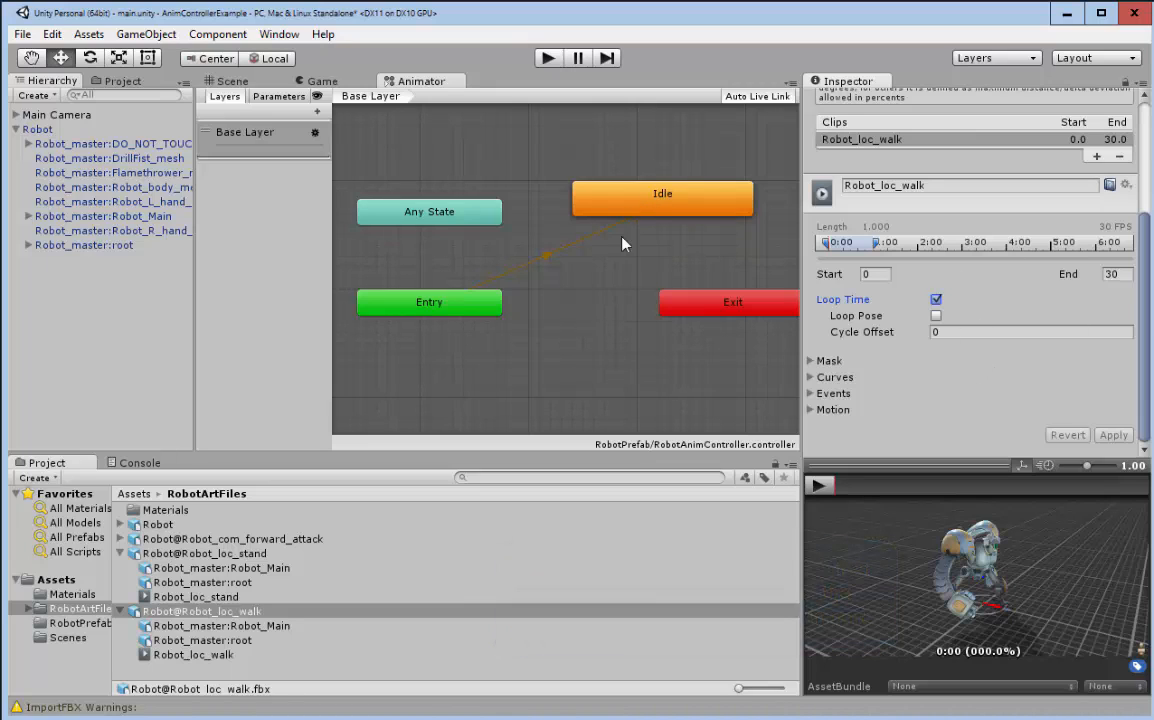
Step: Shift the Idle state slightly upward in the graph and set its Motion to Robot_loc_stand
{"action": "left_click_drag", "start_coordinate": [652, 213], "coordinate": [641, 193]}
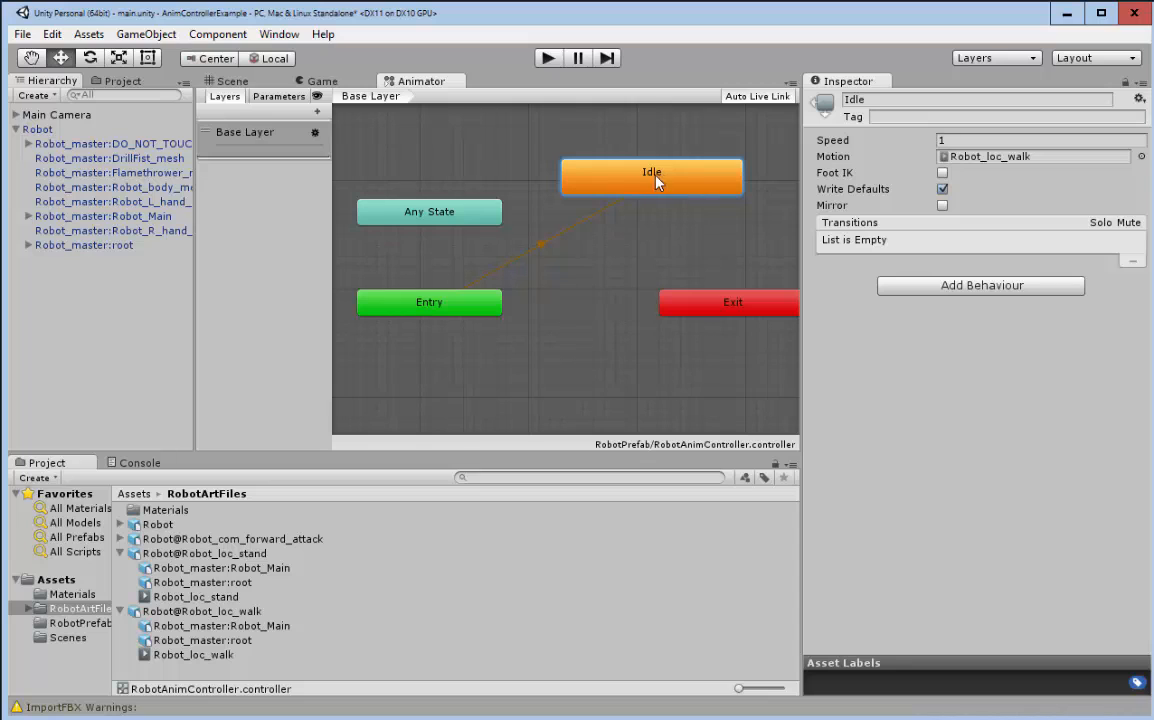
{"action": "left_click", "coordinate": [1141, 156]}
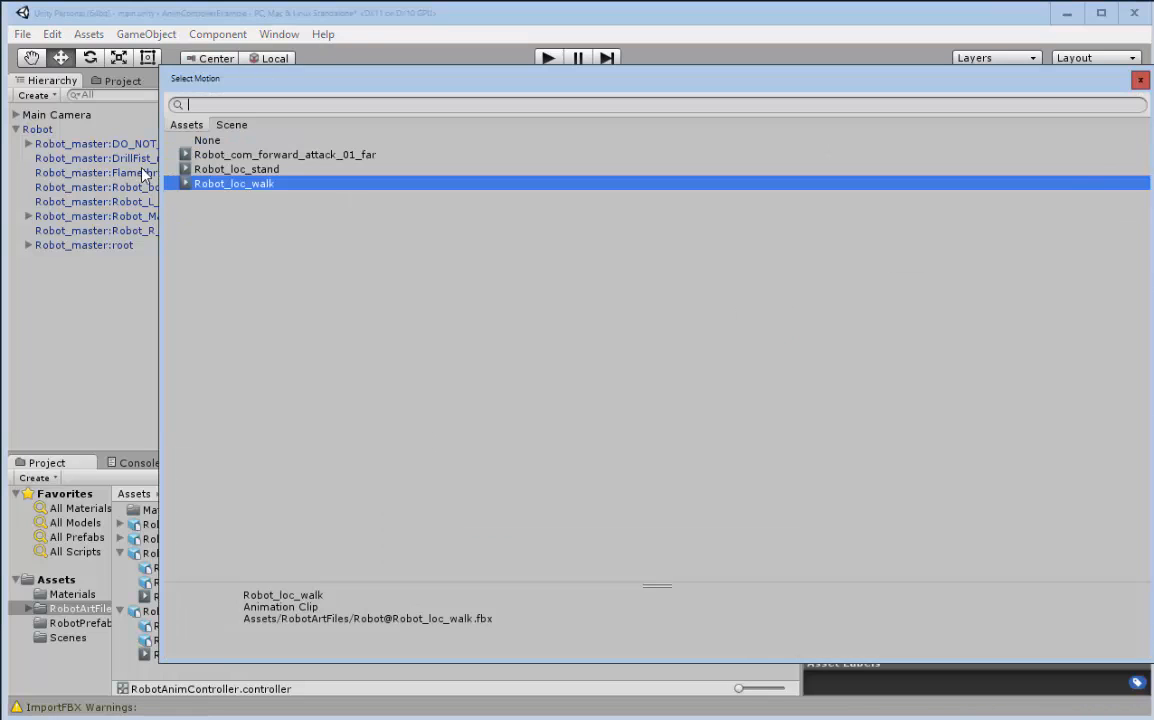
{"action": "left_click", "coordinate": [248, 169]}
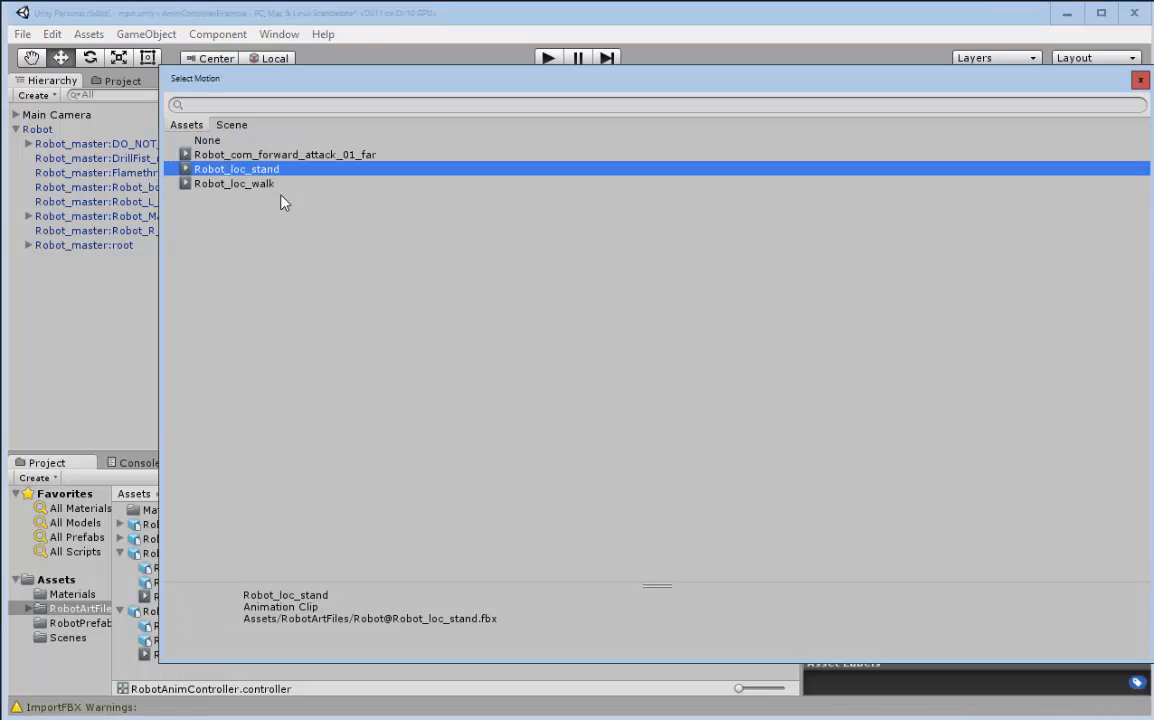
{"action": "double_click", "coordinate": [268, 170]}
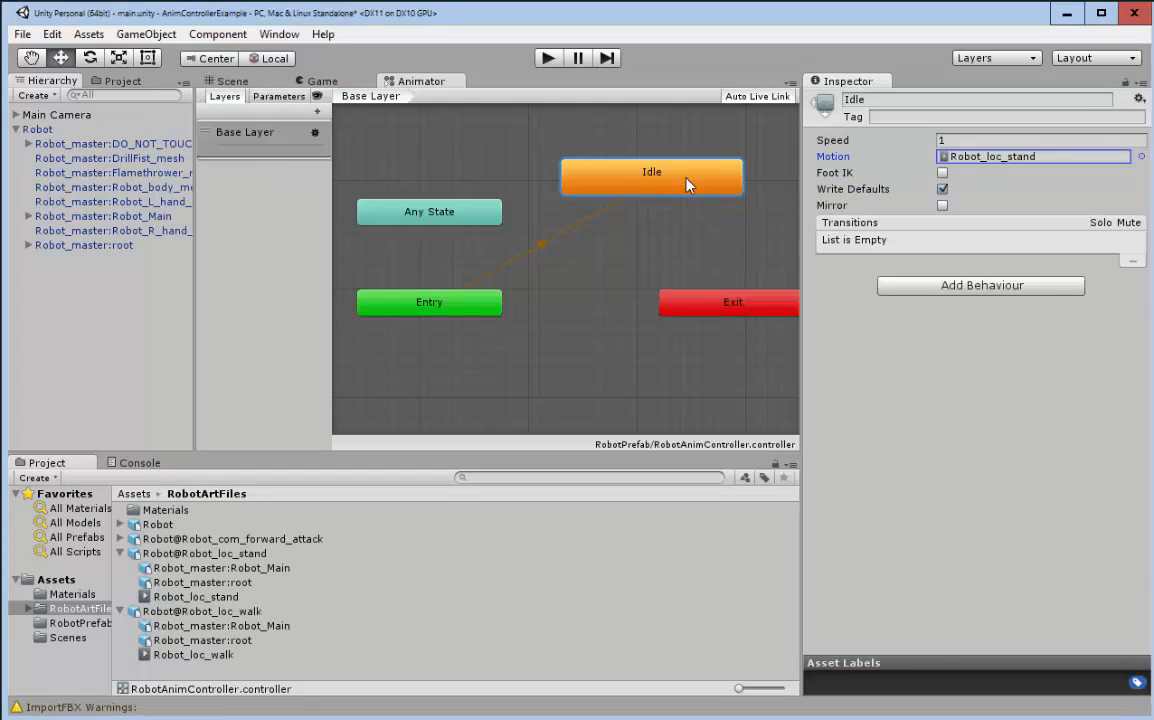
Step: Create an empty state below Idle in the Base Layer and name it Walk
{"action": "right_click", "coordinate": [650, 232]}
{"action": "mouse_move", "coordinate": [685, 239]}
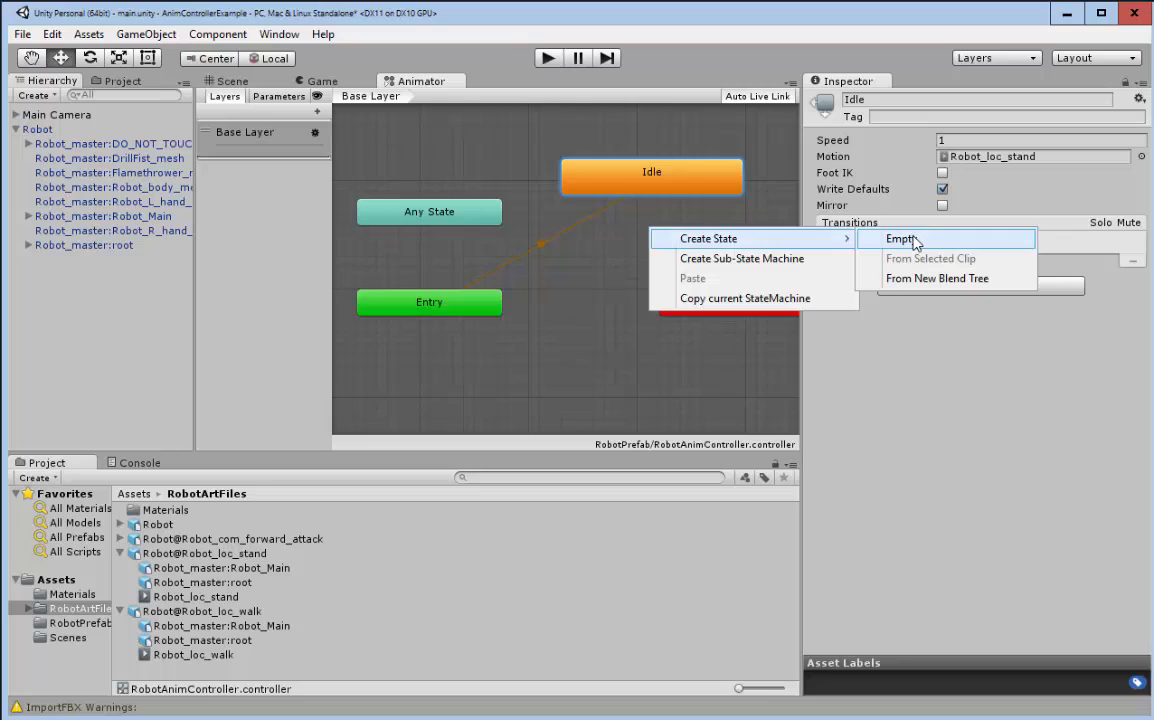
{"action": "left_click", "coordinate": [908, 238]}
{"action": "left_click_drag", "start_coordinate": [716, 249], "coordinate": [651, 255]}
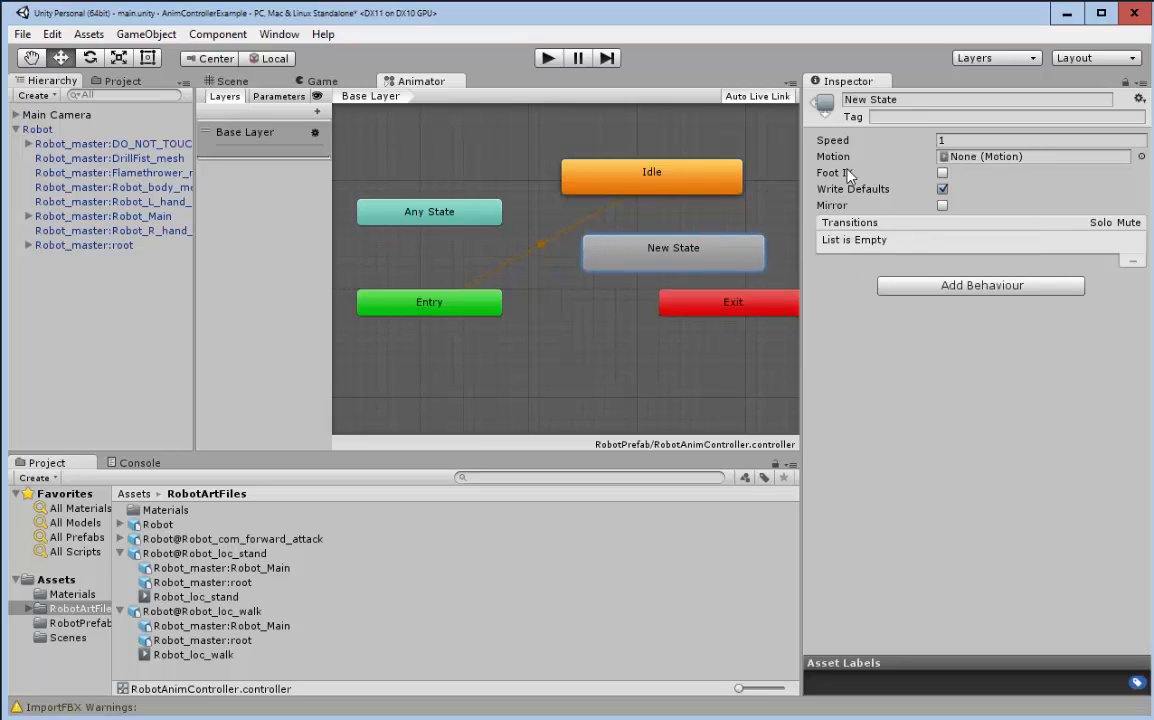
{"action": "left_click", "coordinate": [919, 105]}
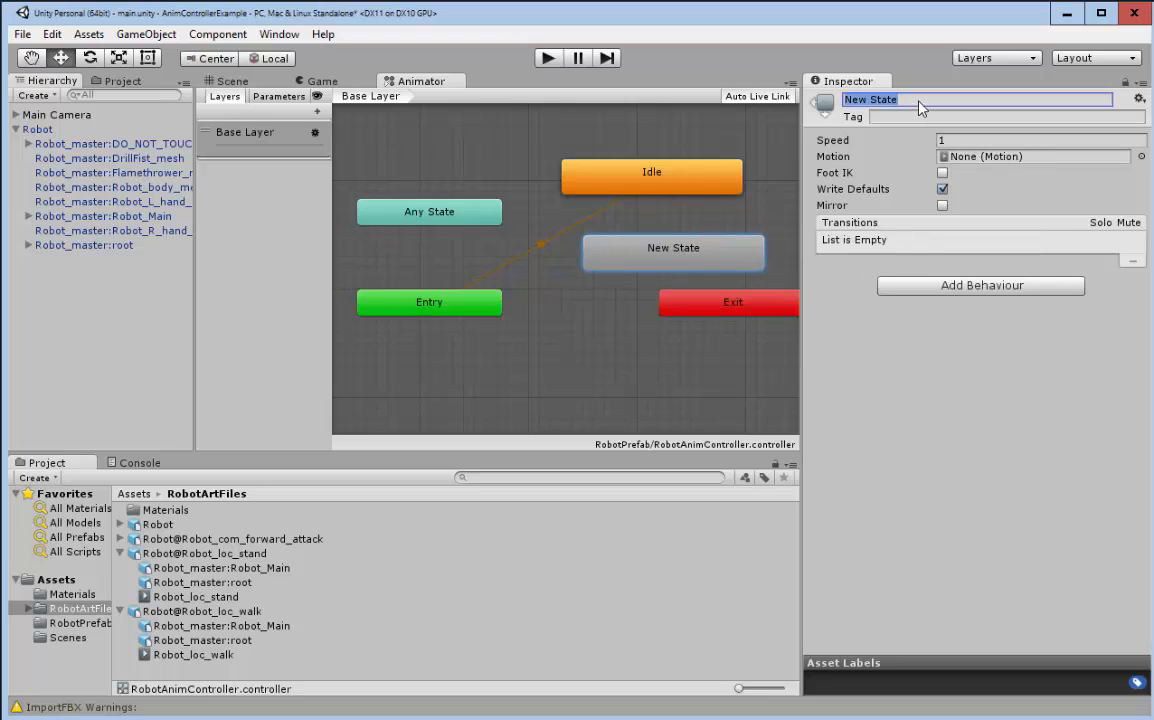
{"action": "type", "text": "Walk"}
{"action": "key", "text": "Return"}
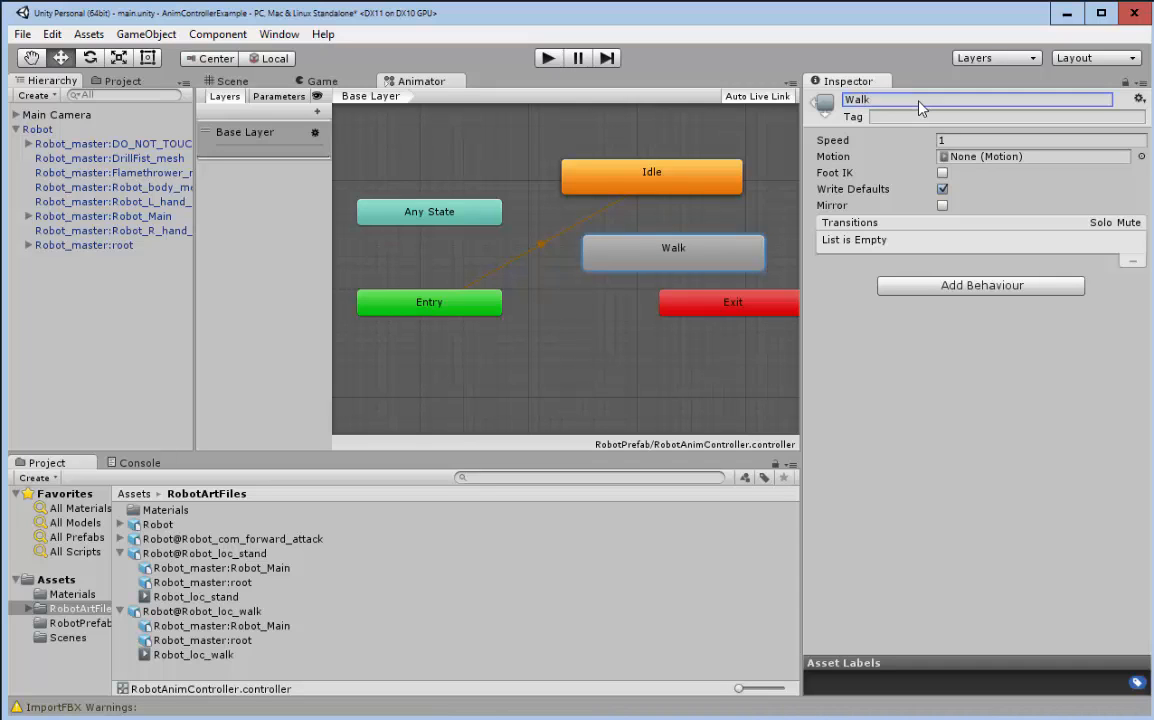
Step: Align Walk and Exit in a column beneath Idle, and make a transition from Idle to Walk
{"action": "left_click_drag", "start_coordinate": [724, 311], "coordinate": [628, 392]}
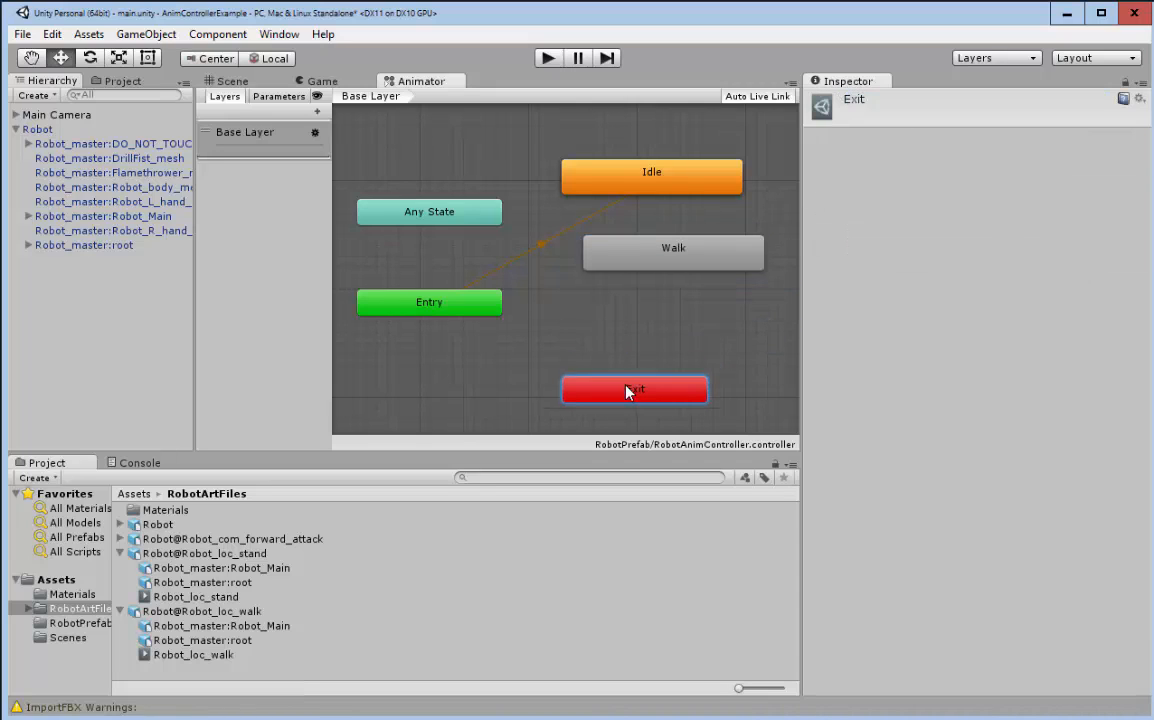
{"action": "left_click_drag", "start_coordinate": [650, 270], "coordinate": [628, 311]}
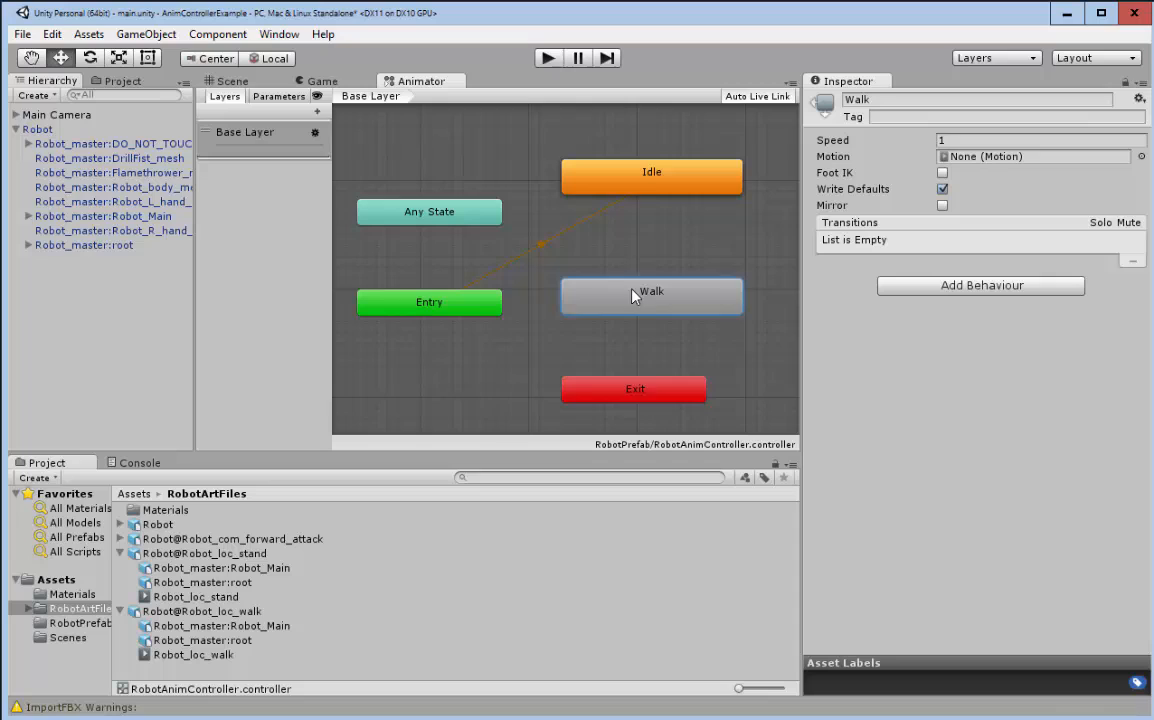
{"action": "left_click", "coordinate": [652, 182]}
{"action": "right_click", "coordinate": [652, 186]}
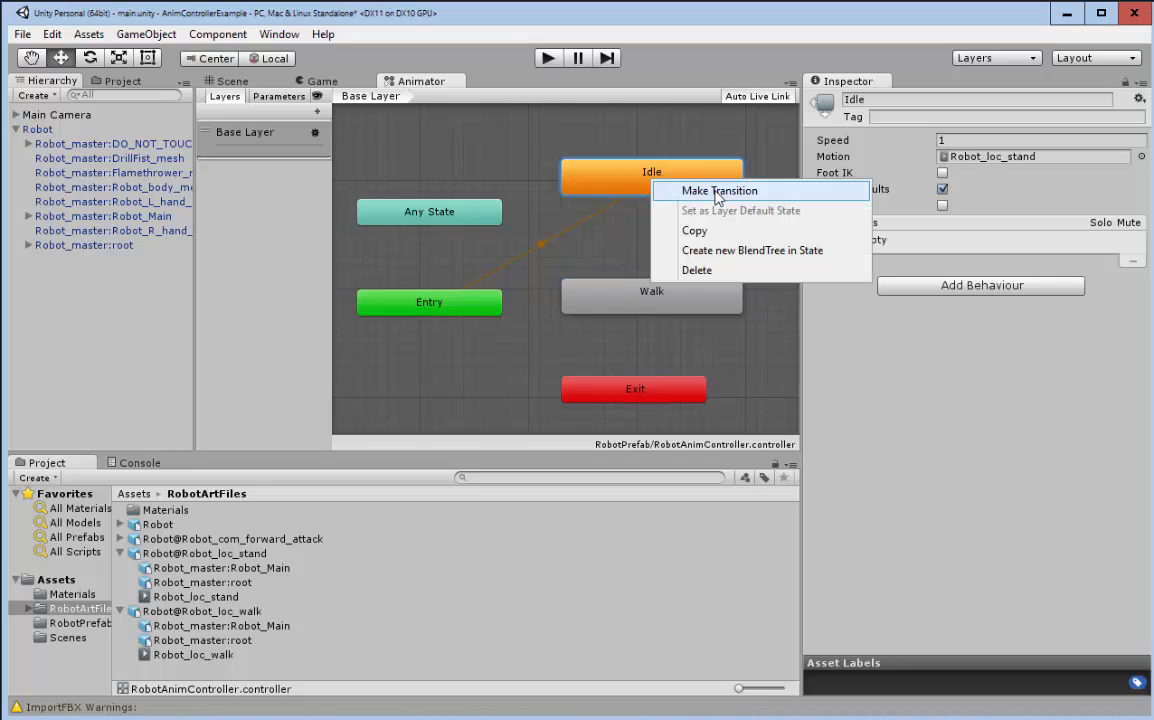
{"action": "left_click", "coordinate": [690, 188]}
{"action": "left_click", "coordinate": [648, 296]}
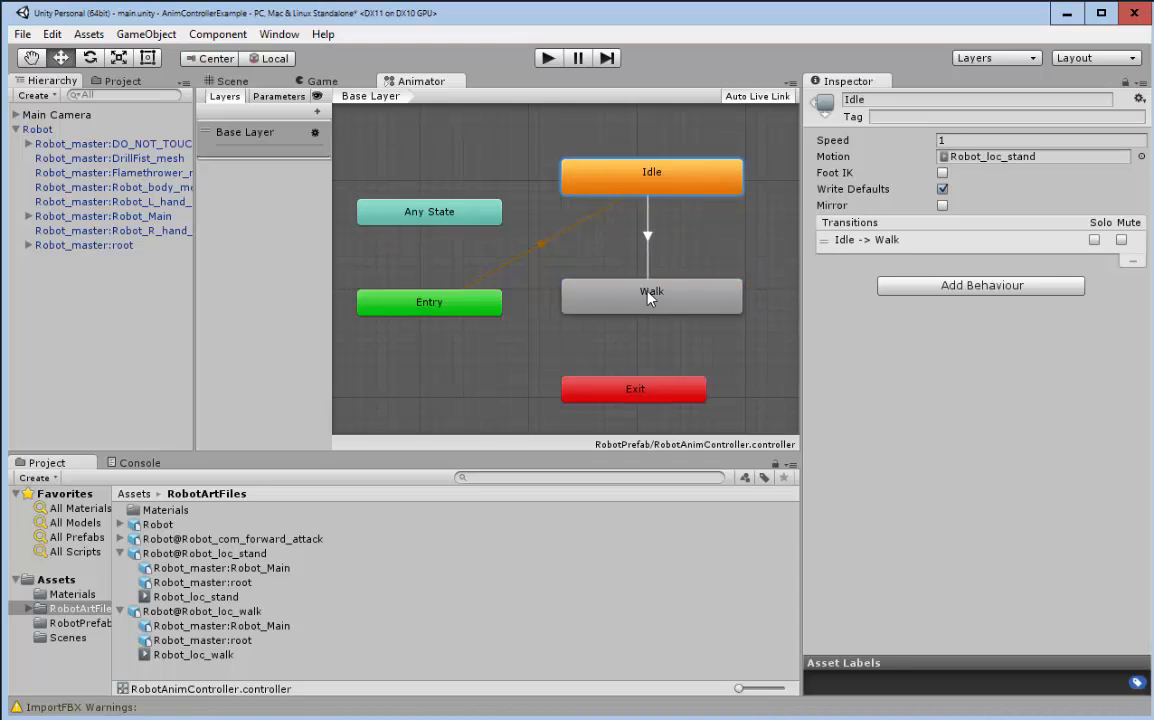
Step: Set the Walk state's Motion to the Robot_loc_walk clip
{"action": "left_click", "coordinate": [668, 311]}
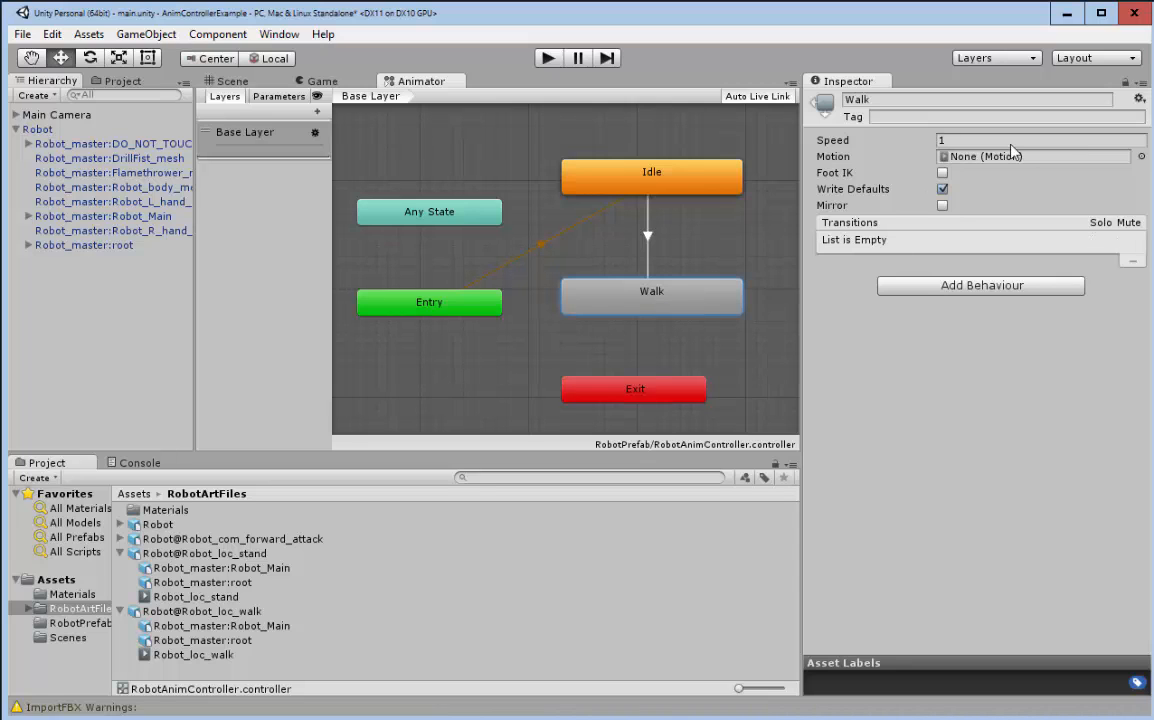
{"action": "left_click", "coordinate": [1141, 156]}
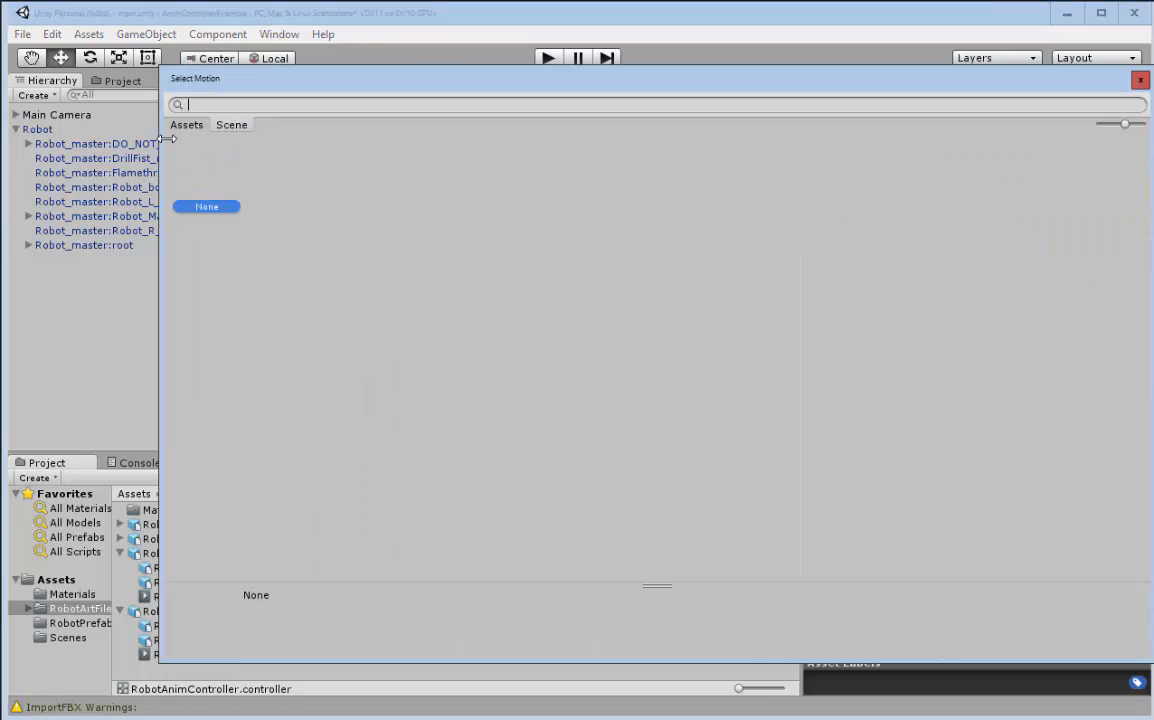
{"action": "left_click", "coordinate": [268, 185]}
{"action": "double_click", "coordinate": [268, 186]}
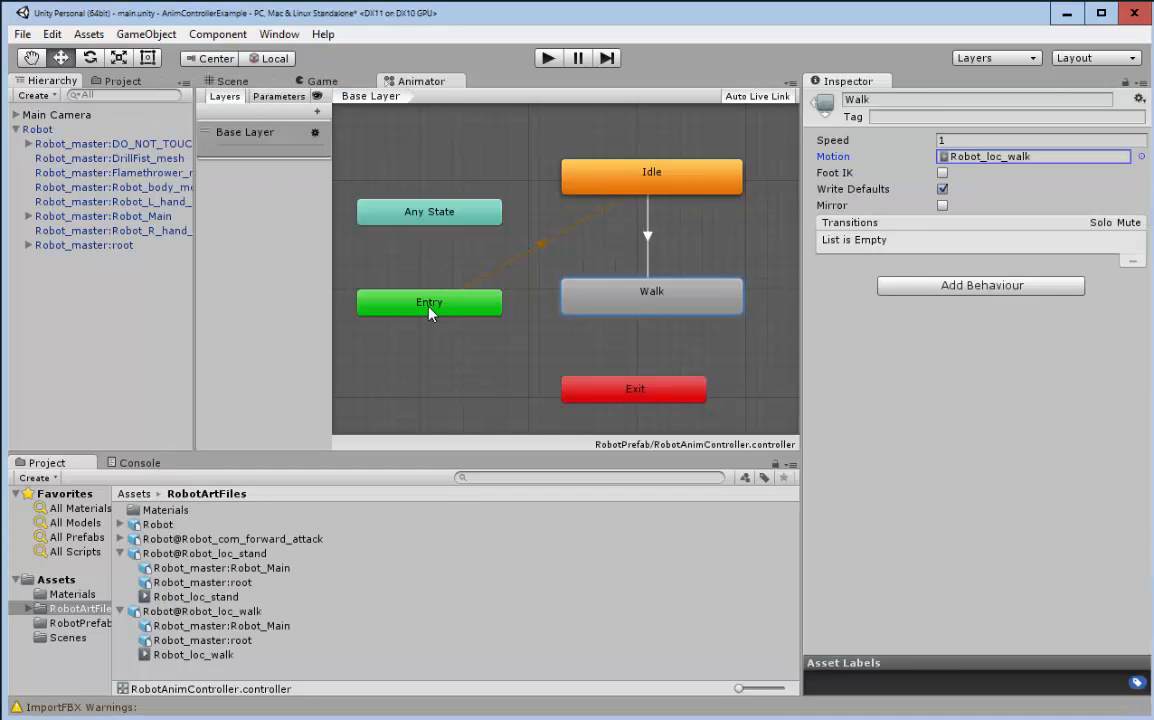
Step: Play and scrub the Idle to Walk transition preview, examining the blend up close on the robot
{"action": "left_click", "coordinate": [654, 173]}
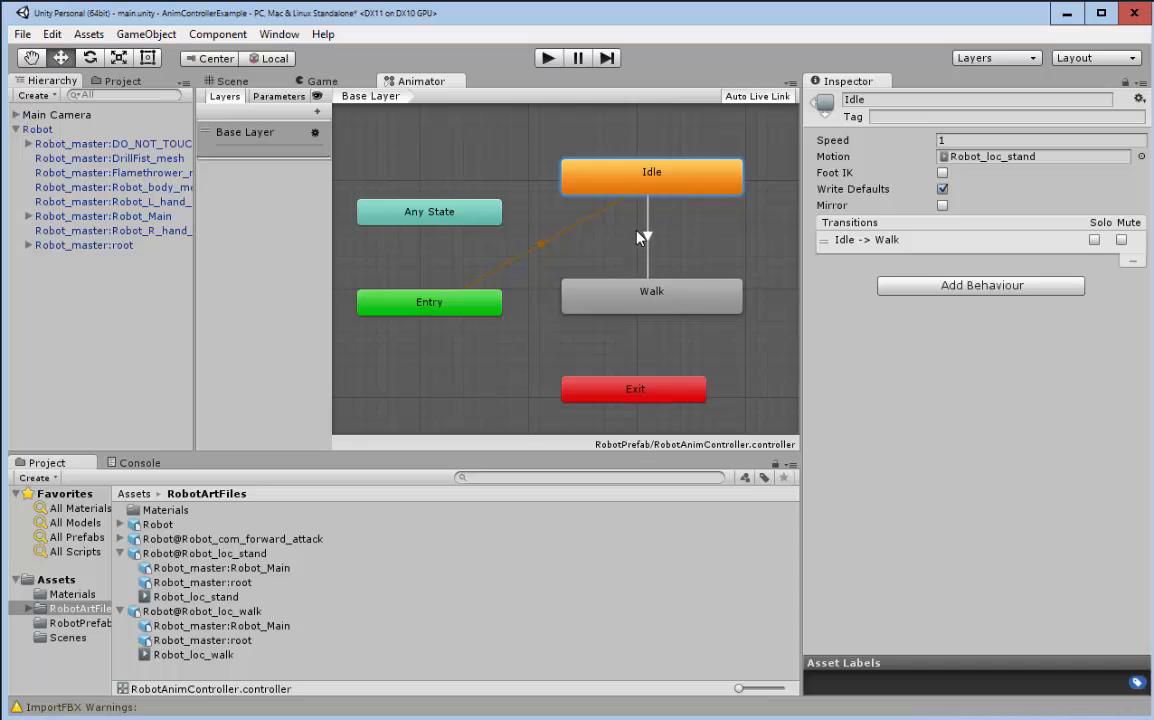
{"action": "left_click", "coordinate": [646, 237]}
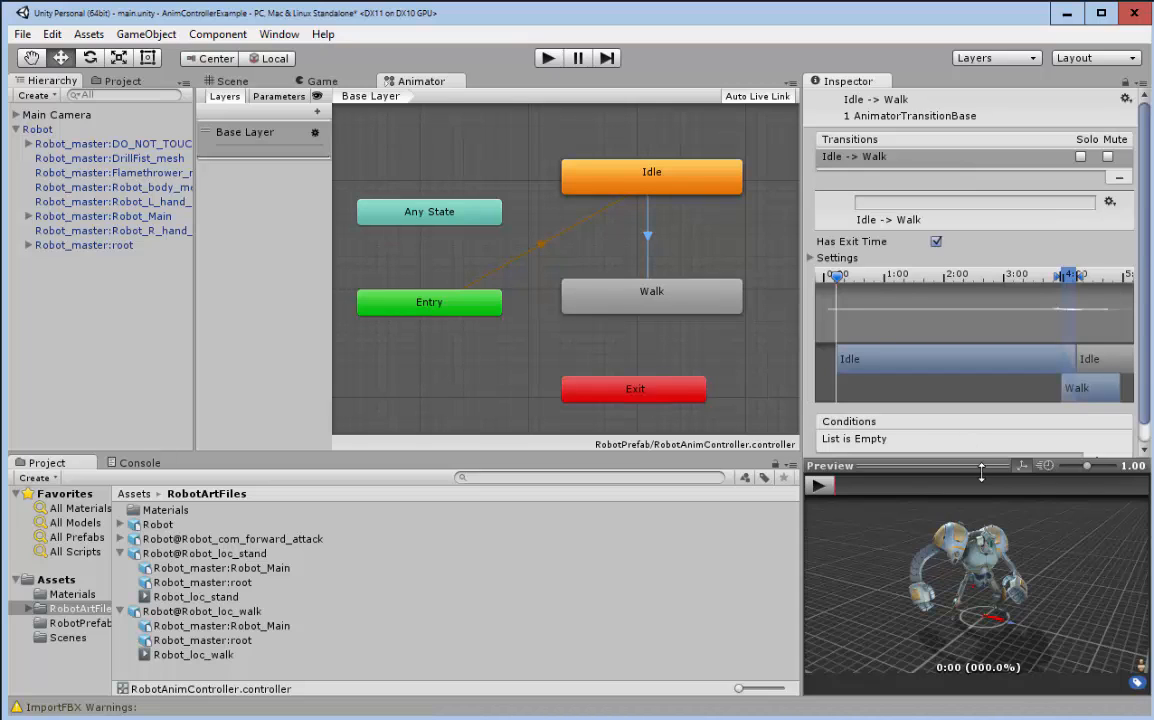
{"action": "left_click_drag", "start_coordinate": [977, 462], "coordinate": [977, 488]}
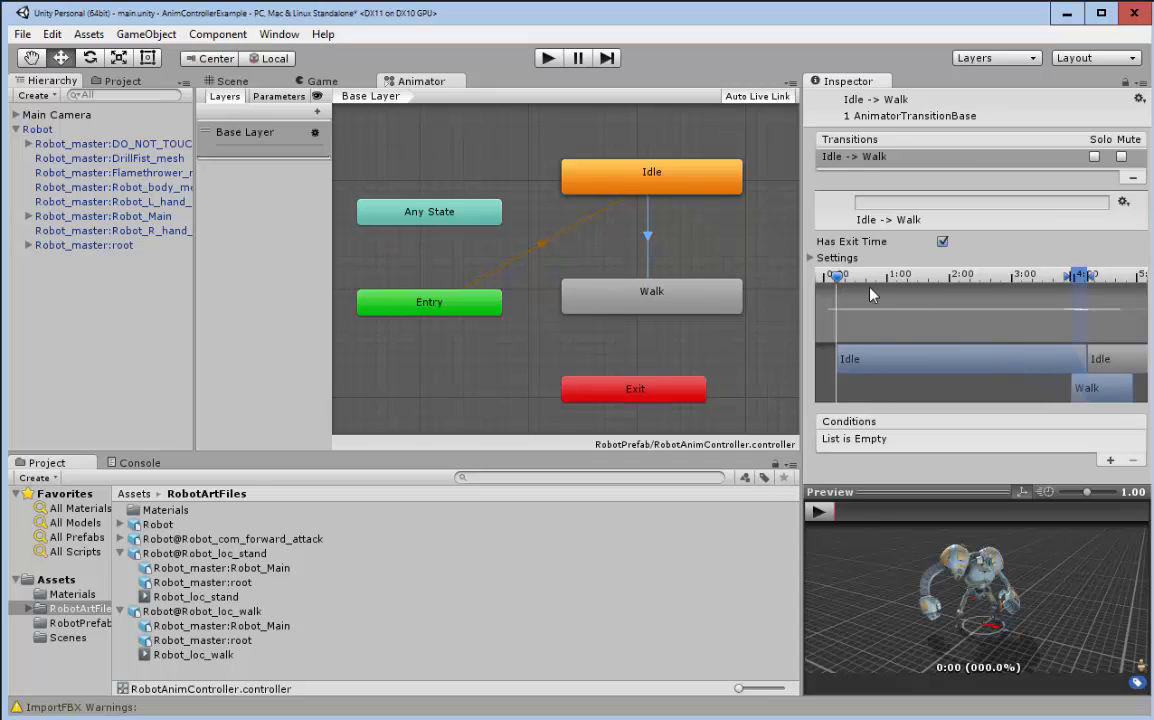
{"action": "left_click", "coordinate": [822, 512]}
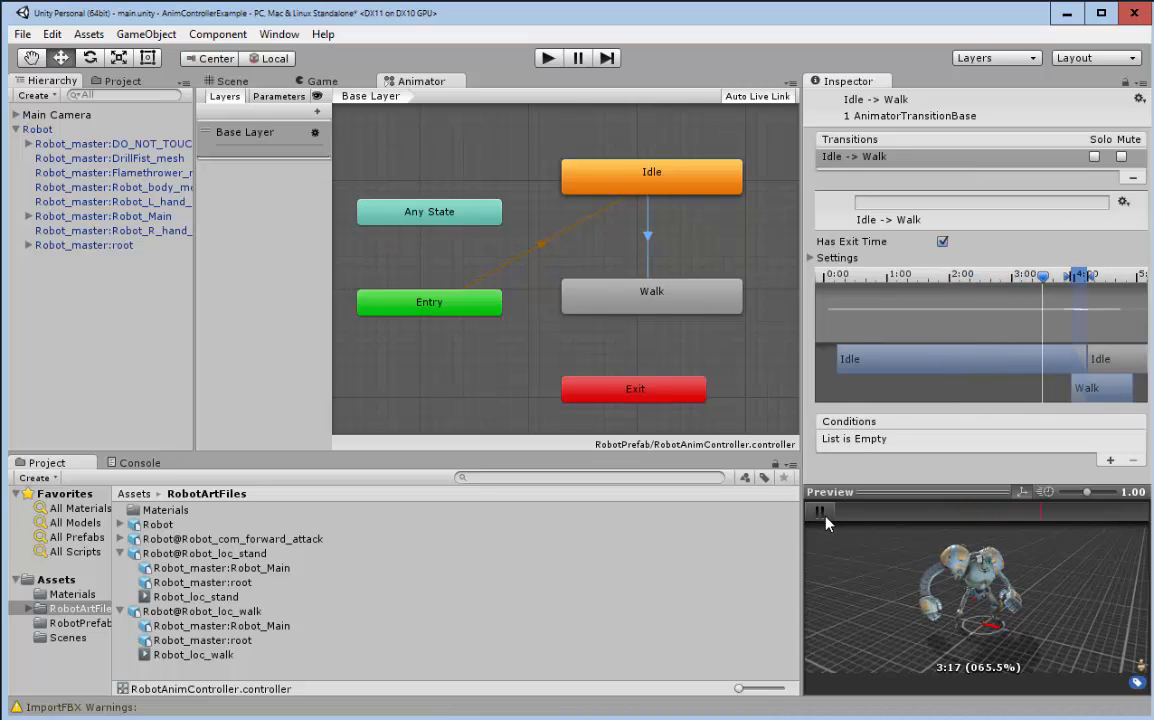
{"action": "left_click_drag", "start_coordinate": [1050, 278], "coordinate": [1097, 281]}
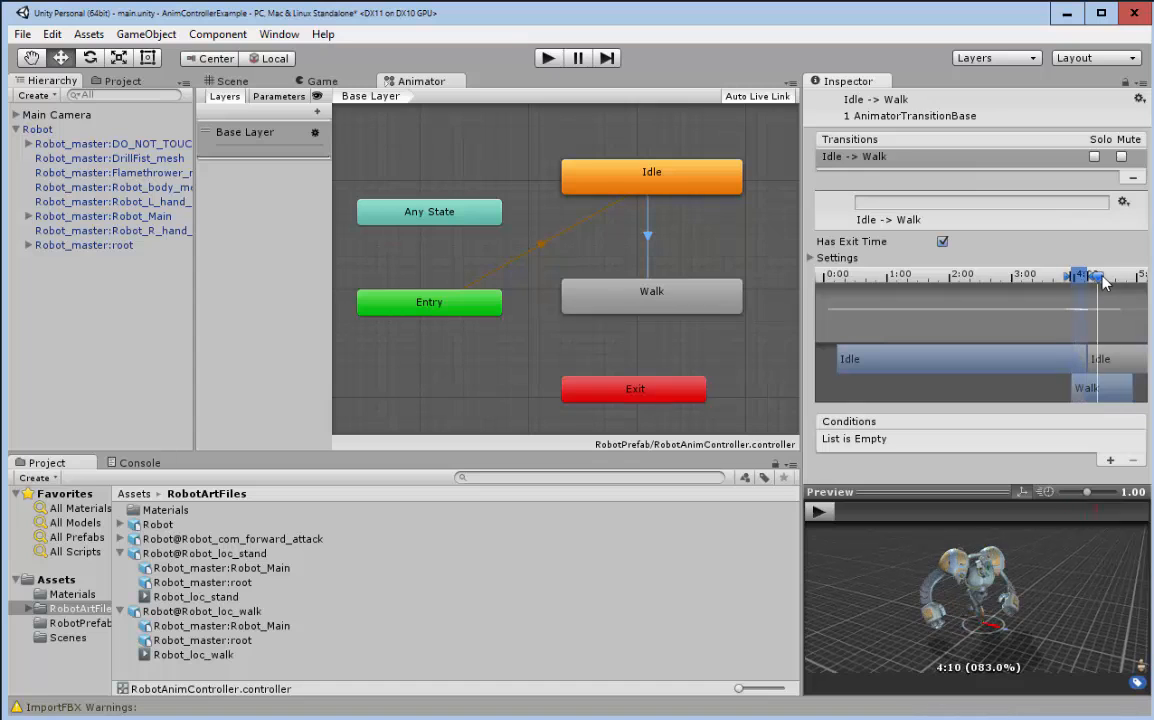
{"action": "scroll", "coordinate": [975, 612], "scroll_direction": "up", "scroll_amount": 3}
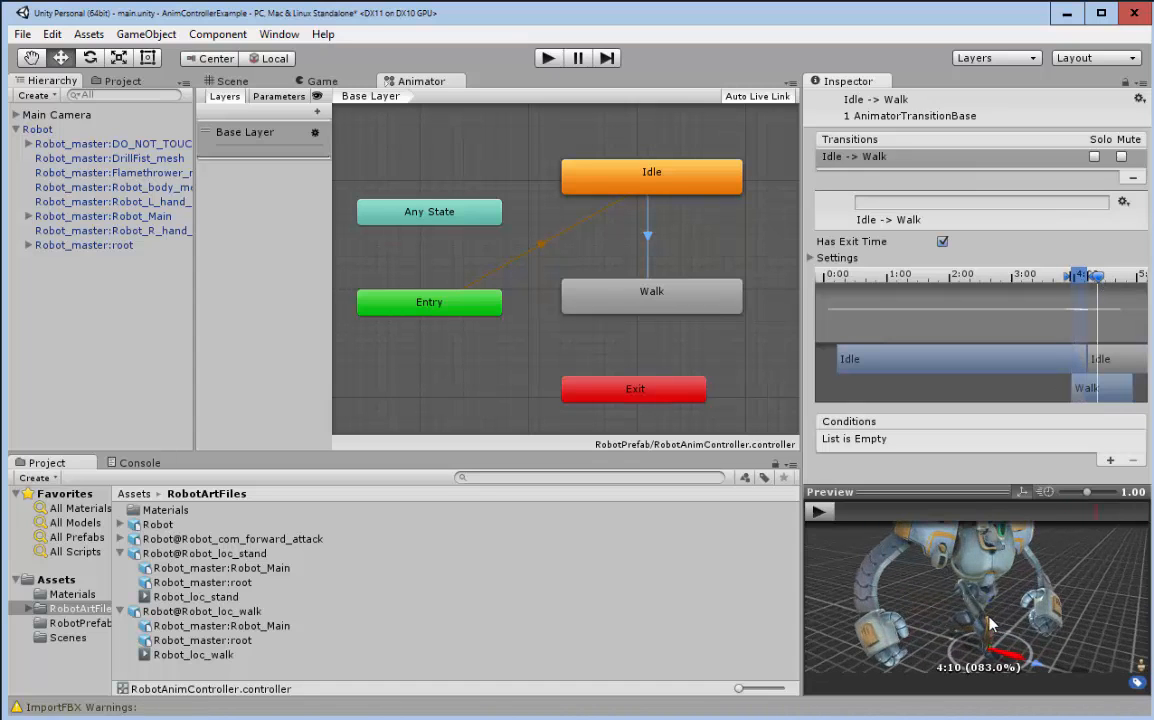
{"action": "left_click_drag", "start_coordinate": [961, 610], "coordinate": [975, 573]}
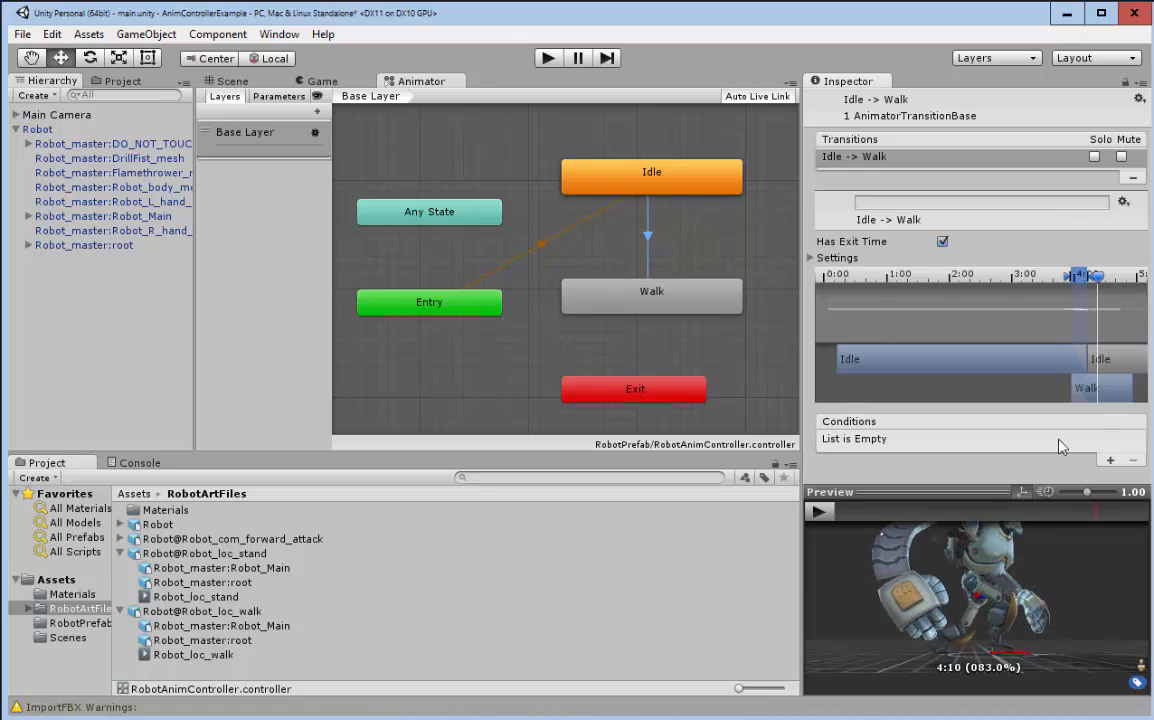
{"action": "left_click_drag", "start_coordinate": [1097, 279], "coordinate": [1068, 276]}
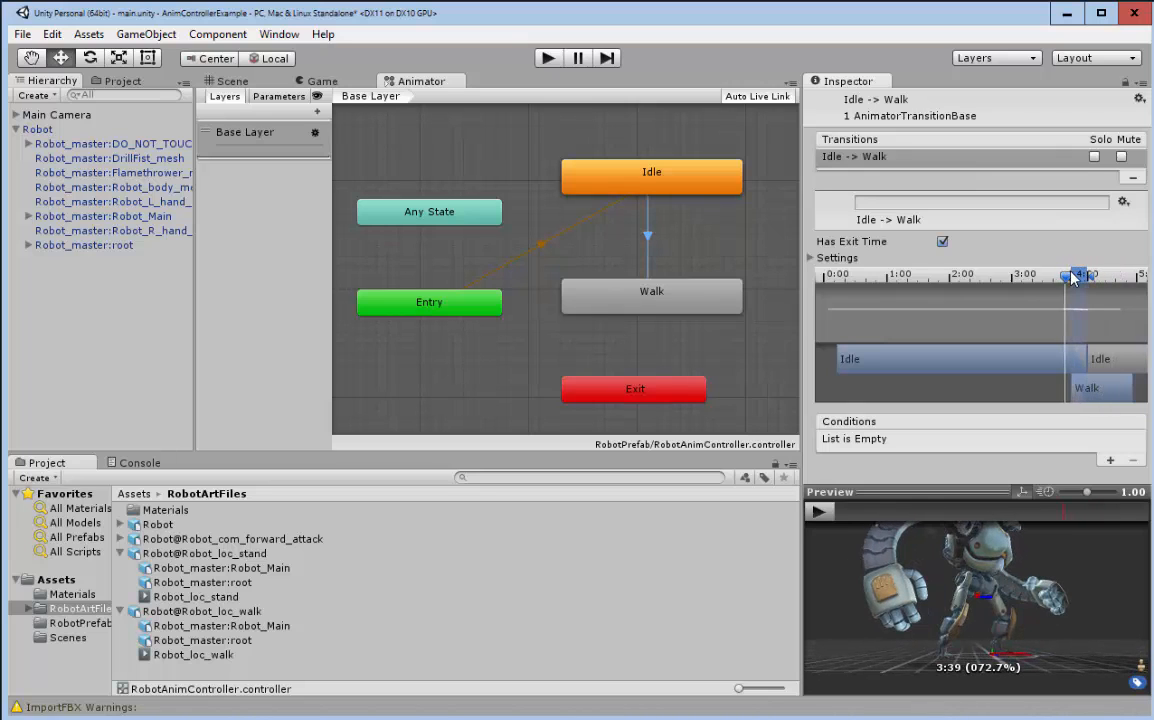
Step: Shift the Walk clip earlier and lengthen its blend in the Idle to Walk transition, and turn off Has Exit Time
{"action": "left_click_drag", "start_coordinate": [1111, 386], "coordinate": [1080, 387]}
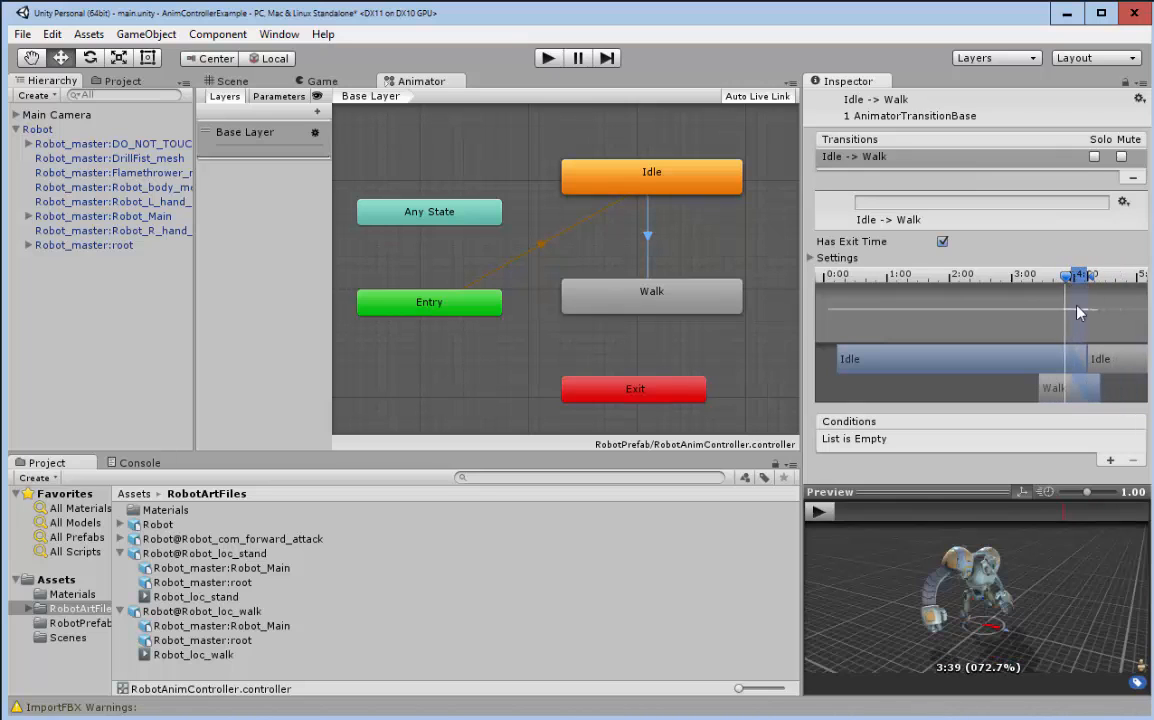
{"action": "mouse_move", "coordinate": [1067, 277]}
{"action": "left_mouse_down"}
{"action": "mouse_move", "coordinate": [1037, 285]}
{"action": "mouse_move", "coordinate": [1079, 276]}
{"action": "mouse_move", "coordinate": [1025, 278]}
{"action": "mouse_move", "coordinate": [1115, 285]}
{"action": "mouse_move", "coordinate": [917, 283]}
{"action": "mouse_move", "coordinate": [1005, 281]}
{"action": "left_mouse_up"}
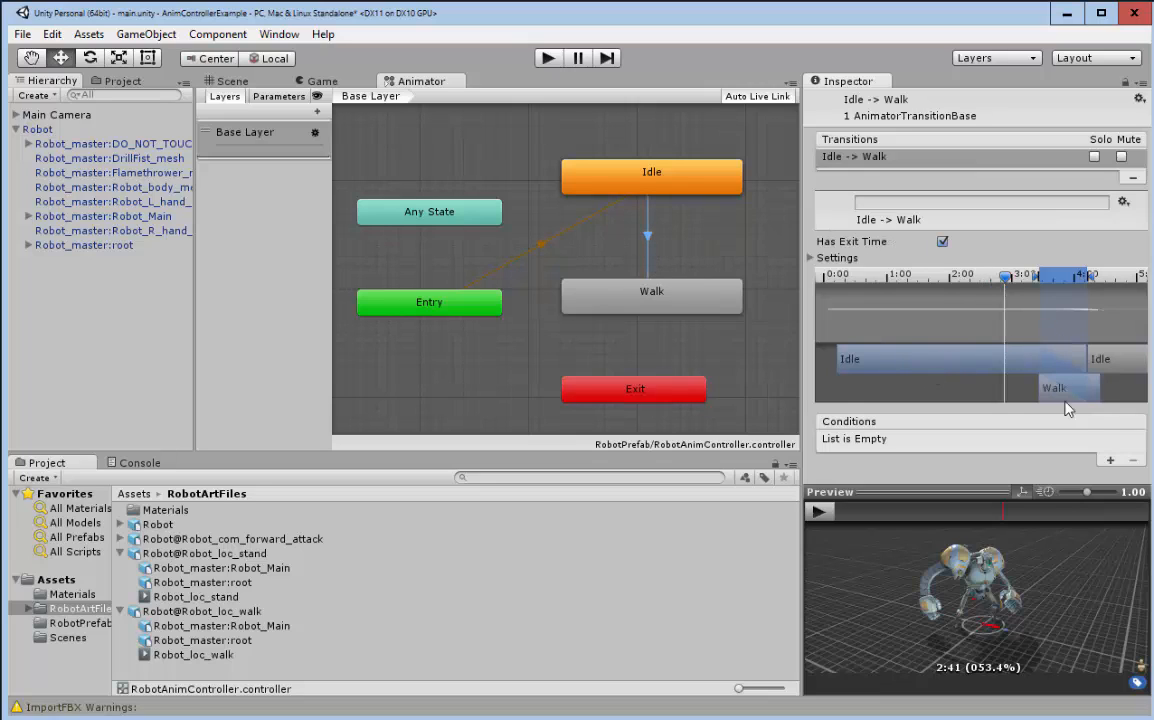
{"action": "left_click", "coordinate": [836, 257]}
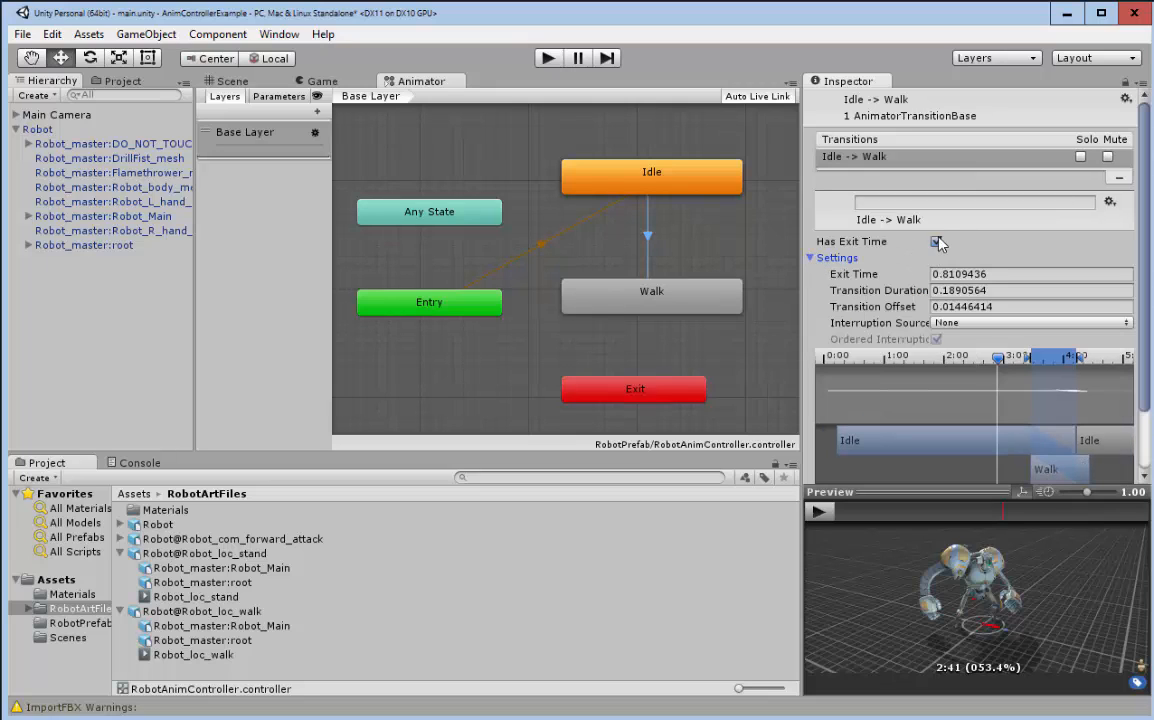
{"action": "left_click", "coordinate": [937, 242]}
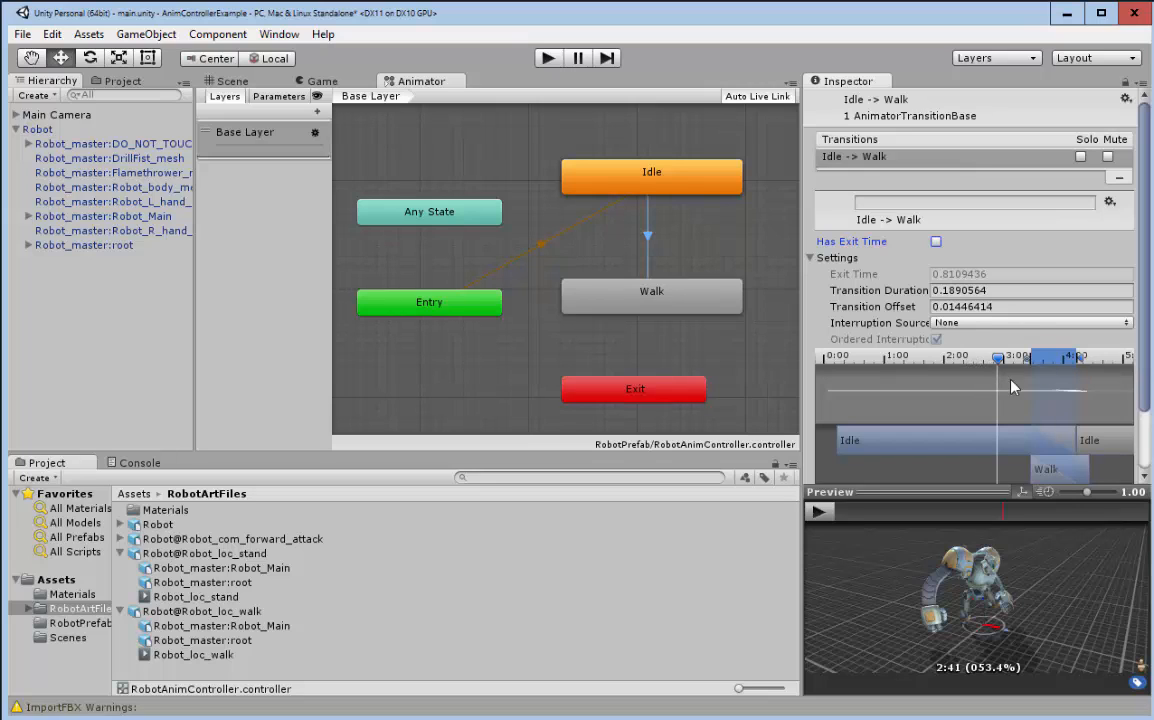
{"action": "scroll", "coordinate": [984, 301], "scroll_direction": "down", "scroll_amount": 2}
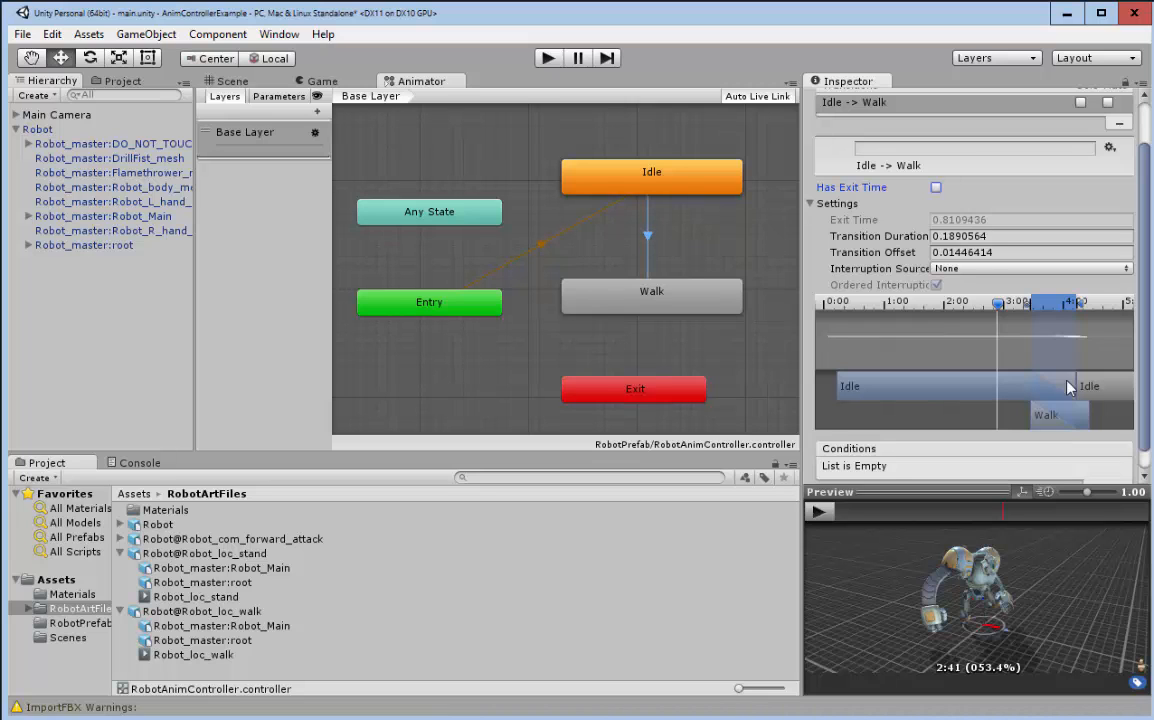
Step: Run the scene to check the robot's animation in the Game view, and stop play mode
{"action": "left_click", "coordinate": [550, 58]}
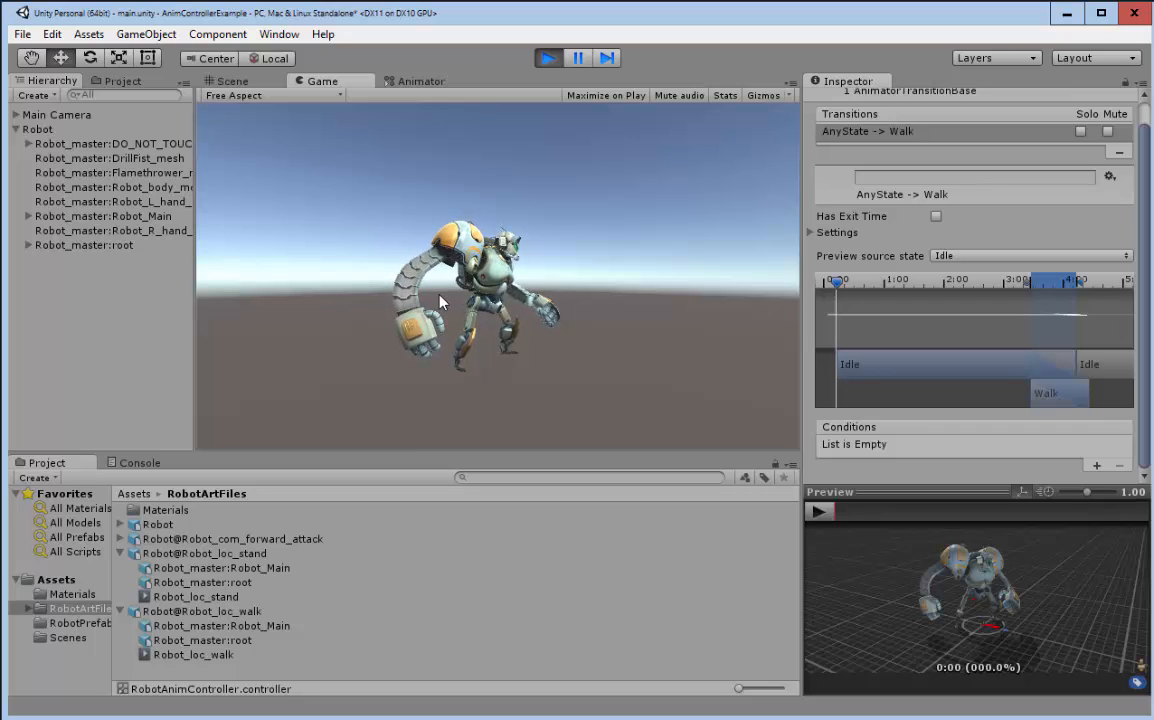
{"action": "left_click", "coordinate": [548, 58]}
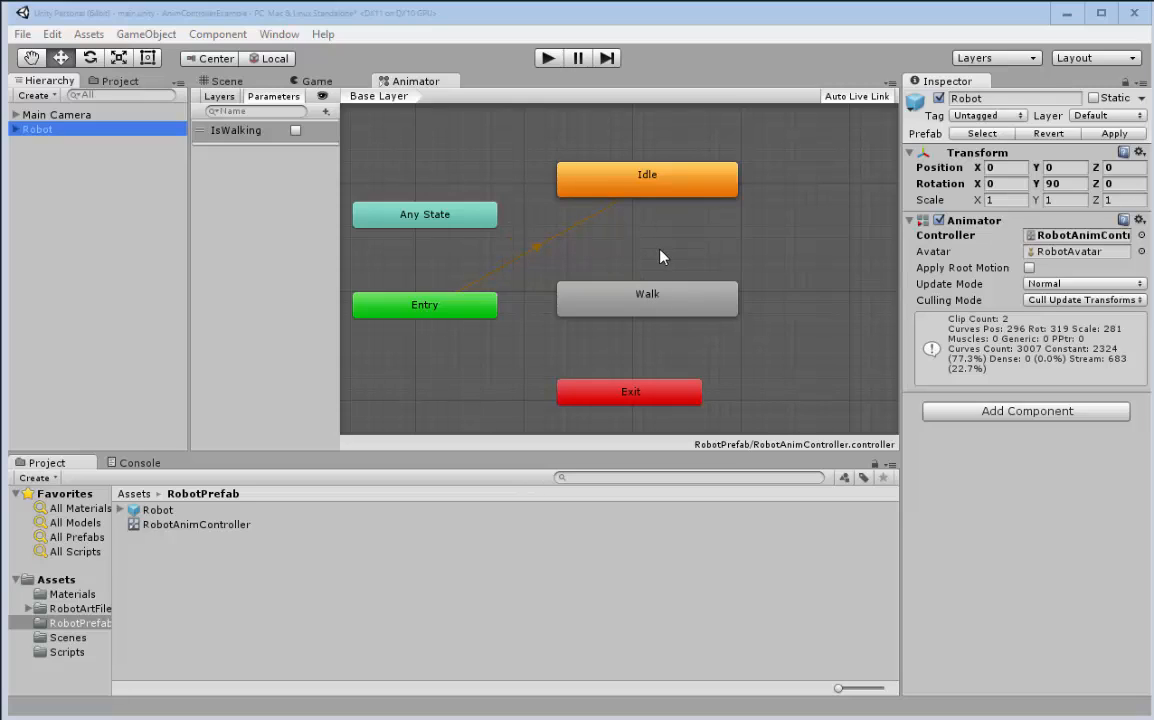
Step: Make a transition from Idle to Walk and turn off its Has Exit Time option
{"action": "right_click", "coordinate": [650, 192]}
{"action": "left_click", "coordinate": [682, 197]}
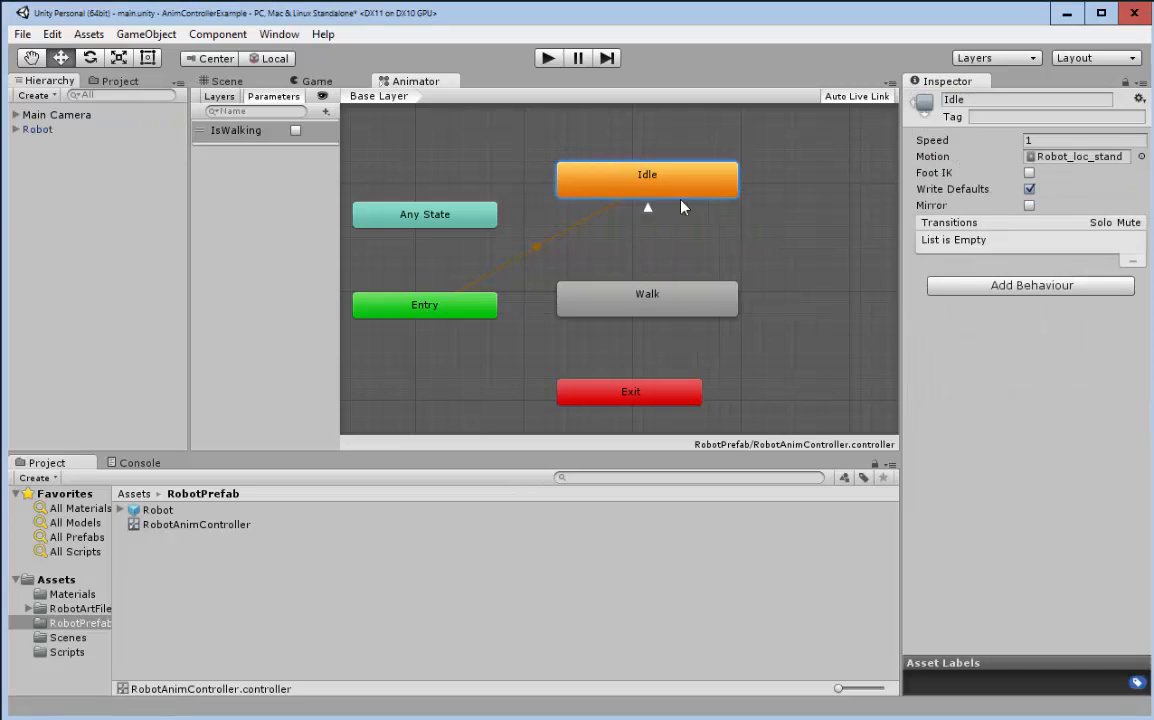
{"action": "left_click", "coordinate": [633, 318]}
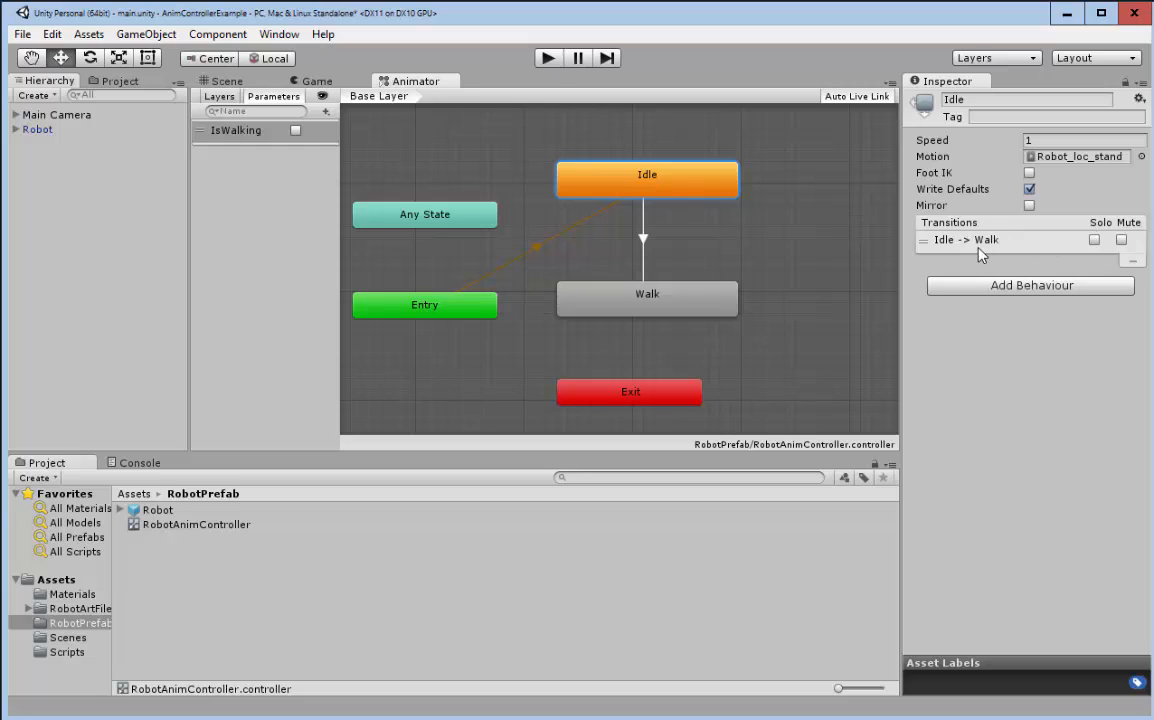
{"action": "left_click", "coordinate": [643, 243]}
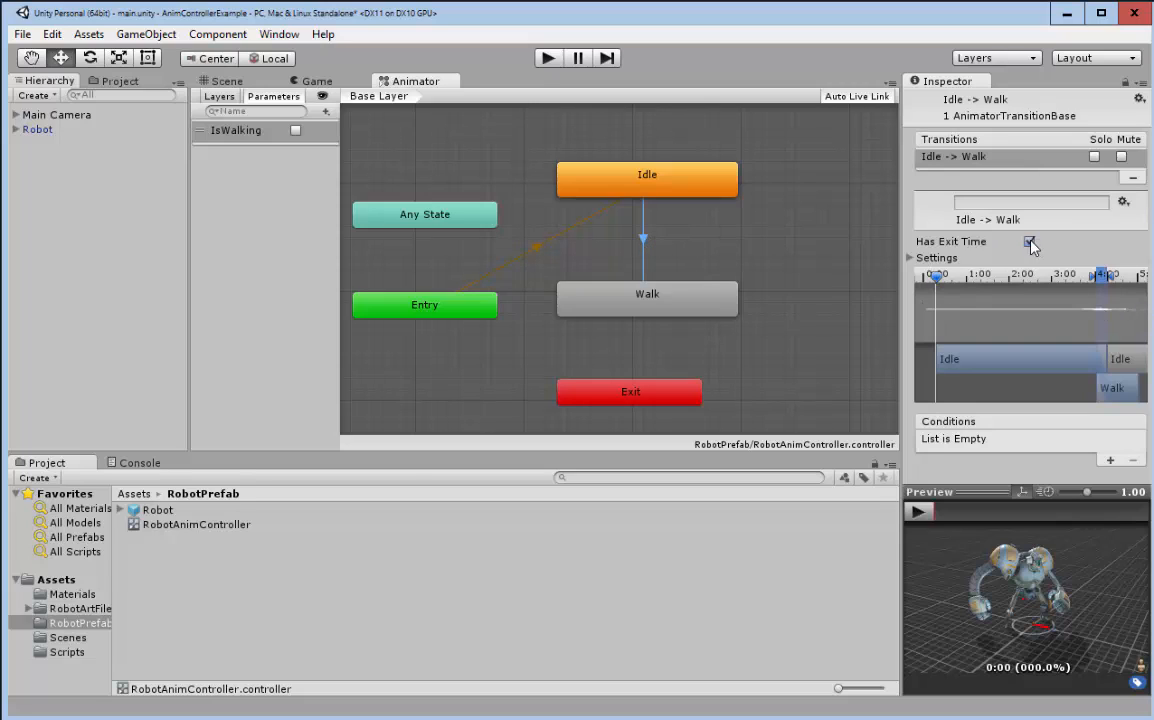
{"action": "left_click", "coordinate": [1030, 242]}
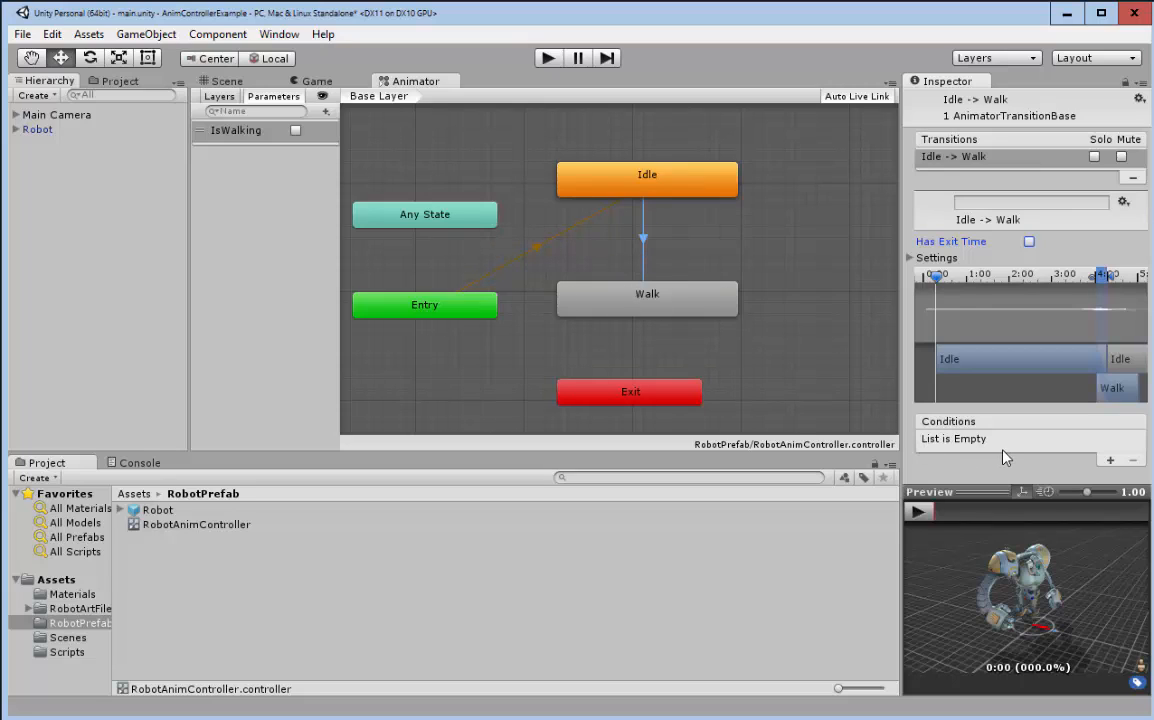
Step: Delete the existing IsWalking parameter and add a new Bool parameter named IsWalking
{"action": "right_click", "coordinate": [252, 138]}
{"action": "left_click", "coordinate": [294, 144]}
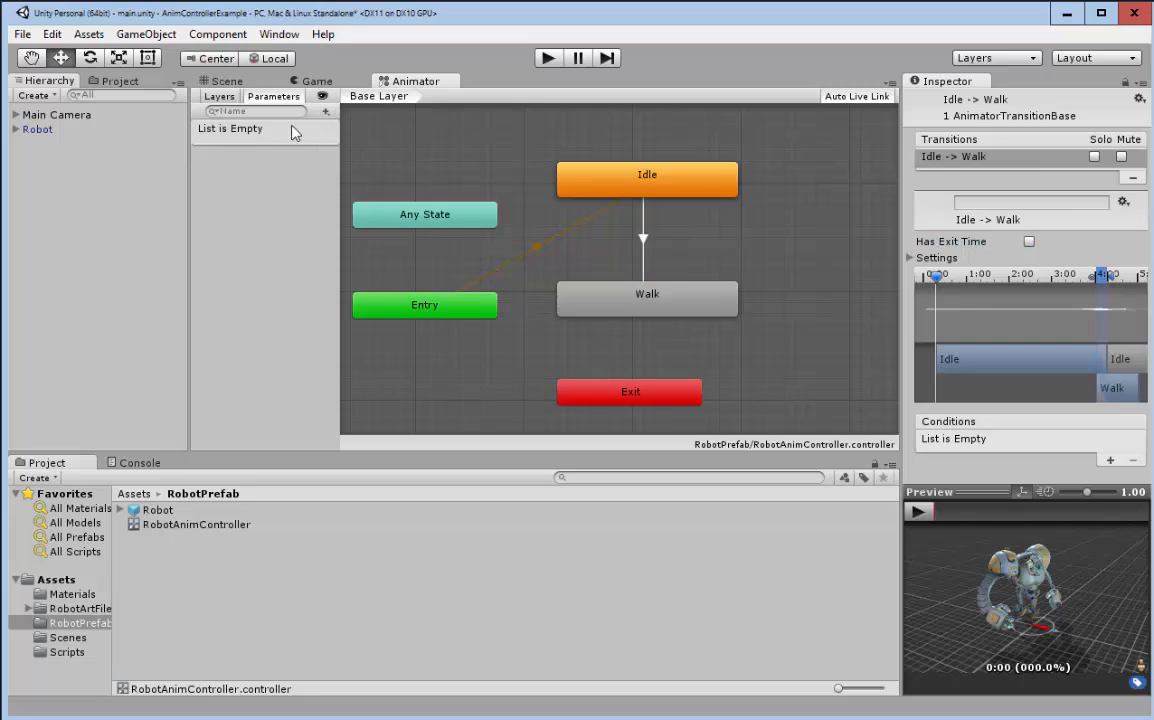
{"action": "left_click", "coordinate": [325, 111]}
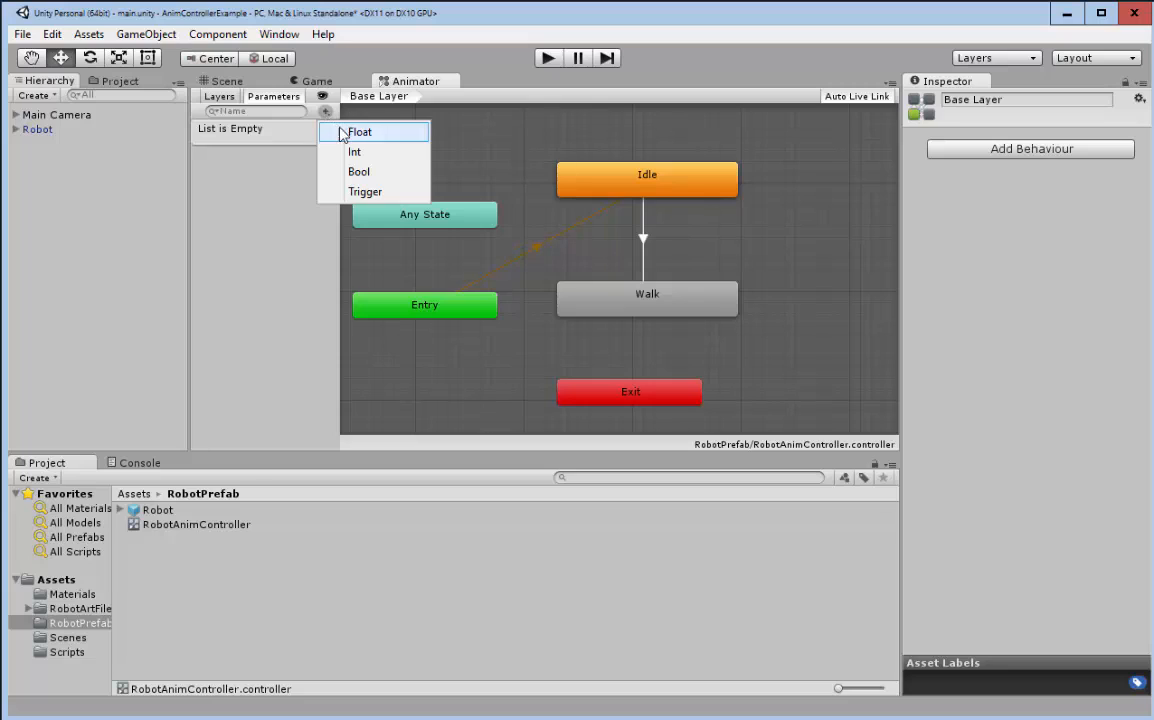
{"action": "left_click", "coordinate": [358, 172]}
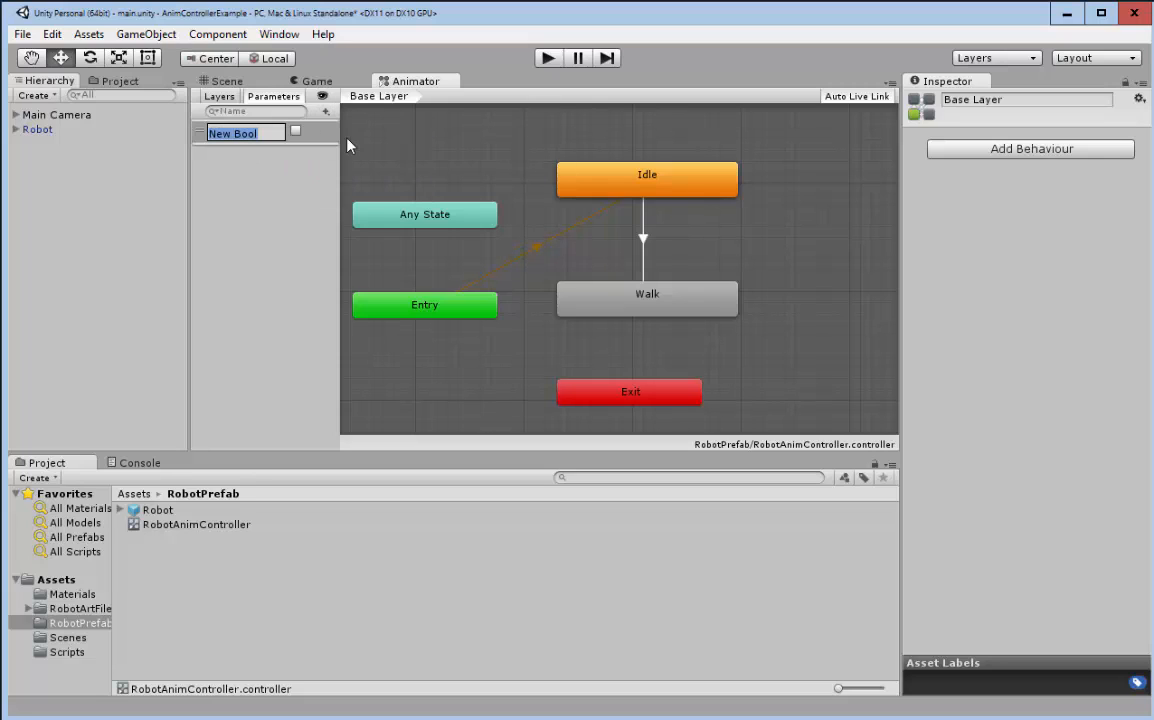
{"action": "type", "text": "IsWalking"}
{"action": "key", "text": "Return"}
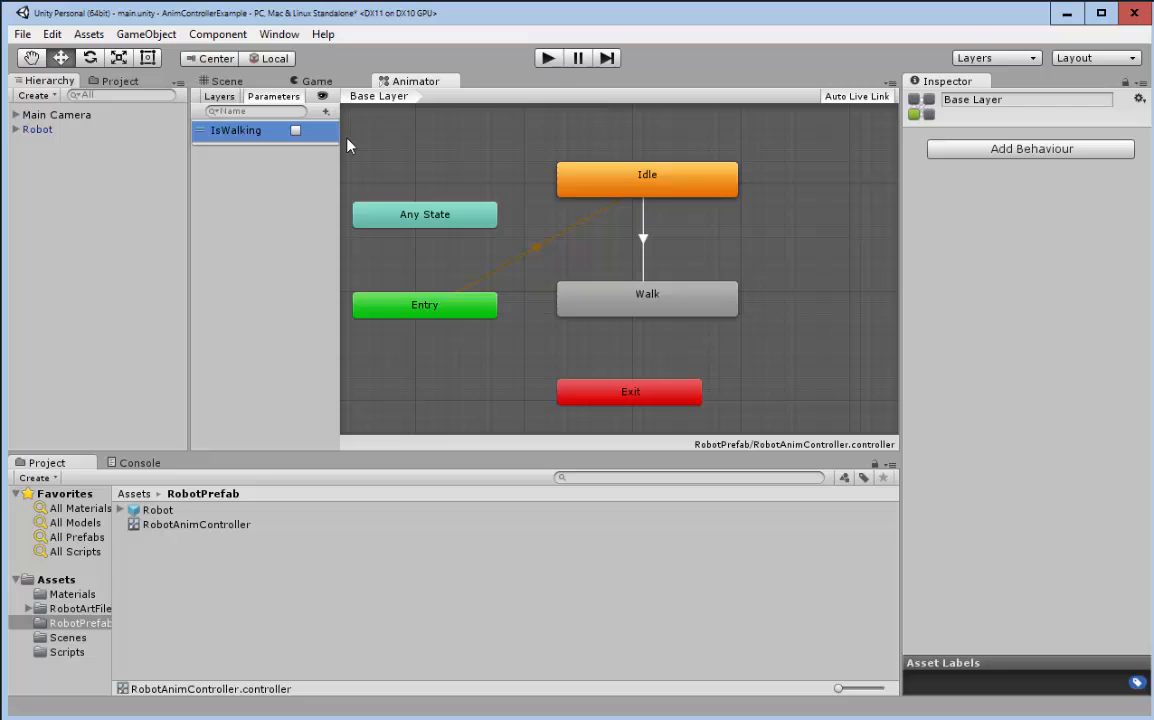
Step: Add a condition to the Idle to Walk transition requiring IsWalking to be true
{"action": "left_click", "coordinate": [644, 241]}
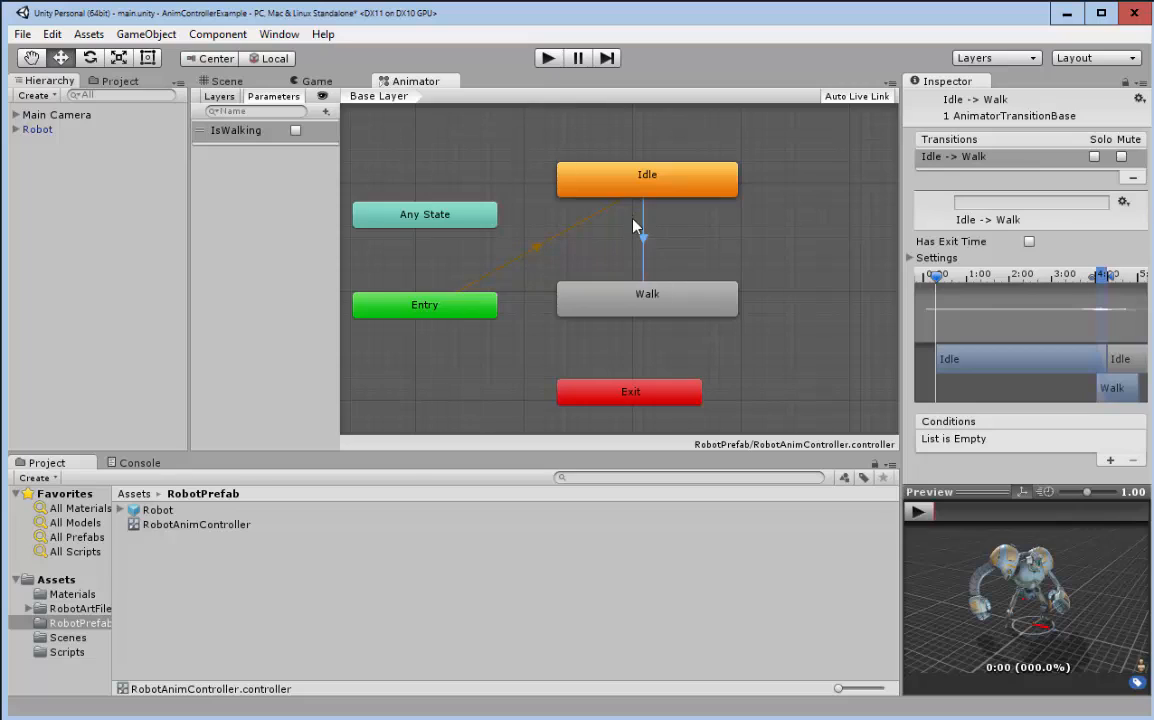
{"action": "left_click", "coordinate": [1110, 460]}
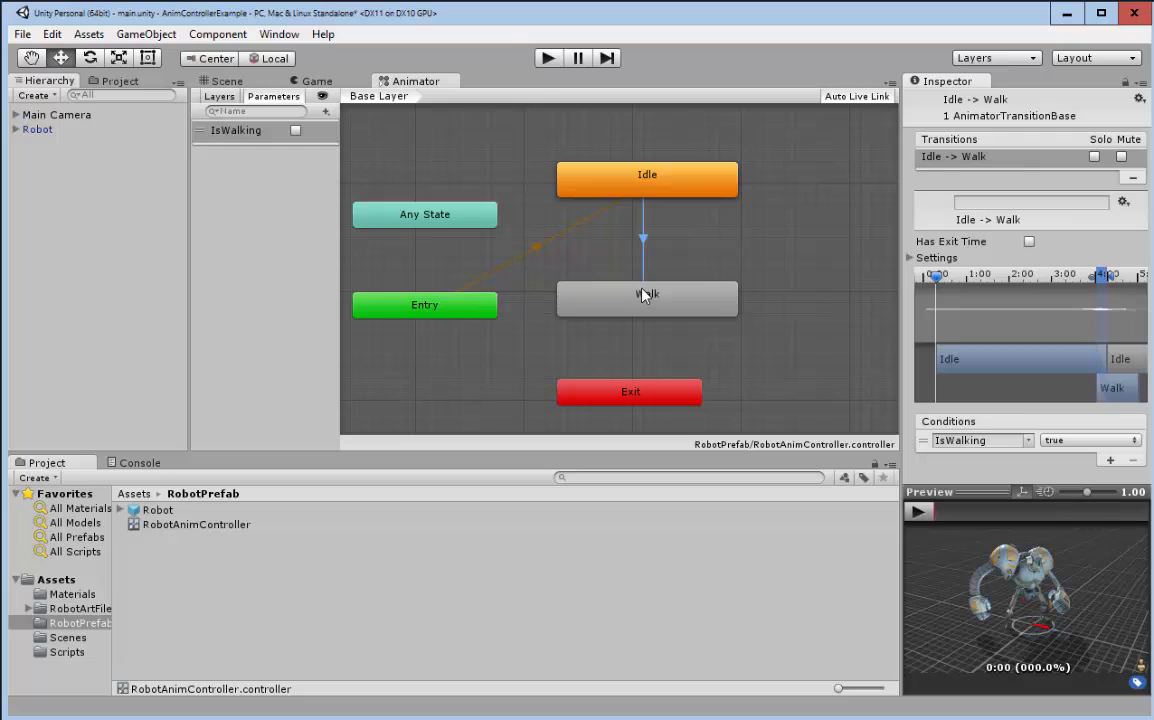
Step: Run the scene and dock the Animator window beside the Game view so both are visible
{"action": "left_click", "coordinate": [546, 60]}
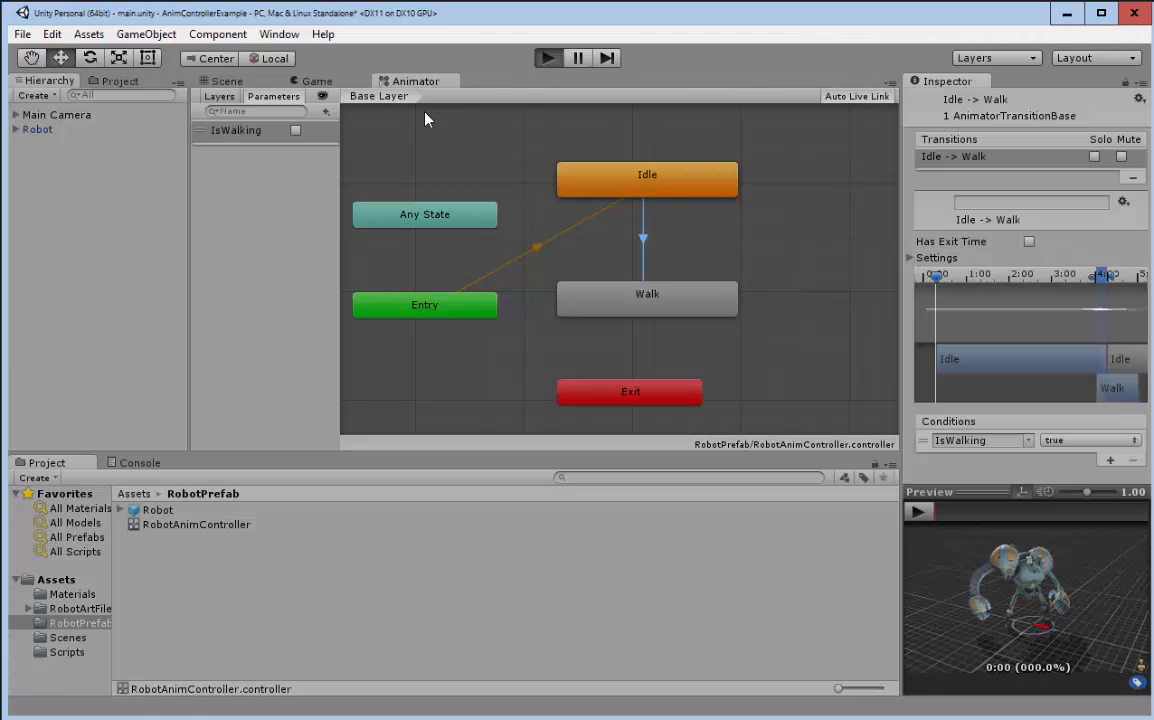
{"action": "left_click", "coordinate": [546, 57]}
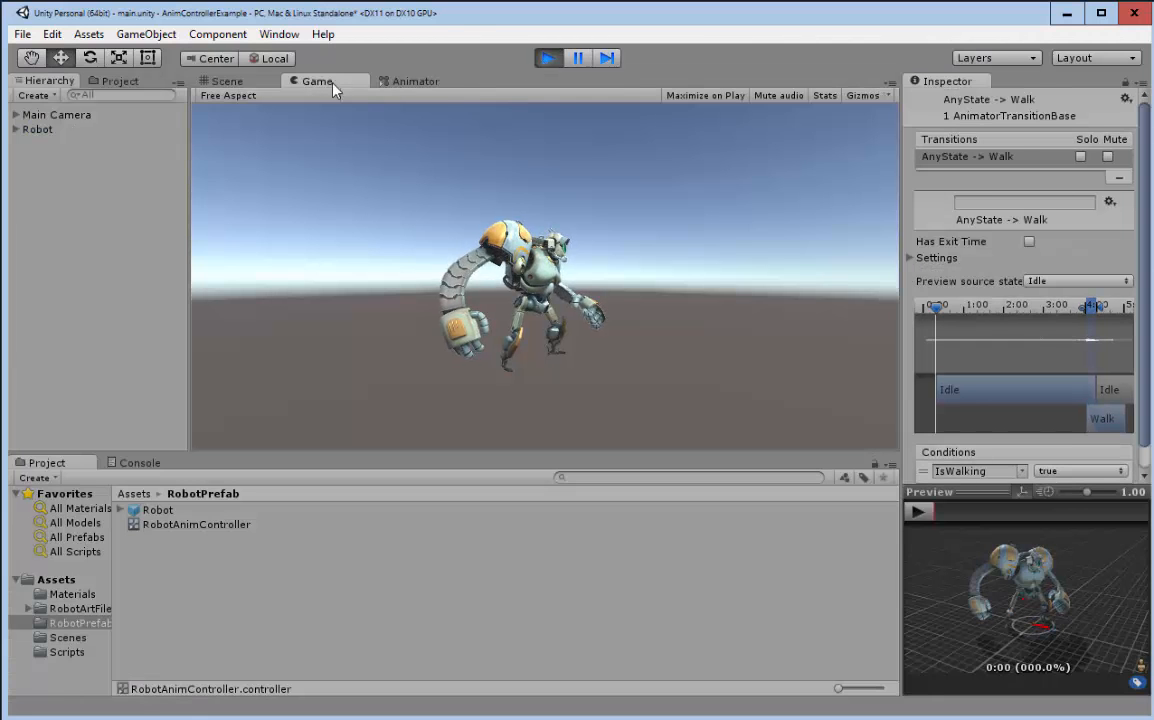
{"action": "left_click", "coordinate": [412, 81]}
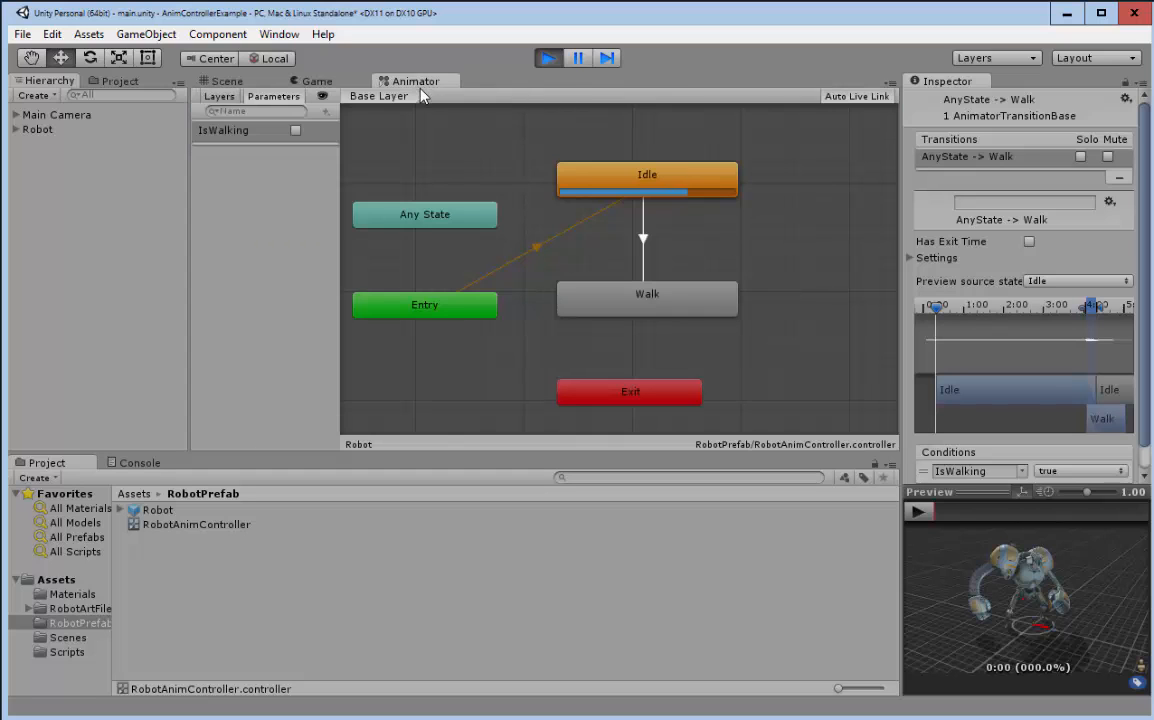
{"action": "left_click_drag", "start_coordinate": [418, 82], "coordinate": [373, 231]}
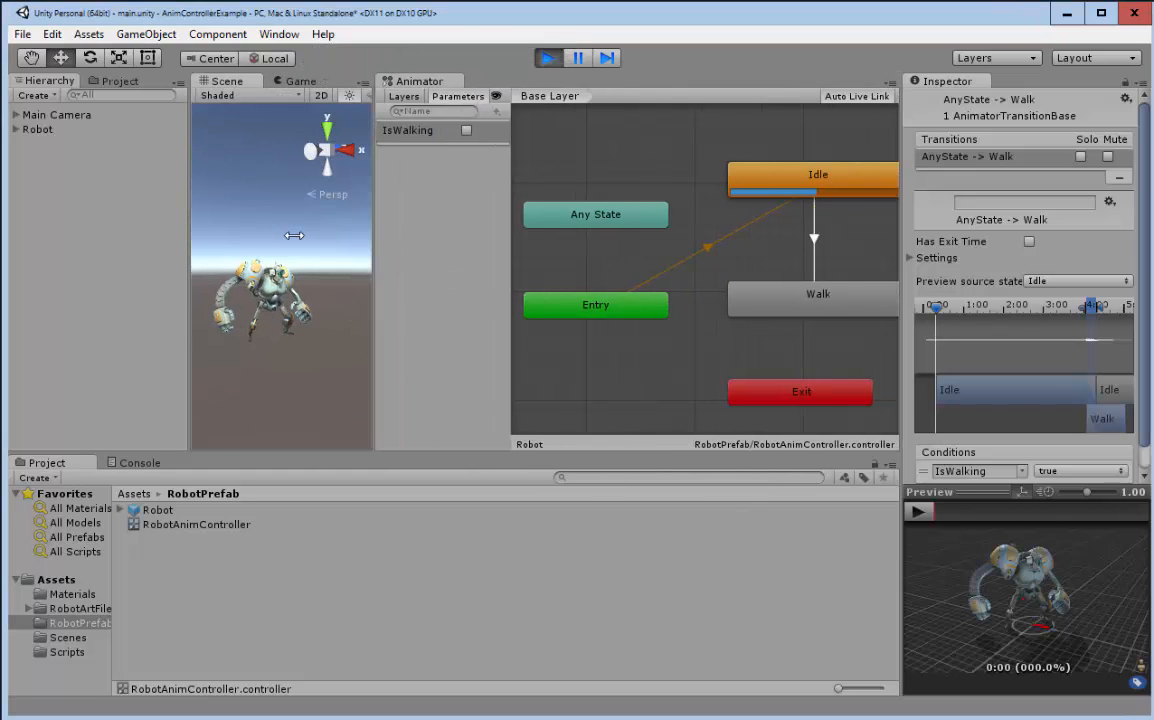
{"action": "left_click", "coordinate": [300, 82]}
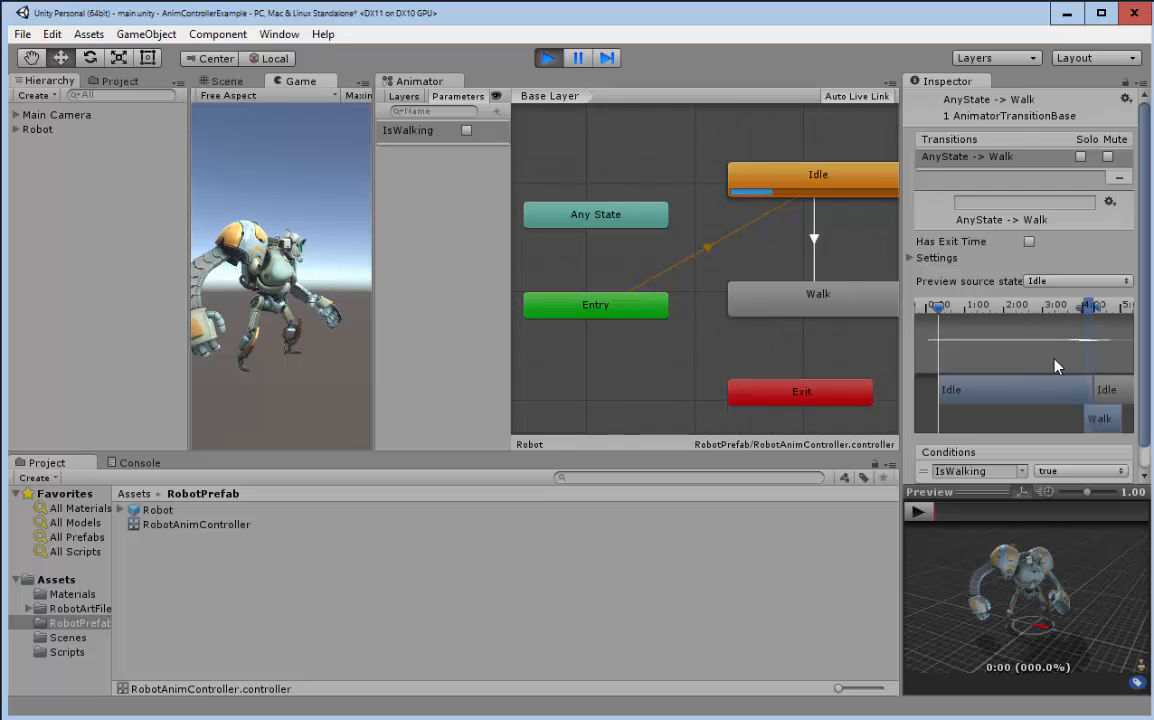
Step: Turn on the IsWalking parameter in the running scene to test the Idle to Walk transition
{"action": "left_click_drag", "start_coordinate": [1144, 320], "coordinate": [1141, 359]}
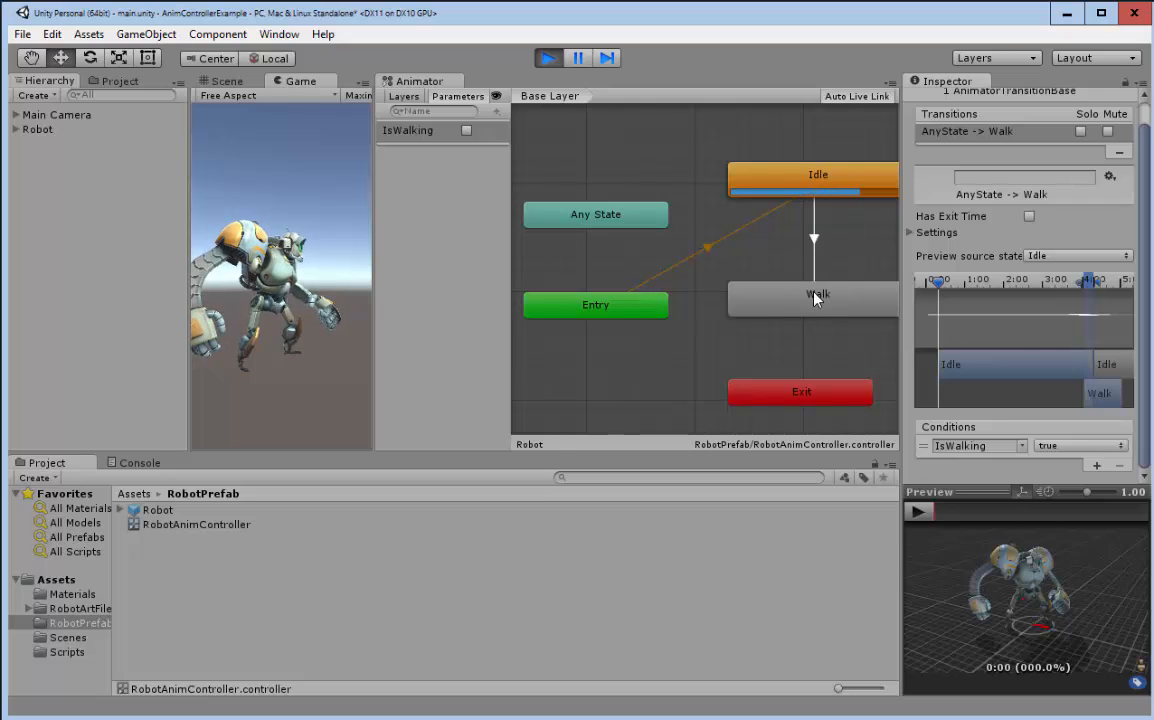
{"action": "left_click", "coordinate": [466, 131]}
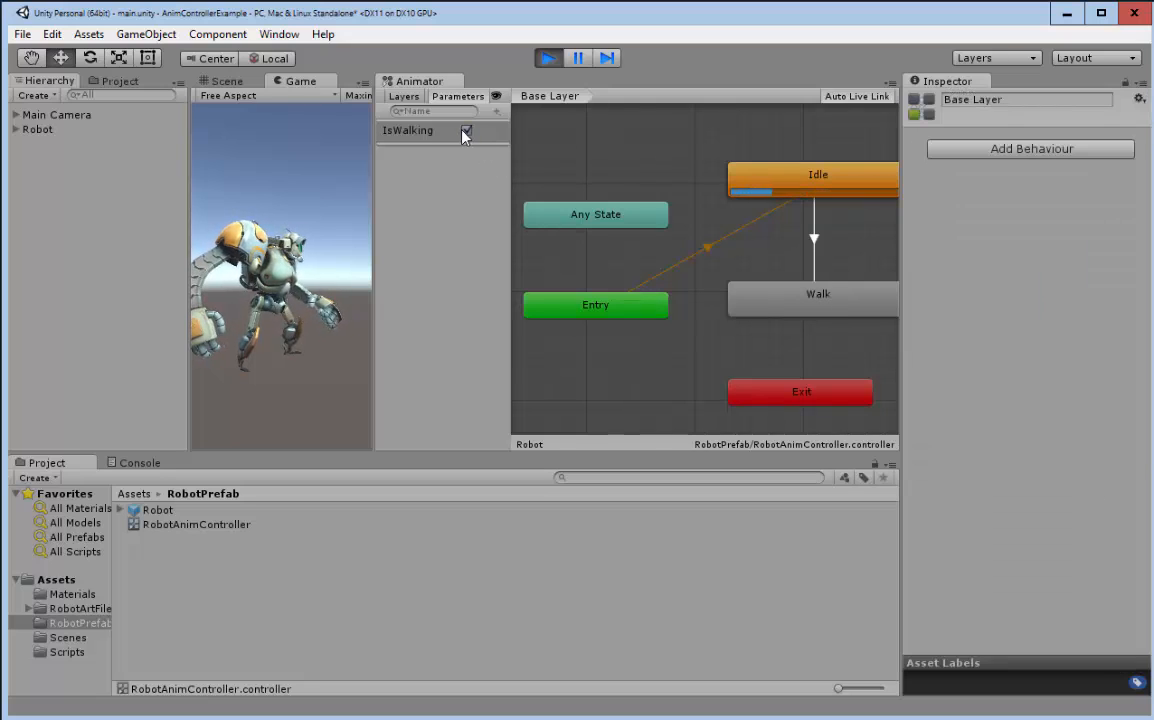
Step: Switch the Idle to Walk transition's IsWalking condition to false and set it back to true
{"action": "left_click", "coordinate": [815, 240]}
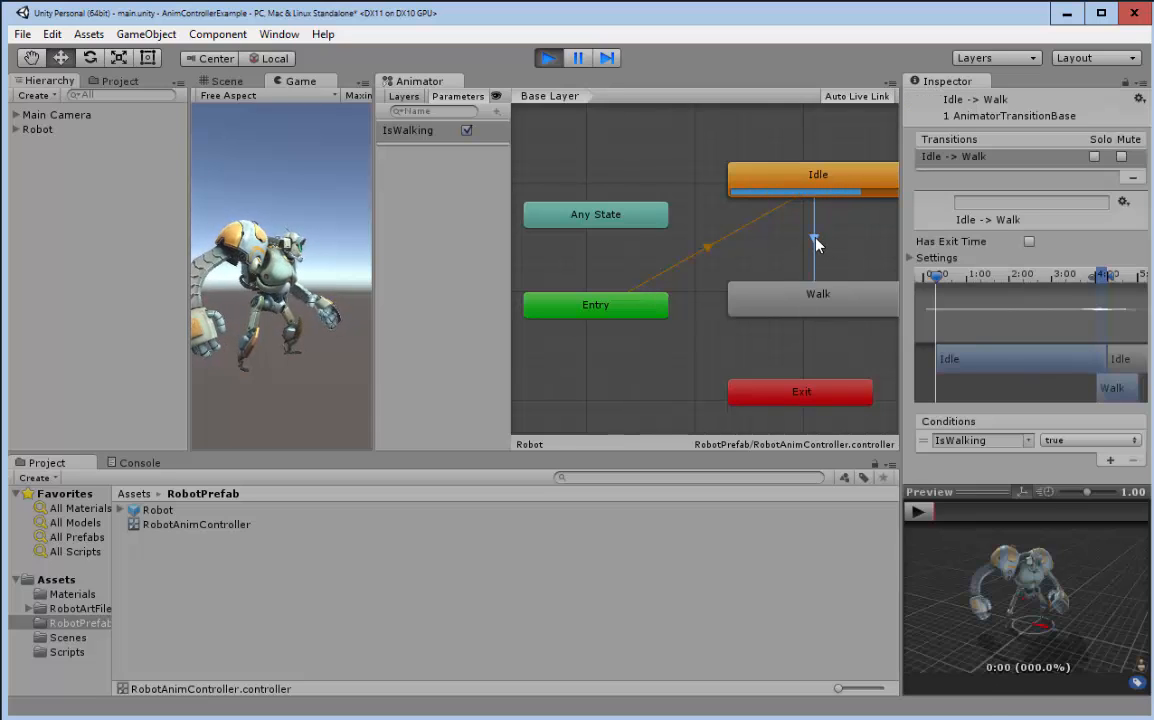
{"action": "left_click", "coordinate": [1058, 441]}
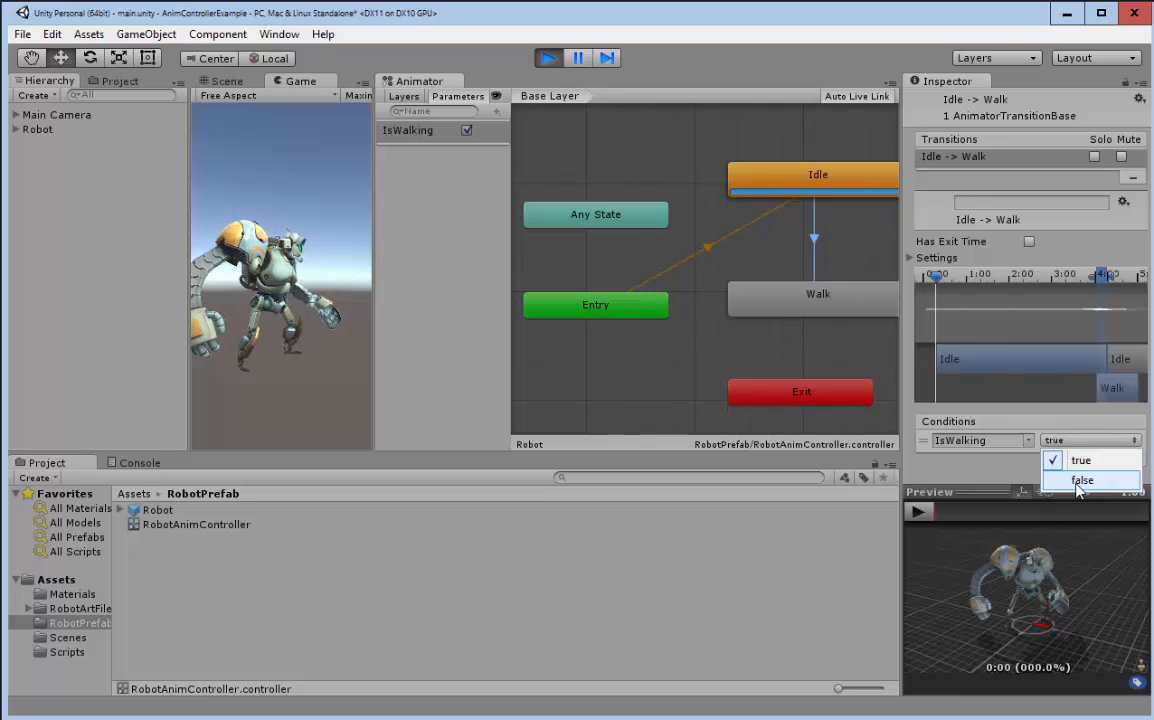
{"action": "left_click", "coordinate": [1075, 480]}
{"action": "left_click", "coordinate": [1060, 442]}
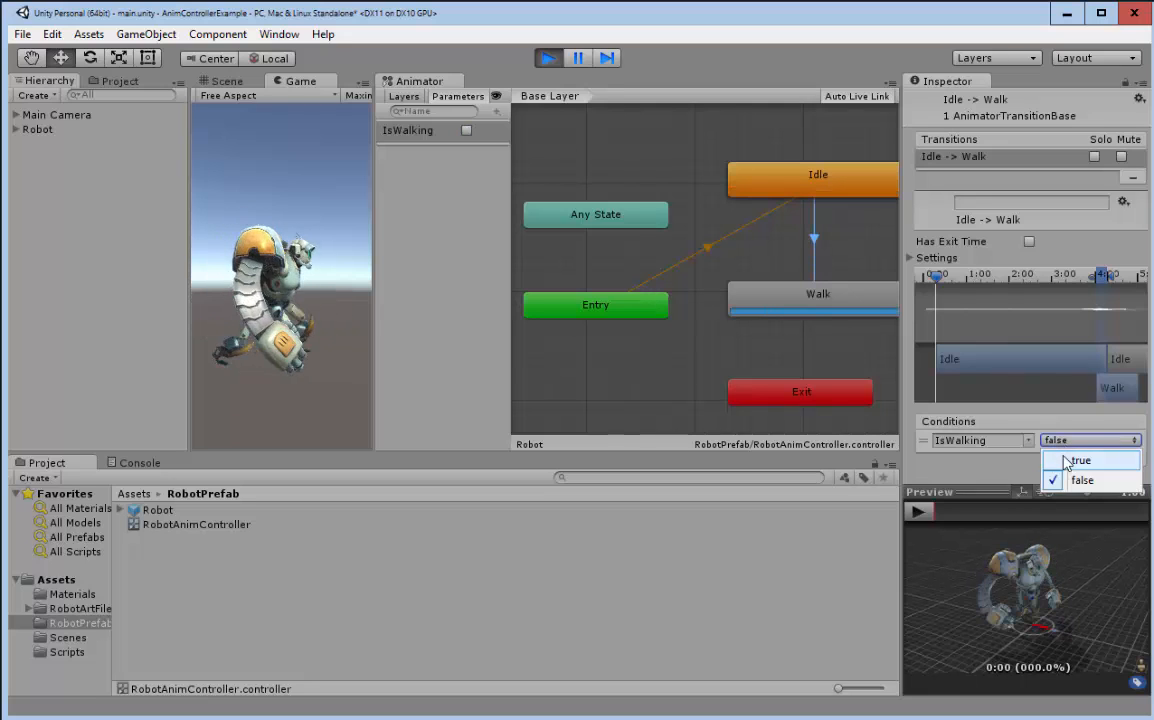
{"action": "left_click", "coordinate": [1063, 458]}
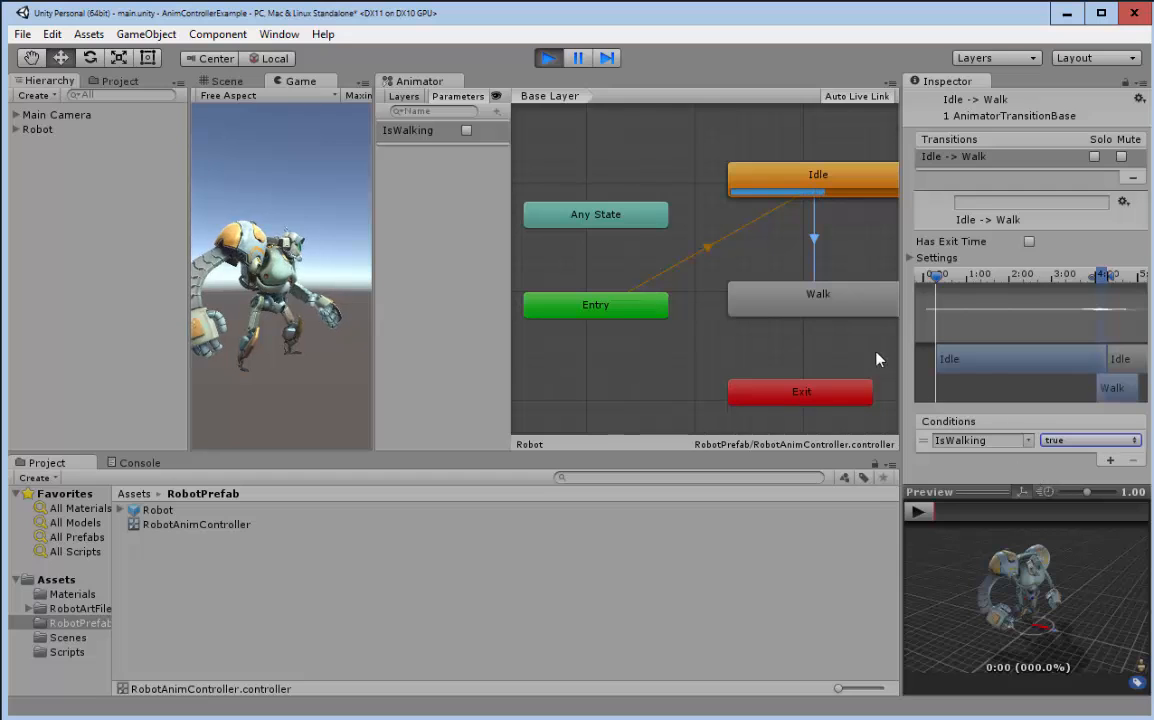
Step: Turn IsWalking on and off again in the running scene to test the robot's states, and stop the scene
{"action": "left_click", "coordinate": [467, 131]}
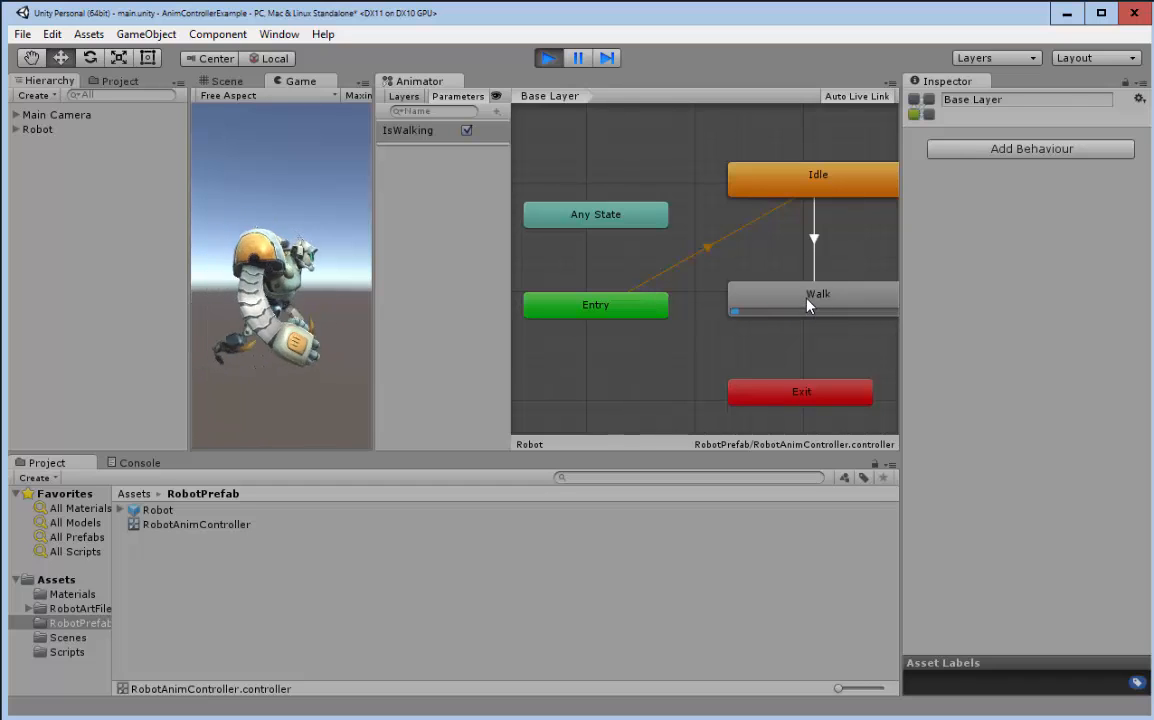
{"action": "left_click", "coordinate": [467, 131]}
{"action": "left_click", "coordinate": [548, 58]}
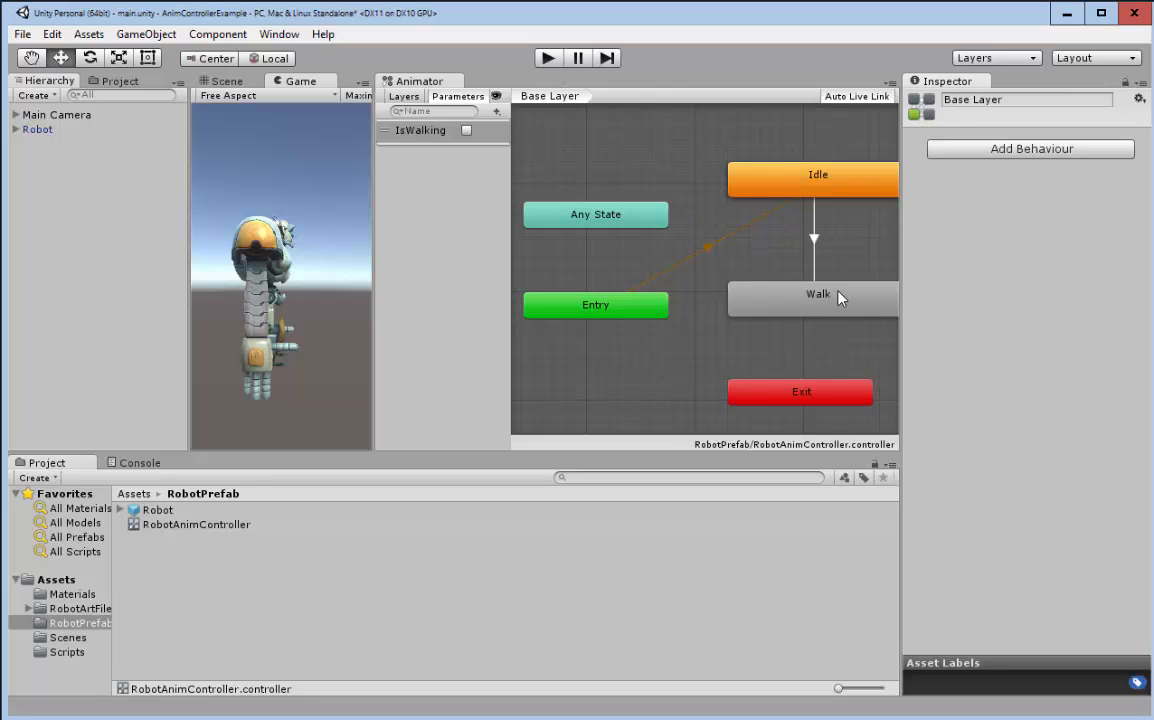
Step: Make a transition from Walk back to Idle with a condition requiring IsWalking to be false
{"action": "right_click", "coordinate": [866, 296]}
{"action": "left_click", "coordinate": [905, 303]}
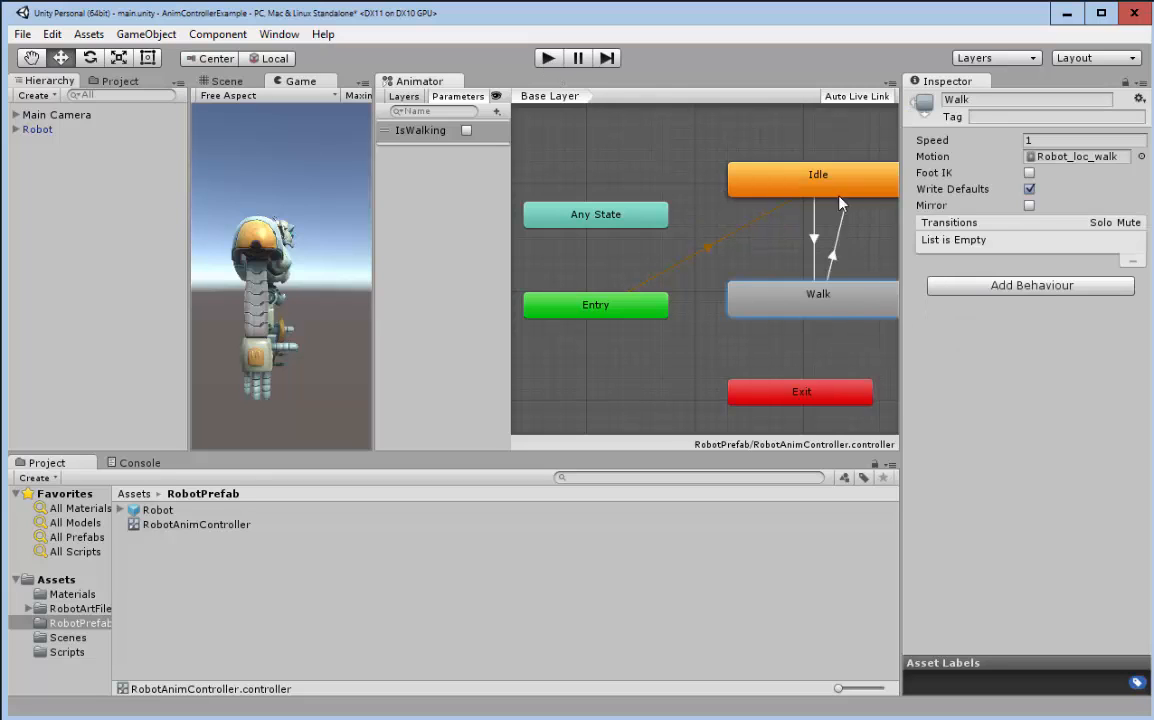
{"action": "left_click", "coordinate": [822, 177]}
{"action": "left_click", "coordinate": [822, 246]}
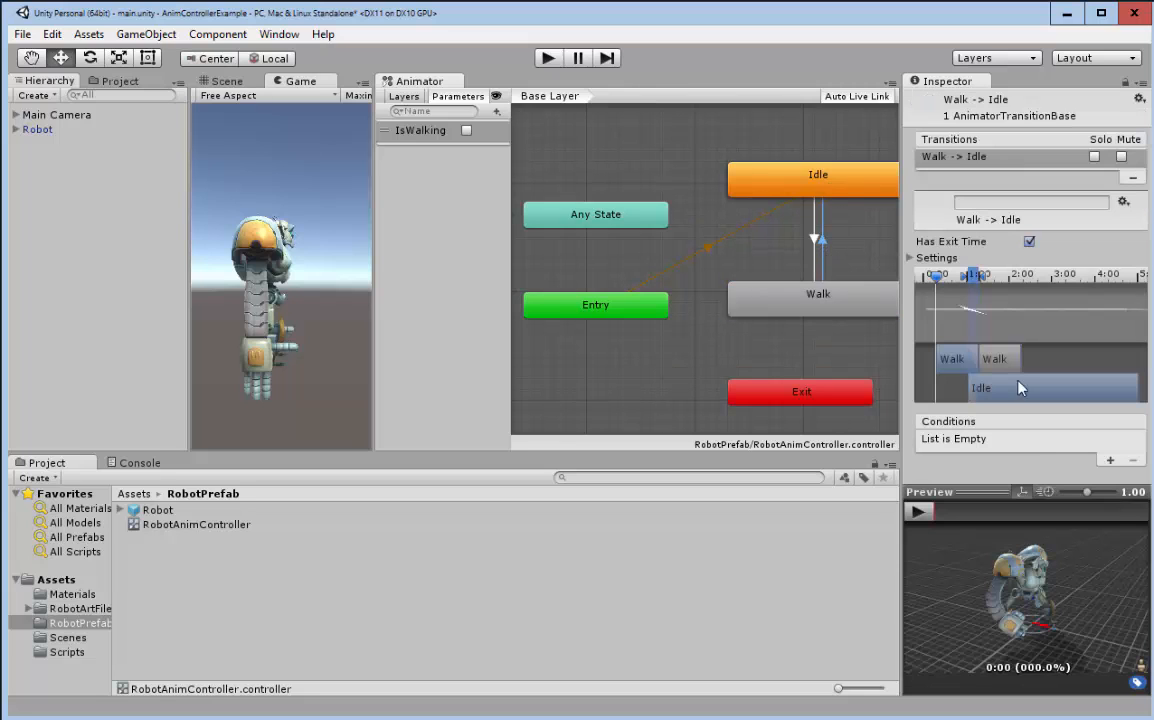
{"action": "left_click", "coordinate": [1110, 463]}
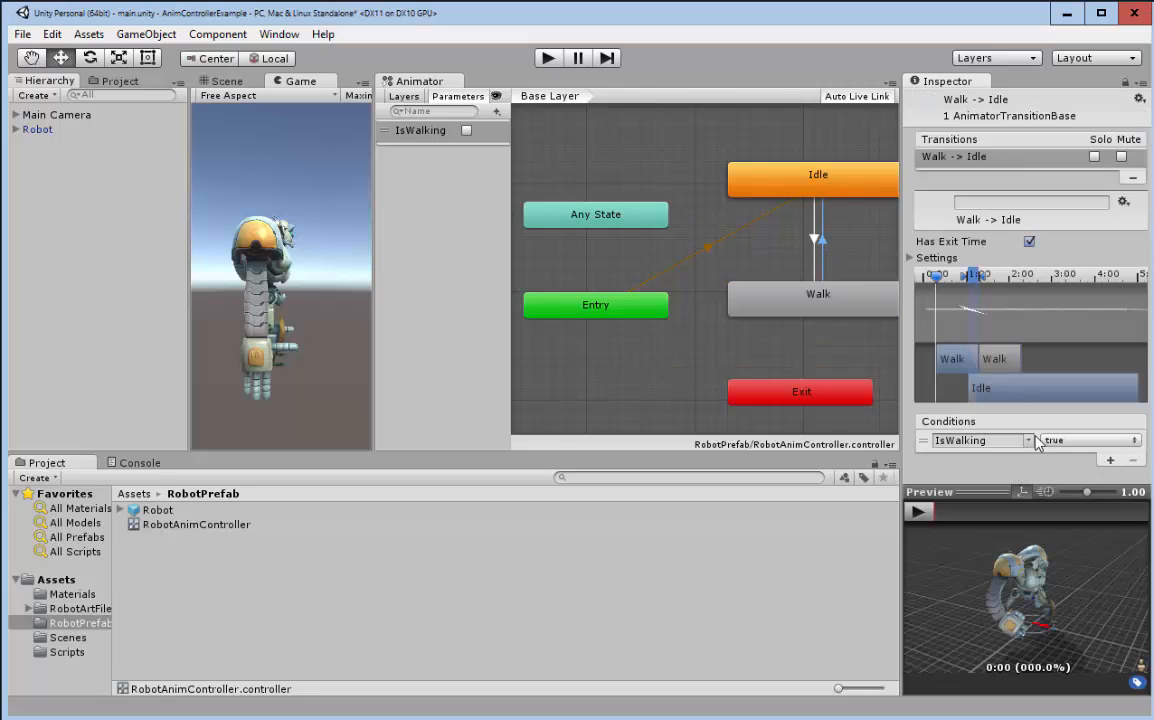
{"action": "left_click", "coordinate": [1088, 441]}
{"action": "left_click", "coordinate": [1082, 480]}
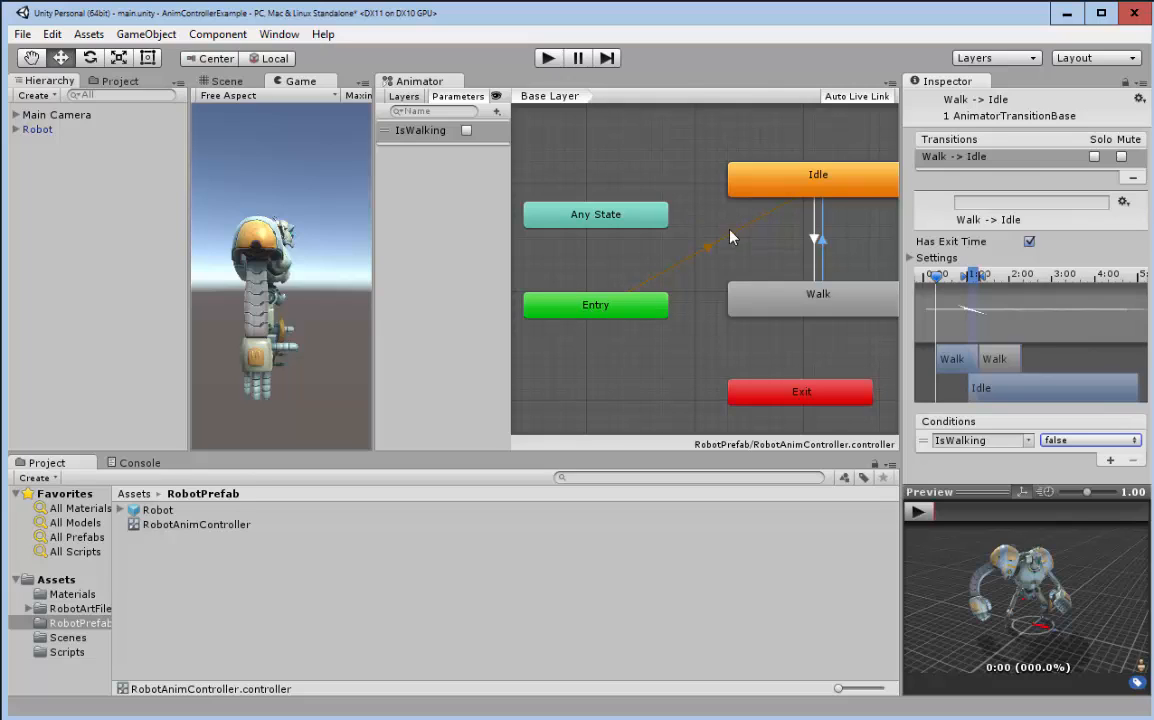
Step: Compare the IsWalking conditions of the Idle to Walk and Walk to Idle transitions
{"action": "left_click", "coordinate": [815, 238]}
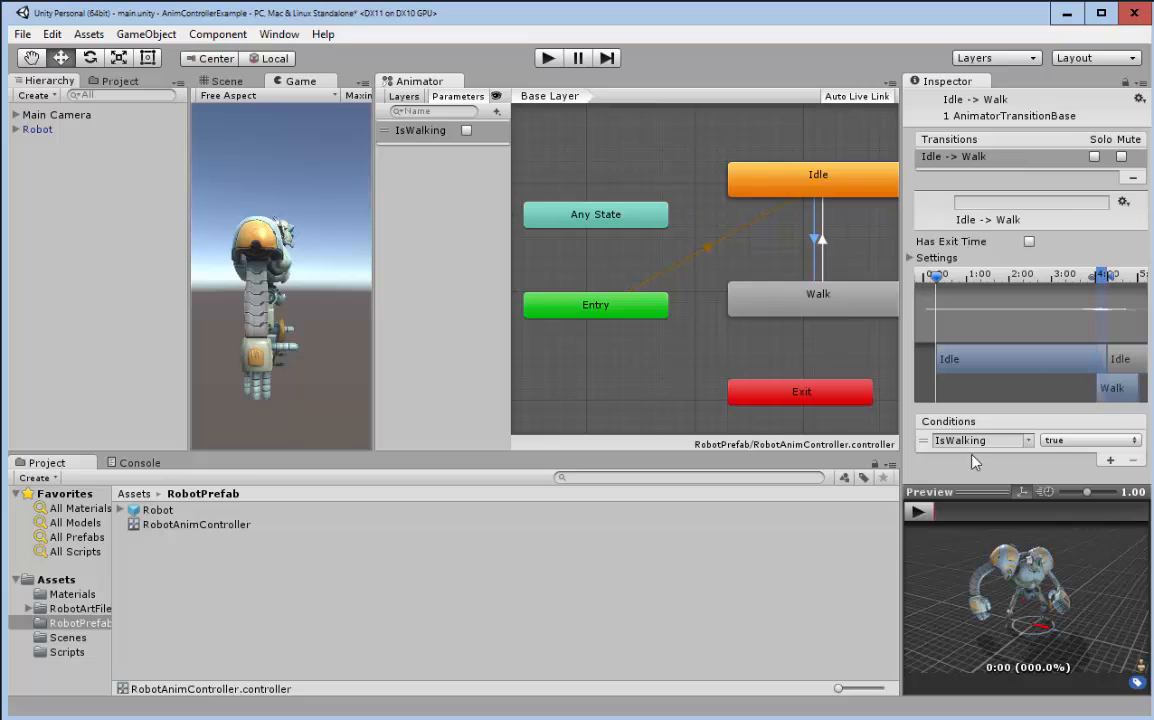
{"action": "left_click", "coordinate": [821, 240]}
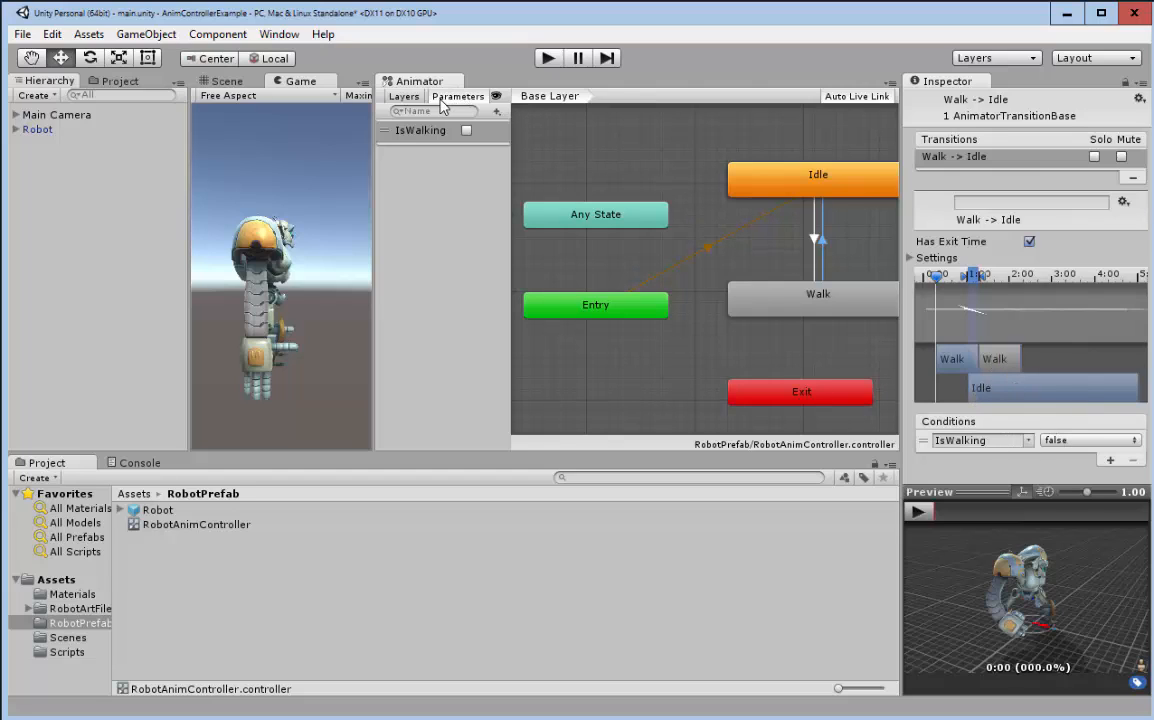
Step: Look through the controller's layer list and the parameter types that can be added
{"action": "left_click", "coordinate": [404, 96]}
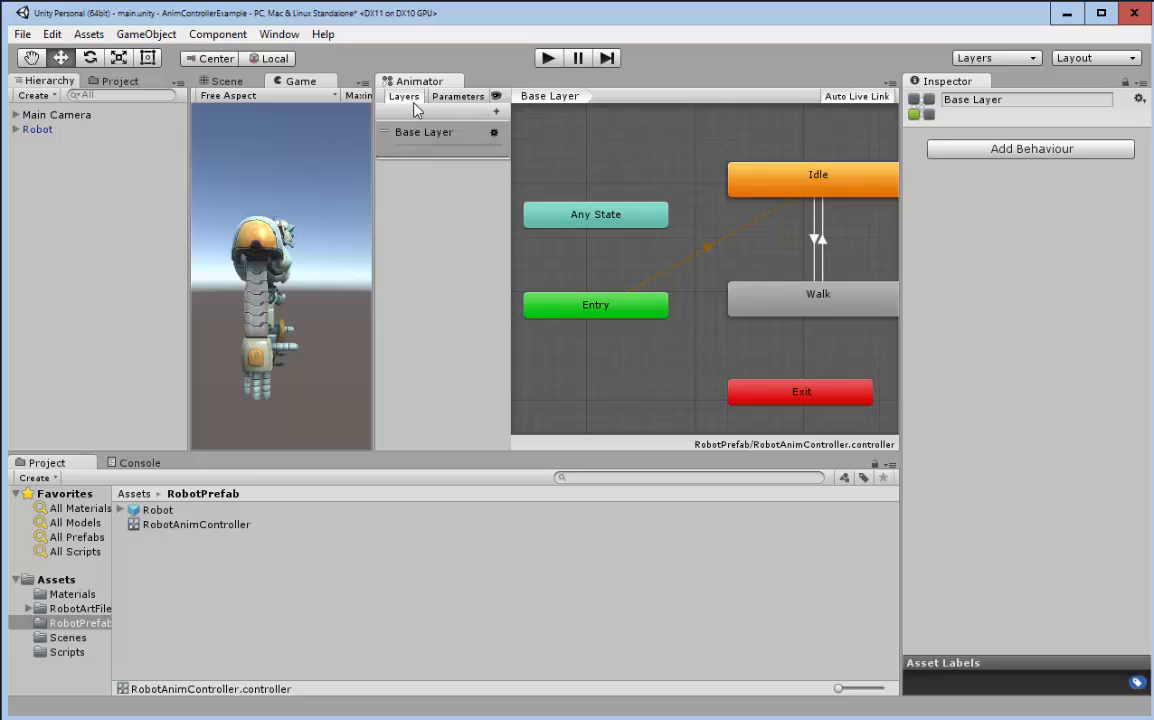
{"action": "left_click", "coordinate": [463, 101]}
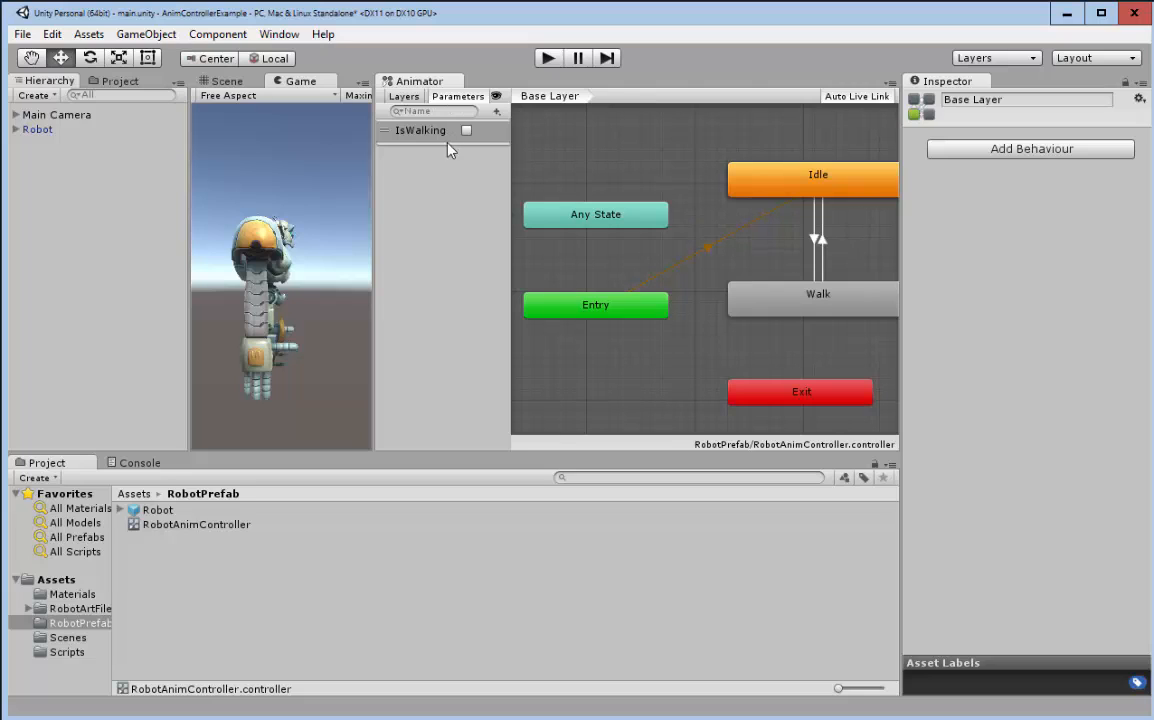
{"action": "left_click", "coordinate": [497, 112]}
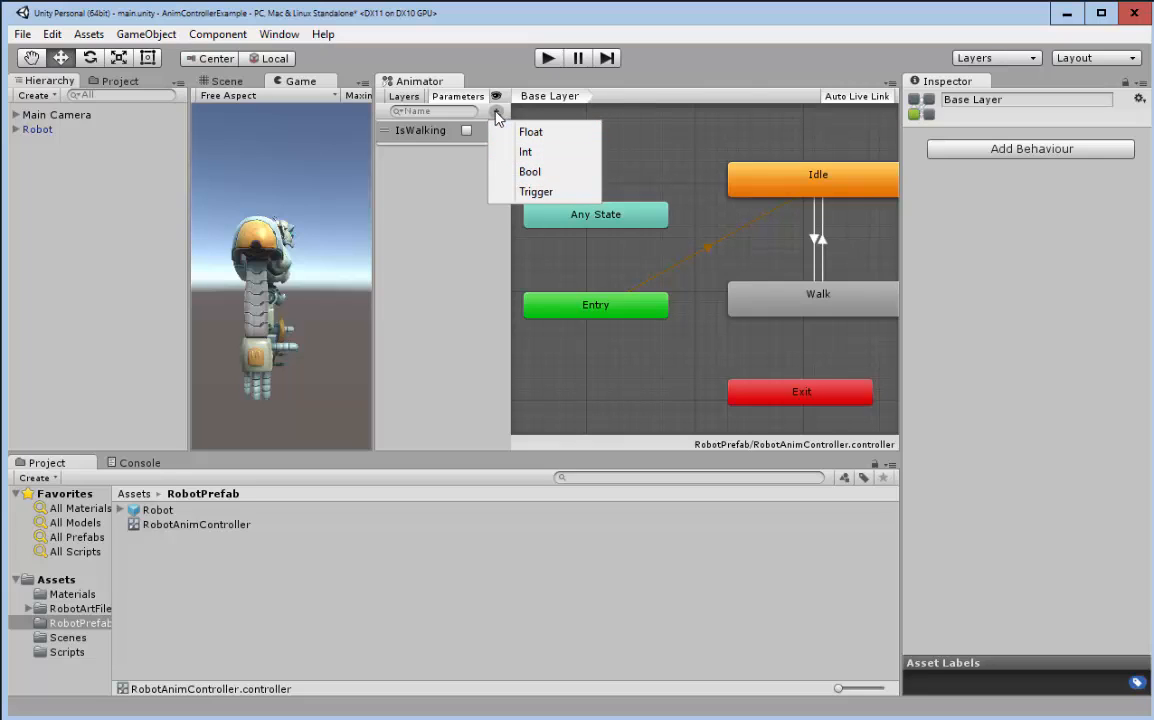
{"action": "left_click", "coordinate": [470, 140]}
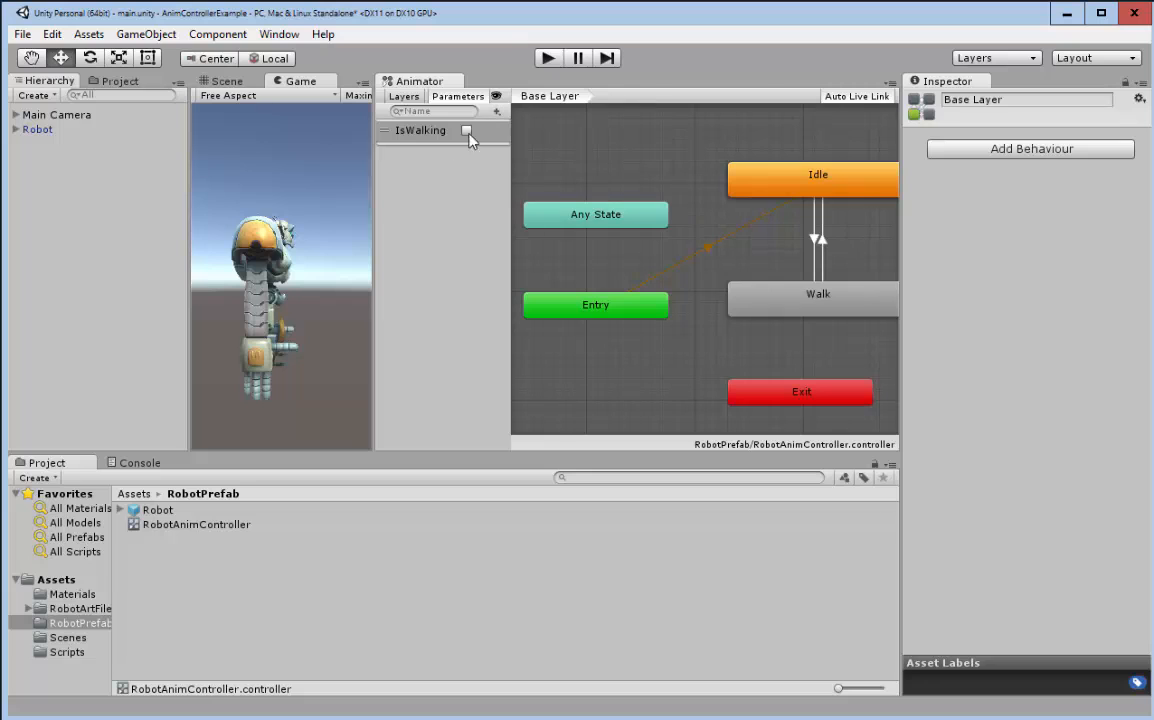
Step: Run the scene, turn IsWalking on and off to test both transitions, and stop the scene
{"action": "left_click", "coordinate": [553, 62]}
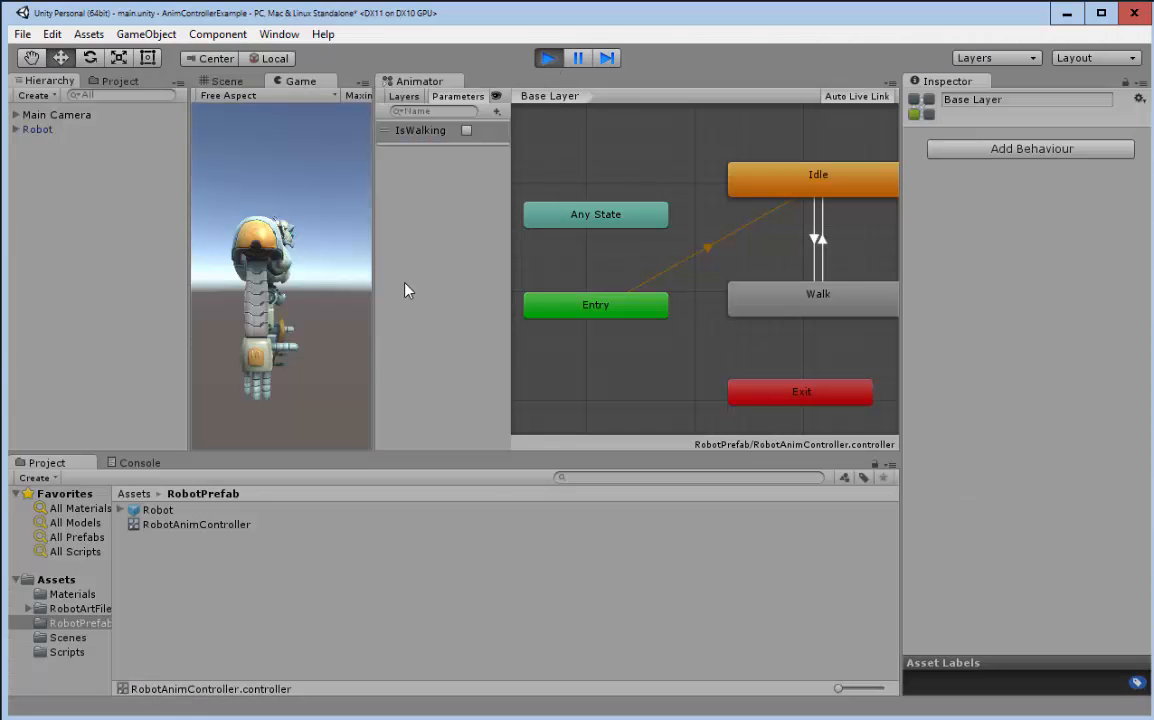
{"action": "left_click", "coordinate": [466, 131]}
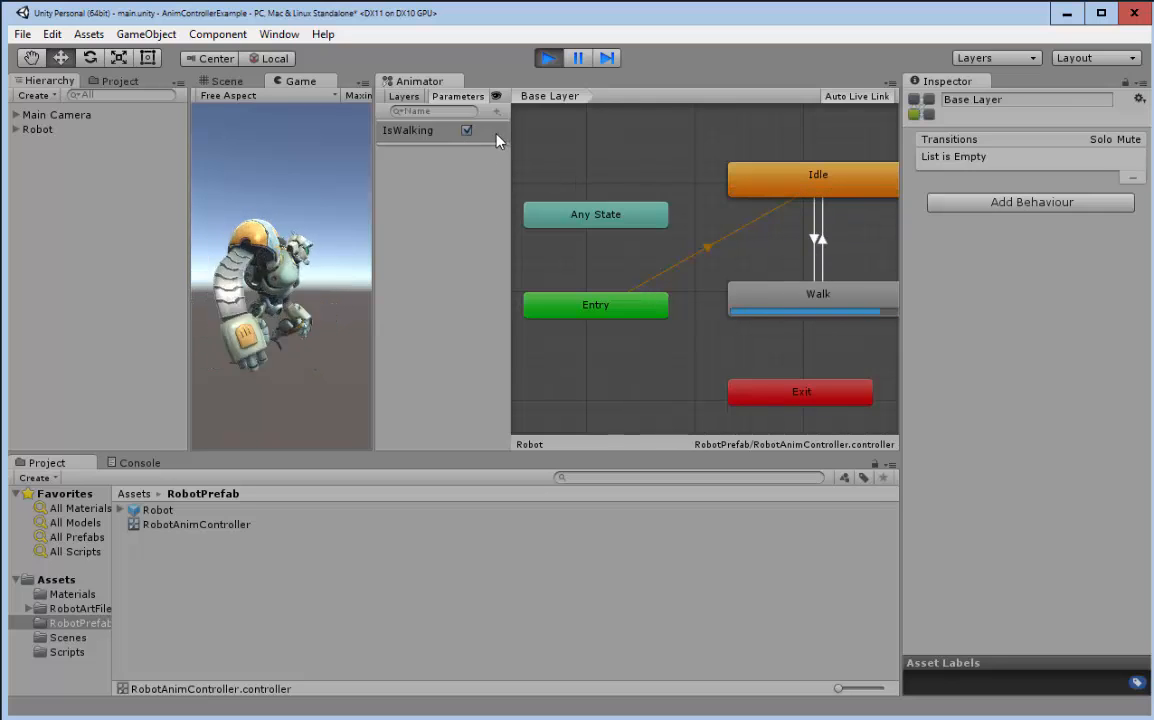
{"action": "left_click", "coordinate": [466, 131]}
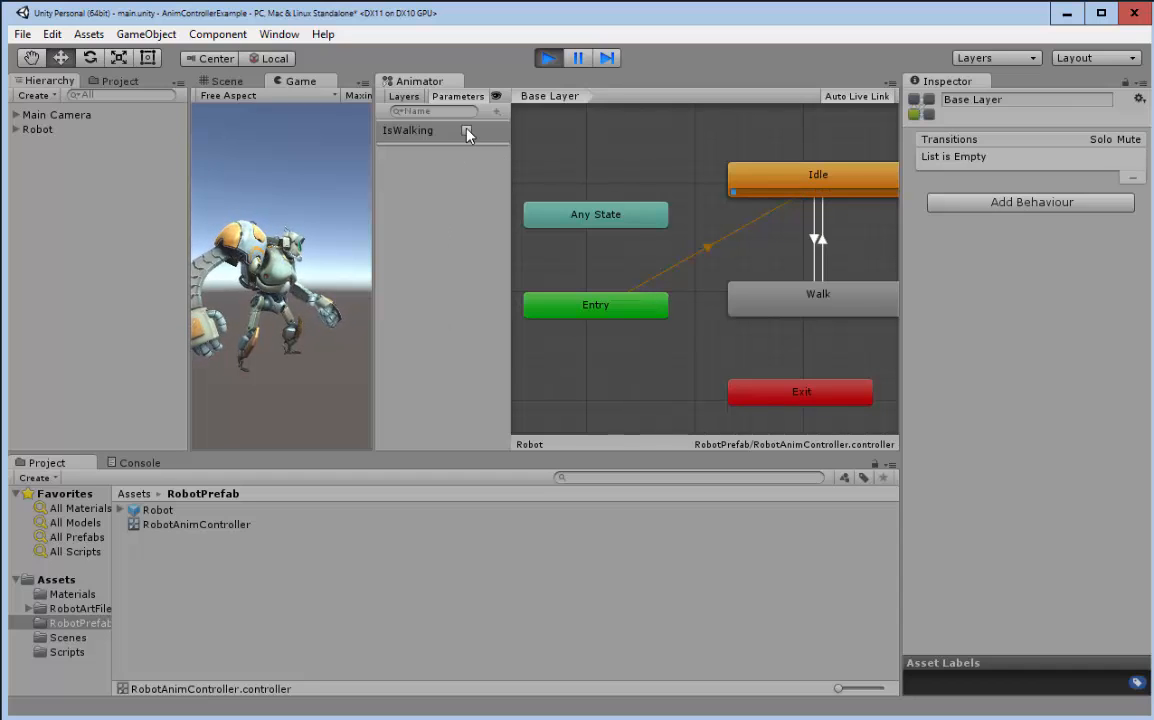
{"action": "left_click", "coordinate": [760, 296]}
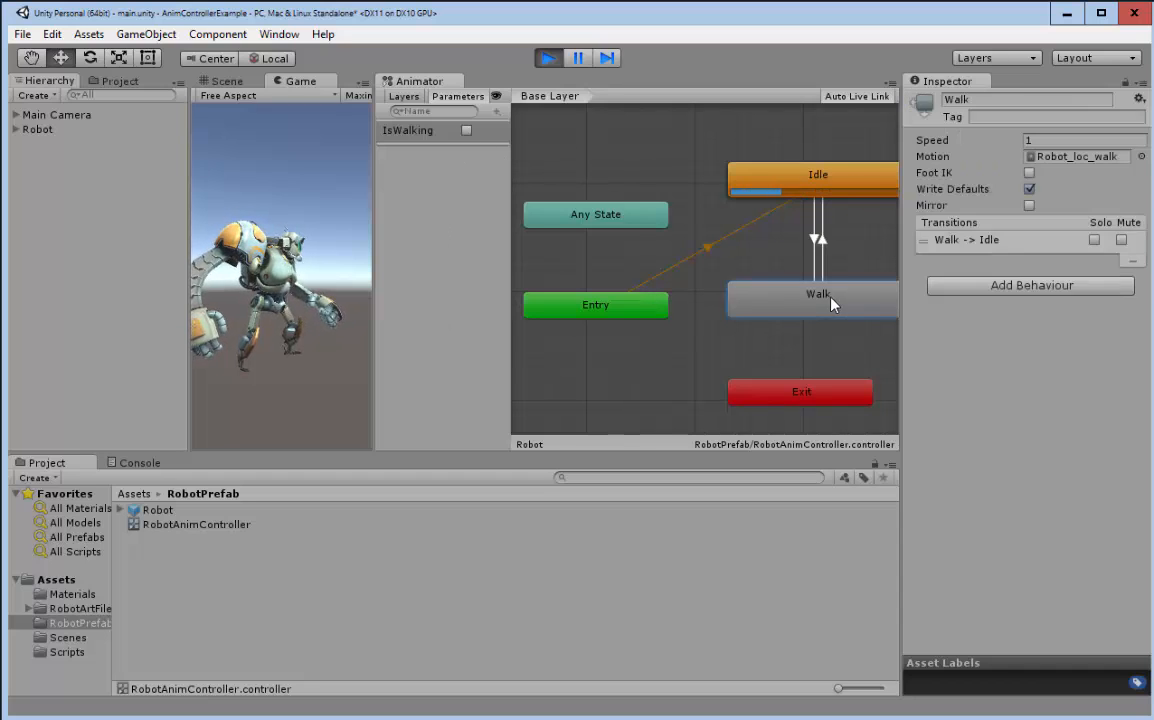
{"action": "left_click", "coordinate": [548, 58]}
Step: Turn off Has Exit Time for the Walk to Idle transition
{"action": "left_click", "coordinate": [818, 240]}
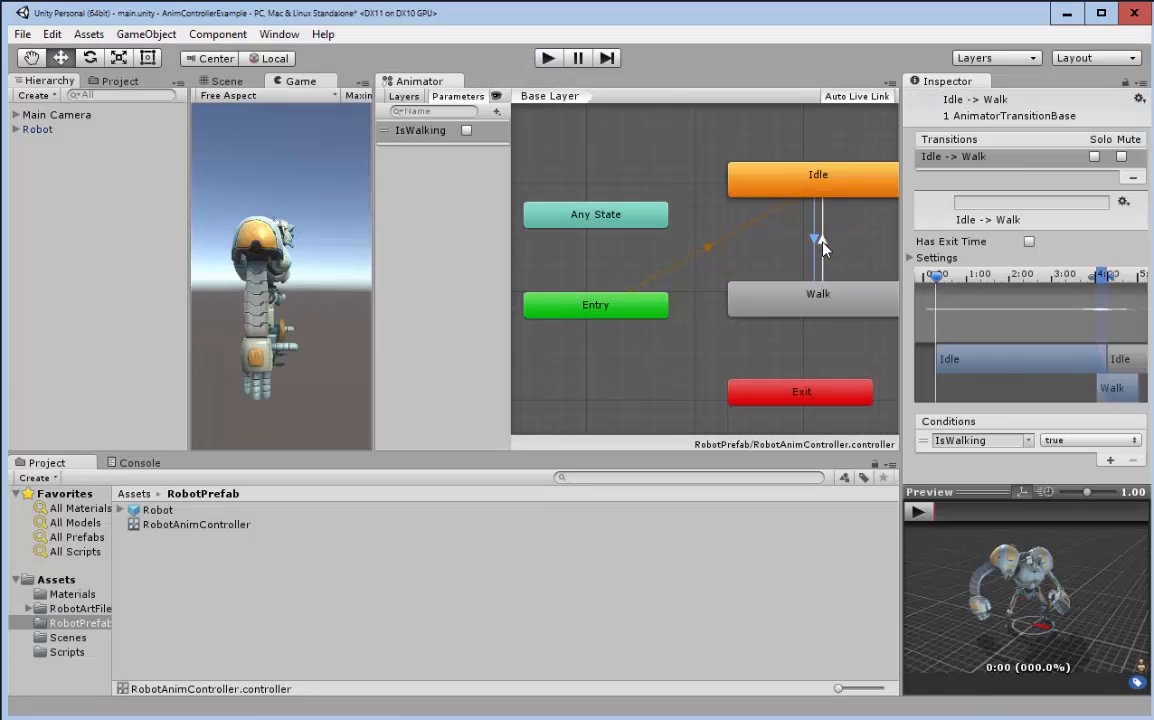
{"action": "left_click", "coordinate": [1029, 242]}
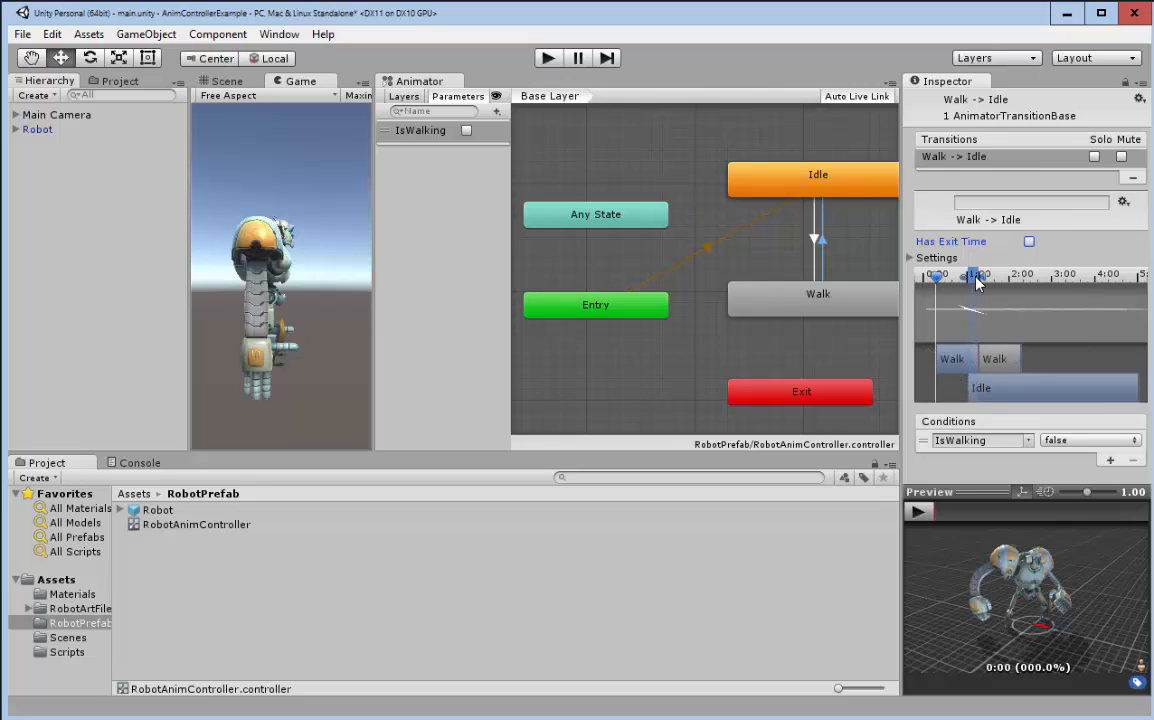
Step: Set the Walk to Idle transition's duration and offset to 0
{"action": "left_click_drag", "start_coordinate": [965, 280], "coordinate": [981, 283]}
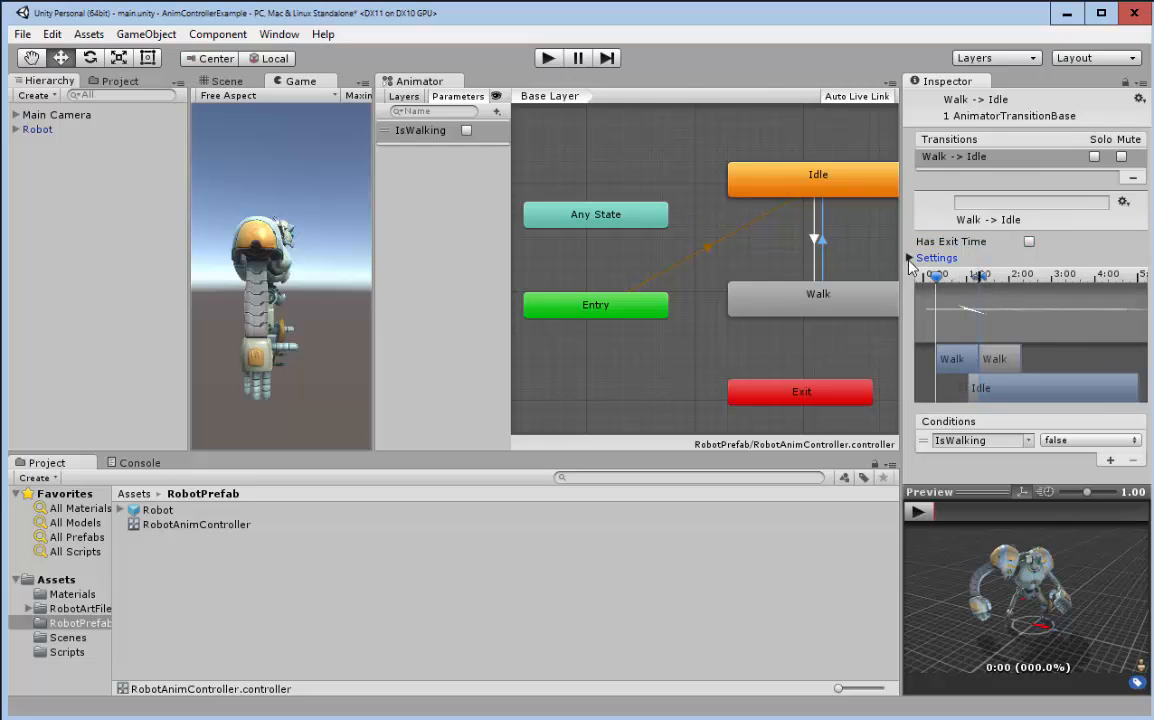
{"action": "left_click", "coordinate": [912, 257]}
{"action": "left_click", "coordinate": [1110, 307]}
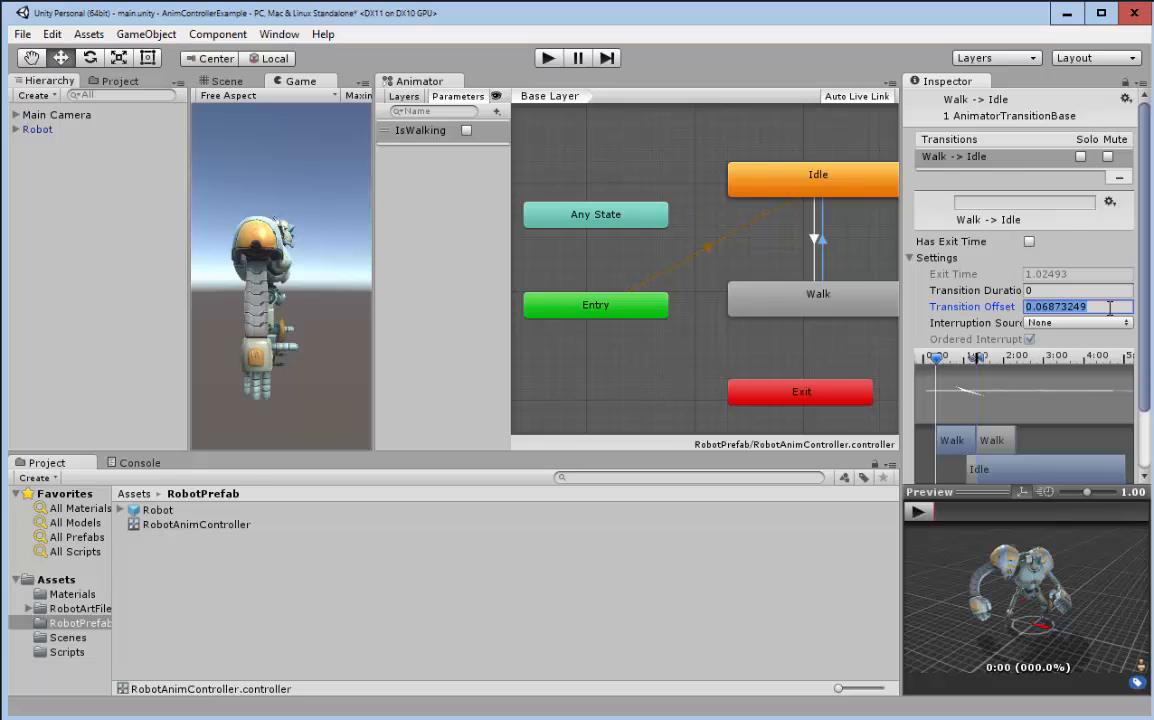
{"action": "type", "text": "0"}
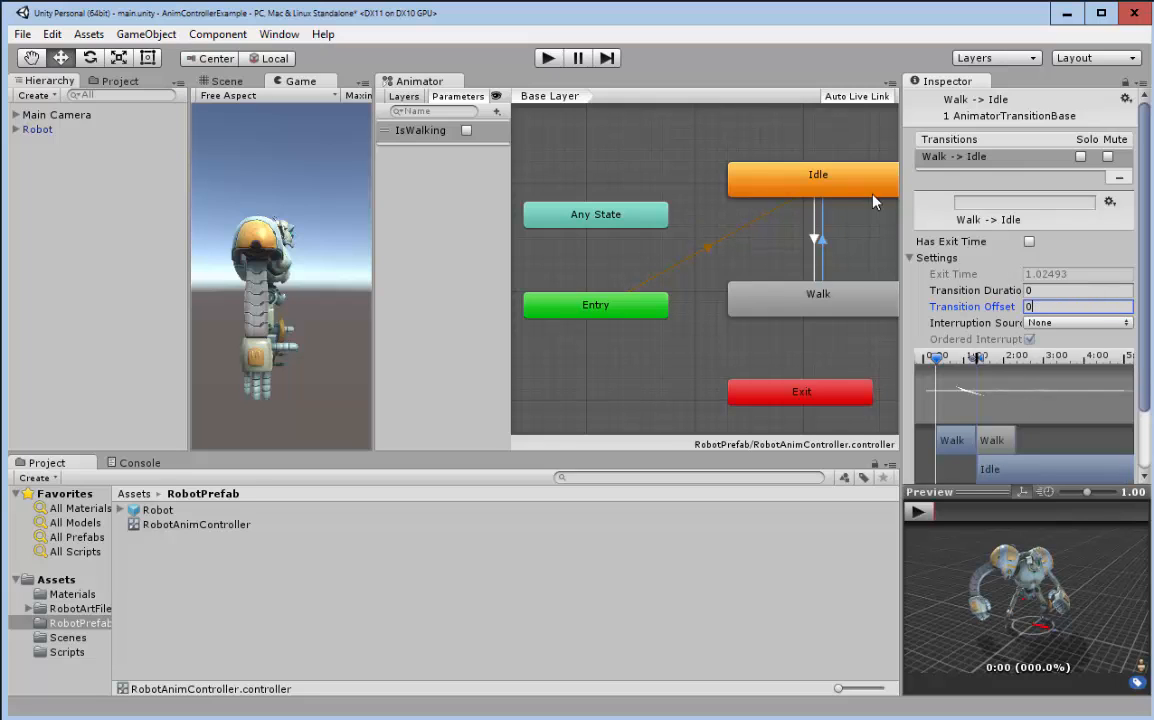
Step: Run the scene, turn IsWalking on and off to test the instant Walk to Idle transition, and stop the scene
{"action": "left_click", "coordinate": [546, 59]}
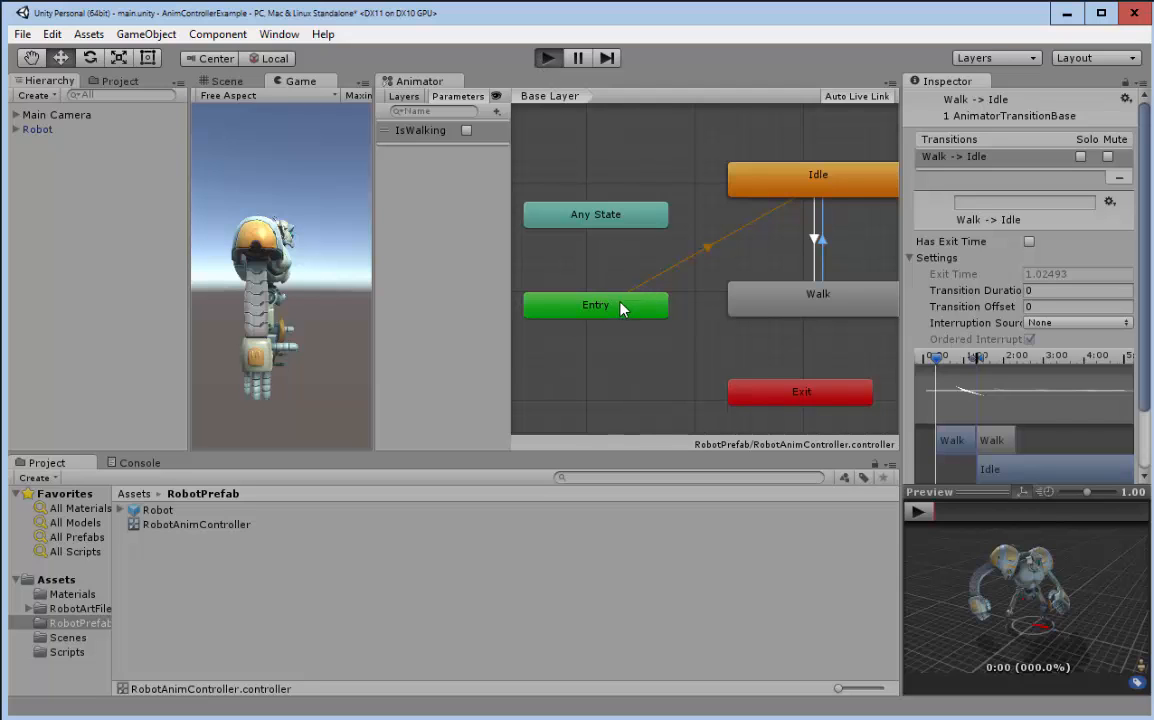
{"action": "left_click", "coordinate": [466, 131]}
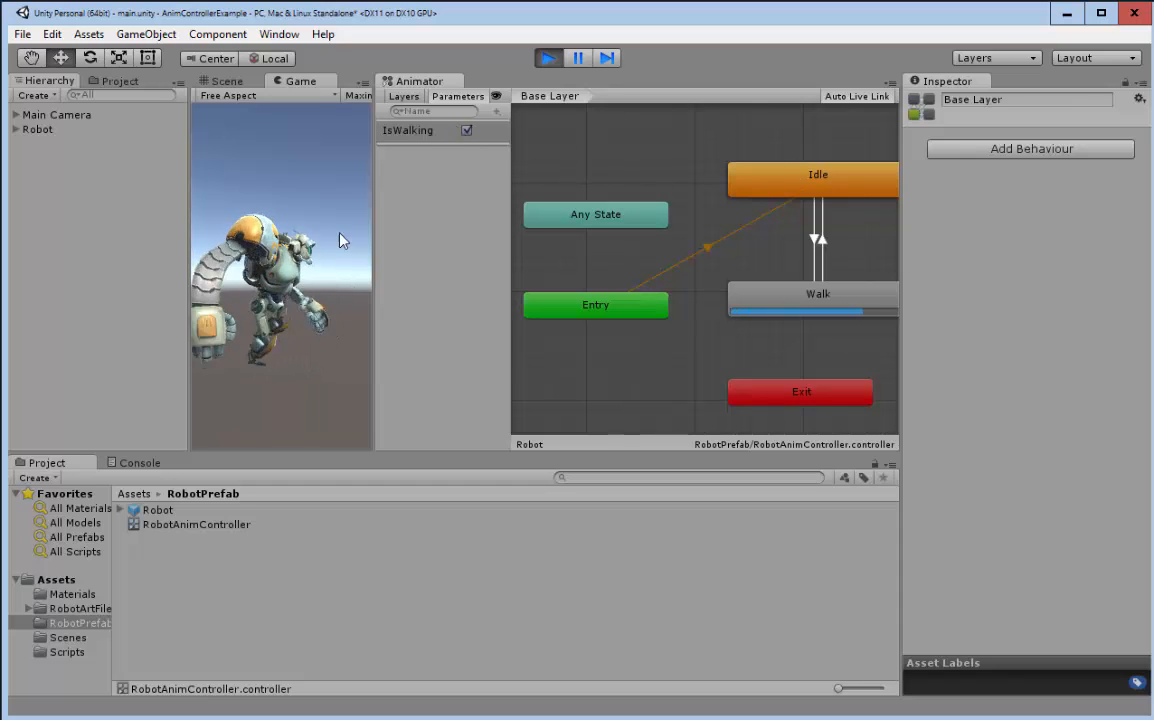
{"action": "left_click", "coordinate": [467, 131]}
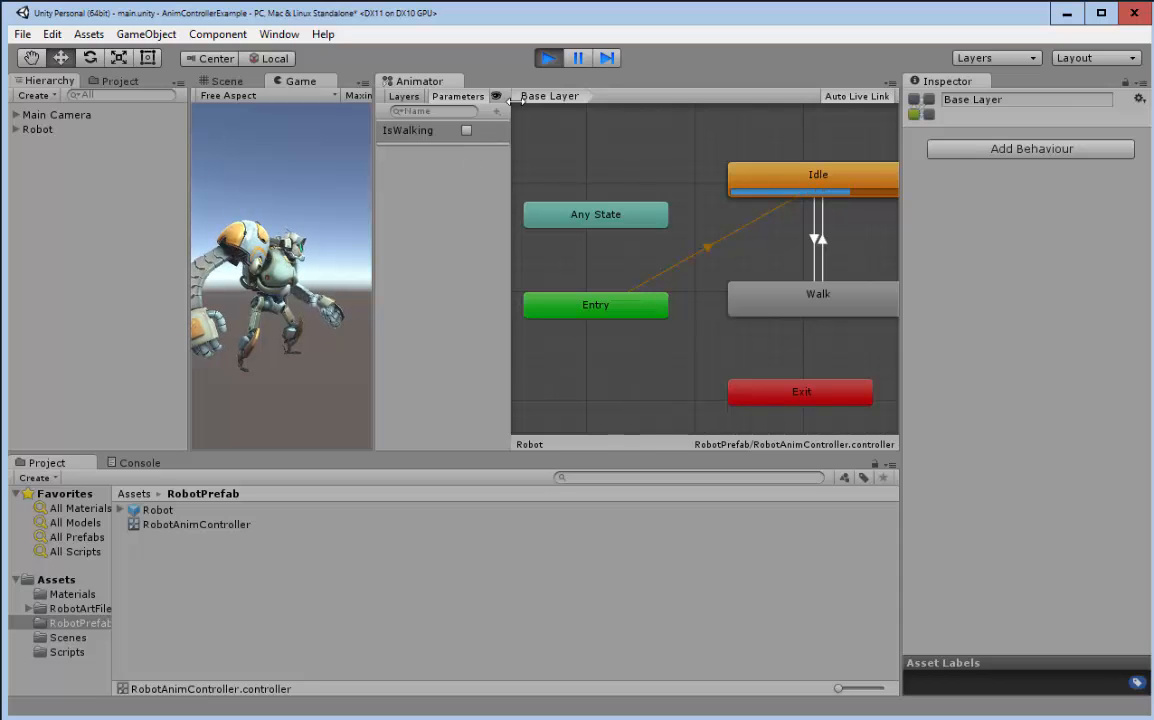
{"action": "left_click", "coordinate": [549, 59]}
Step: Shift the Idle clip earlier in the Walk to Idle transition timeline and widen the blend so the two clips overlap
{"action": "left_click", "coordinate": [820, 241]}
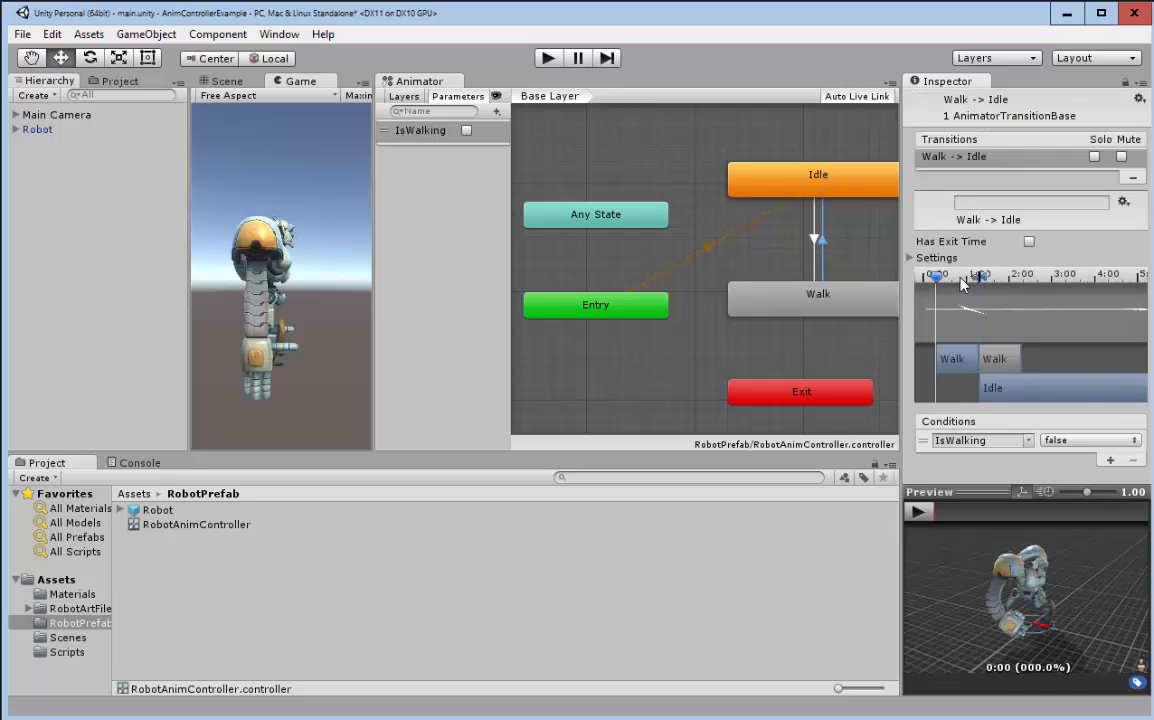
{"action": "left_click_drag", "start_coordinate": [1029, 384], "coordinate": [1018, 380]}
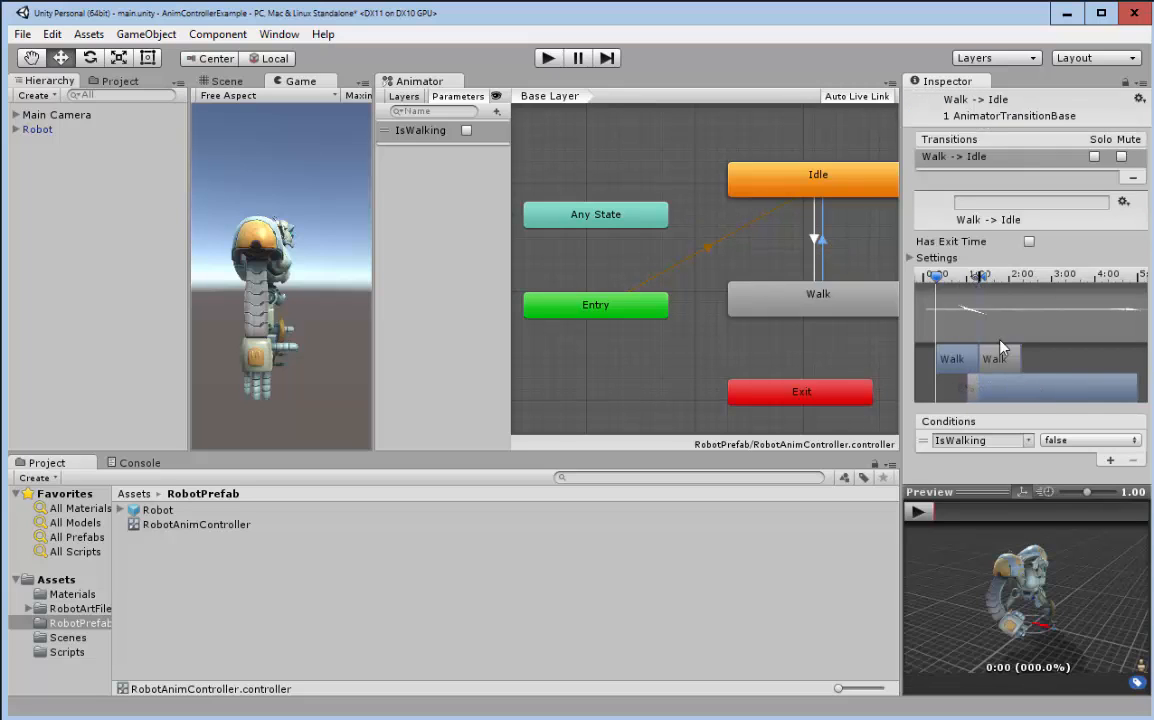
{"action": "left_click_drag", "start_coordinate": [977, 276], "coordinate": [963, 277]}
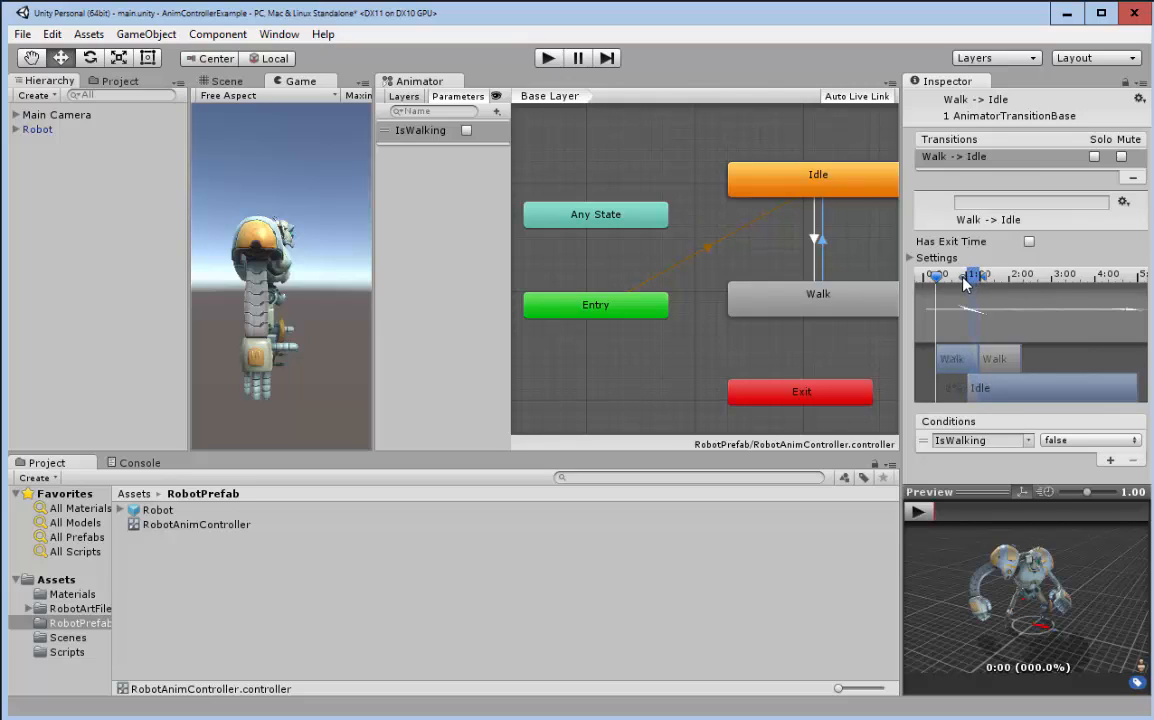
Step: Play the preview of the Walk to Idle transition to check the blend
{"action": "left_click", "coordinate": [924, 514]}
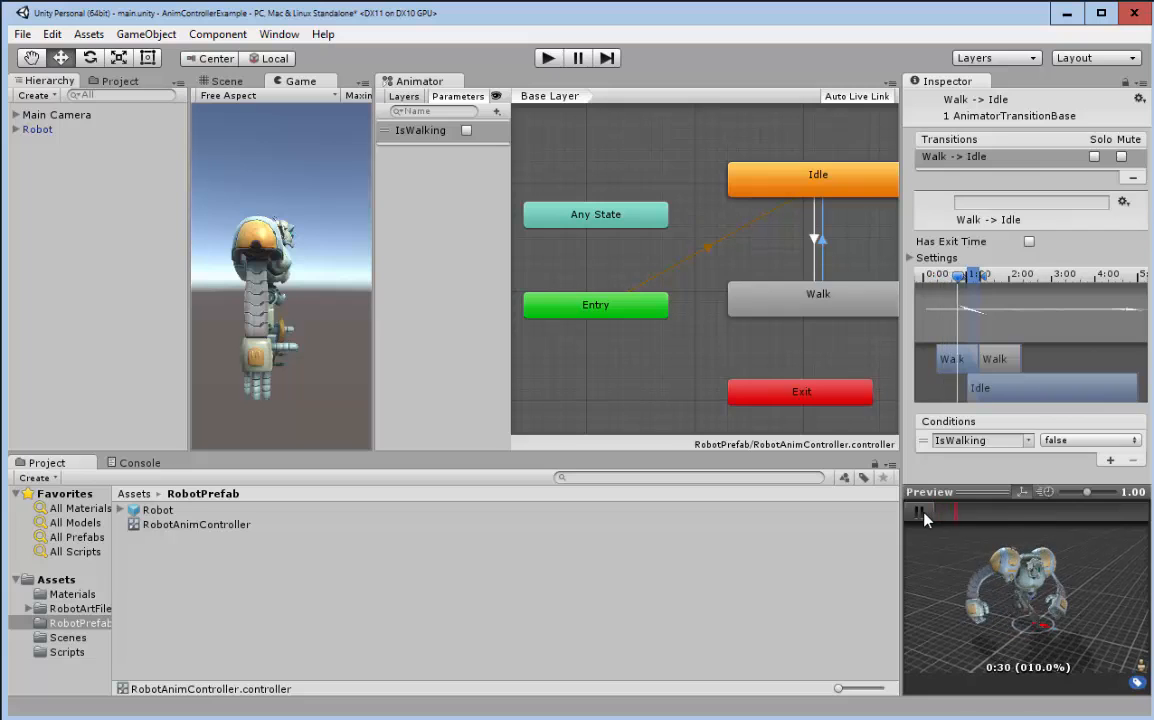
{"action": "left_click", "coordinate": [924, 513]}
{"action": "left_click", "coordinate": [924, 513]}
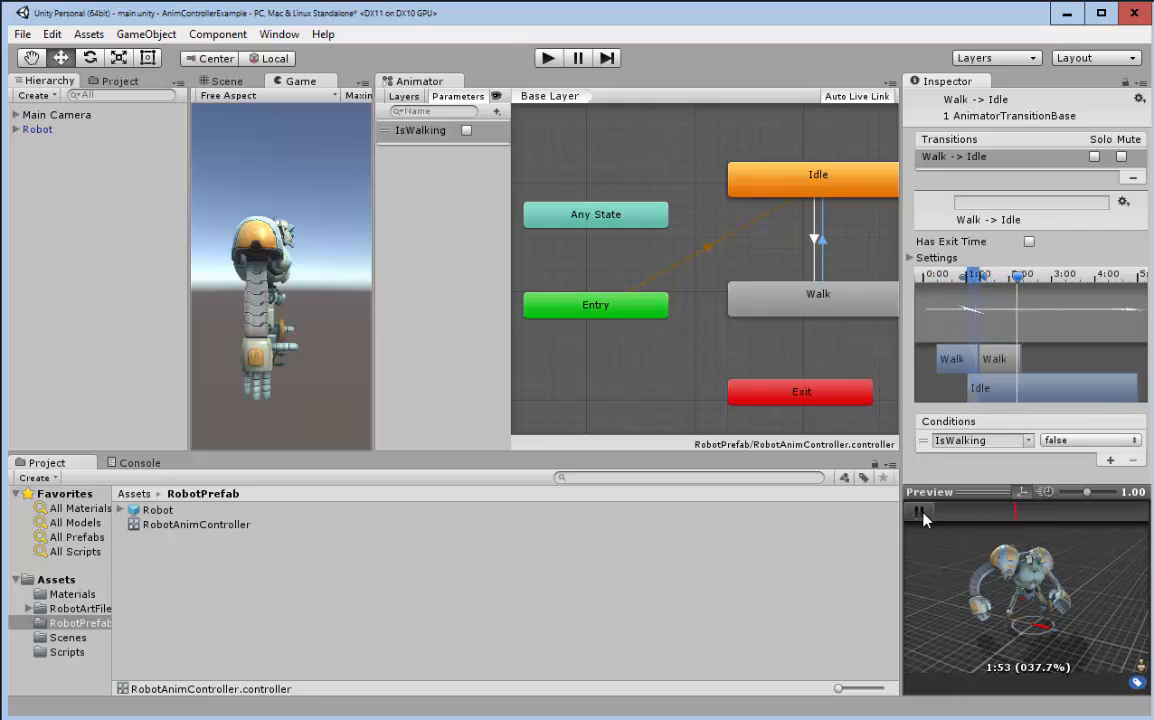
Step: Widen the Walk to Idle blend by starting the Idle clip earlier in the transition timeline, and preview it
{"action": "left_click", "coordinate": [924, 513]}
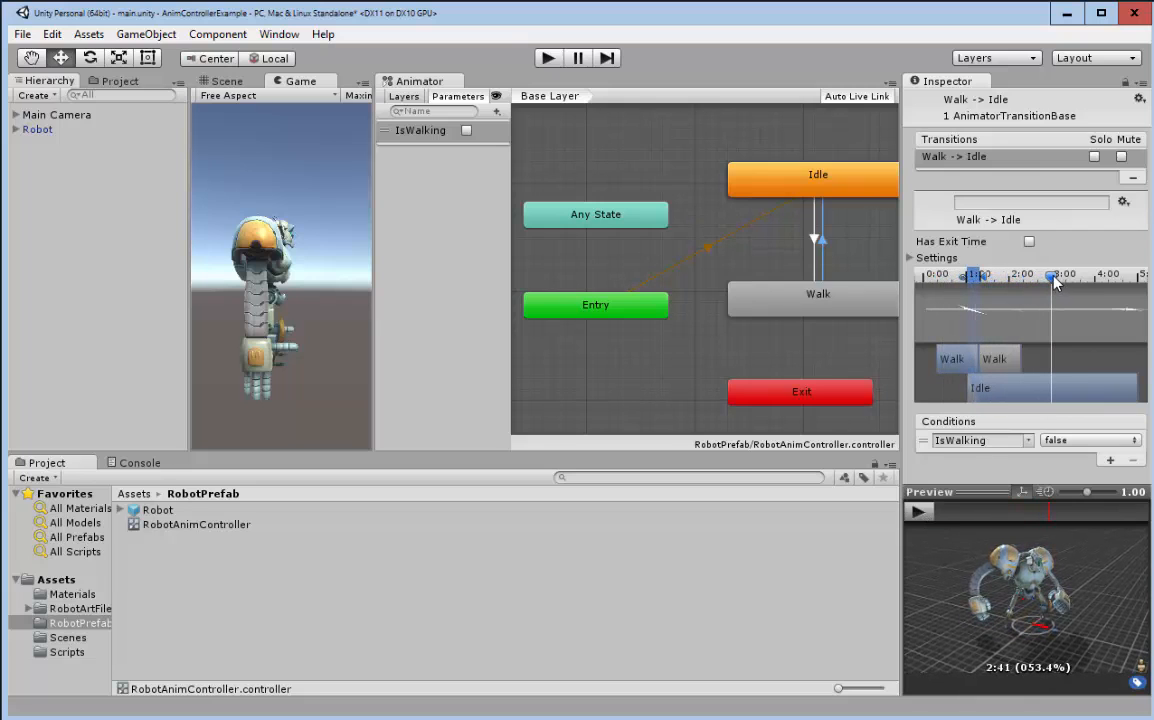
{"action": "left_click_drag", "start_coordinate": [1056, 283], "coordinate": [955, 283]}
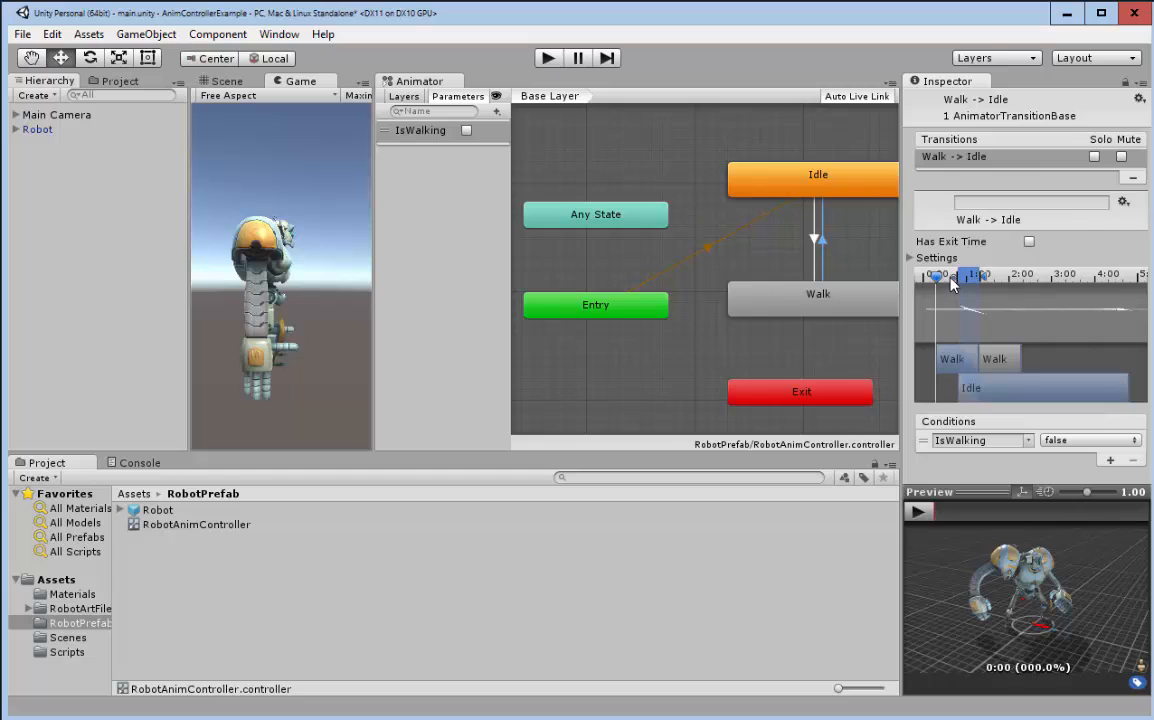
{"action": "left_click_drag", "start_coordinate": [960, 283], "coordinate": [953, 283]}
{"action": "left_click", "coordinate": [920, 514]}
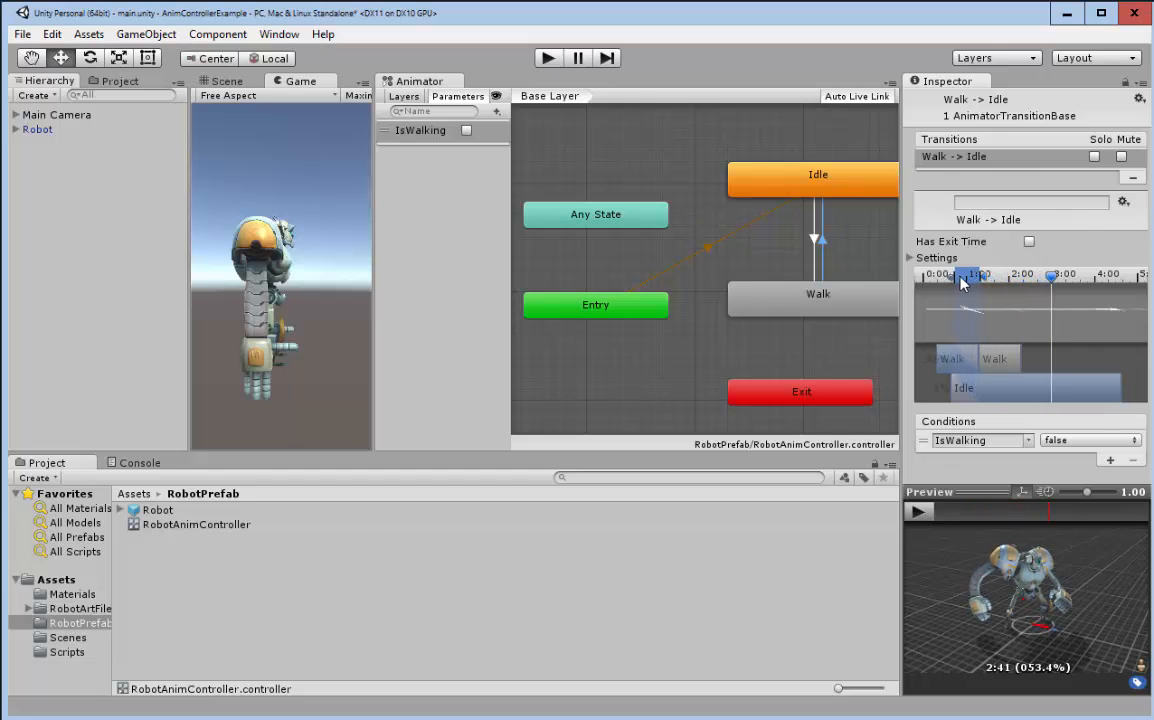
Step: Shorten the Walk to Idle blend by moving the Idle clip later in the transition timeline, and preview it from the start
{"action": "left_click_drag", "start_coordinate": [970, 395], "coordinate": [991, 396]}
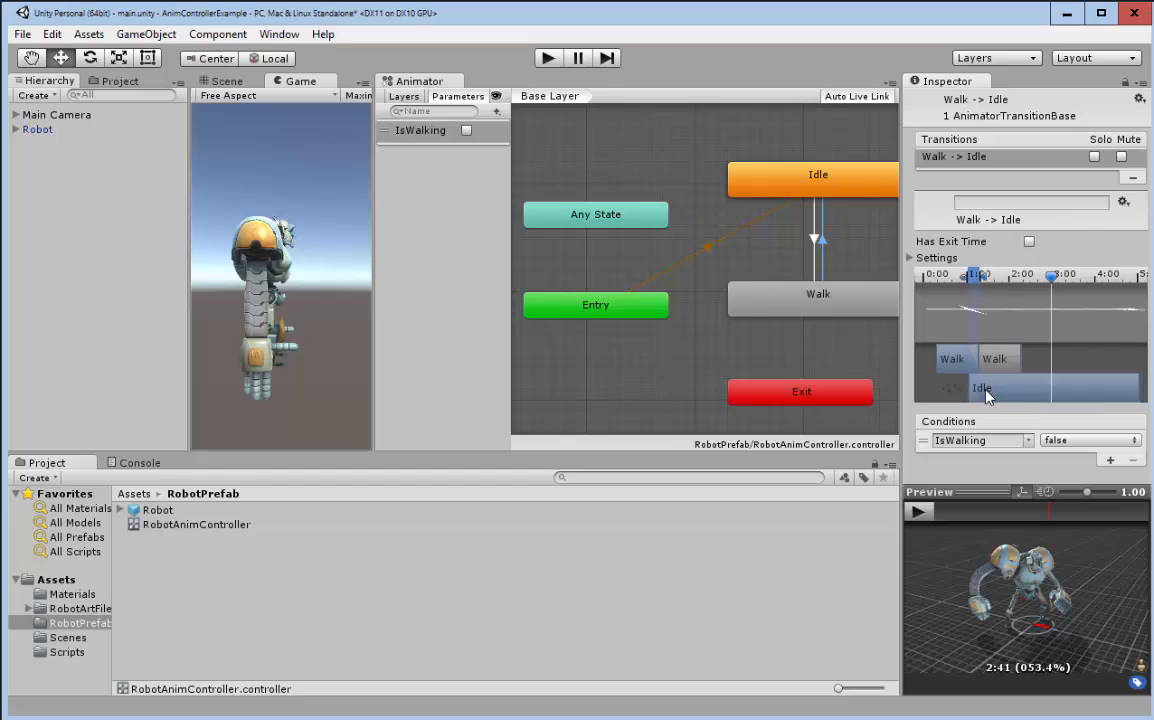
{"action": "left_click", "coordinate": [945, 291]}
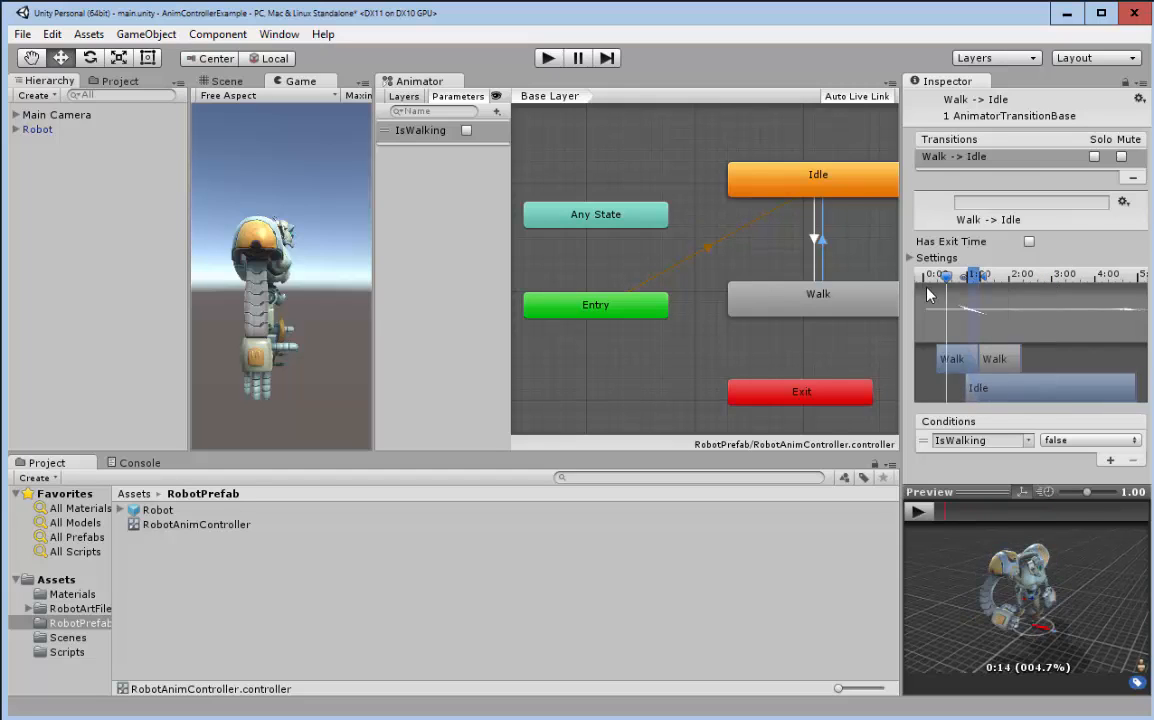
{"action": "left_click_drag", "start_coordinate": [928, 293], "coordinate": [922, 294]}
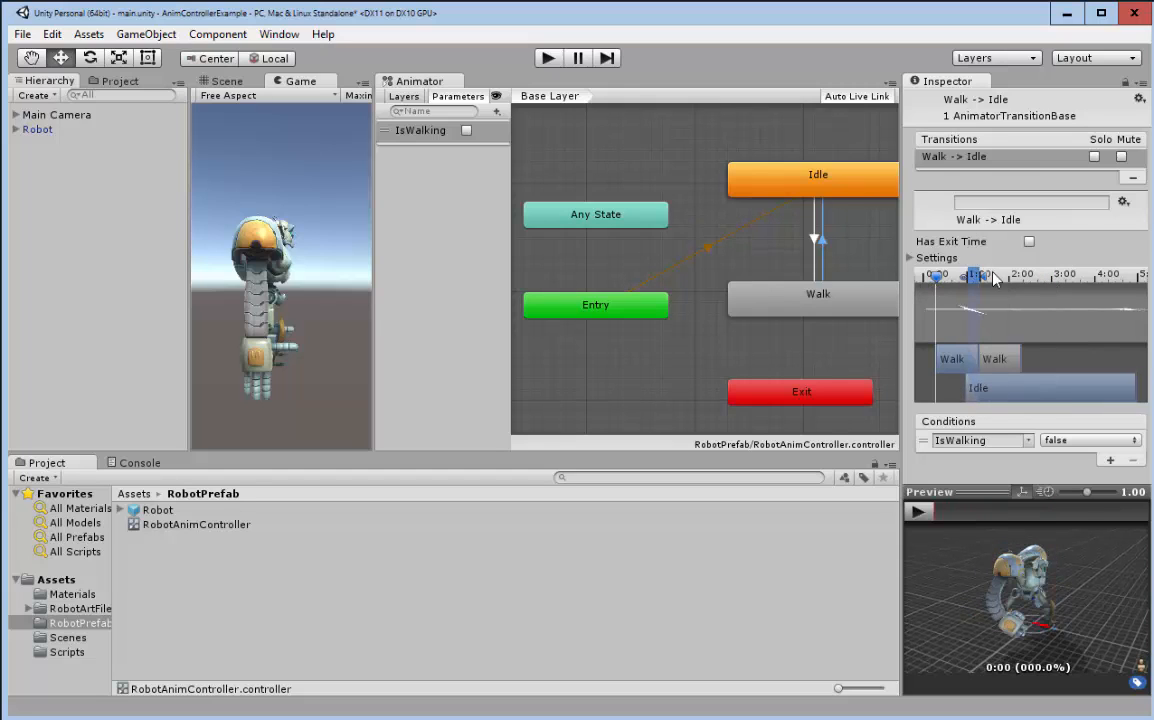
{"action": "left_click", "coordinate": [918, 510]}
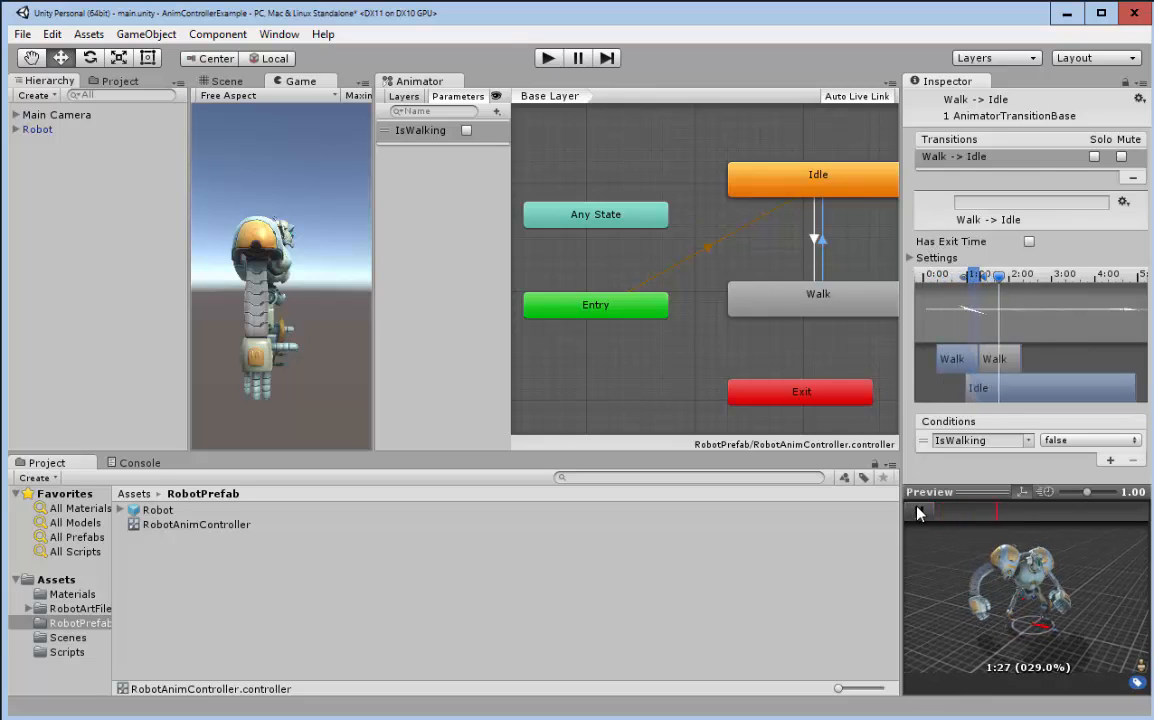
Step: Run the scene, switch IsWalking on and off twice to test the adjusted blend, stop the scene, and select the Idle to Walk transition
{"action": "left_click", "coordinate": [549, 58]}
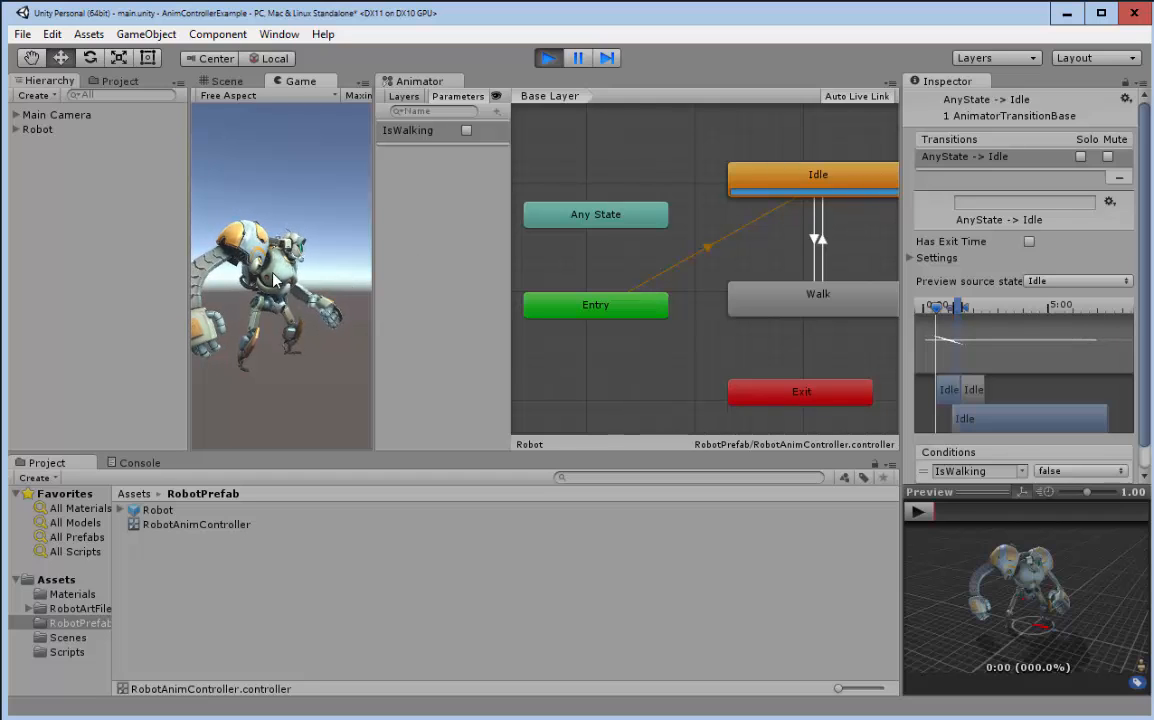
{"action": "left_click", "coordinate": [466, 130]}
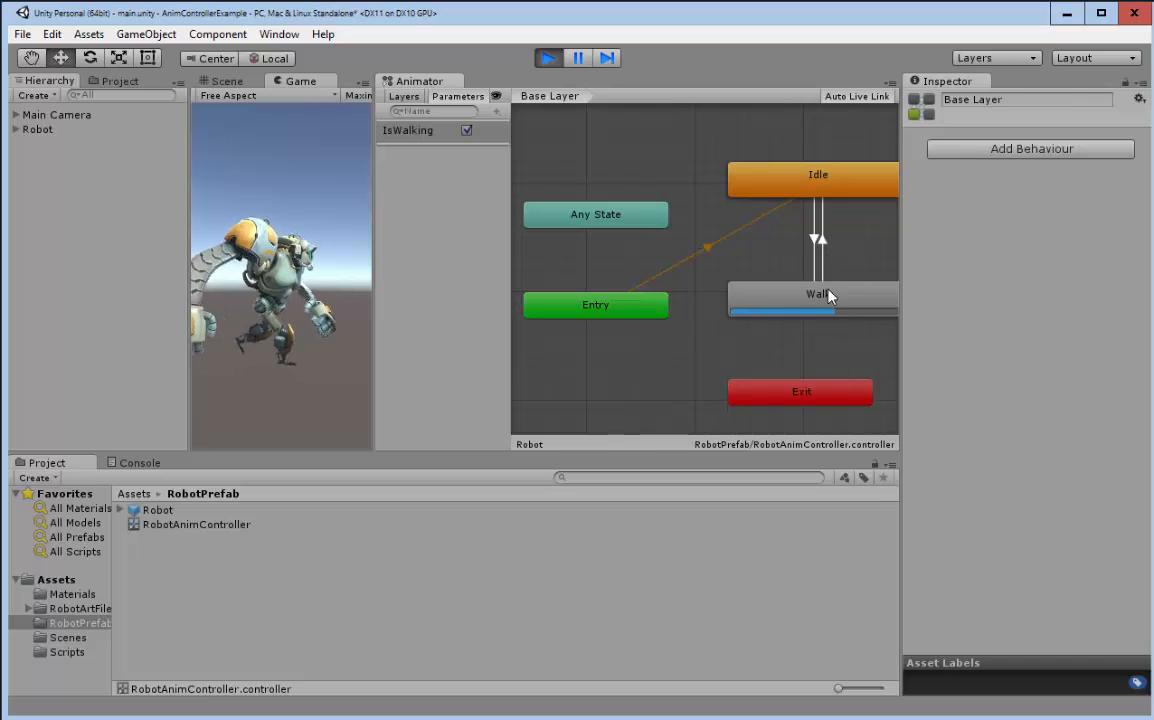
{"action": "left_click", "coordinate": [466, 131]}
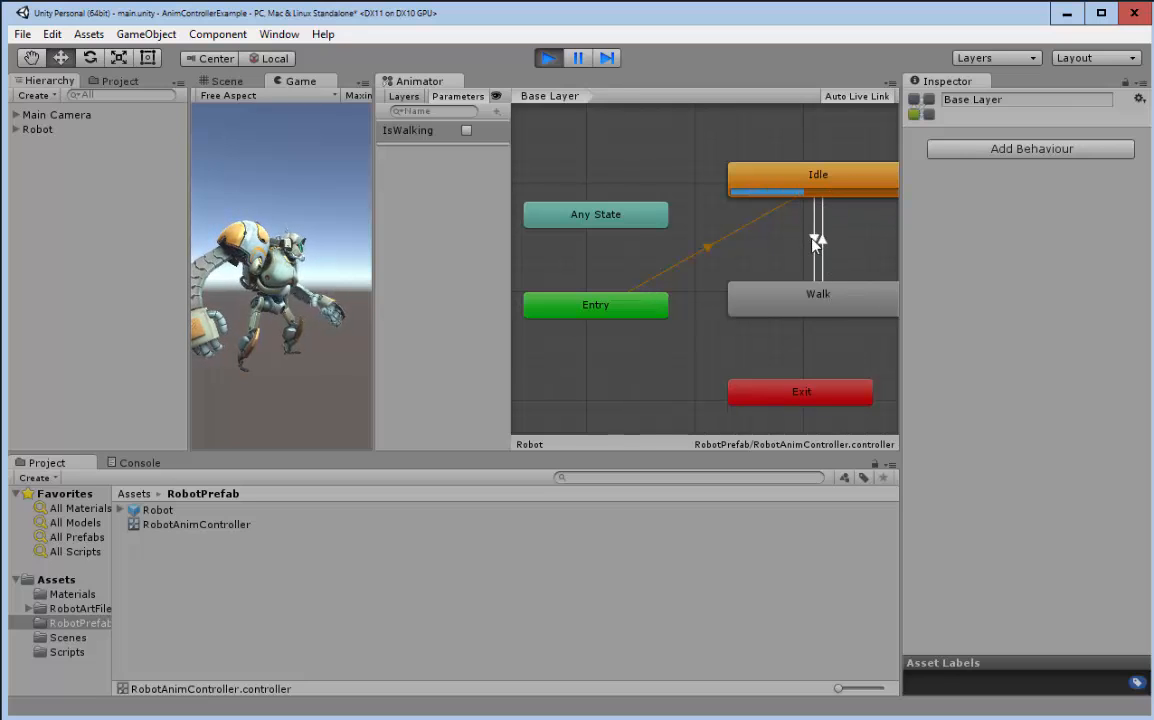
{"action": "left_click", "coordinate": [467, 131]}
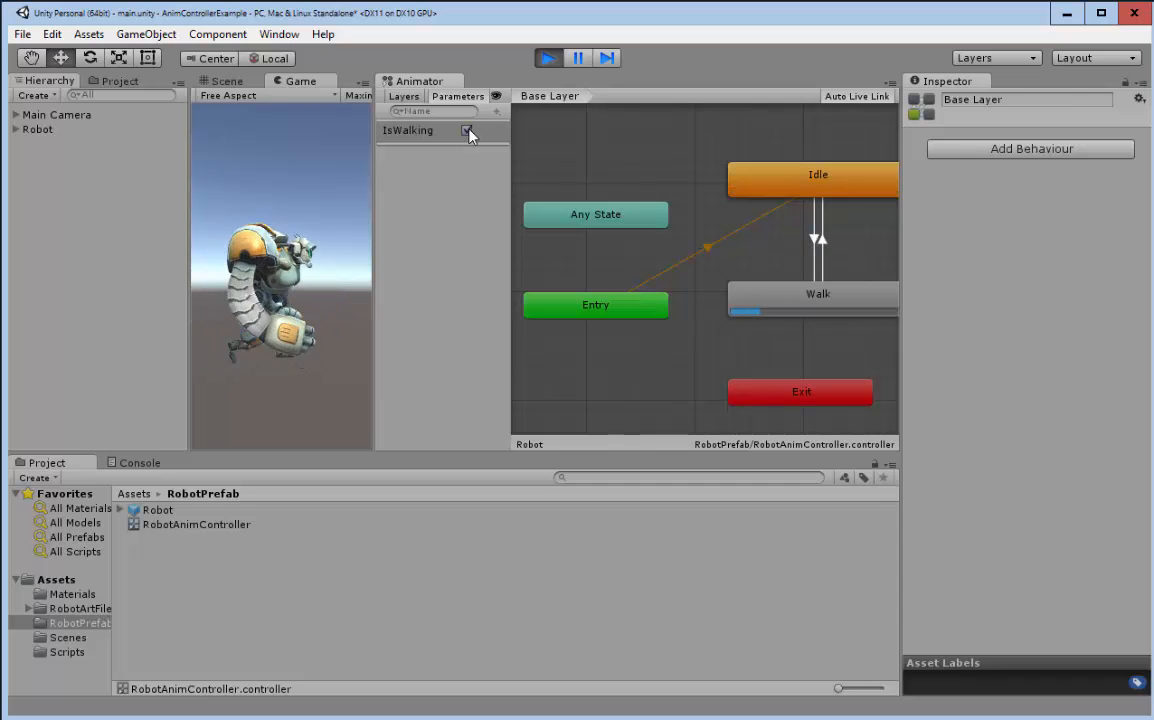
{"action": "left_click", "coordinate": [467, 131]}
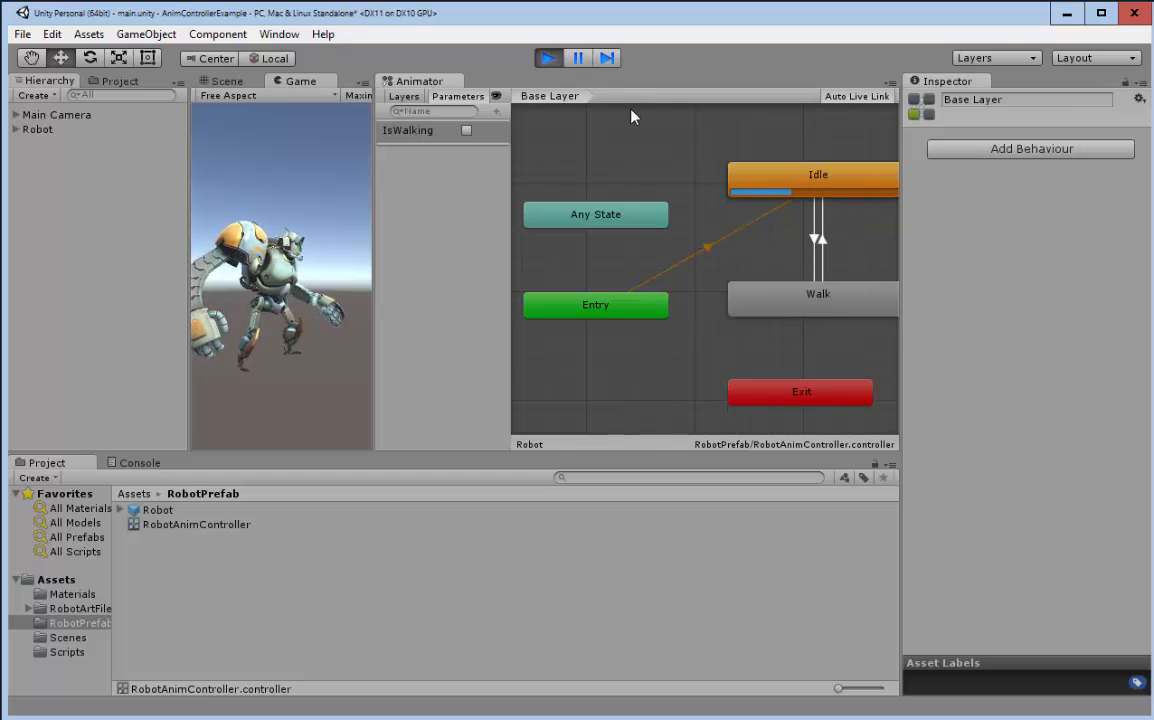
{"action": "left_click", "coordinate": [550, 58]}
{"action": "left_click", "coordinate": [818, 240]}
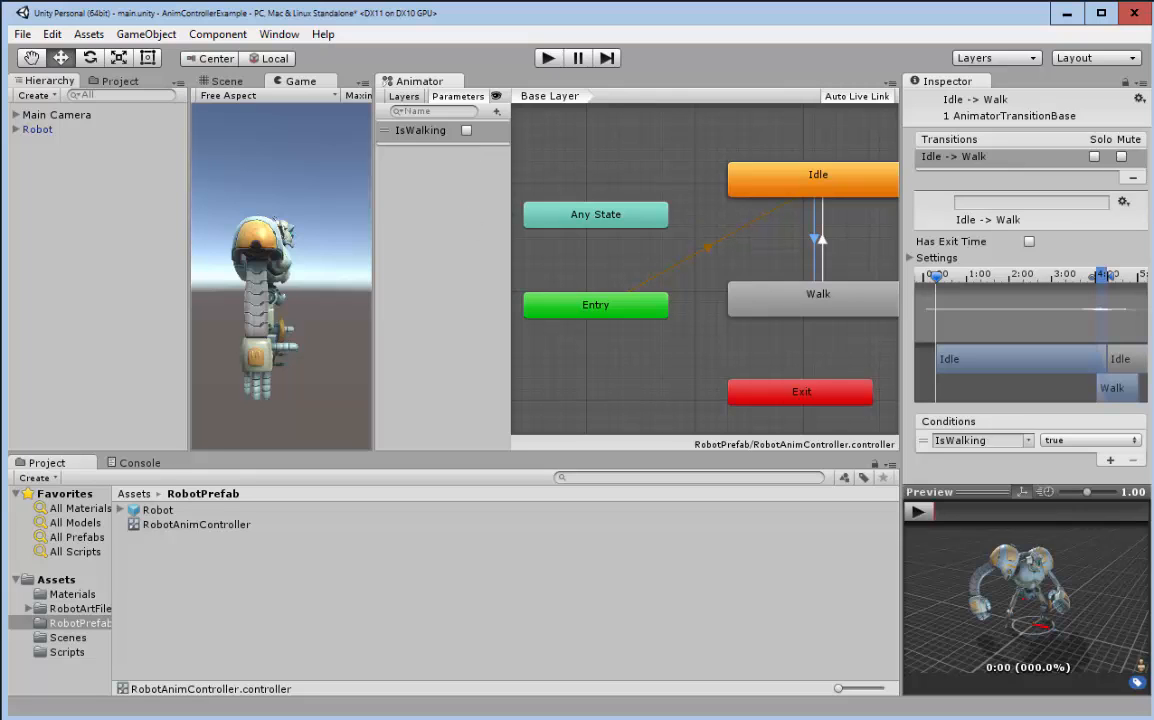
Step: Review the RobotLocomotionScript code in MonoDevelop at a larger text size, and return to Unity
{"action": "left_click_drag", "start_coordinate": [1150, 200], "coordinate": [476, 51]}
{"action": "double_click", "coordinate": [477, 54]}
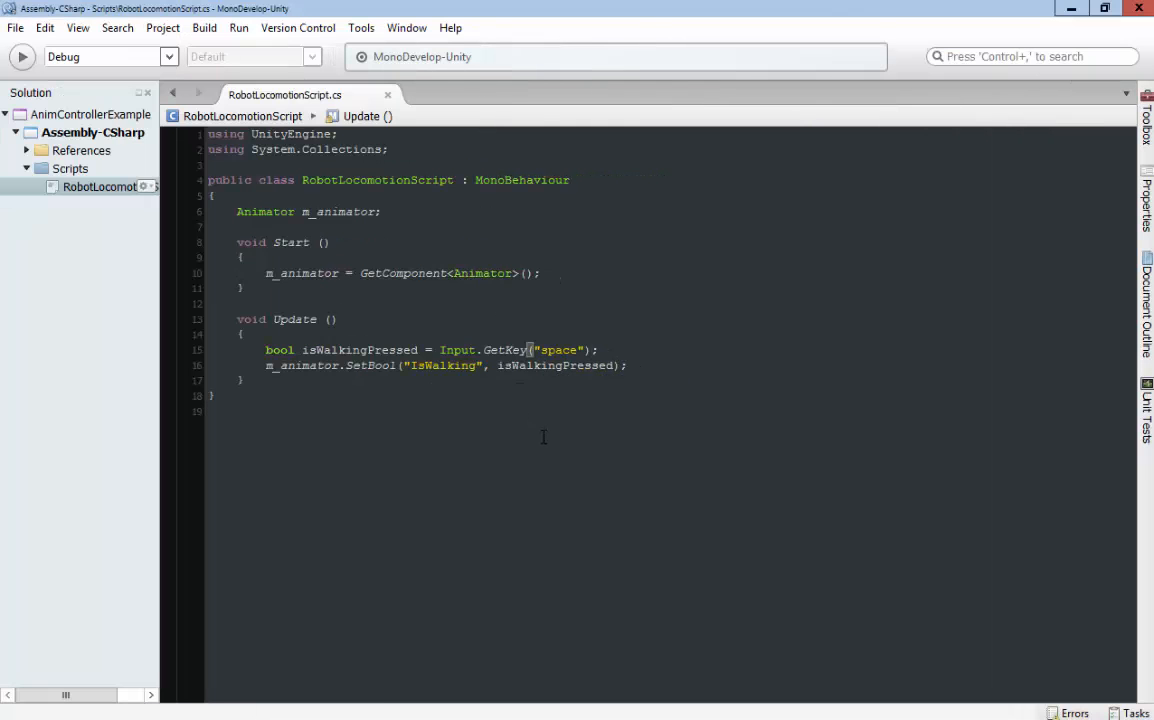
{"action": "scroll", "coordinate": [543, 436], "scroll_direction": "up", "scroll_amount": 5, "text": "ctrl"}
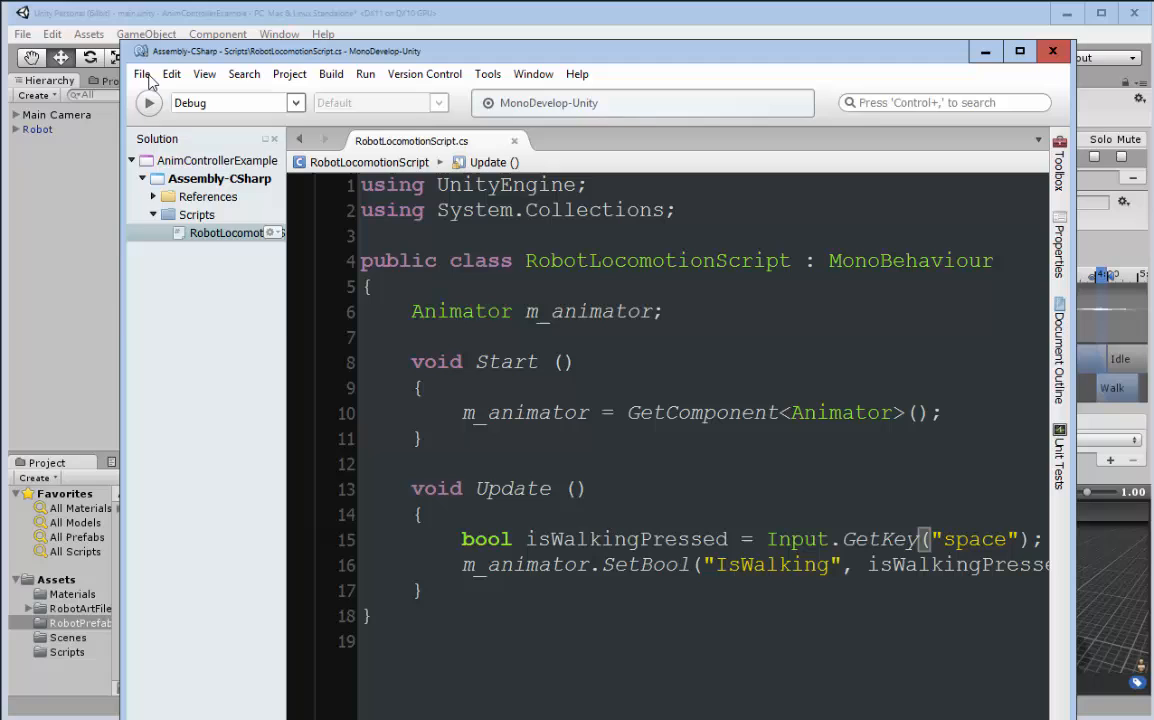
{"action": "left_click", "coordinate": [142, 75]}
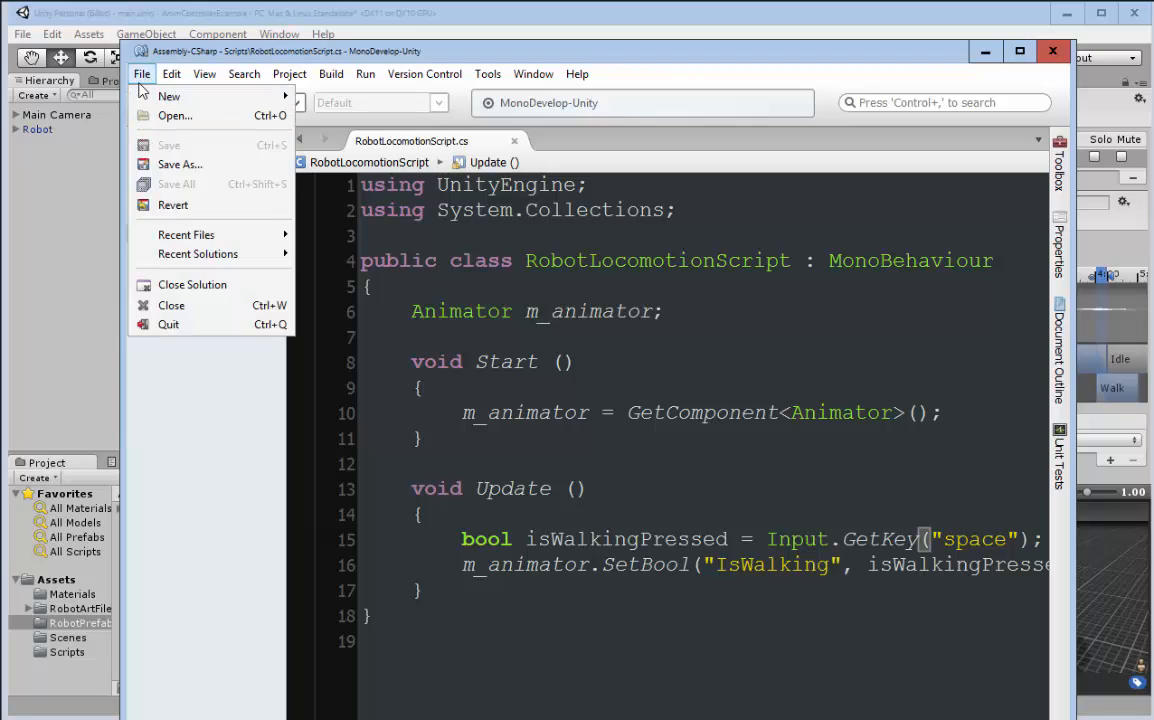
{"action": "left_click", "coordinate": [986, 53]}
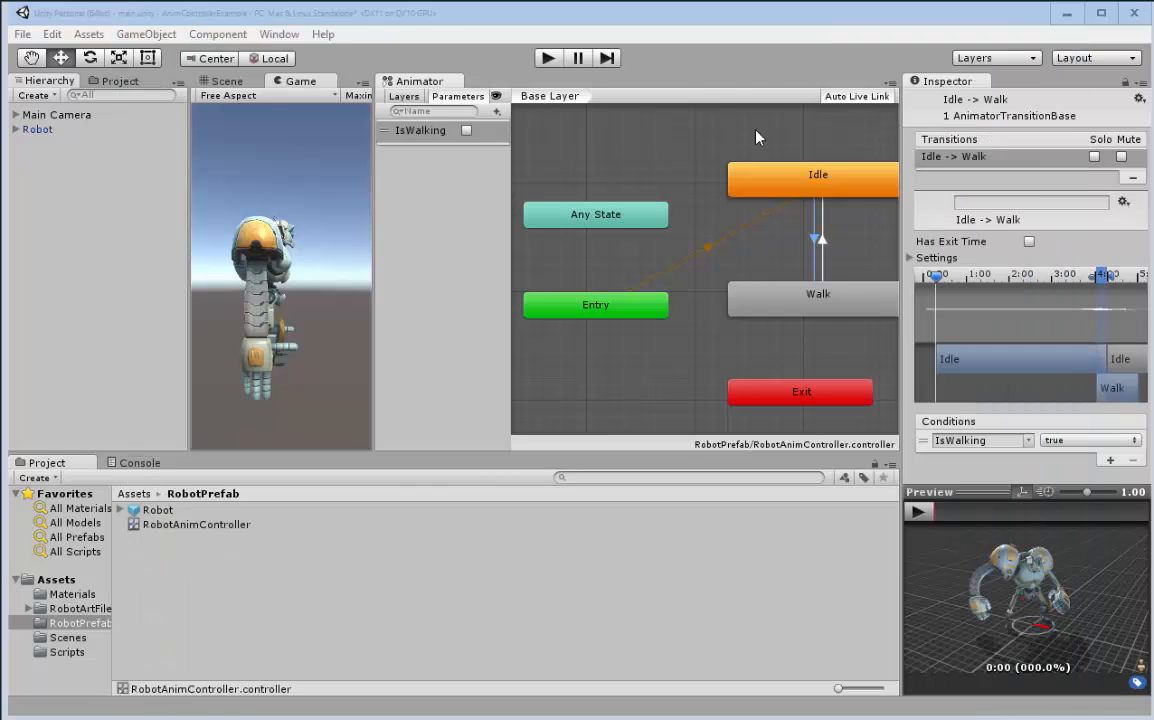
Step: Add the Robot Locomotion Script component to the Robot prefab and check that the Robot in the scene has it
{"action": "left_click", "coordinate": [36, 129]}
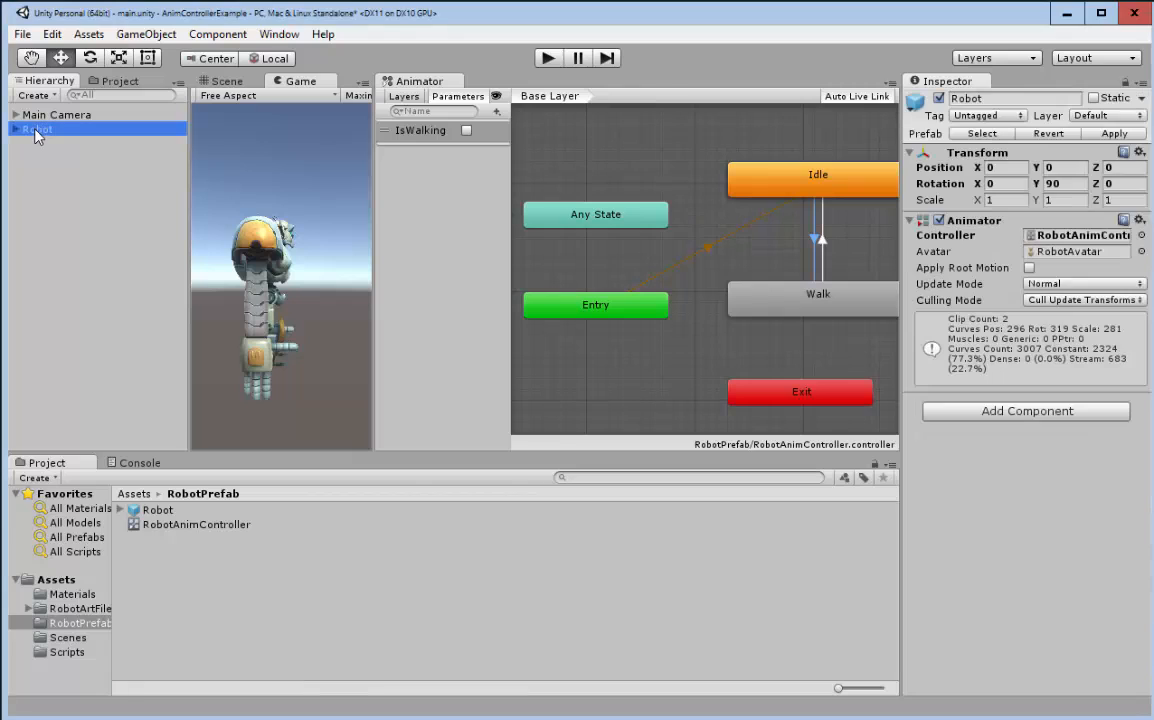
{"action": "left_click", "coordinate": [157, 511]}
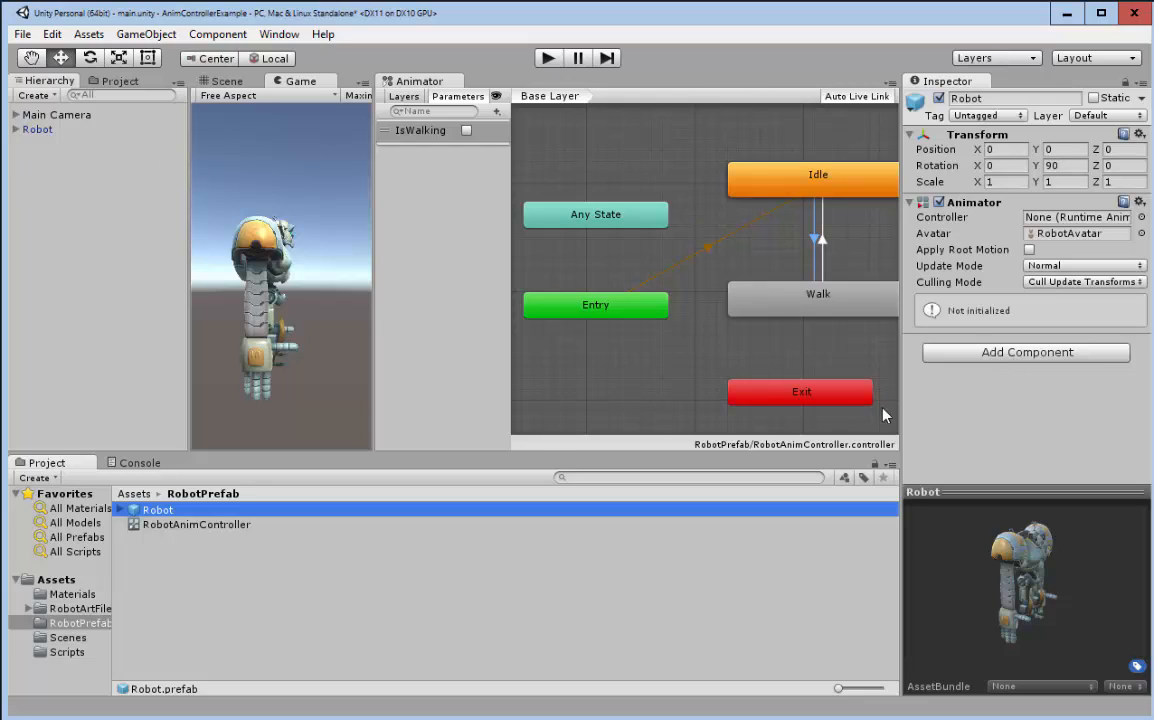
{"action": "left_click", "coordinate": [990, 358]}
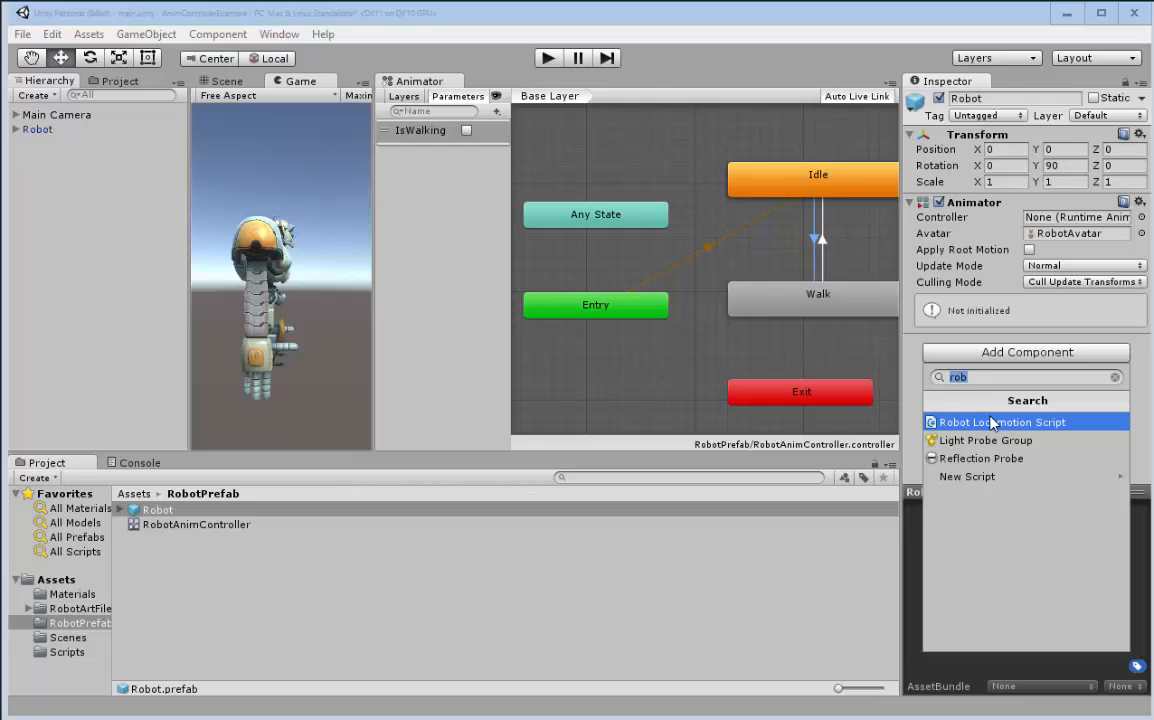
{"action": "type", "text": "loc"}
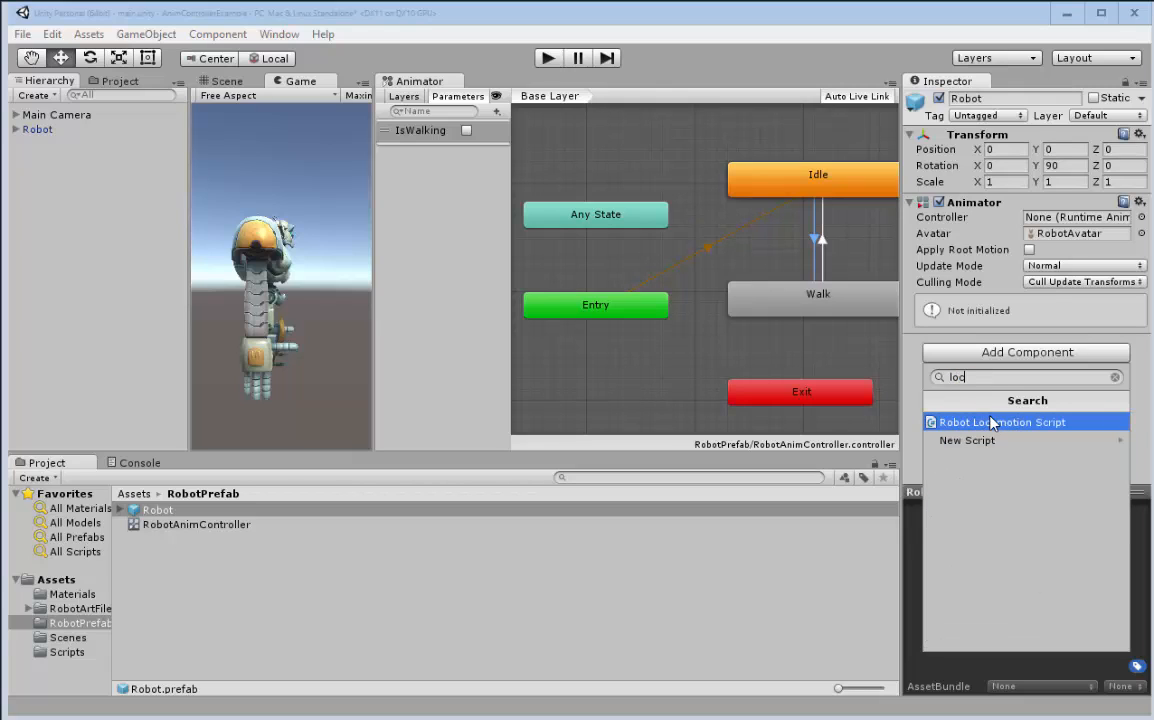
{"action": "left_click", "coordinate": [990, 422]}
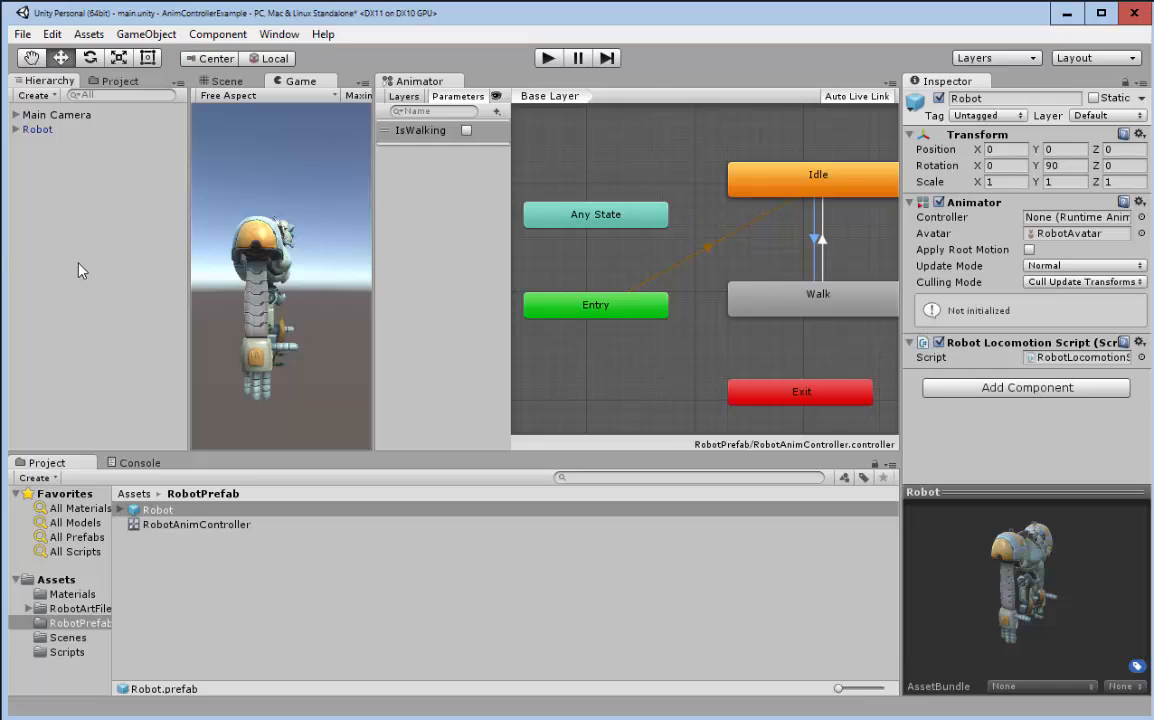
{"action": "left_click", "coordinate": [30, 130]}
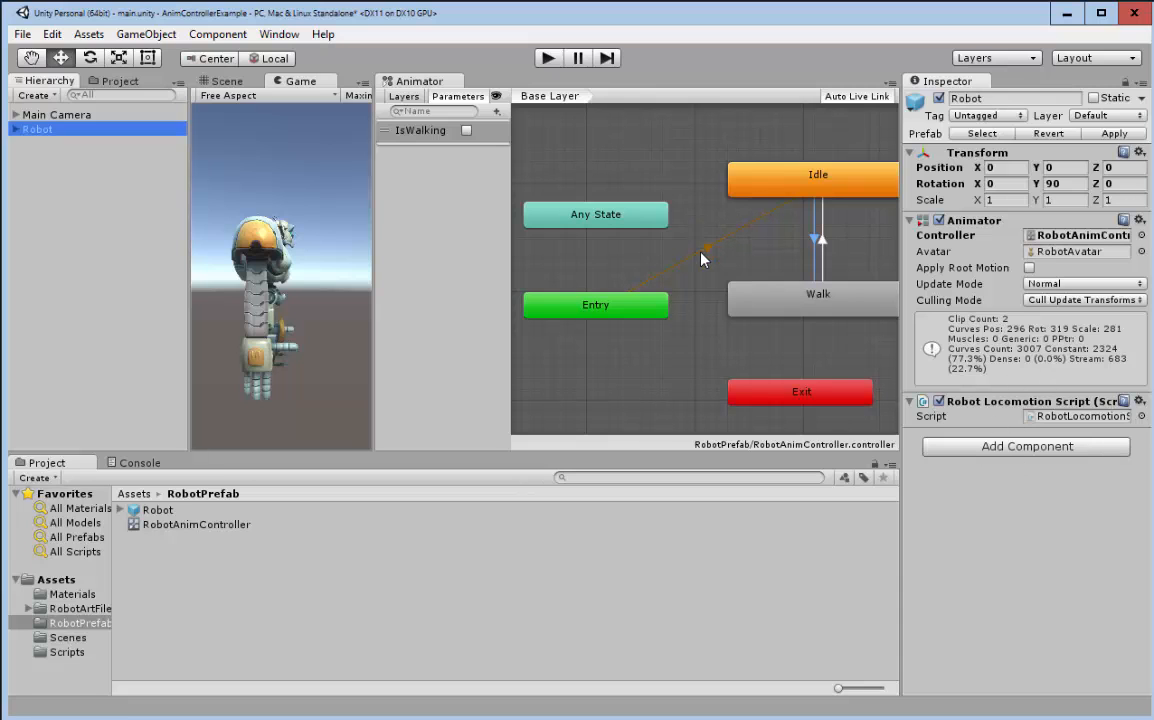
Step: Run the scene, trigger the script's walk input repeatedly to test switching between Idle and Walk, and stop the scene
{"action": "left_click", "coordinate": [548, 58]}
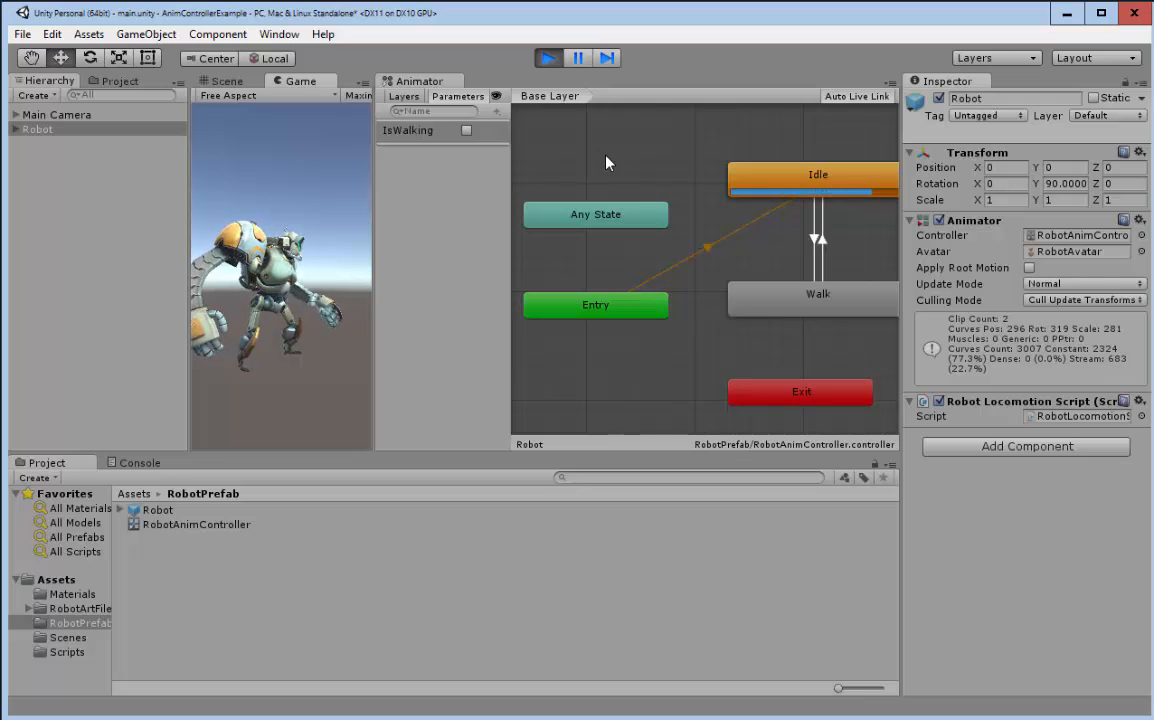
{"action": "key", "text": "Up"}
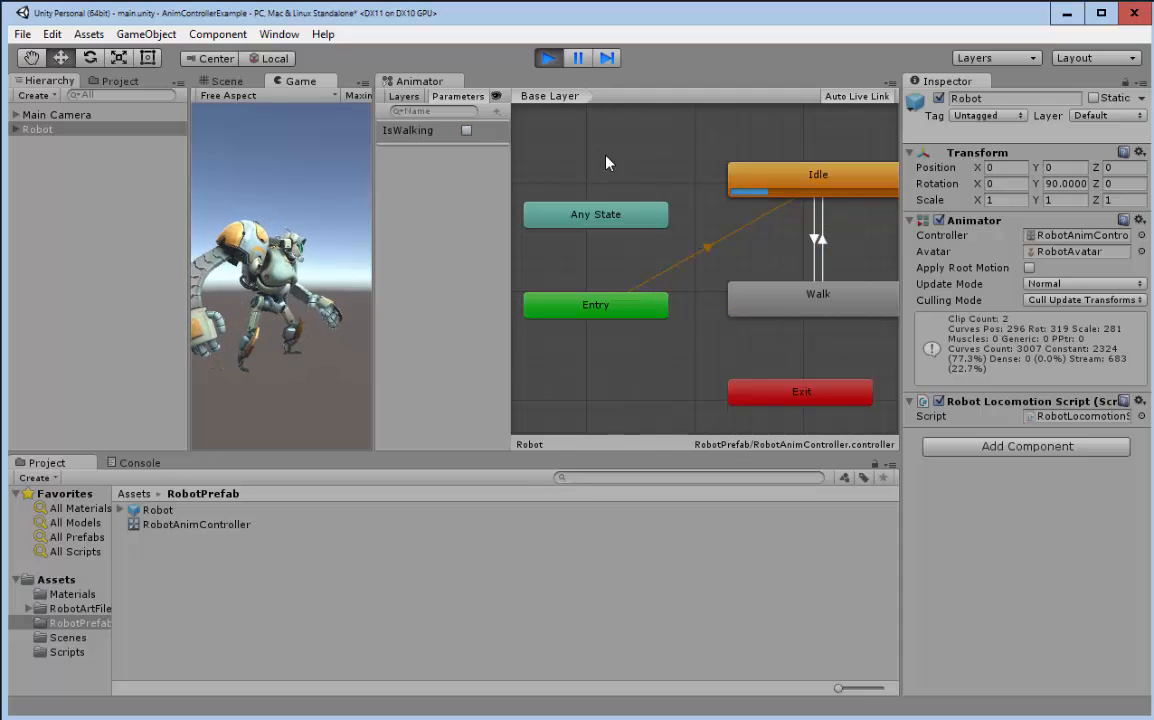
{"action": "key", "text": "Up"}
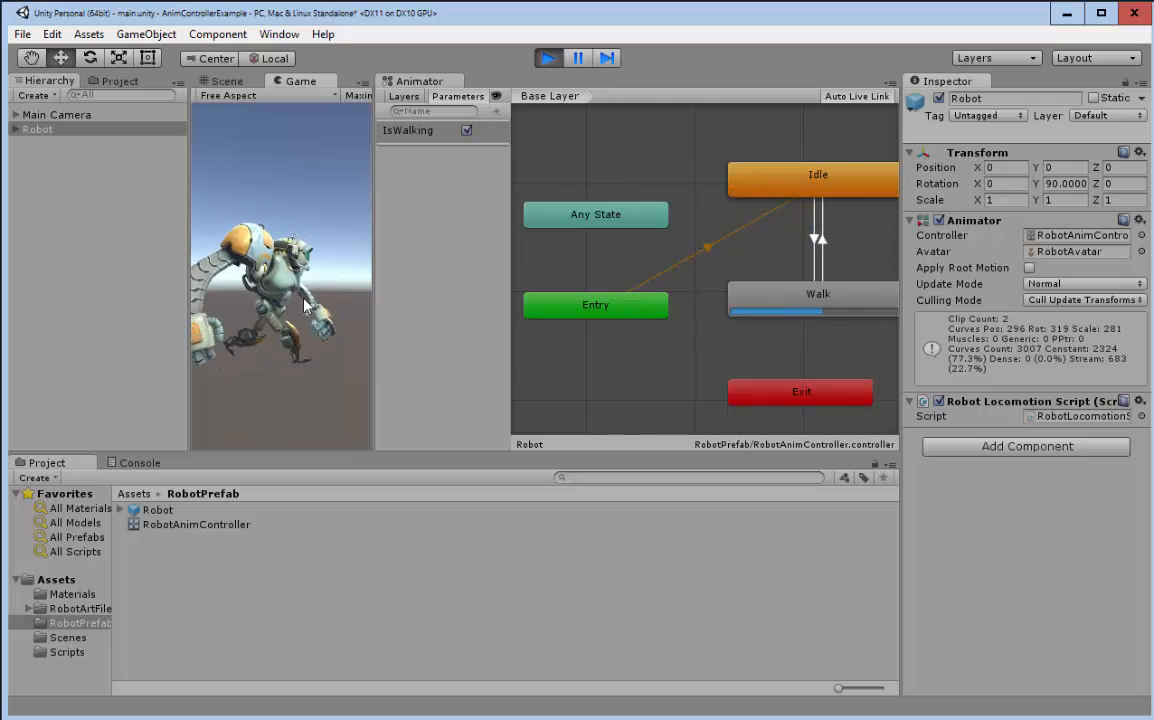
{"action": "key", "text": "Up"}
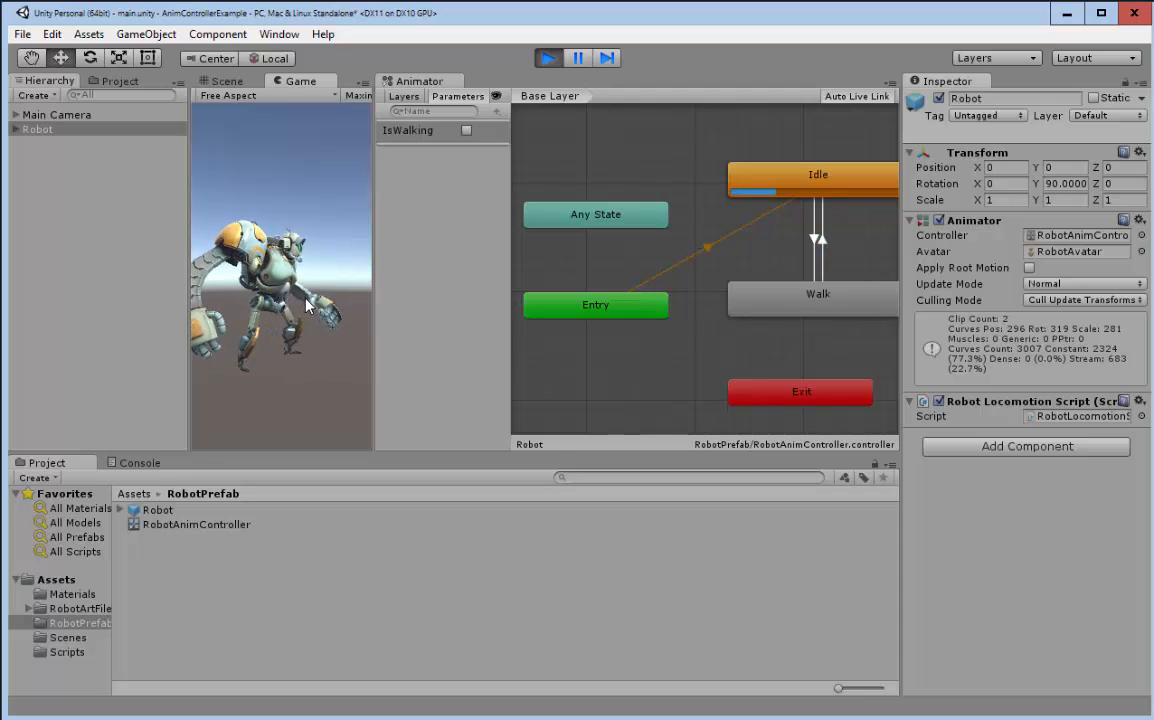
{"action": "key", "text": "Up"}
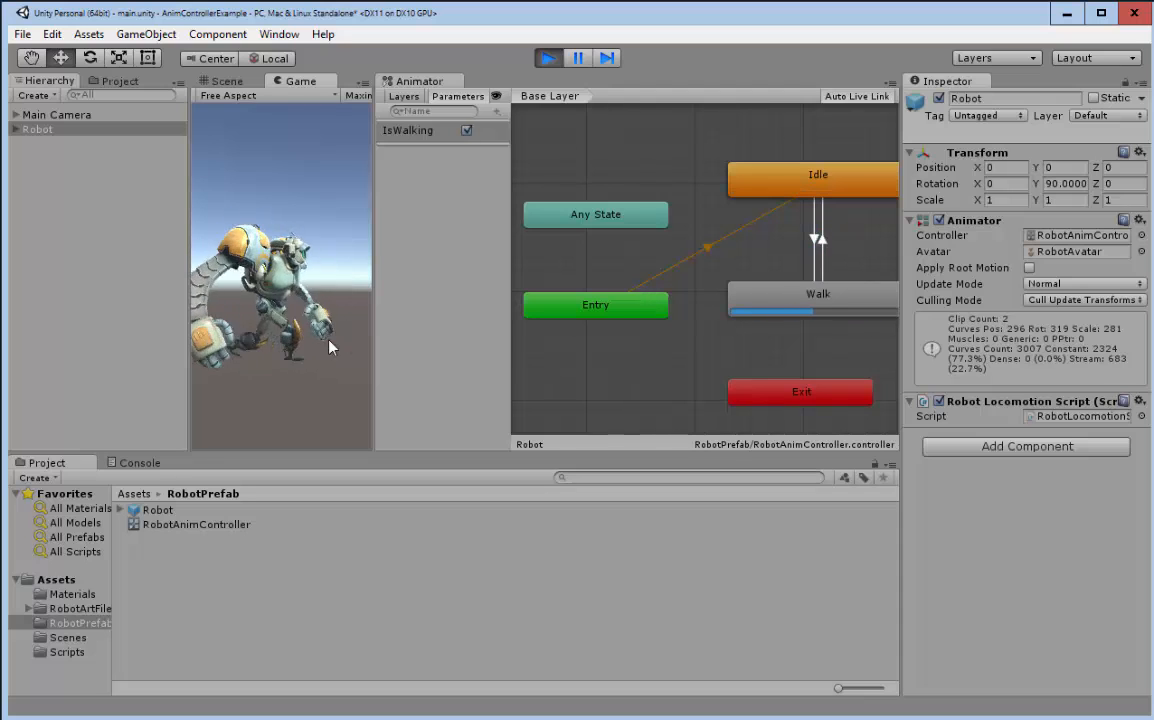
{"action": "key", "text": "Up"}
{"action": "key", "text": "Up"}
{"action": "key", "text": "Up"}
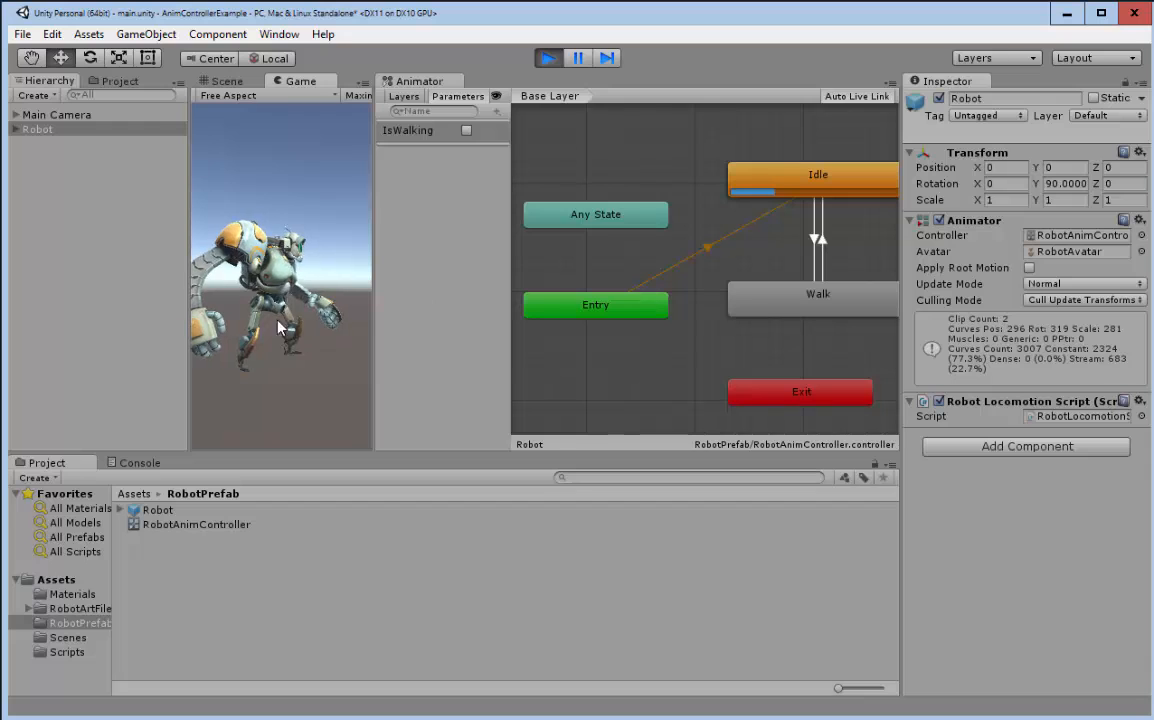
{"action": "left_click", "coordinate": [548, 58]}
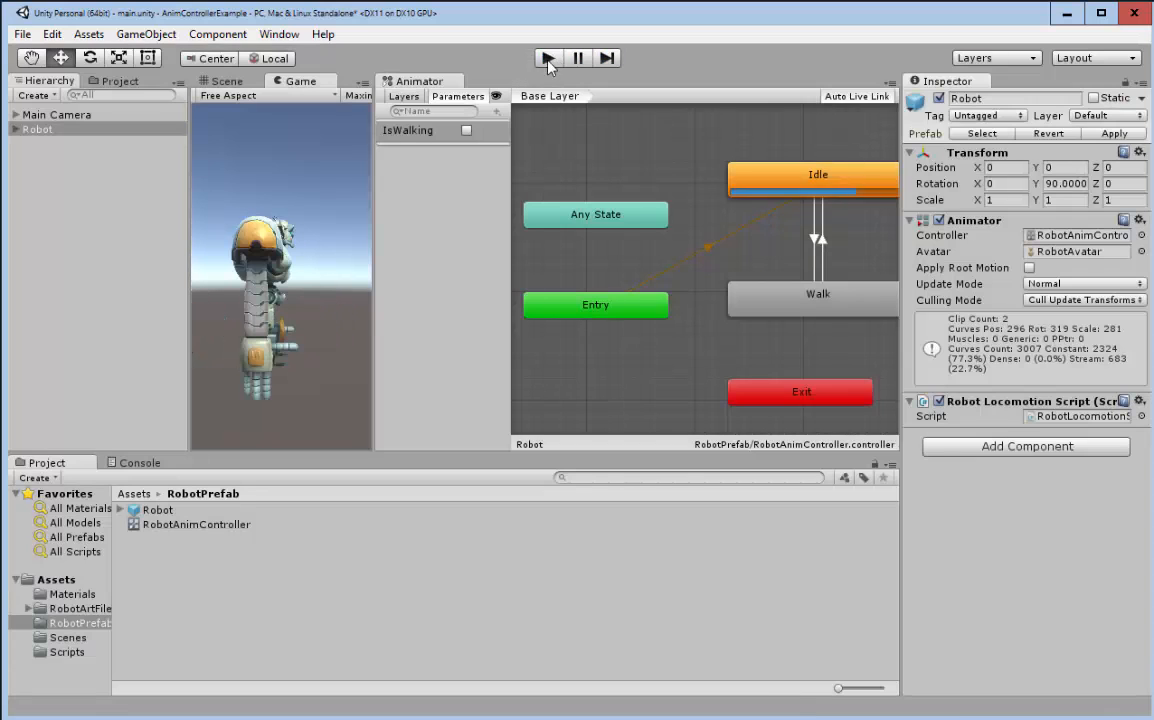
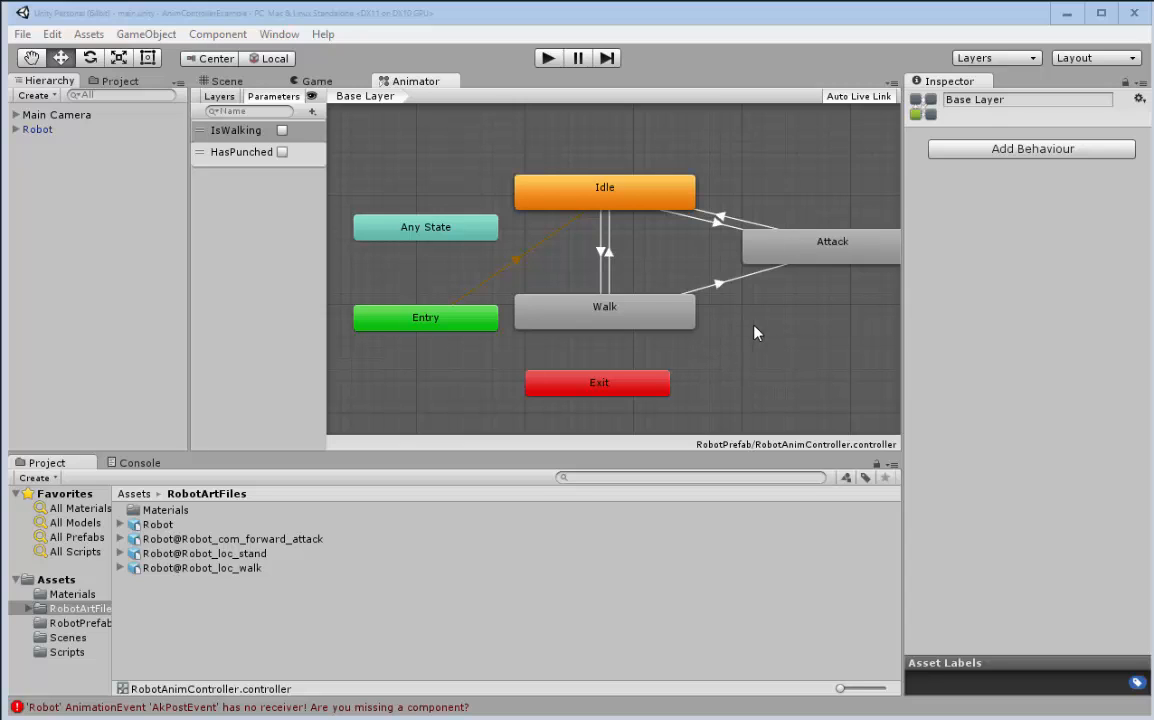
Step: Inspect the Attack state's settings and the motion clips available for it, keeping its assigned clip
{"action": "middle_click_drag", "start_coordinate": [755, 329], "coordinate": [645, 309]}
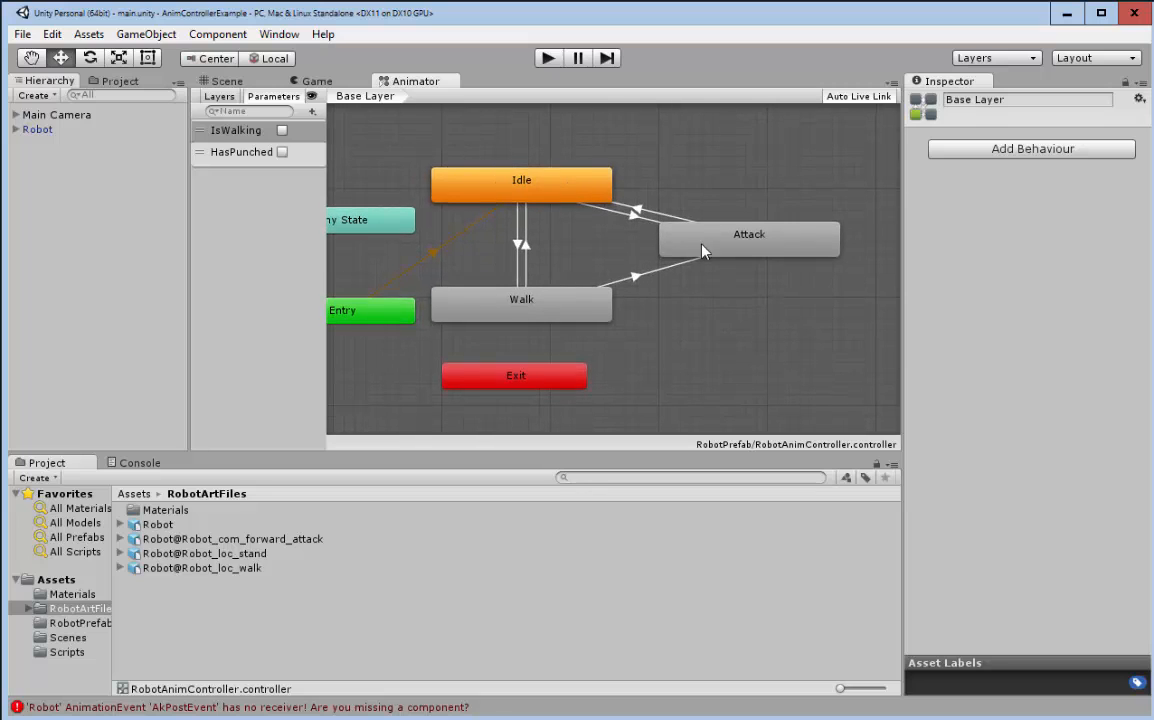
{"action": "left_click", "coordinate": [785, 245]}
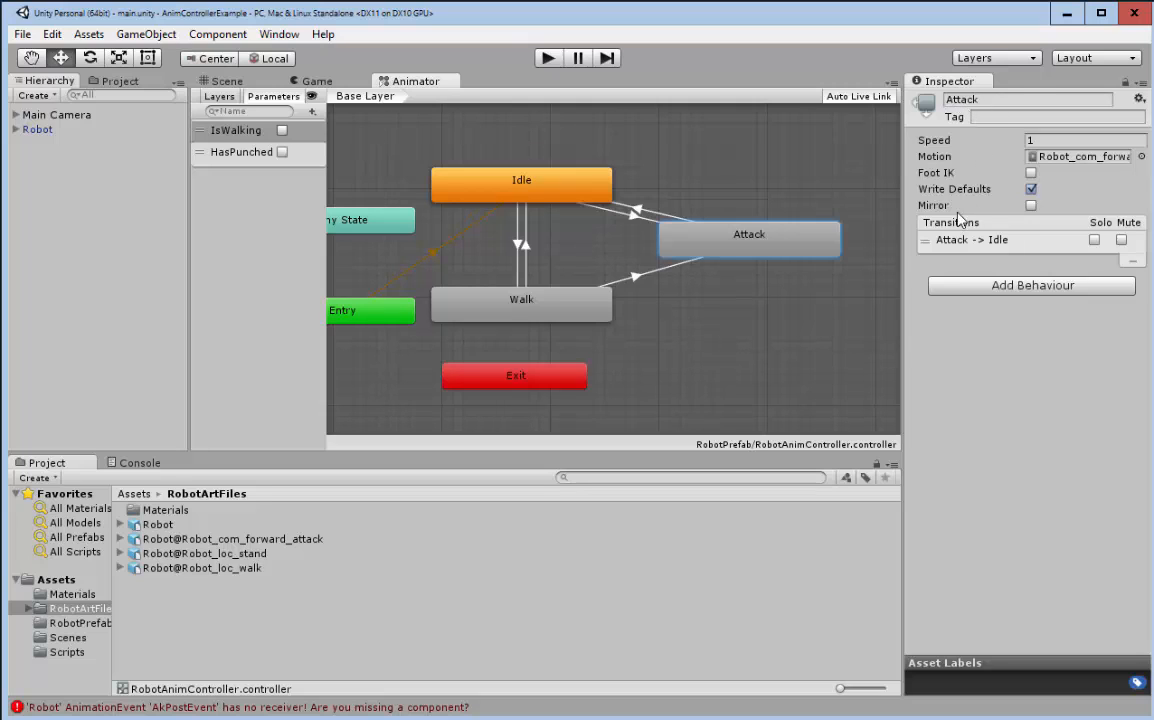
{"action": "left_click", "coordinate": [1141, 157]}
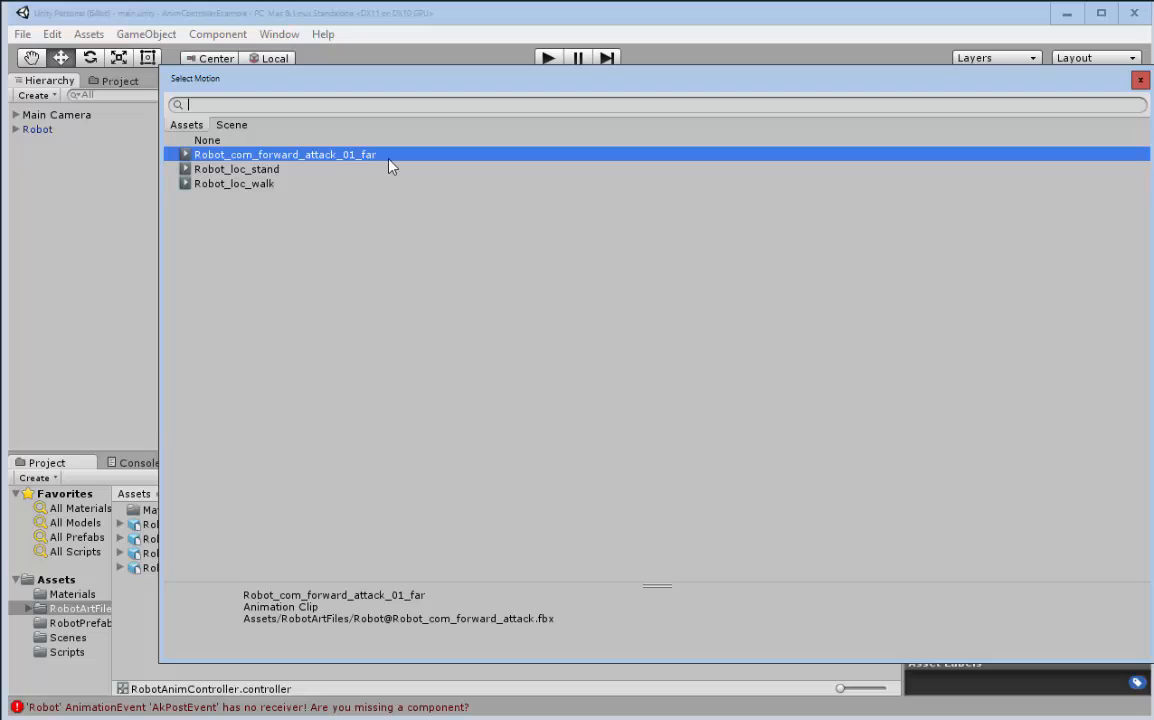
{"action": "left_click", "coordinate": [1141, 81]}
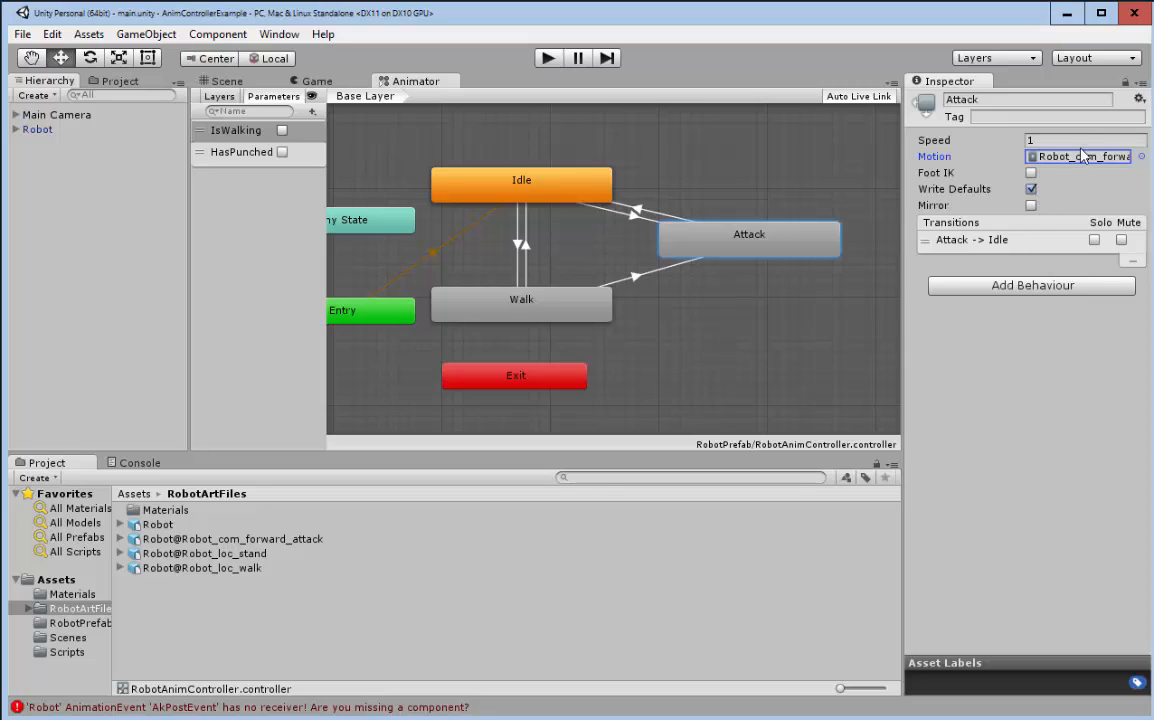
Step: Examine the Walk-to-Attack and Idle-to-Attack transitions' exit time and conditions, and the Attack state's settings
{"action": "left_click", "coordinate": [637, 281]}
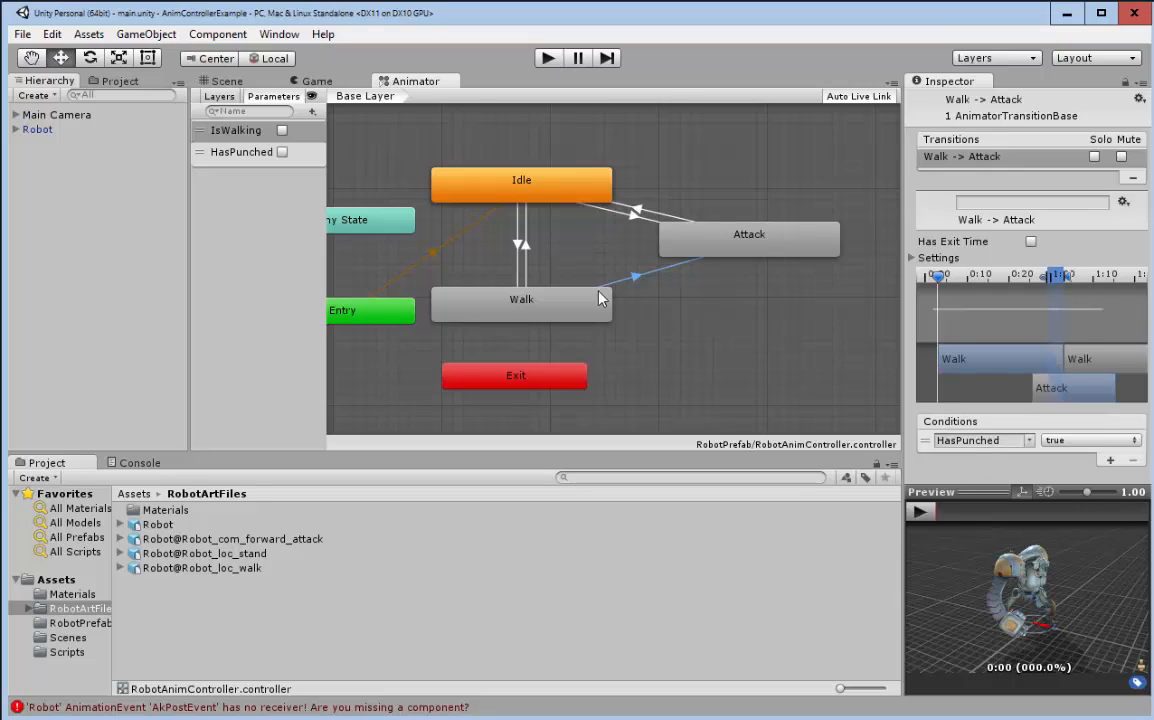
{"action": "left_click", "coordinate": [576, 204]}
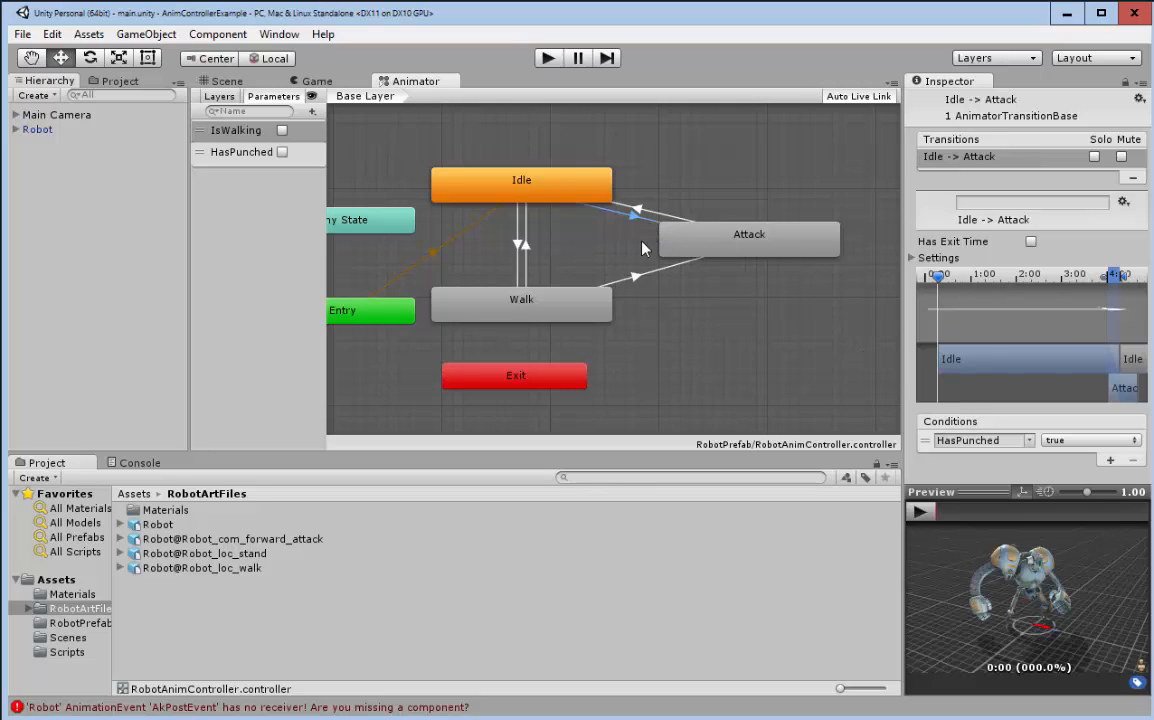
{"action": "left_click", "coordinate": [636, 276]}
{"action": "left_click", "coordinate": [600, 206]}
{"action": "left_click", "coordinate": [737, 238]}
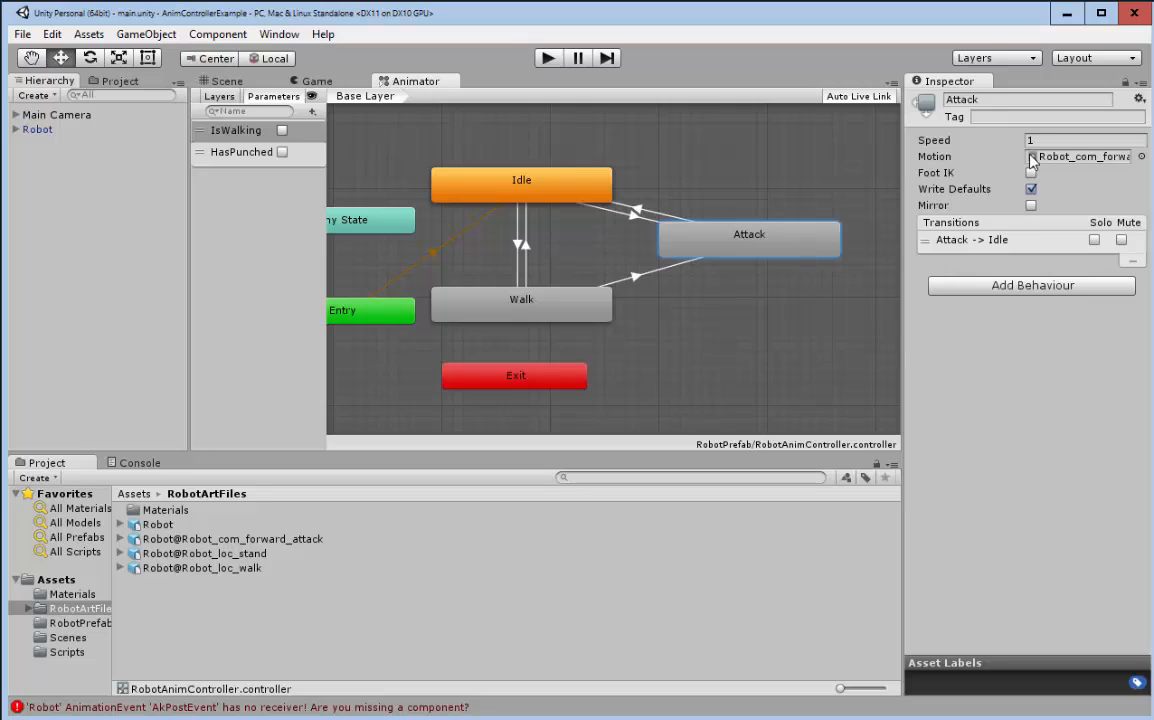
Step: Inspect the Attack-to-Idle transition with Has Exit Time enabled, and preview its blend along the timeline
{"action": "left_click", "coordinate": [668, 219]}
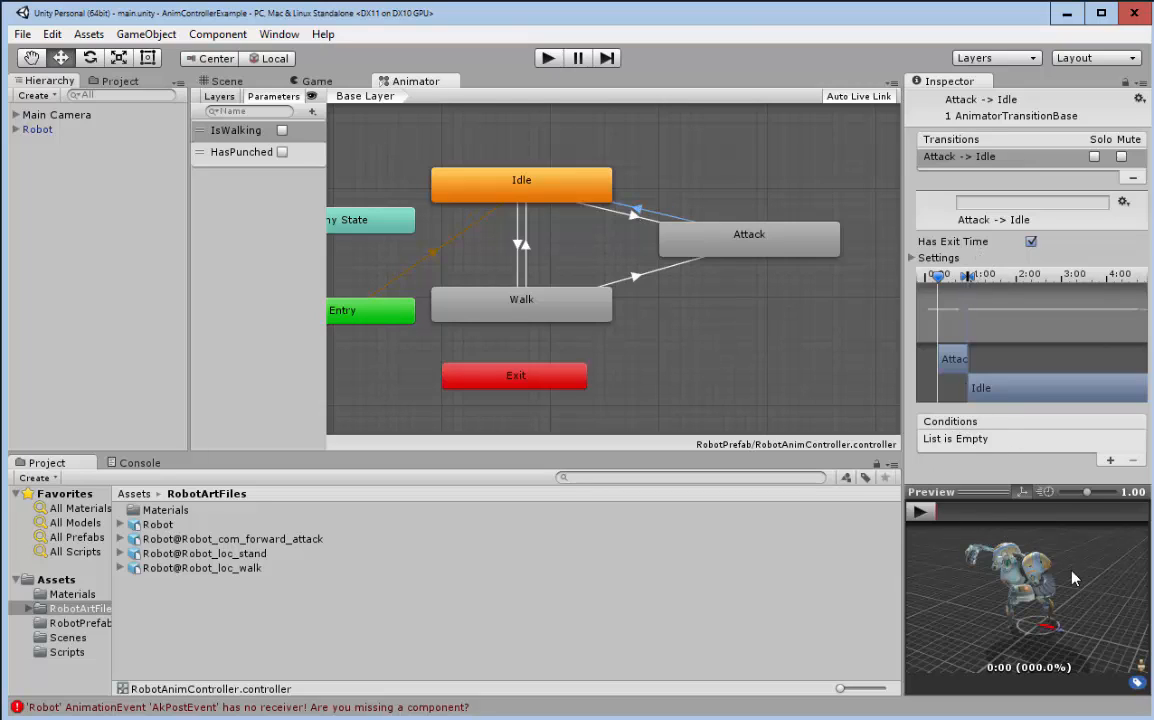
{"action": "left_click", "coordinate": [921, 517]}
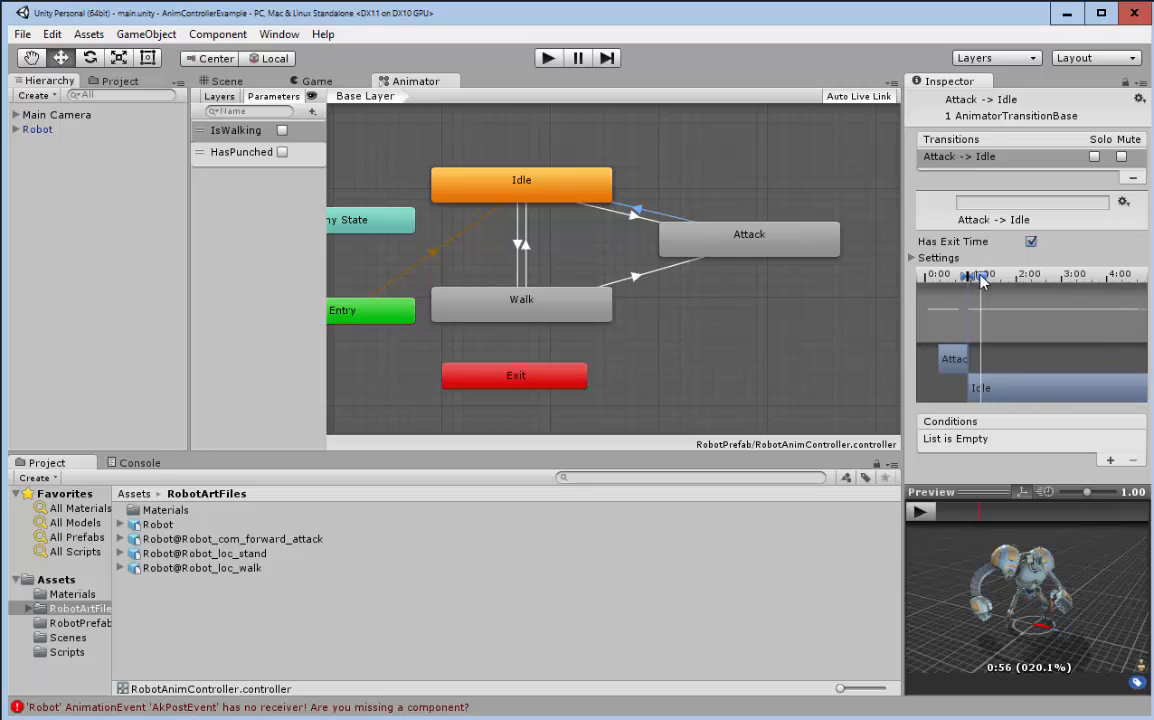
{"action": "left_click", "coordinate": [924, 279]}
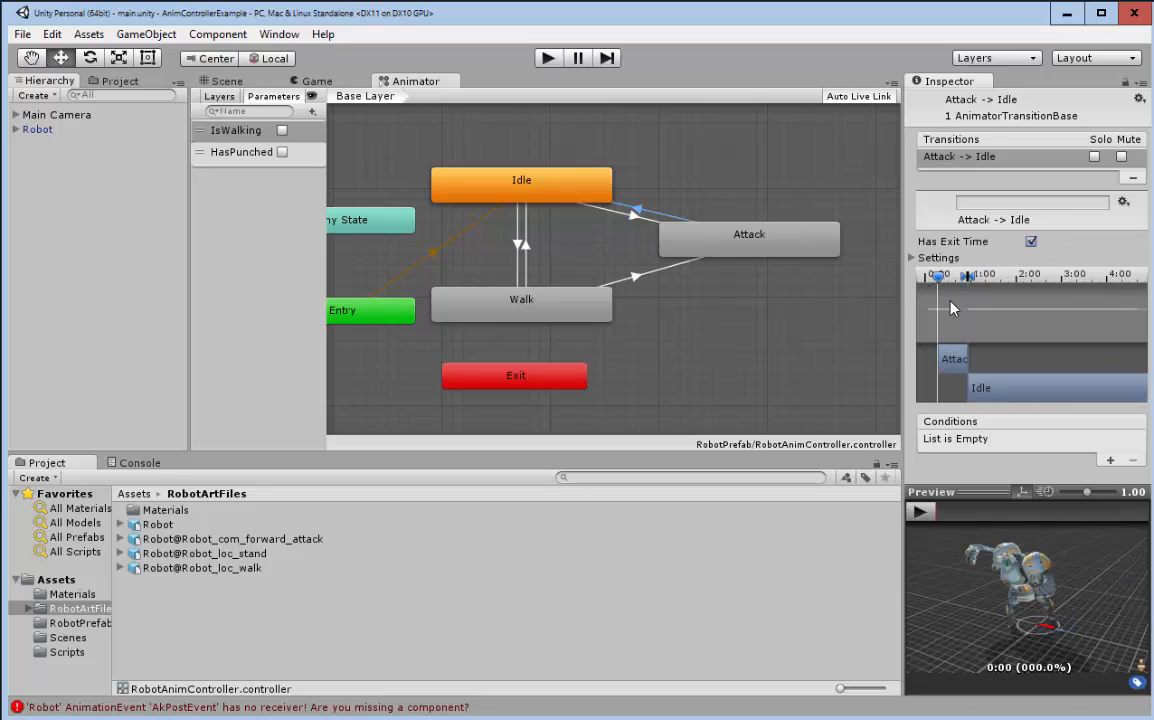
{"action": "mouse_move", "coordinate": [936, 281]}
{"action": "left_mouse_down"}
{"action": "mouse_move", "coordinate": [966, 291]}
{"action": "mouse_move", "coordinate": [936, 289]}
{"action": "left_mouse_up"}
{"action": "left_click", "coordinate": [1031, 242]}
Step: Switch to MonoDevelop to review the HasPunched input code in RobotLocomotionScript, and return to Unity
{"action": "left_click_drag", "start_coordinate": [1153, 117], "coordinate": [499, 44]}
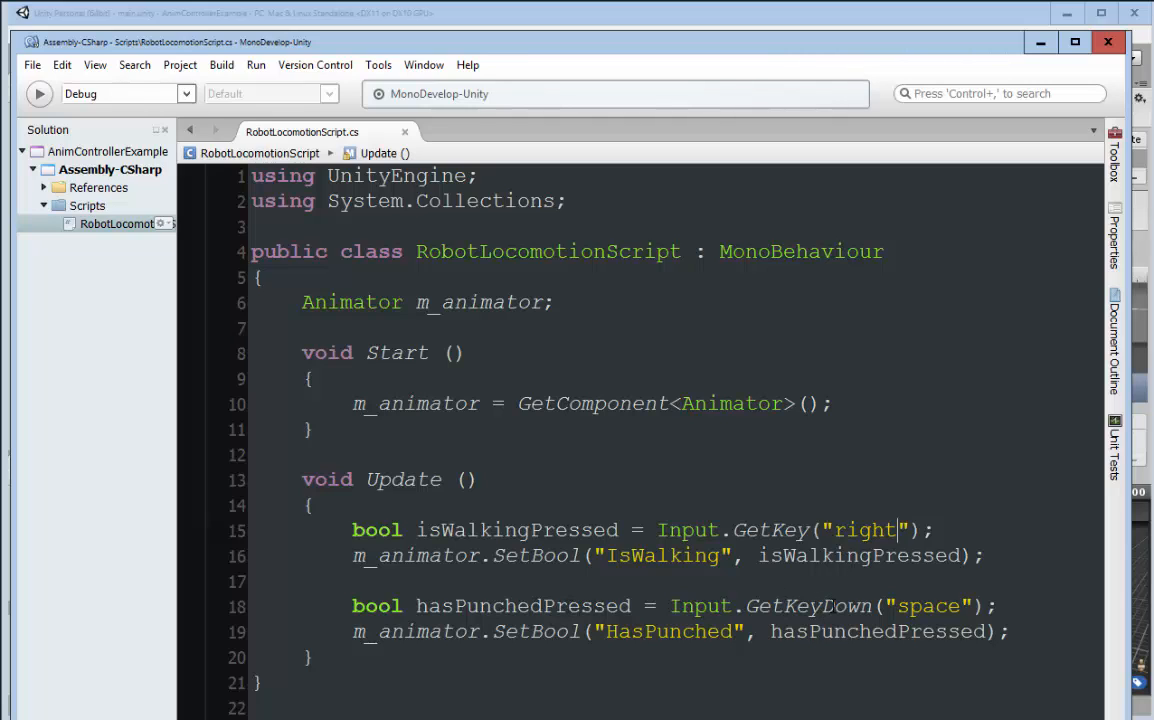
{"action": "mouse_move", "coordinate": [830, 606]}
{"action": "key", "text": "alt+Tab"}
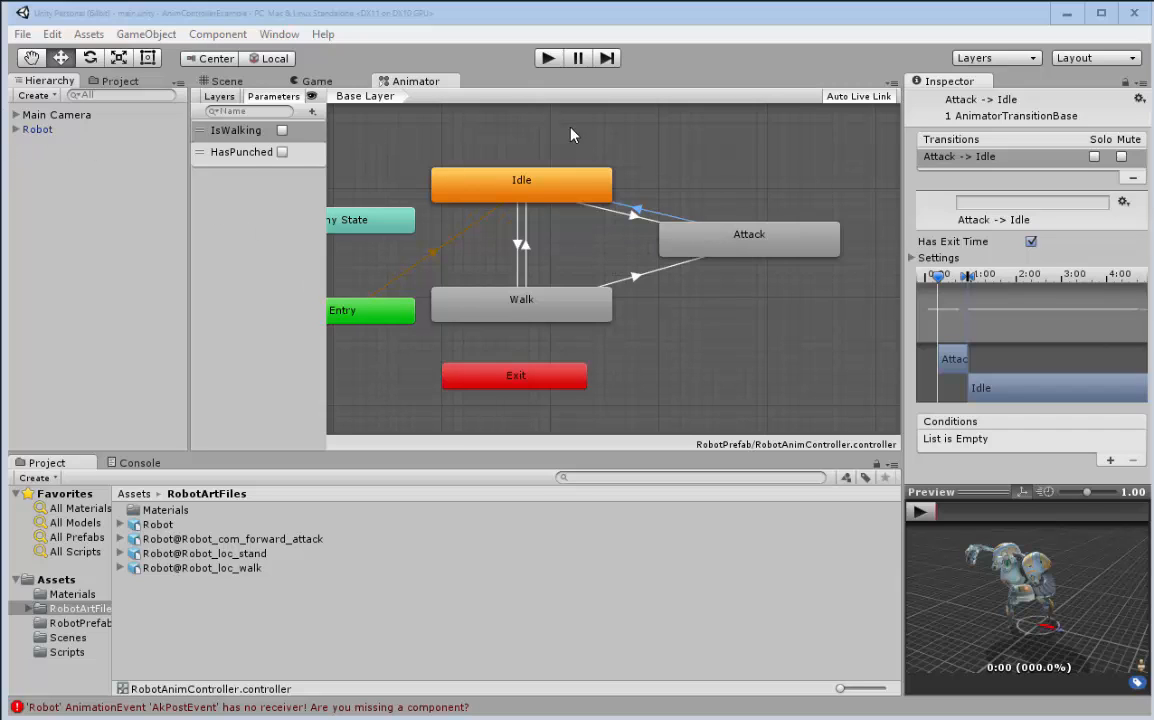
Step: Run the scene and dock the Game view beside the Animator so both are visible together
{"action": "left_click", "coordinate": [549, 58]}
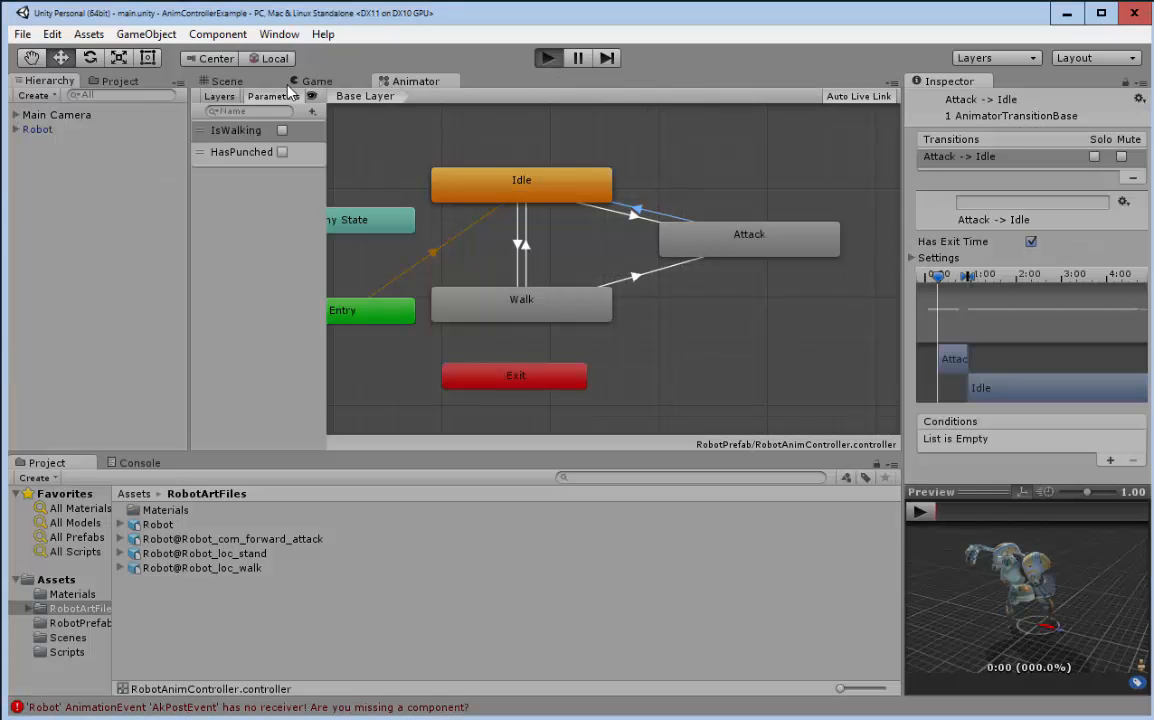
{"action": "left_click", "coordinate": [338, 85]}
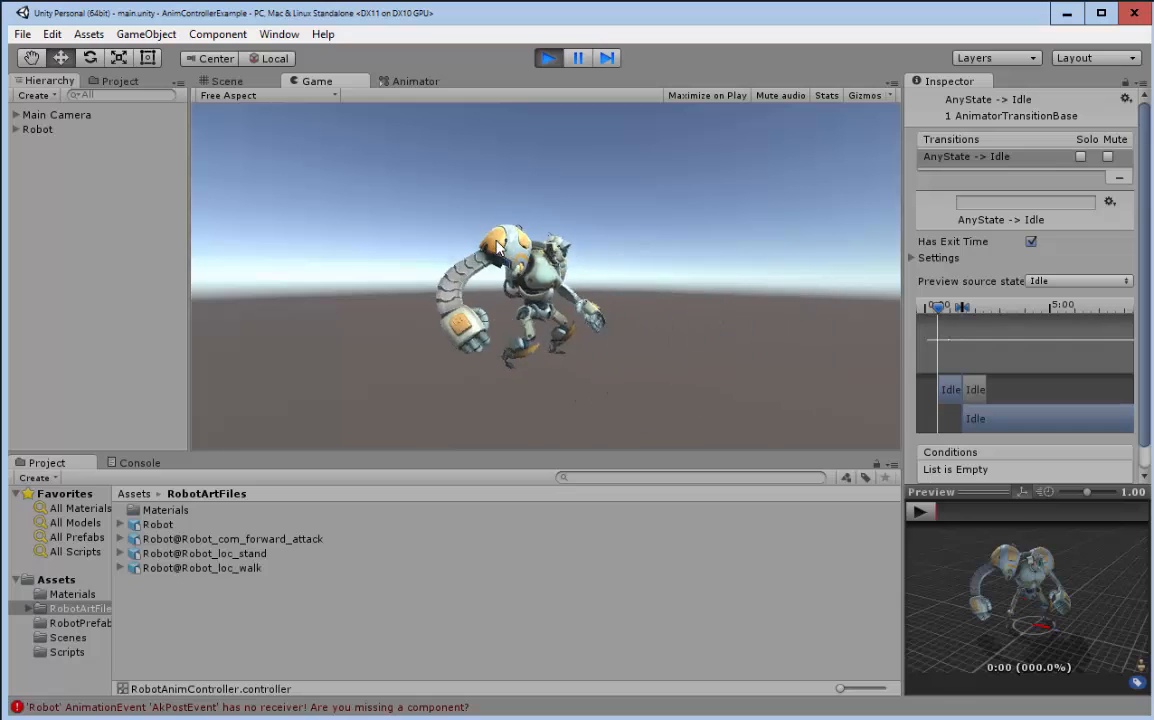
{"action": "left_click", "coordinate": [501, 248]}
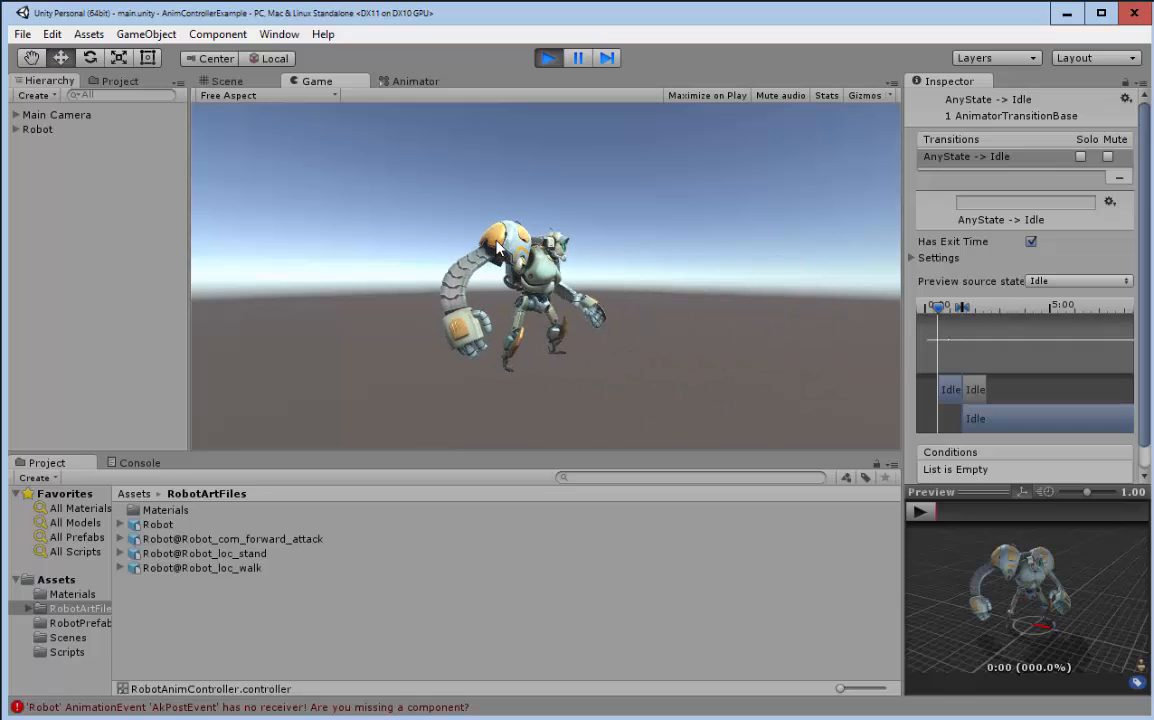
{"action": "left_click", "coordinate": [410, 81]}
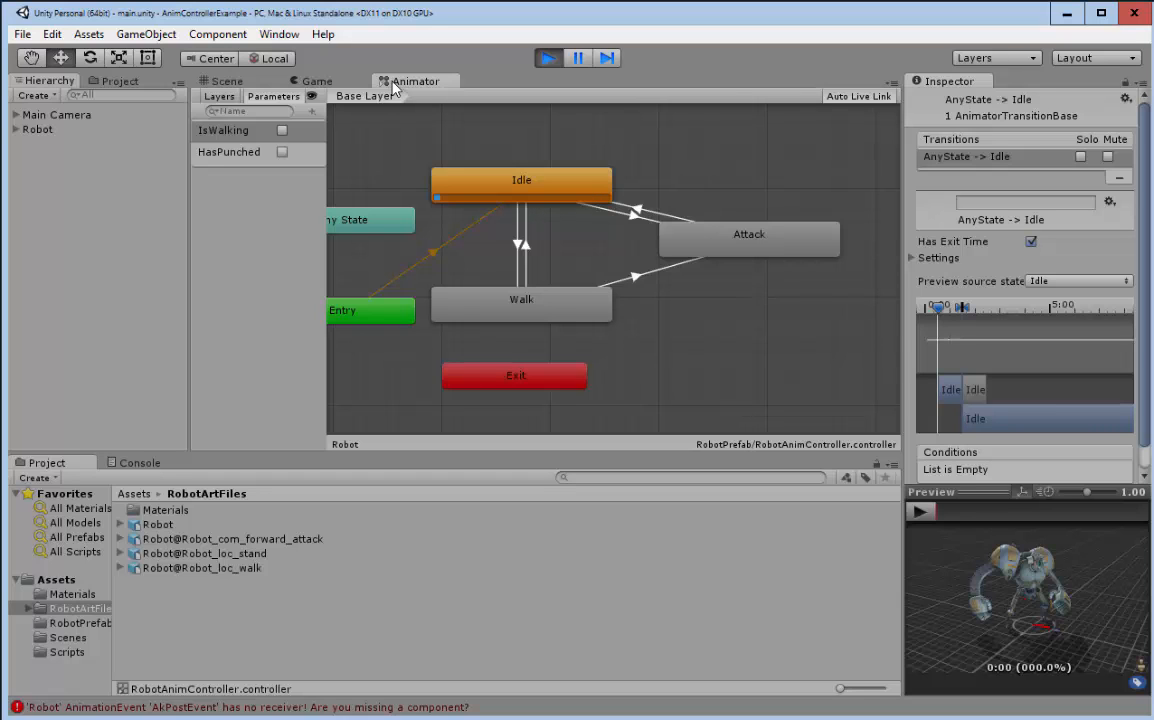
{"action": "left_click", "coordinate": [312, 80]}
{"action": "left_click_drag", "start_coordinate": [312, 80], "coordinate": [210, 170]}
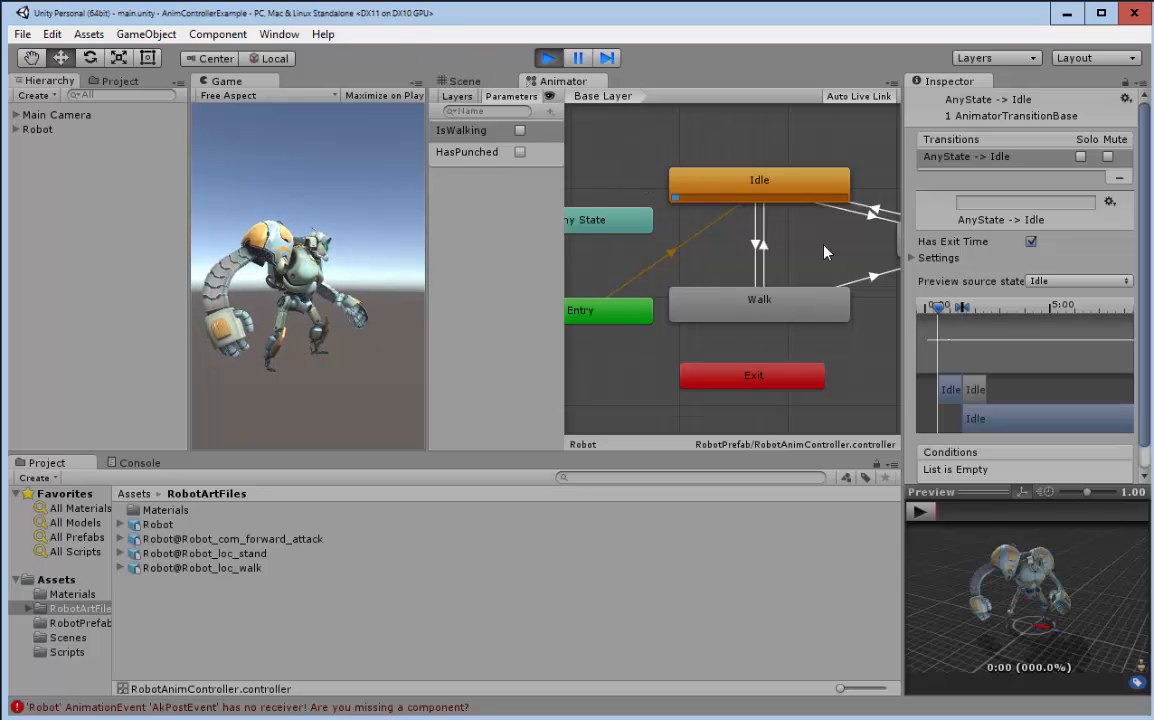
Step: Test the Walk and Attack transitions with the script's inputs and the IsWalking and HasPunched parameters, and stop the scene
{"action": "left_click", "coordinate": [389, 206]}
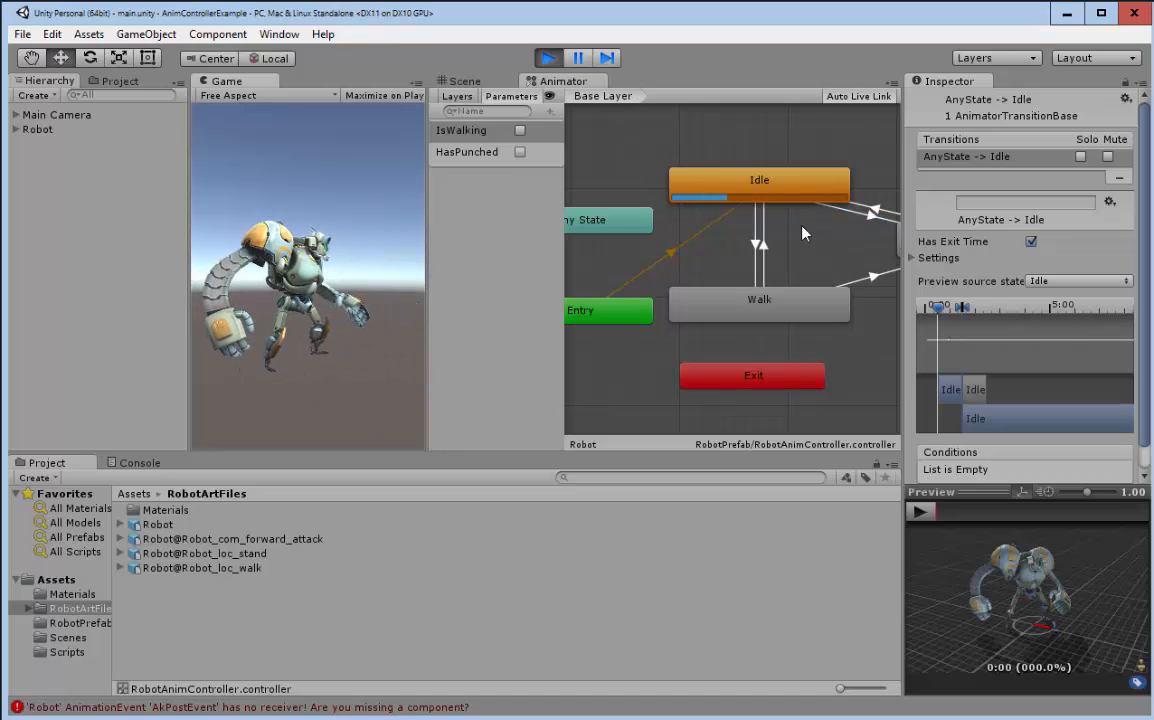
{"action": "middle_click_drag", "start_coordinate": [799, 232], "coordinate": [697, 248]}
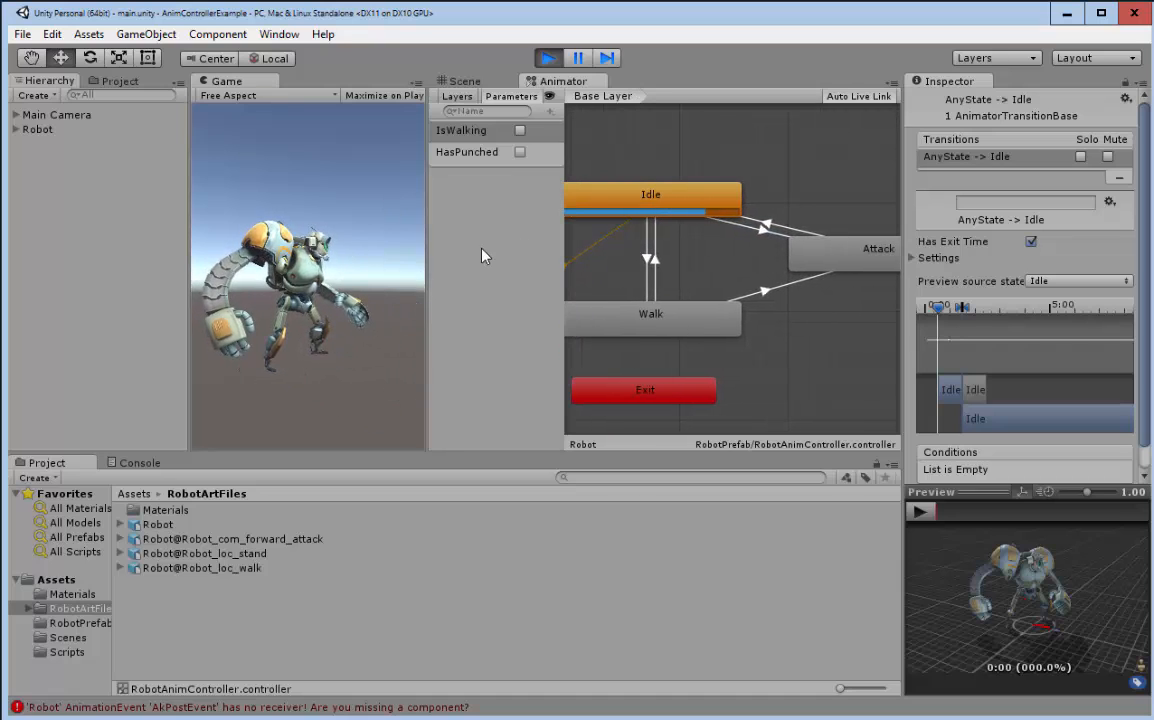
{"action": "left_click", "coordinate": [310, 272]}
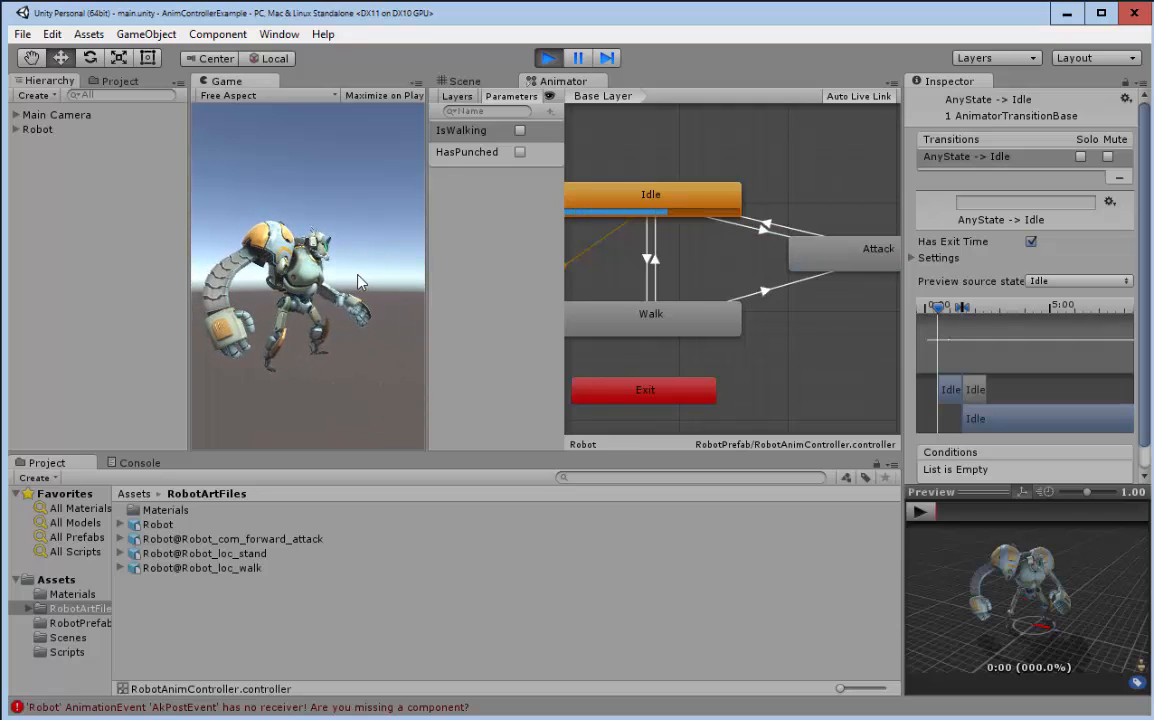
{"action": "key", "text": "w"}
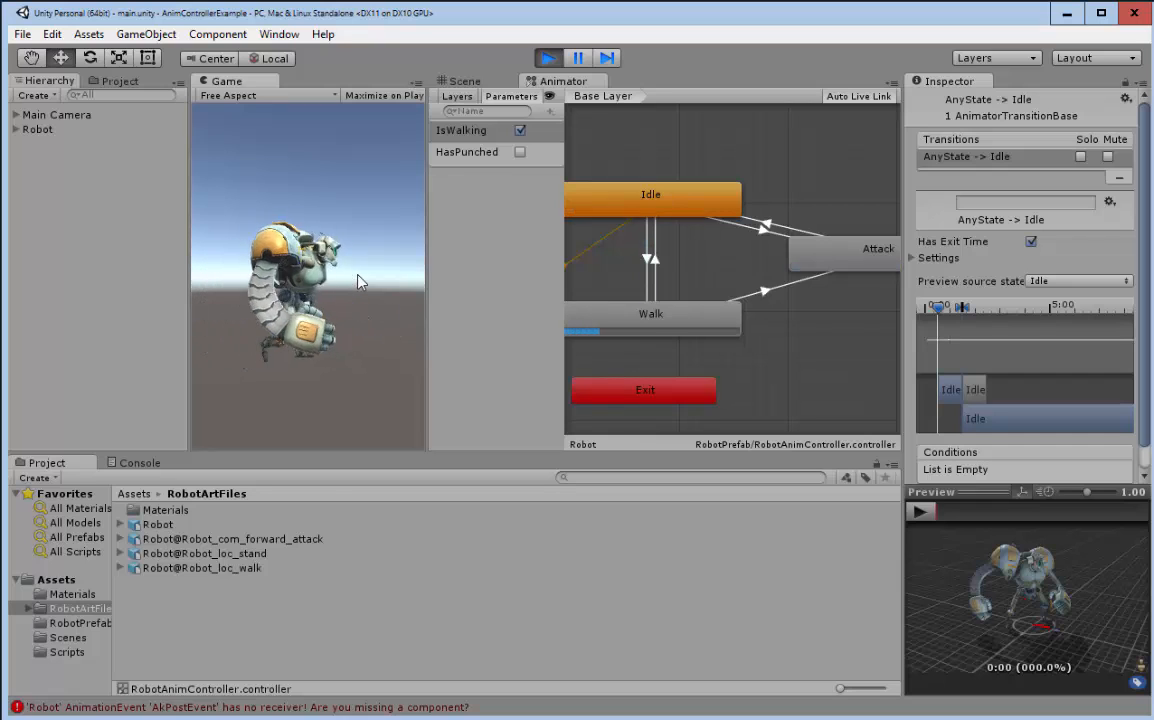
{"action": "key", "text": "space"}
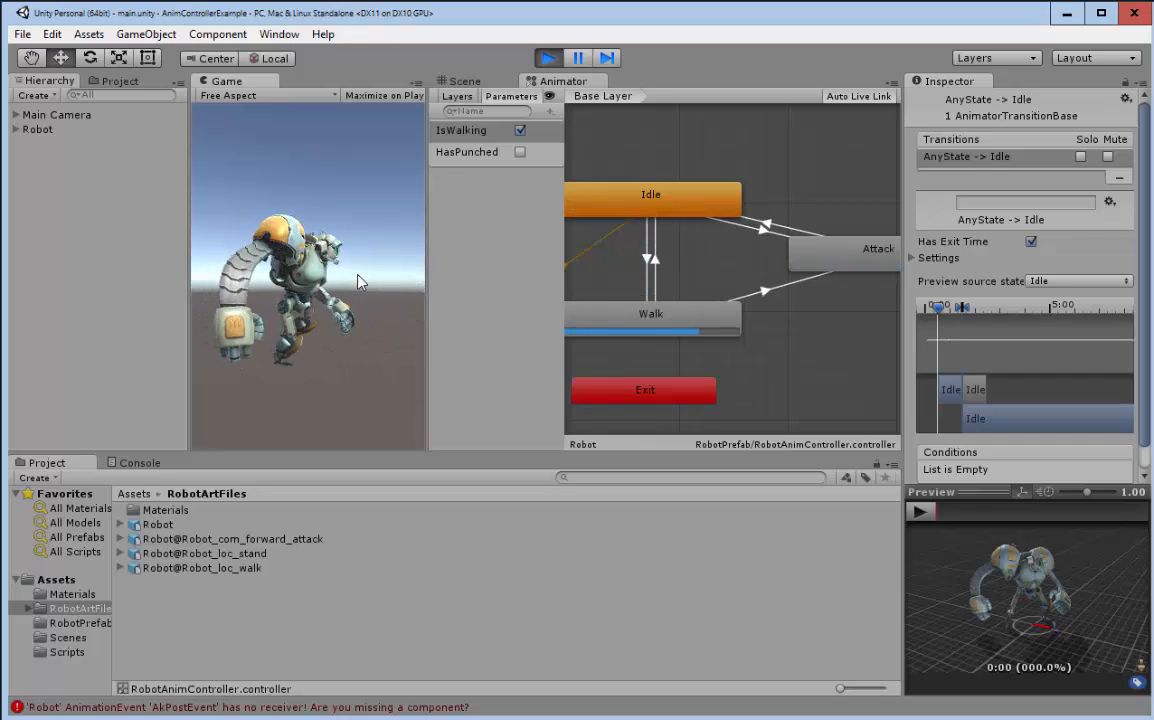
{"action": "key", "text": "space"}
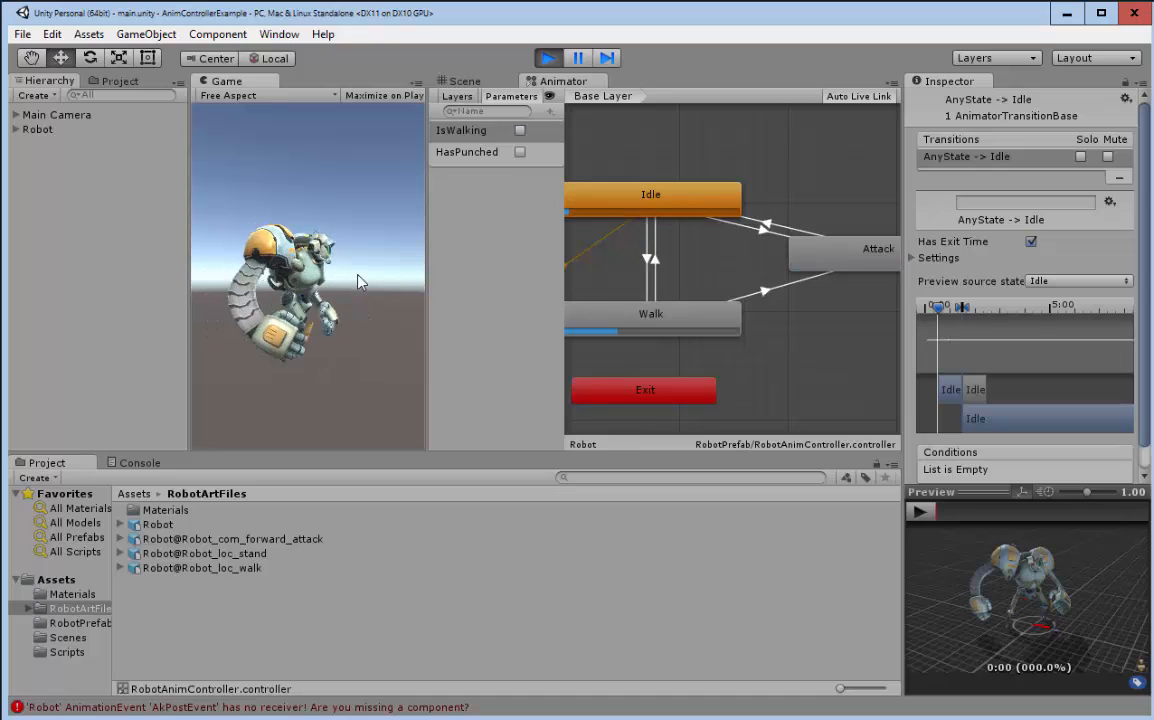
{"action": "key", "text": "space"}
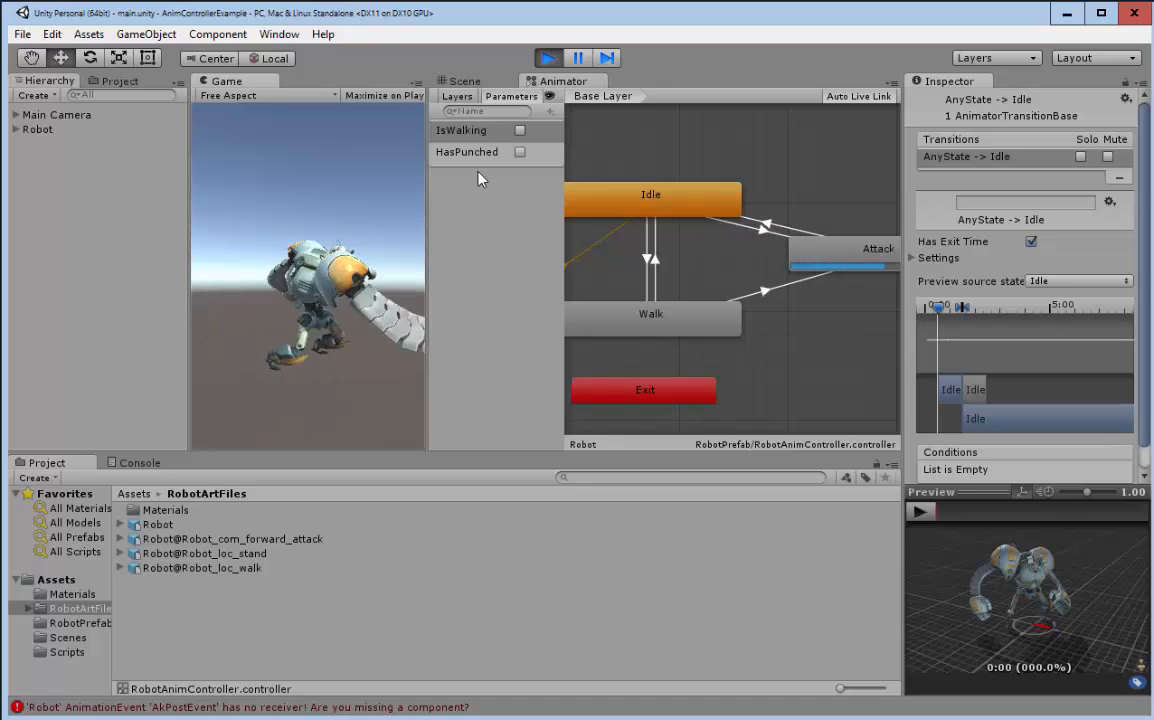
{"action": "left_click", "coordinate": [520, 152]}
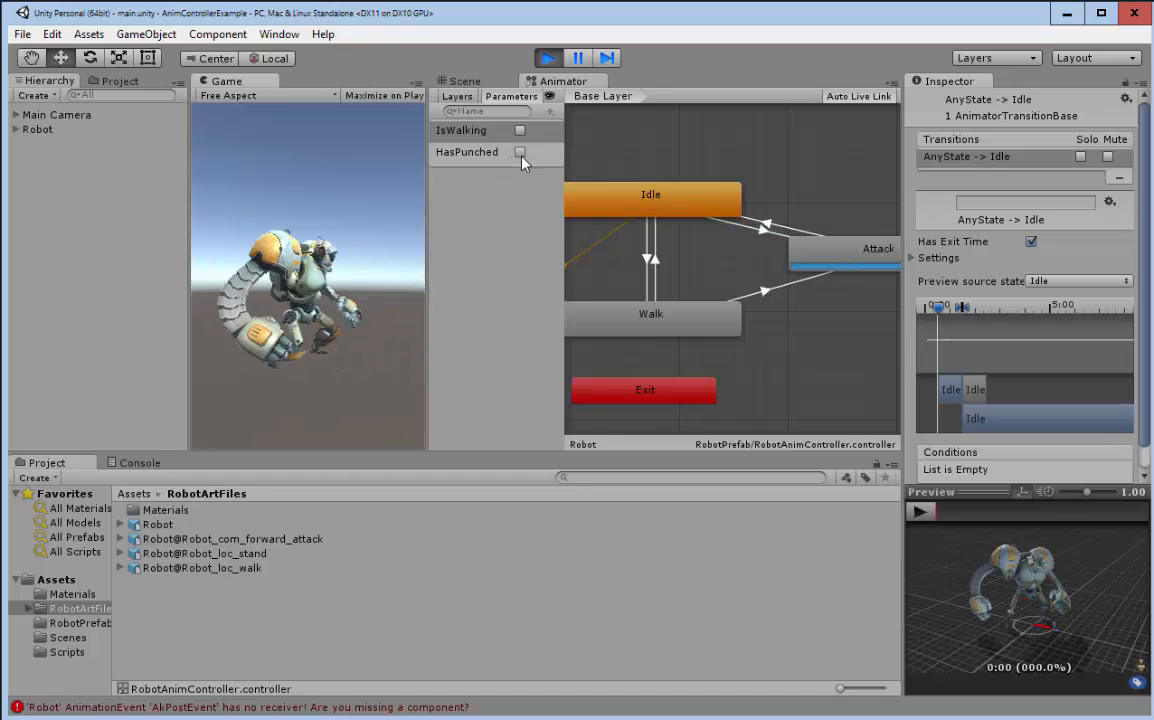
{"action": "left_click", "coordinate": [522, 132]}
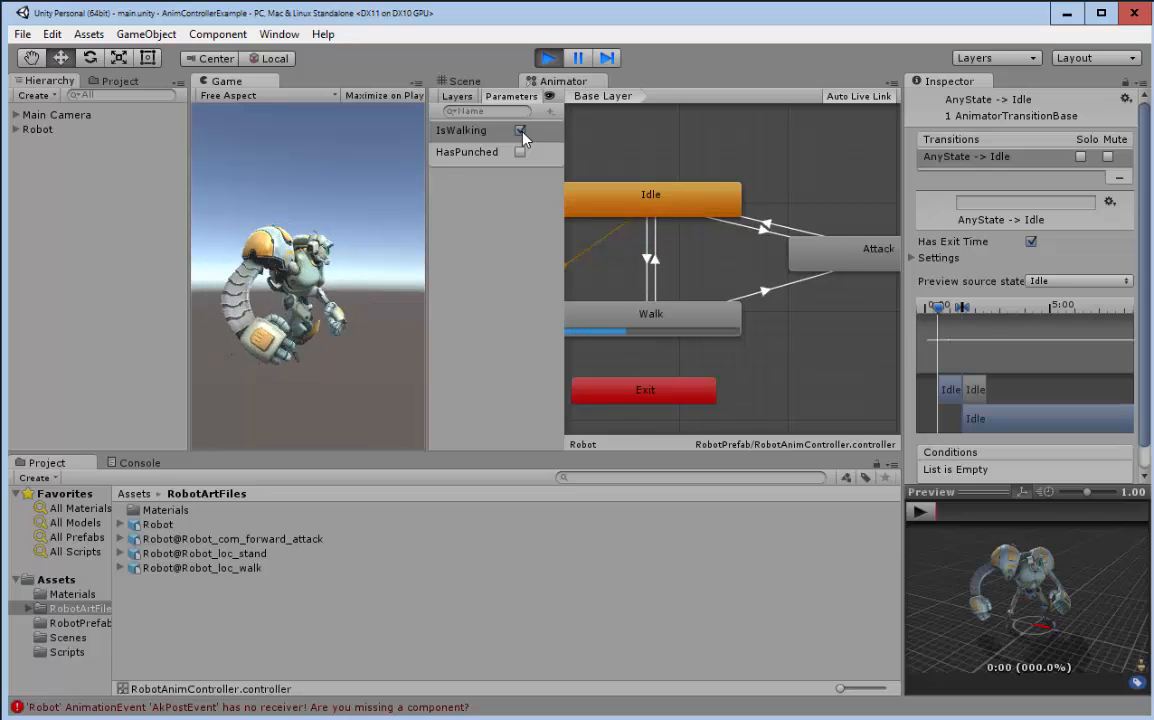
{"action": "left_click", "coordinate": [522, 132]}
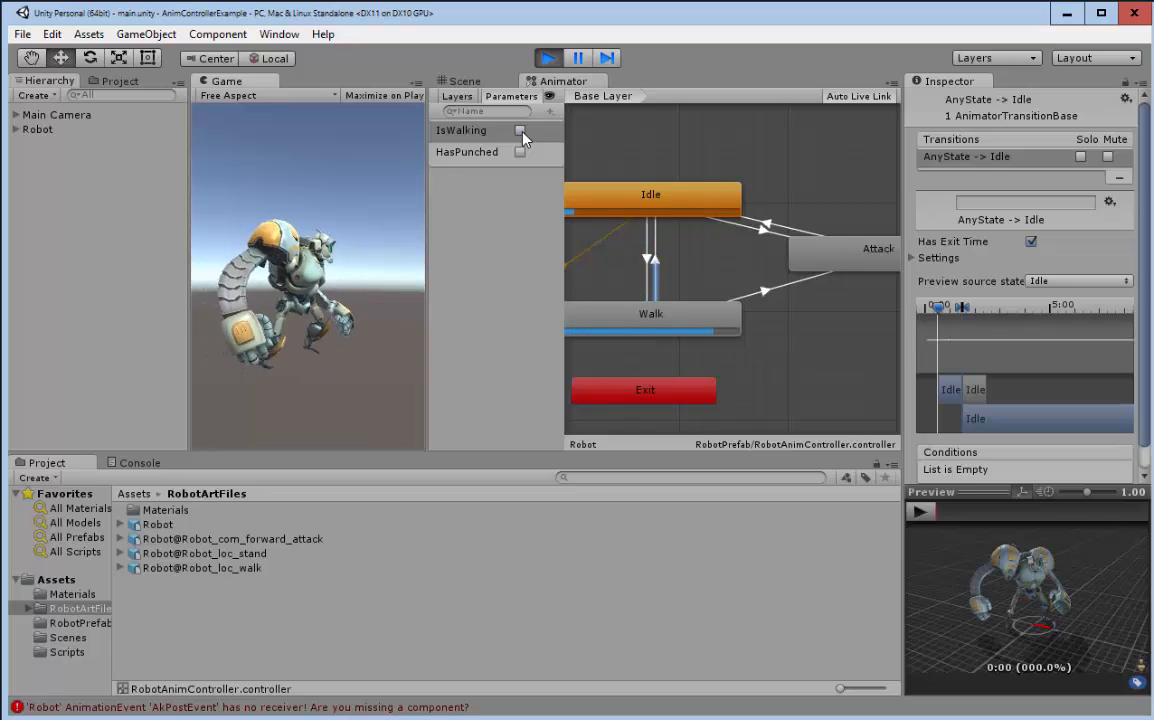
{"action": "left_click", "coordinate": [548, 58]}
Step: Dock the Game, Scene and Animator views back into one shared group, with the Animator in front
{"action": "left_click_drag", "start_coordinate": [426, 183], "coordinate": [372, 183]}
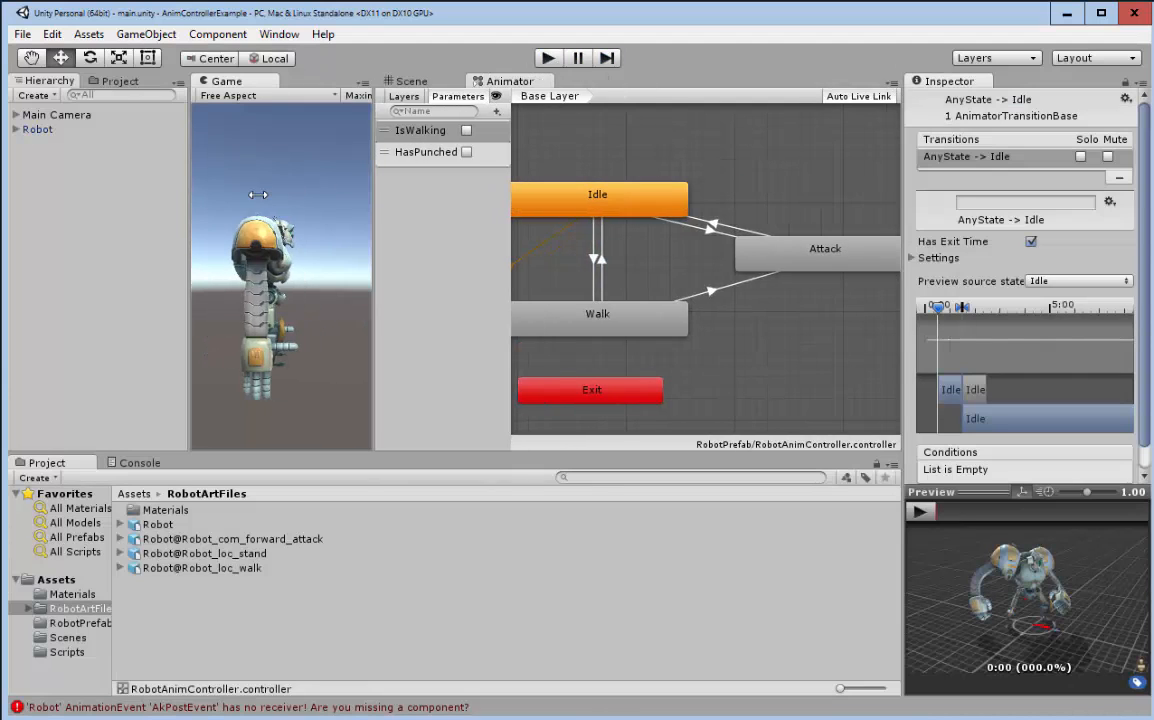
{"action": "left_click", "coordinate": [507, 254]}
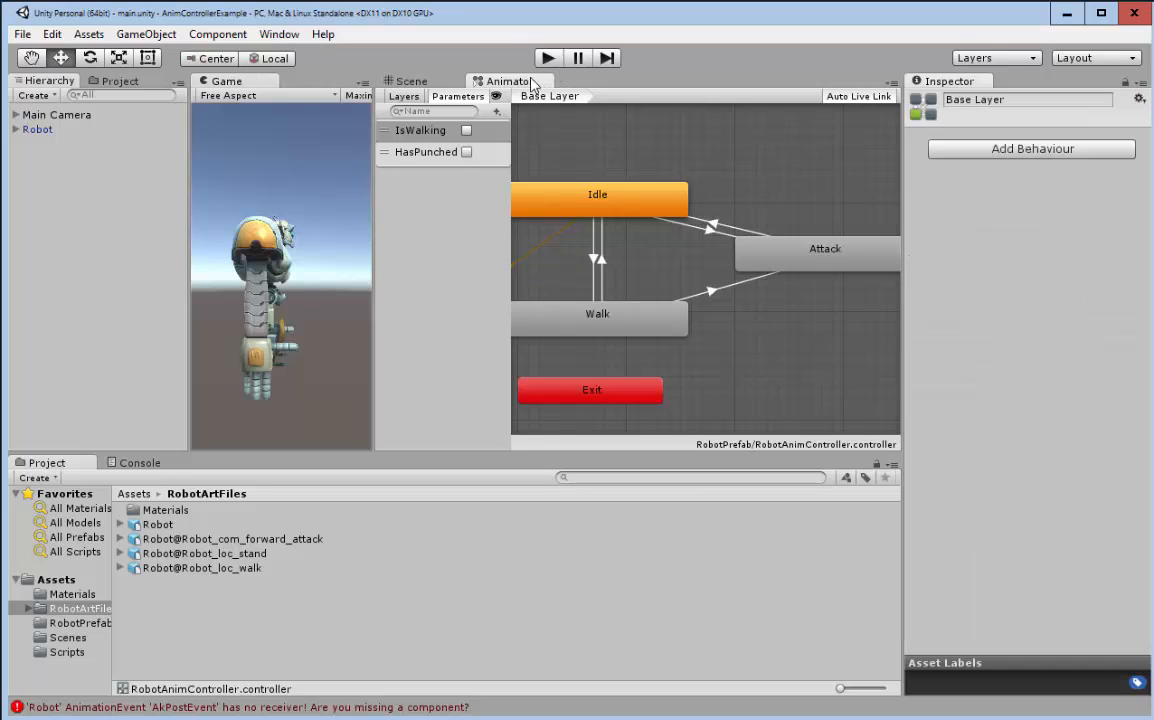
{"action": "left_click_drag", "start_coordinate": [482, 80], "coordinate": [262, 88]}
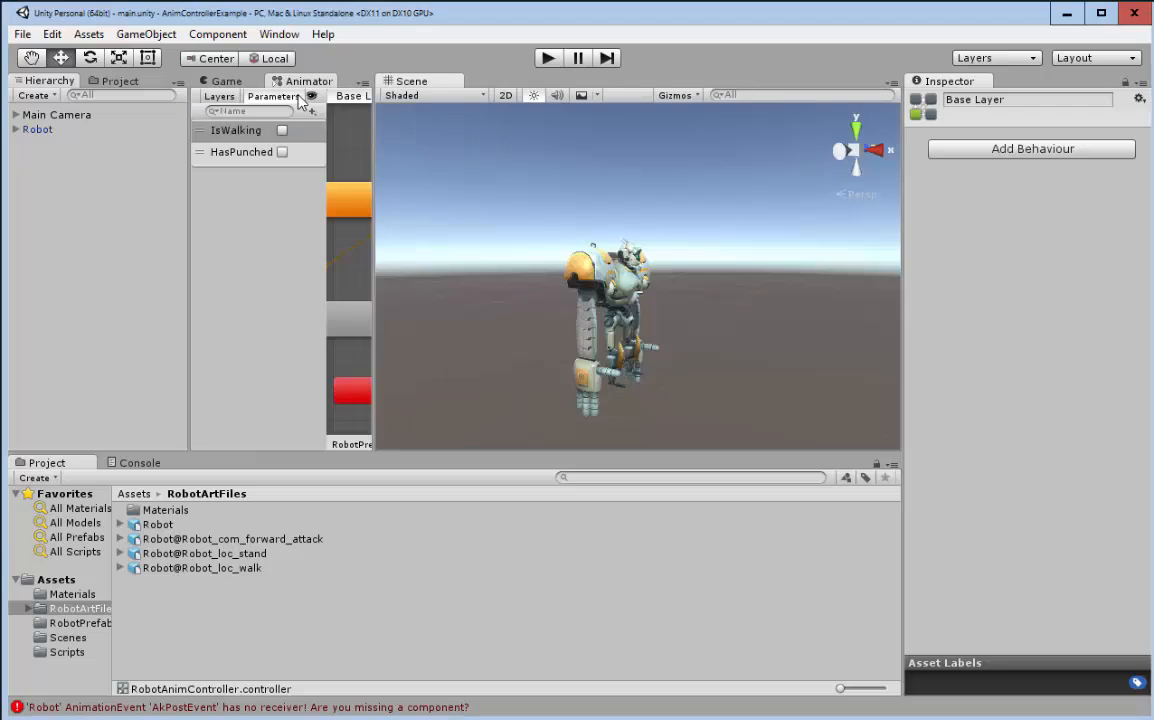
{"action": "left_click_drag", "start_coordinate": [393, 84], "coordinate": [255, 78]}
{"action": "left_click", "coordinate": [410, 81]}
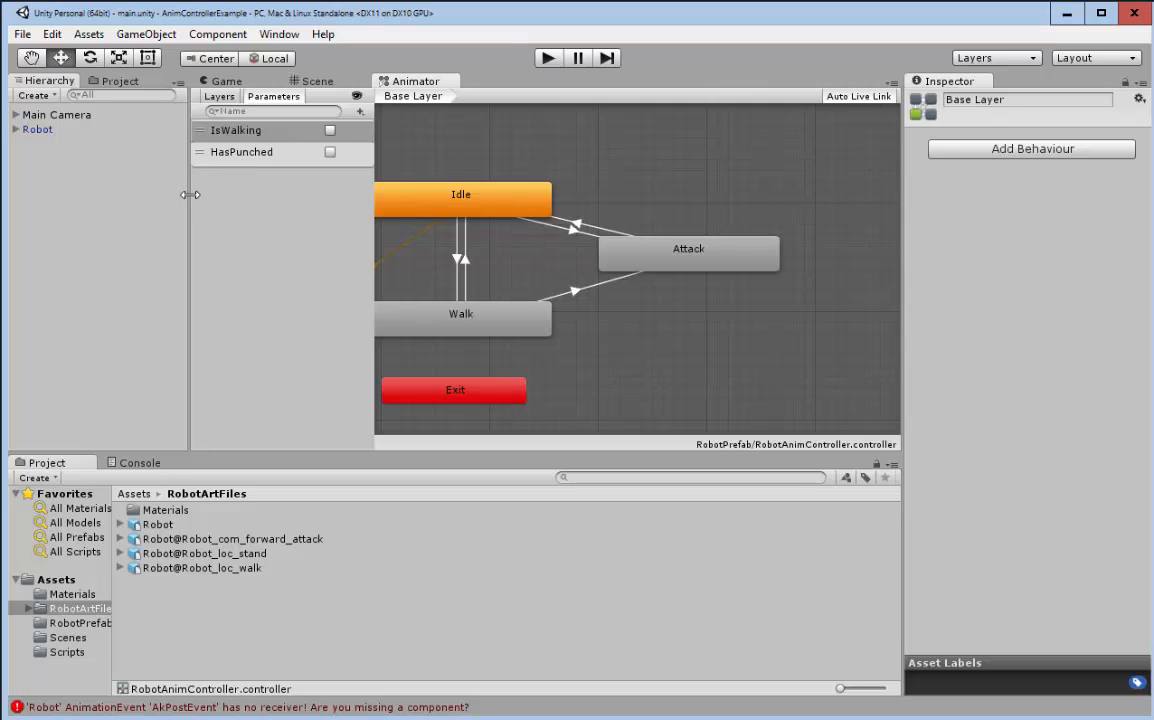
Step: Create a sub-state machine named Combat in the base layer and place it just below the Attack state
{"action": "middle_click_drag", "start_coordinate": [548, 260], "coordinate": [685, 221]}
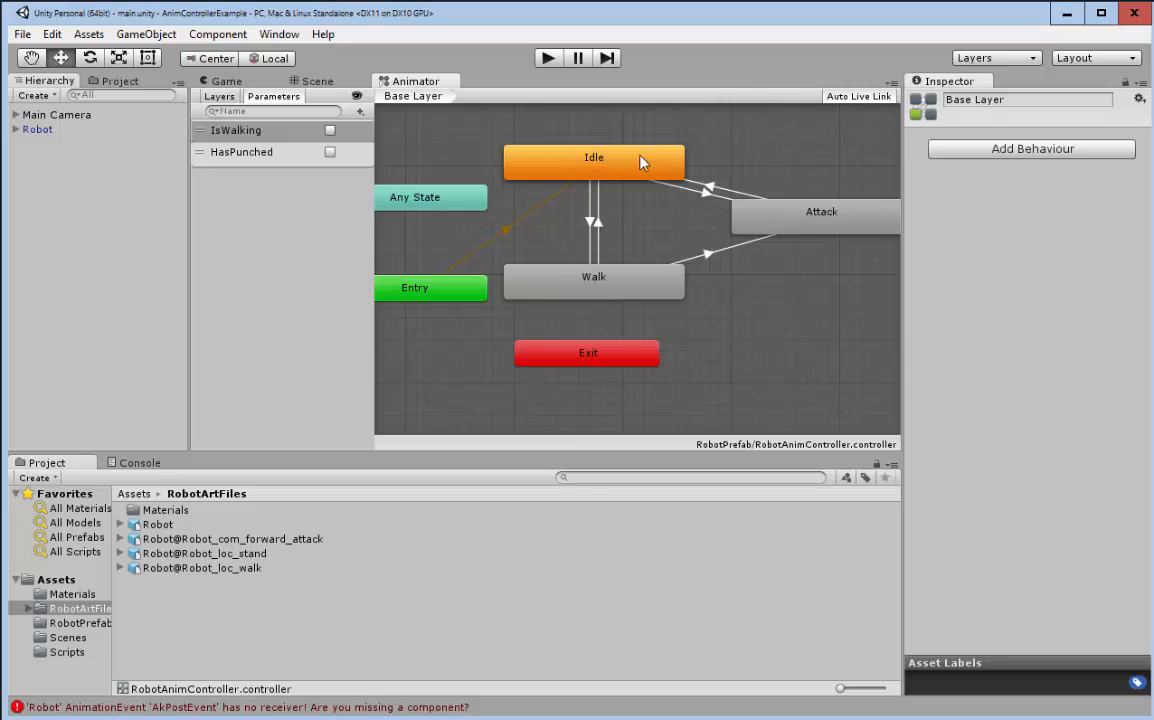
{"action": "right_click", "coordinate": [760, 291]}
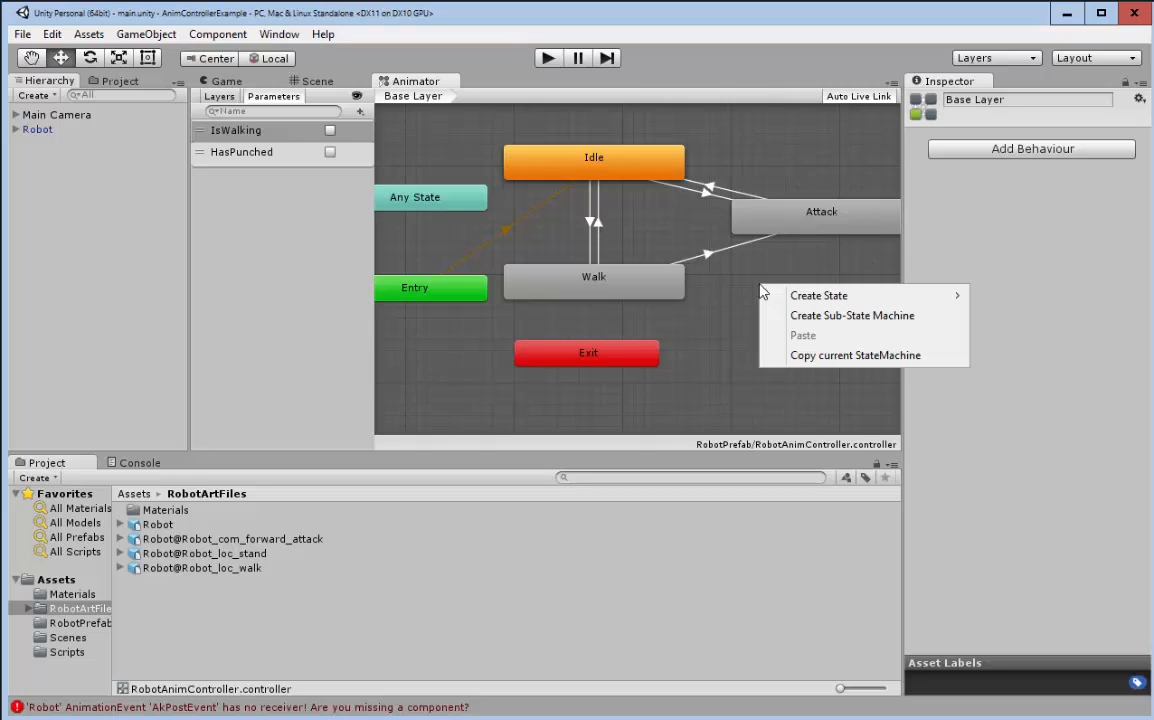
{"action": "left_click", "coordinate": [816, 324]}
{"action": "left_click_drag", "start_coordinate": [799, 312], "coordinate": [746, 338]}
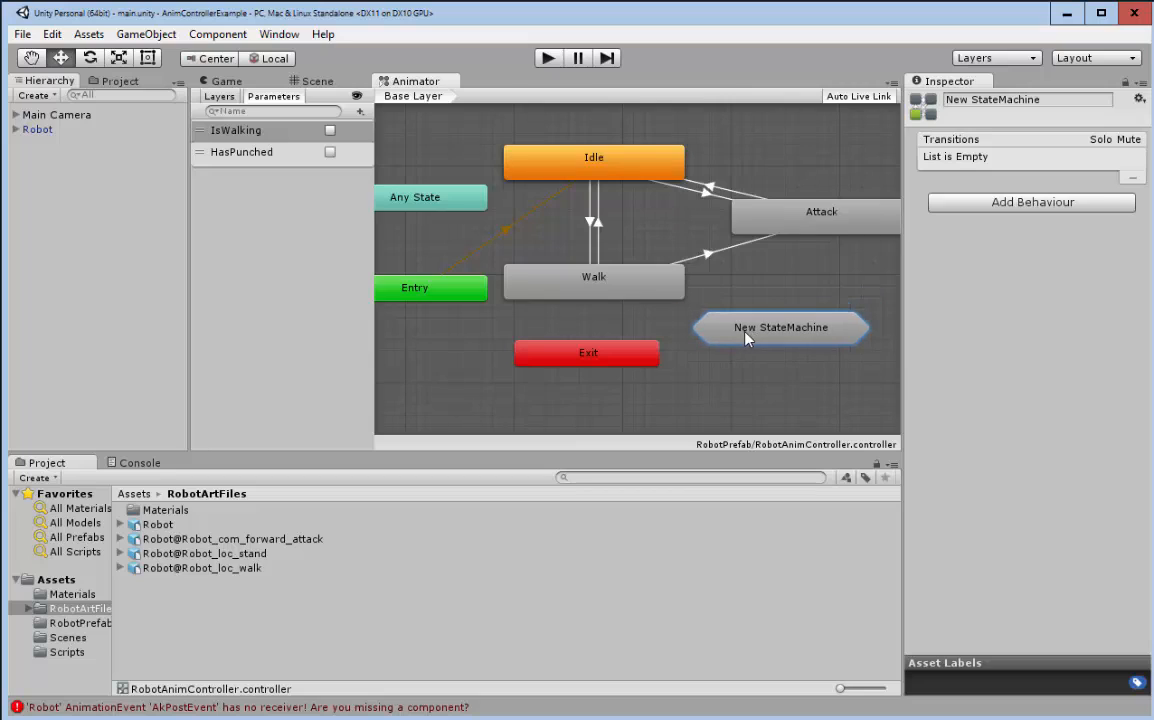
{"action": "left_click", "coordinate": [985, 99]}
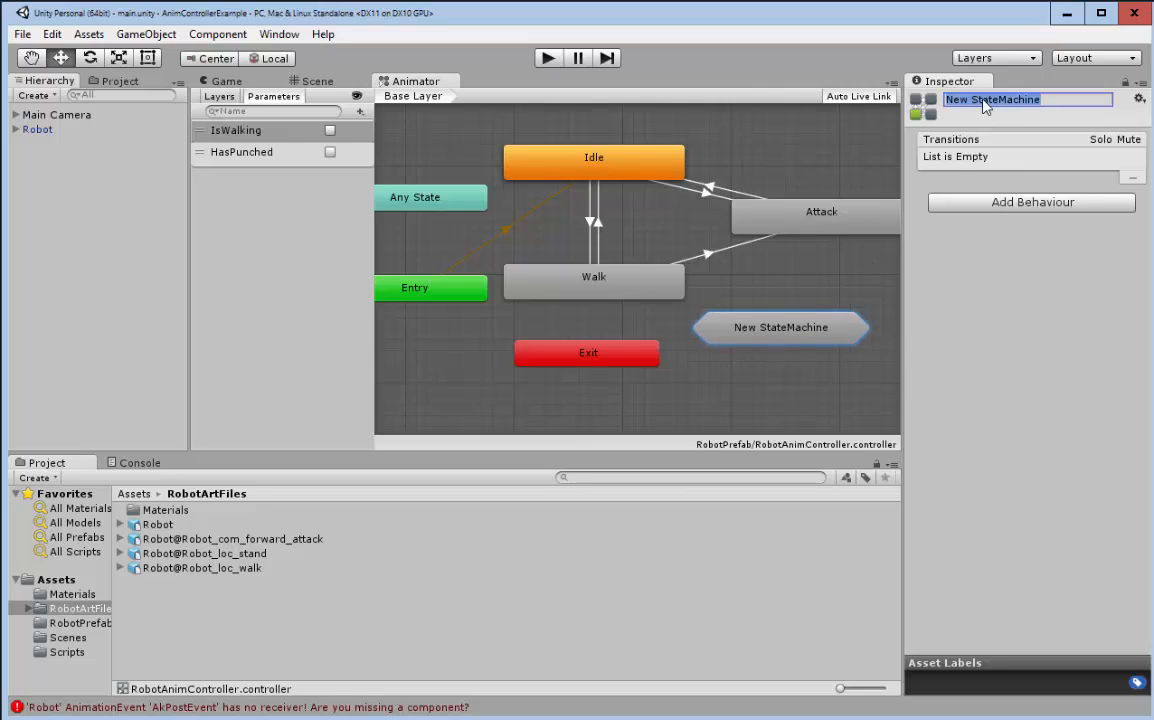
{"action": "type", "text": "Combat"}
{"action": "key", "text": "Return"}
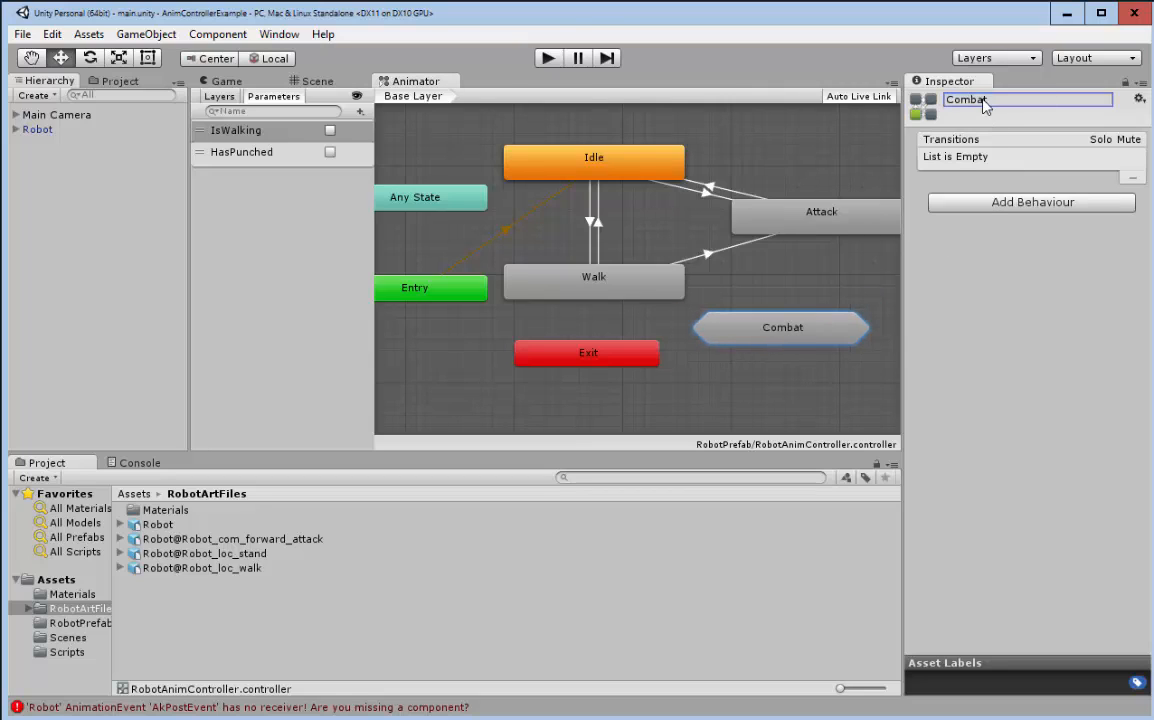
{"action": "left_click_drag", "start_coordinate": [816, 330], "coordinate": [848, 303]}
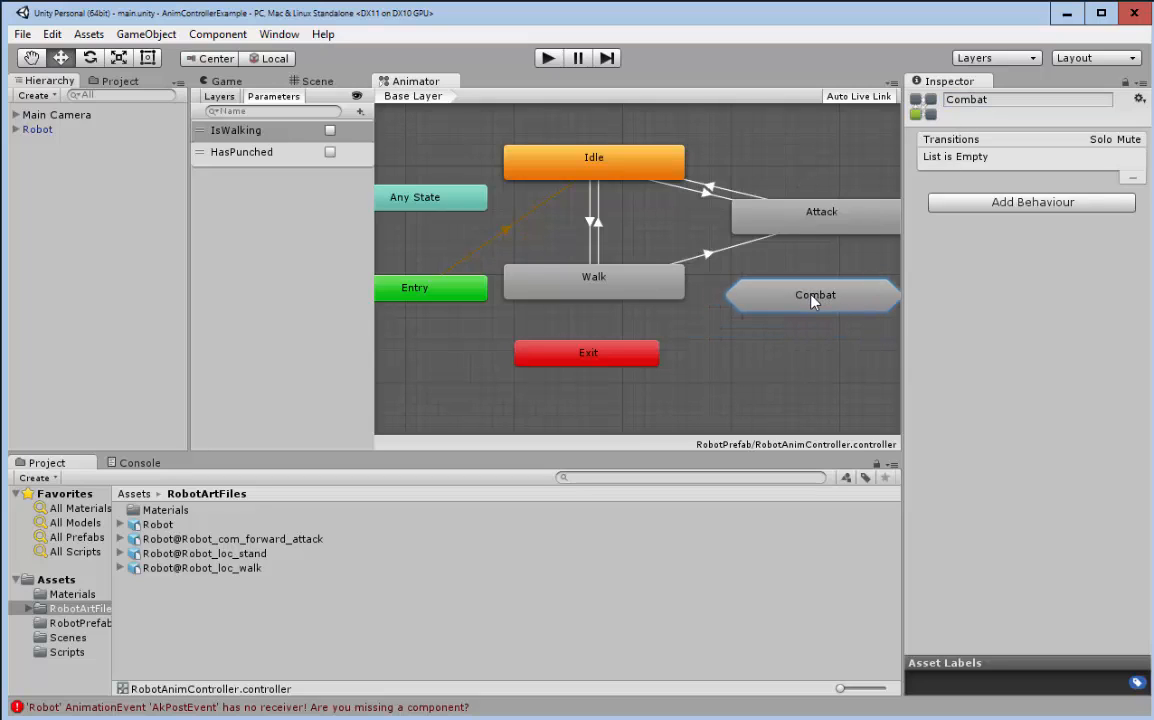
Step: Open the Combat sub-state machine and create two empty states in it, the second lower and to the right of the first
{"action": "double_click", "coordinate": [818, 299]}
{"action": "right_click", "coordinate": [534, 164]}
{"action": "mouse_move", "coordinate": [568, 177]}
{"action": "left_click", "coordinate": [765, 177]}
{"action": "left_click", "coordinate": [625, 182]}
{"action": "right_click", "coordinate": [672, 294]}
{"action": "mouse_move", "coordinate": [703, 304]}
{"action": "left_click", "coordinate": [900, 306]}
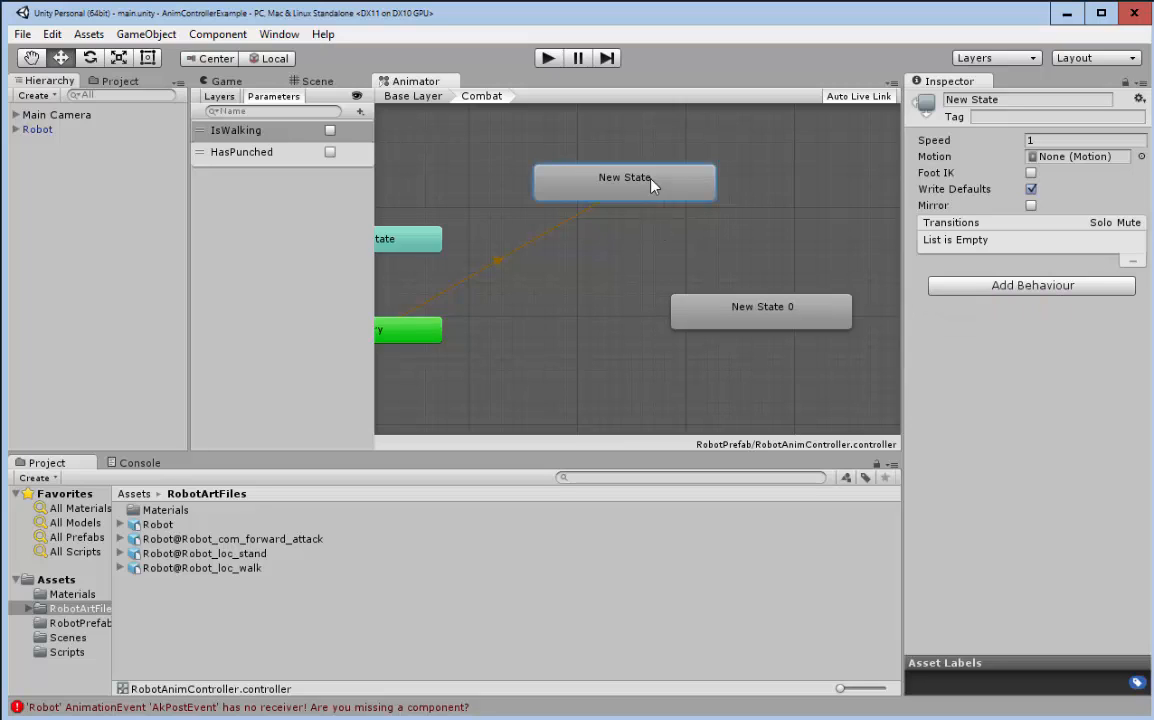
Step: Rename the upper state Combat01 and the second state Combat02, and place Combat02 directly below Combat01
{"action": "left_click", "coordinate": [1000, 100]}
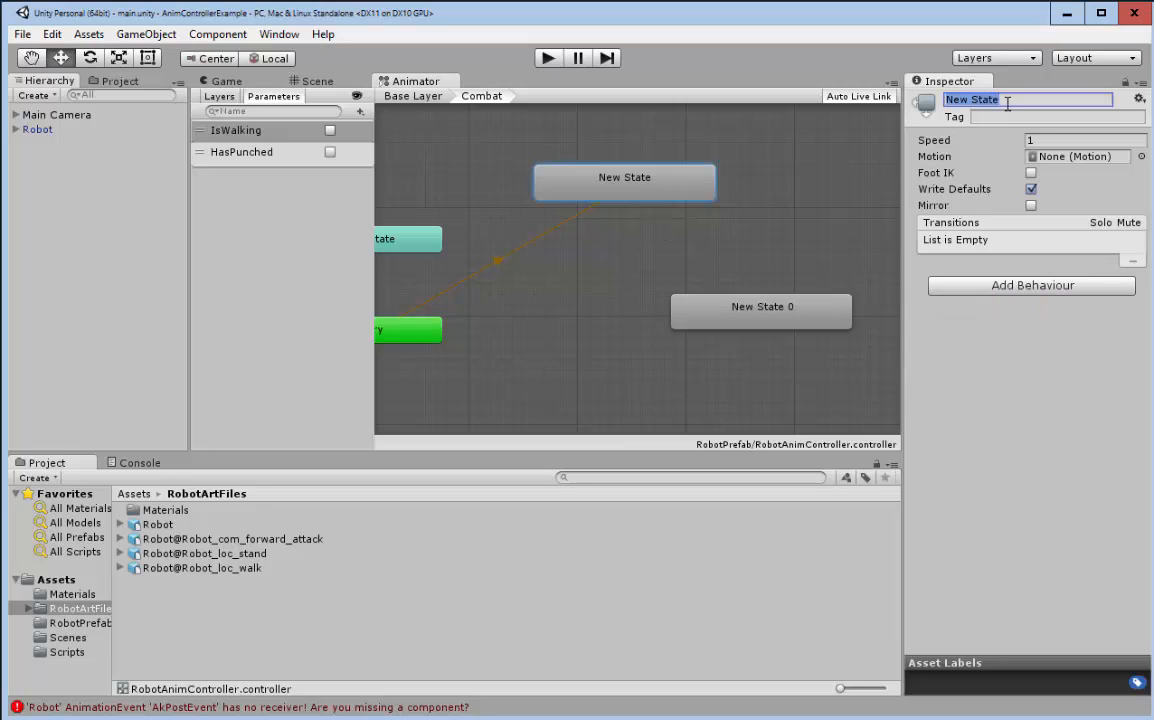
{"action": "type", "text": "Combat01"}
{"action": "key", "text": "Return"}
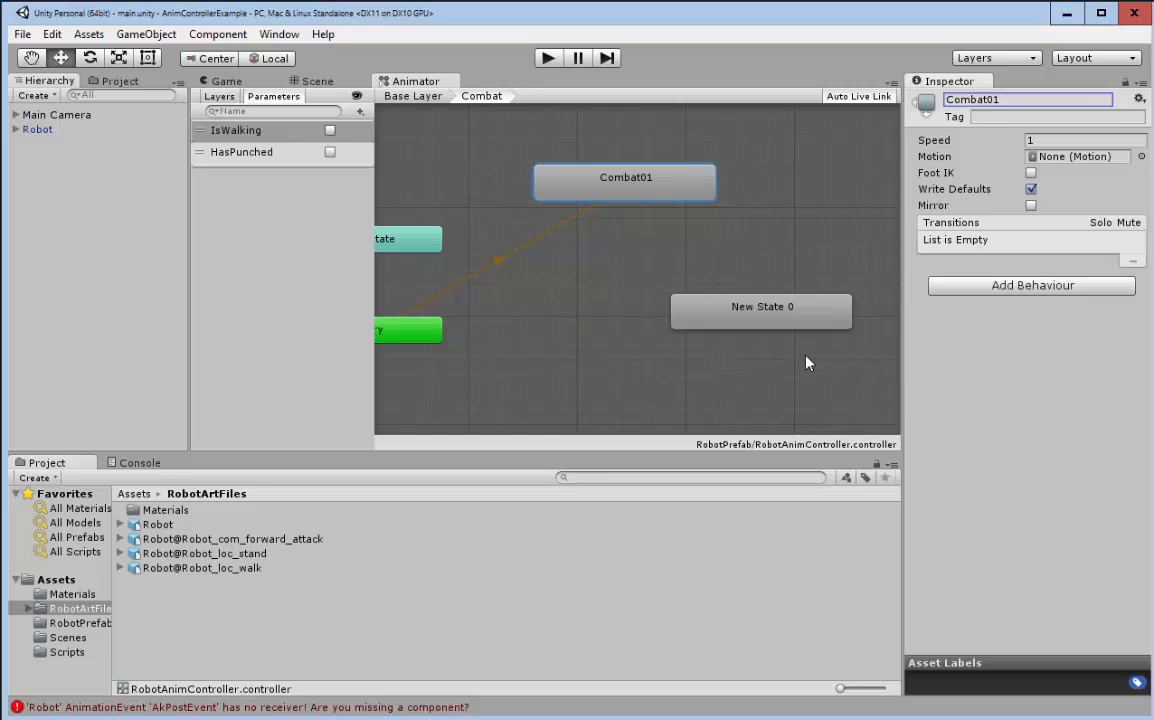
{"action": "left_click", "coordinate": [726, 319]}
{"action": "left_click", "coordinate": [1040, 103]}
{"action": "type", "text": "Combat02"}
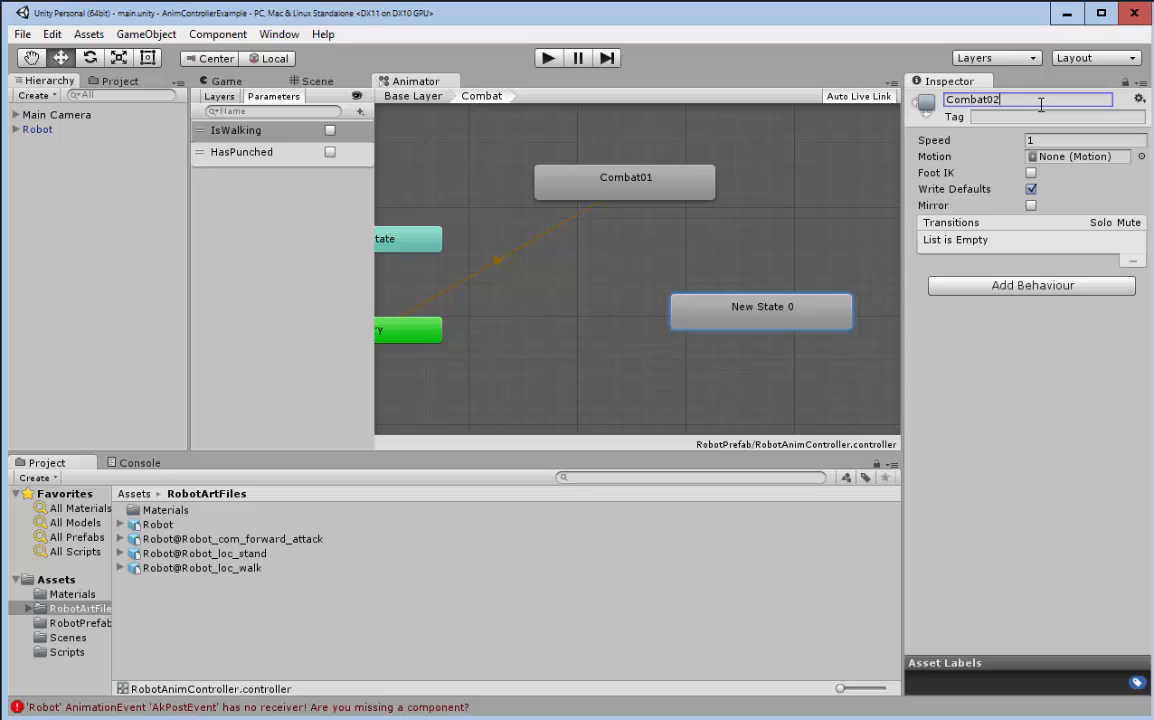
{"action": "key", "text": "Return"}
{"action": "left_click_drag", "start_coordinate": [793, 314], "coordinate": [660, 305]}
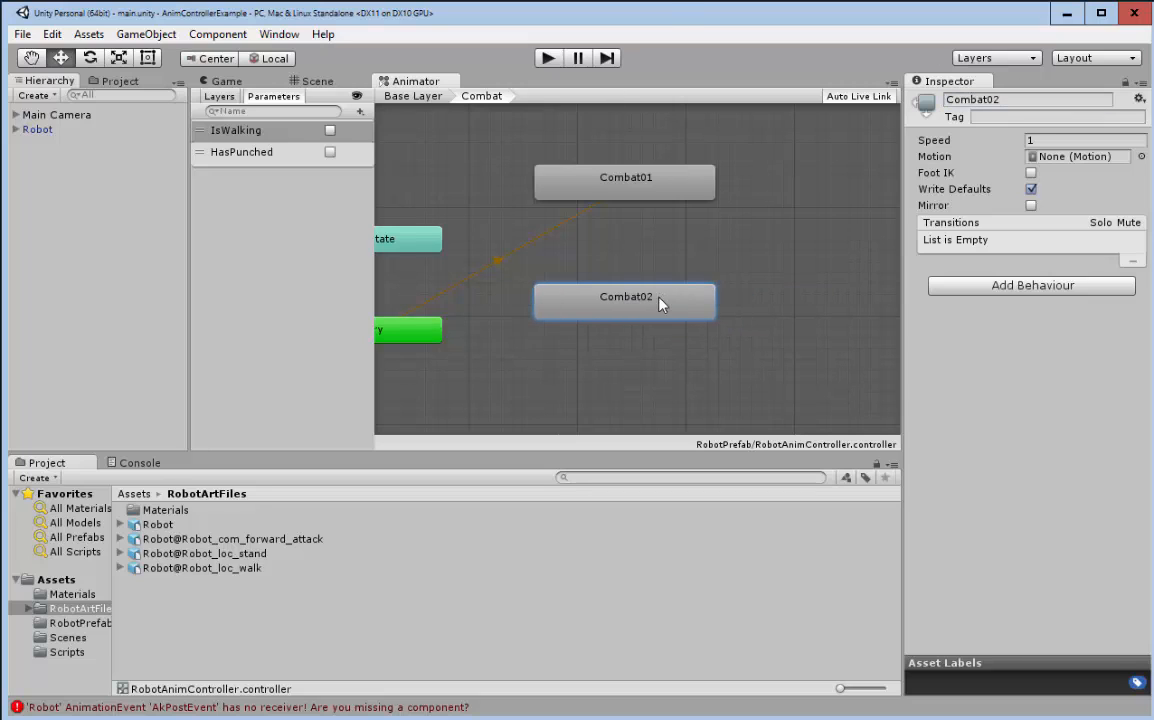
Step: Shift Combat01 slightly, make a transition from Combat01 to Combat02, and align Combat02 directly beneath it
{"action": "left_click_drag", "start_coordinate": [676, 202], "coordinate": [695, 216]}
{"action": "right_click", "coordinate": [690, 214]}
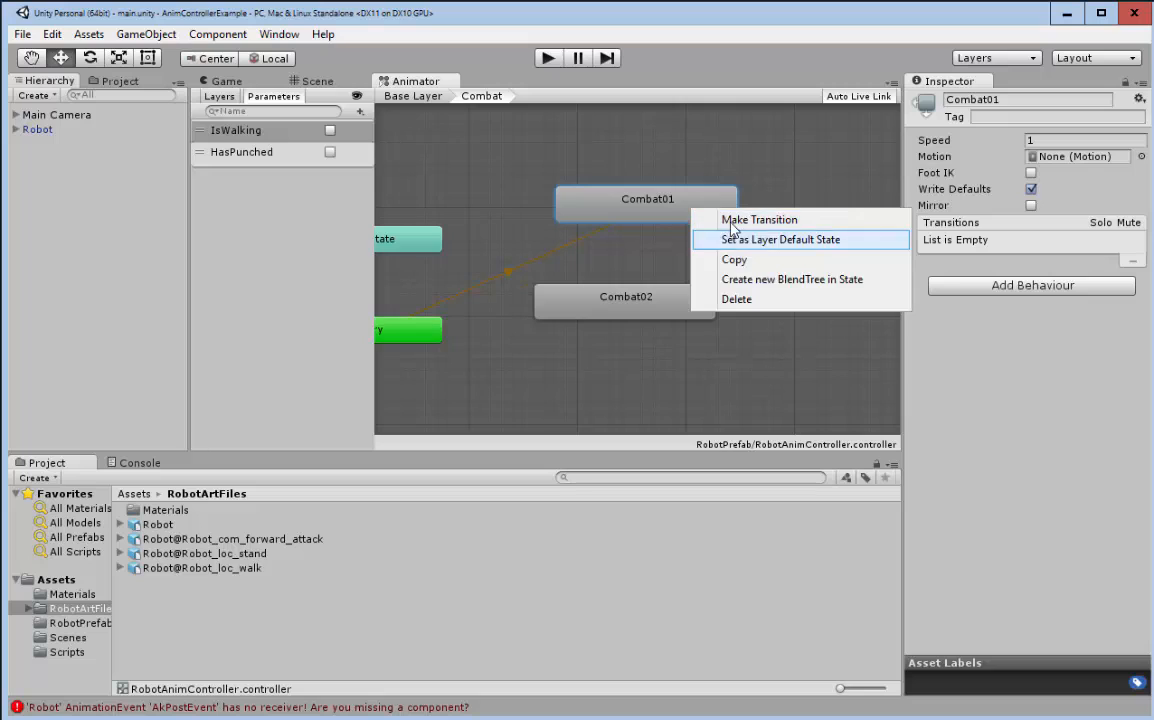
{"action": "left_click", "coordinate": [730, 217]}
{"action": "left_click", "coordinate": [648, 304]}
{"action": "left_click_drag", "start_coordinate": [688, 314], "coordinate": [703, 312]}
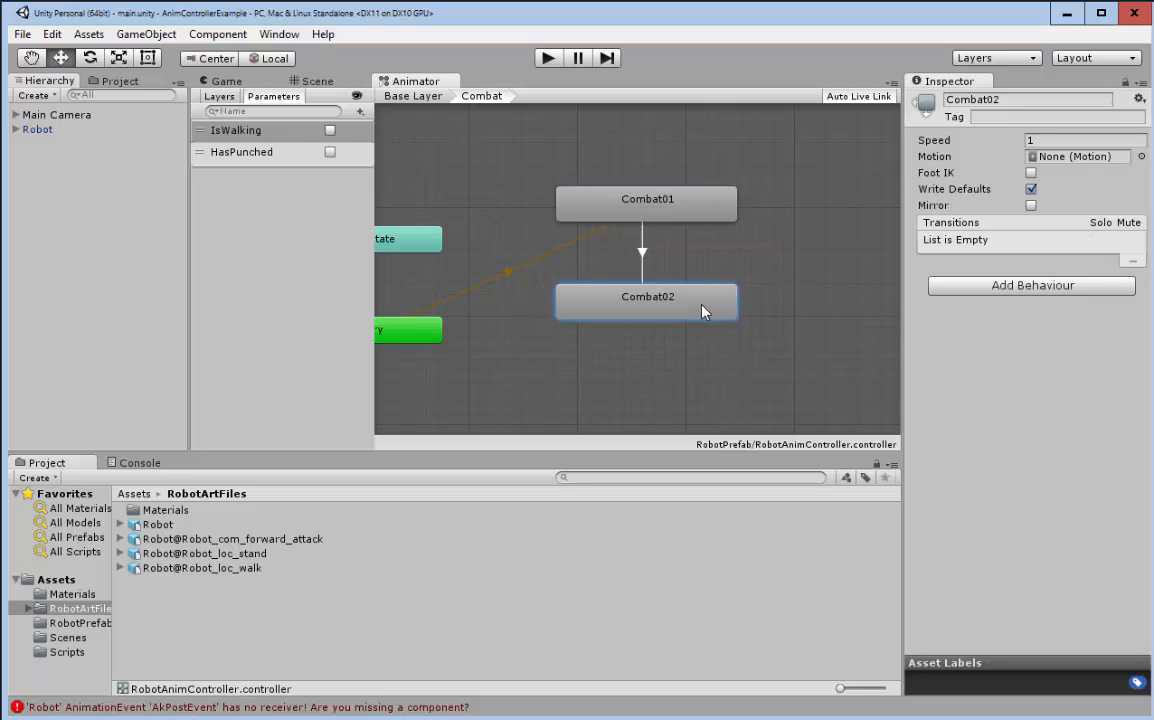
Step: Delete the transition from Combat01 to Combat02
{"action": "left_click", "coordinate": [642, 250]}
{"action": "key", "text": "Delete"}
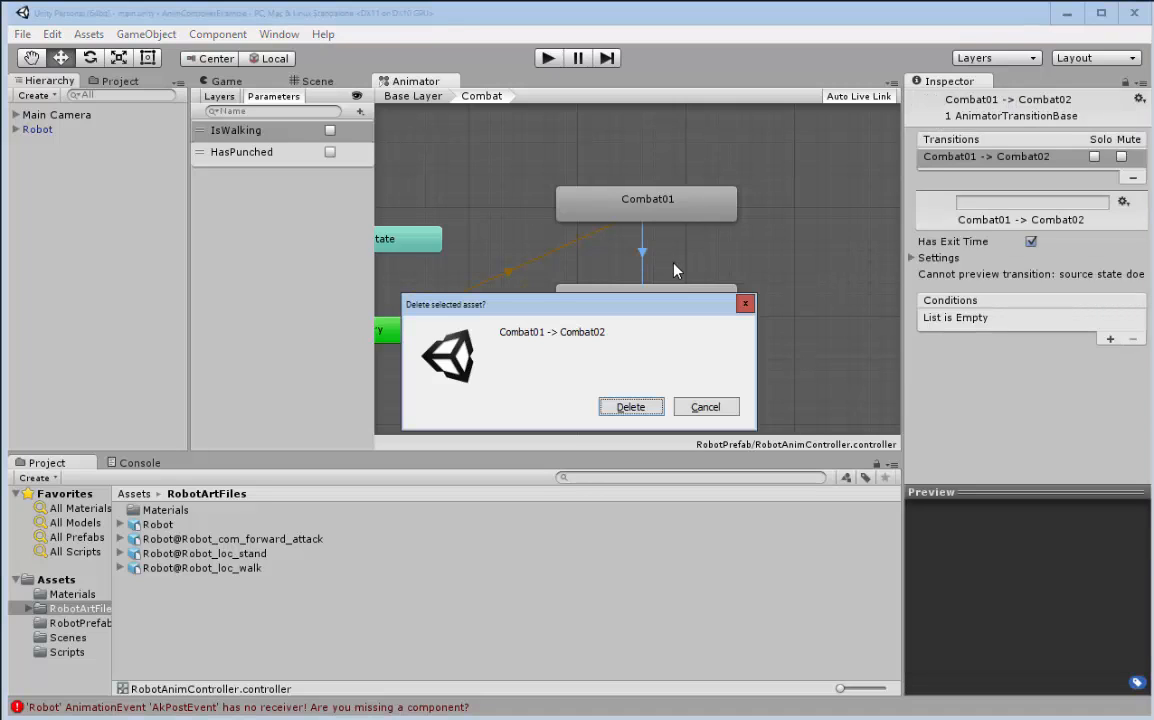
{"action": "left_click", "coordinate": [645, 408]}
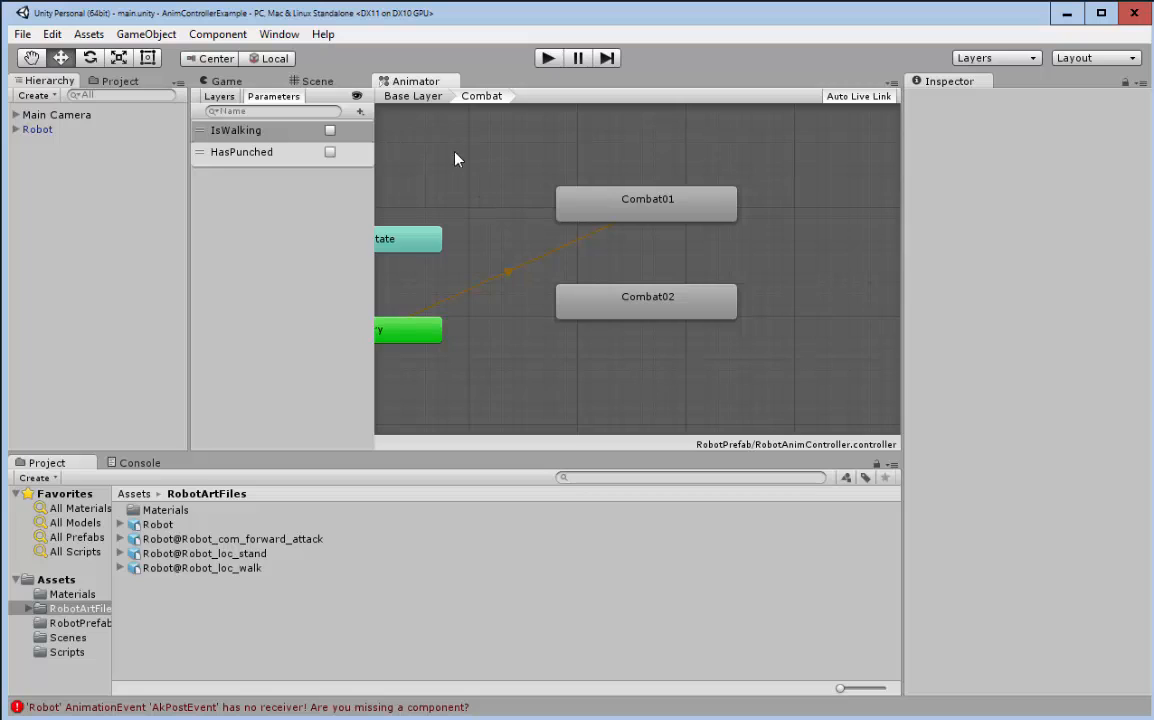
Step: Return to the base layer and make a transition from Walk to the Combat01 state inside the Combat sub-state machine
{"action": "left_click", "coordinate": [412, 97]}
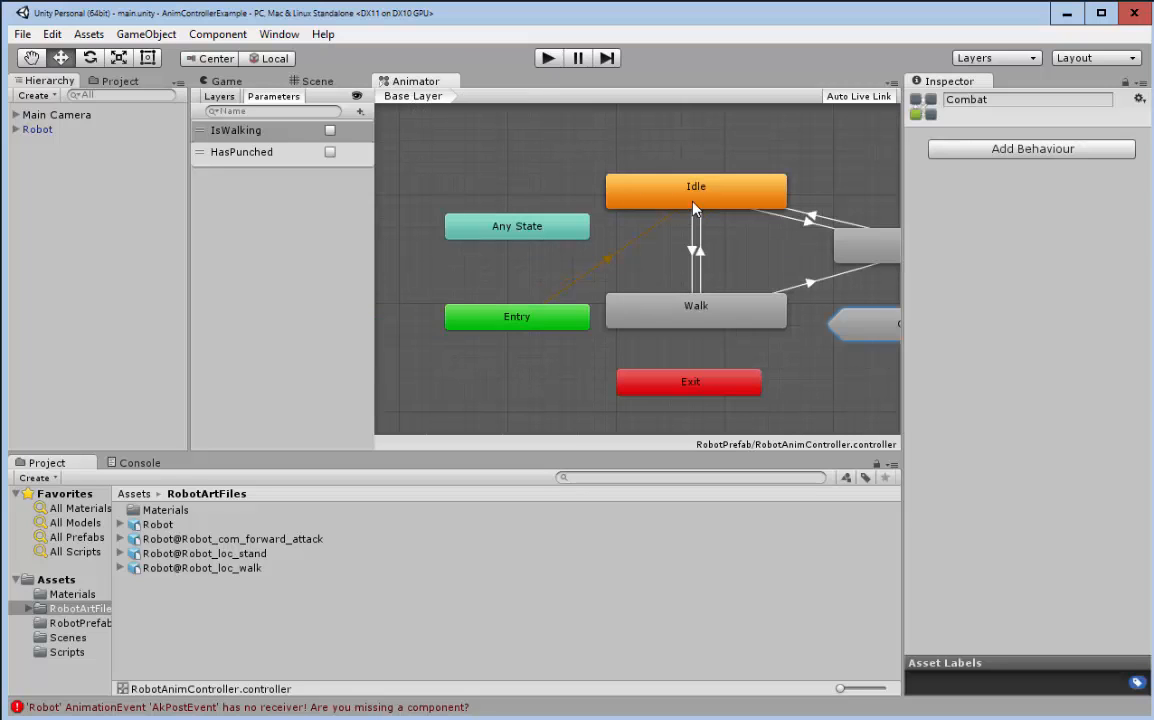
{"action": "right_click", "coordinate": [734, 322]}
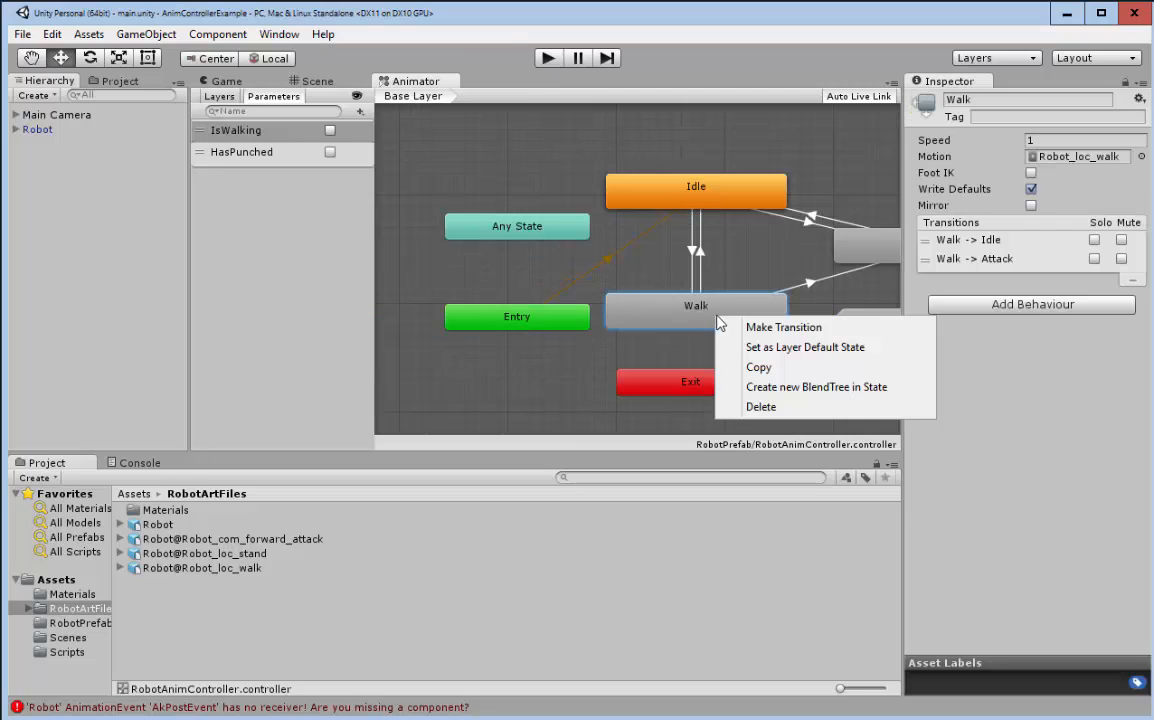
{"action": "left_click", "coordinate": [747, 327]}
{"action": "left_click", "coordinate": [875, 333]}
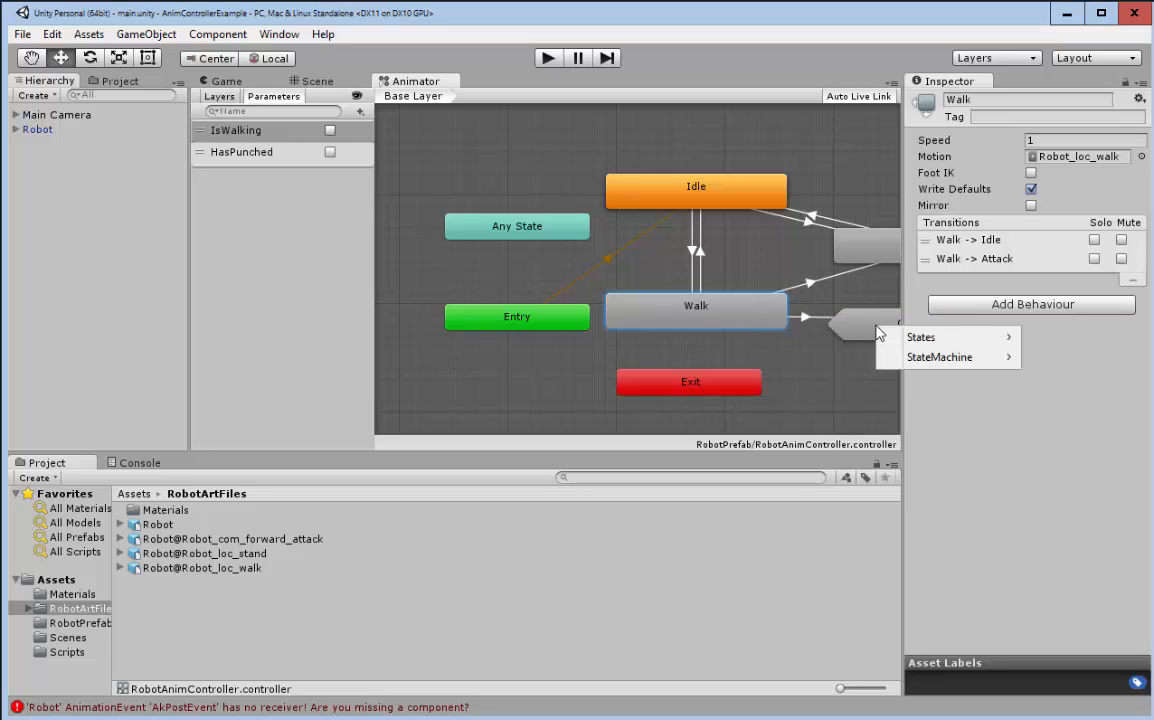
{"action": "mouse_move", "coordinate": [905, 341]}
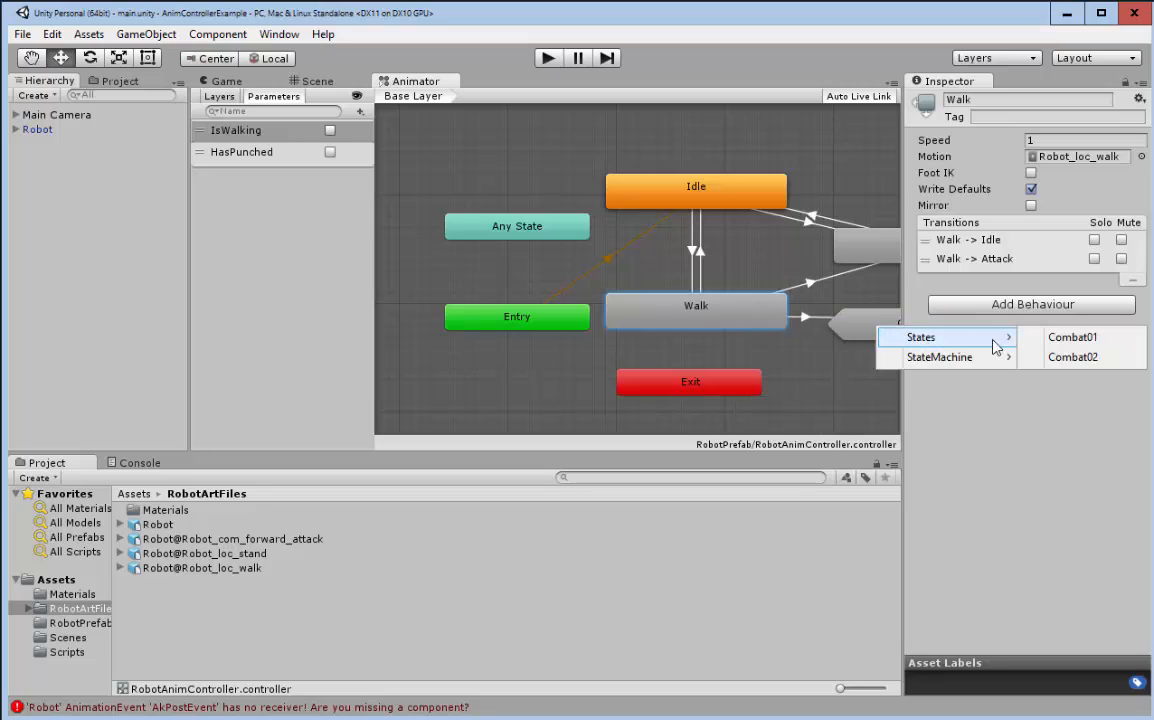
{"action": "left_click", "coordinate": [1060, 338]}
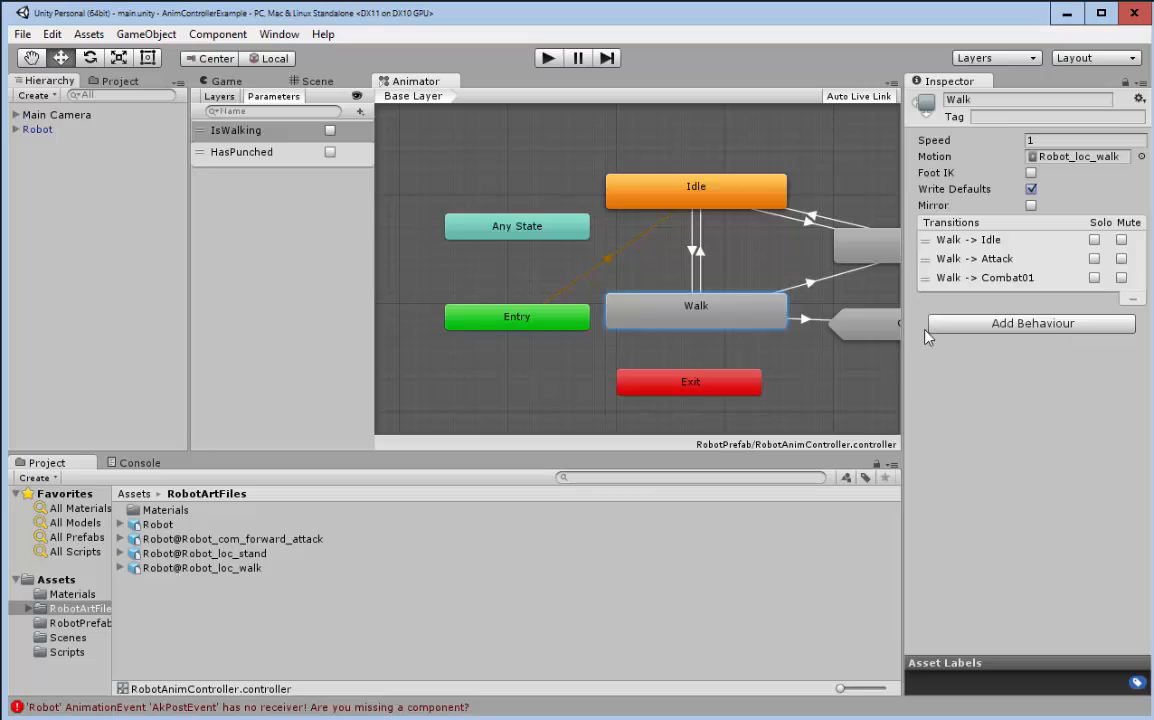
Step: Make a second transition from Walk into the Combat sub-state machine, targeting the Combat02 state
{"action": "right_click", "coordinate": [716, 312]}
{"action": "left_click", "coordinate": [729, 325]}
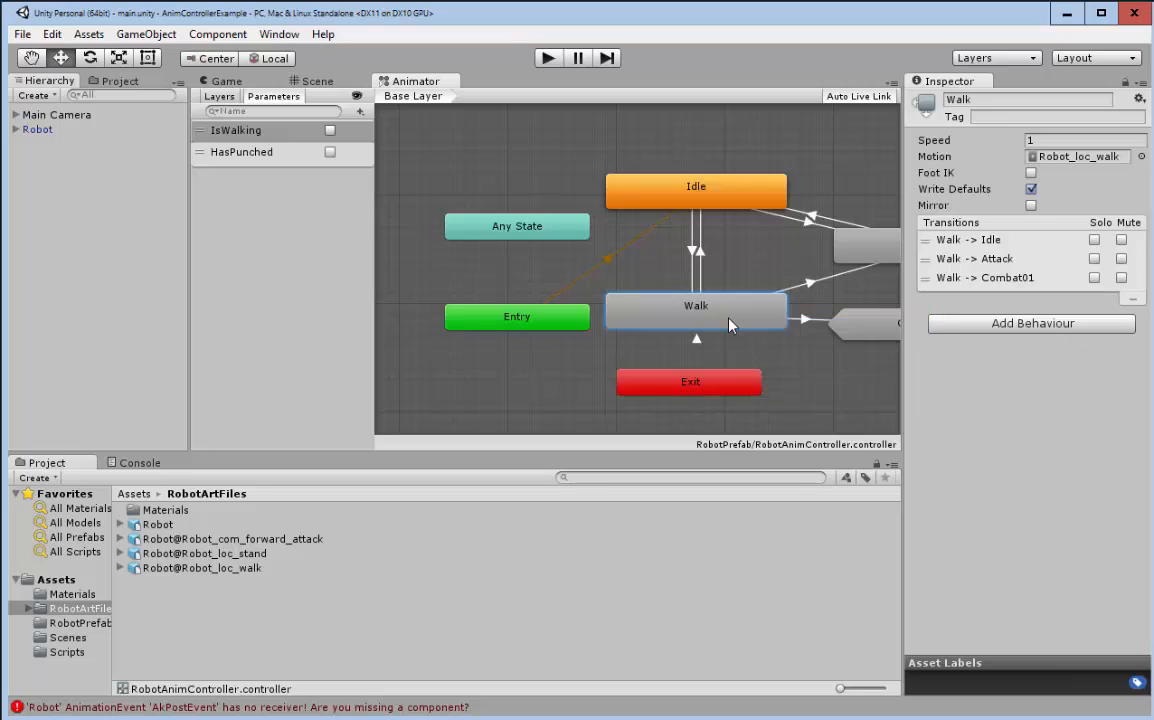
{"action": "left_click", "coordinate": [868, 320]}
{"action": "mouse_move", "coordinate": [993, 332]}
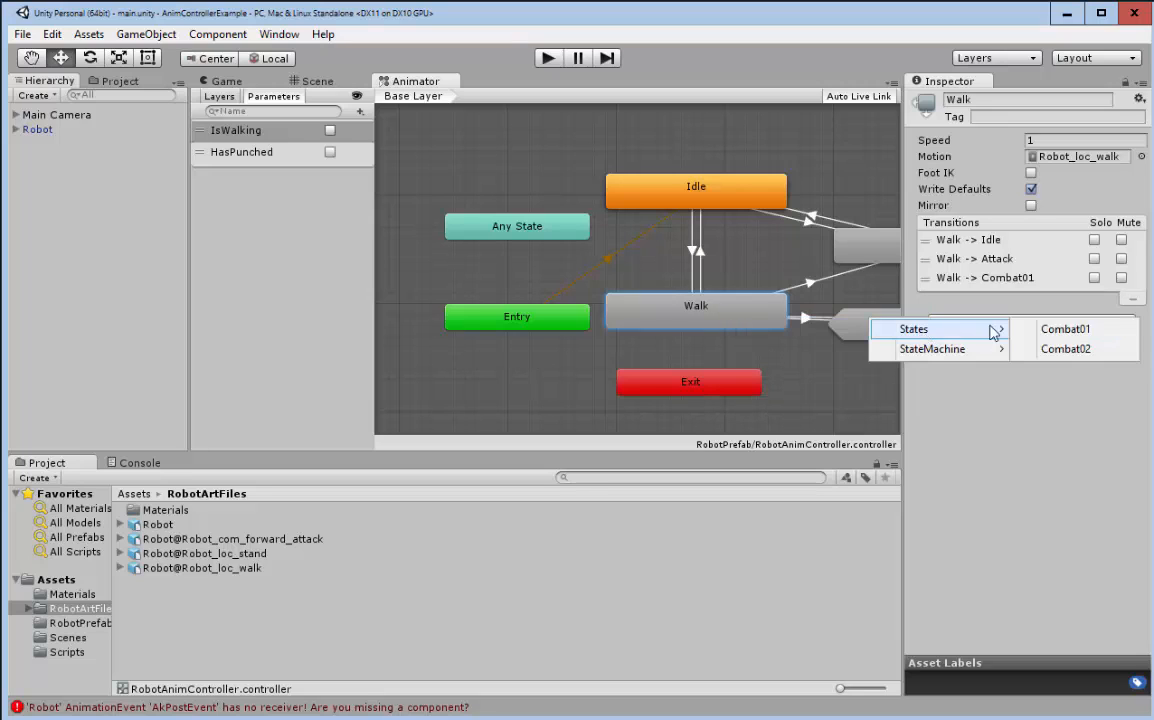
{"action": "left_click", "coordinate": [1058, 352]}
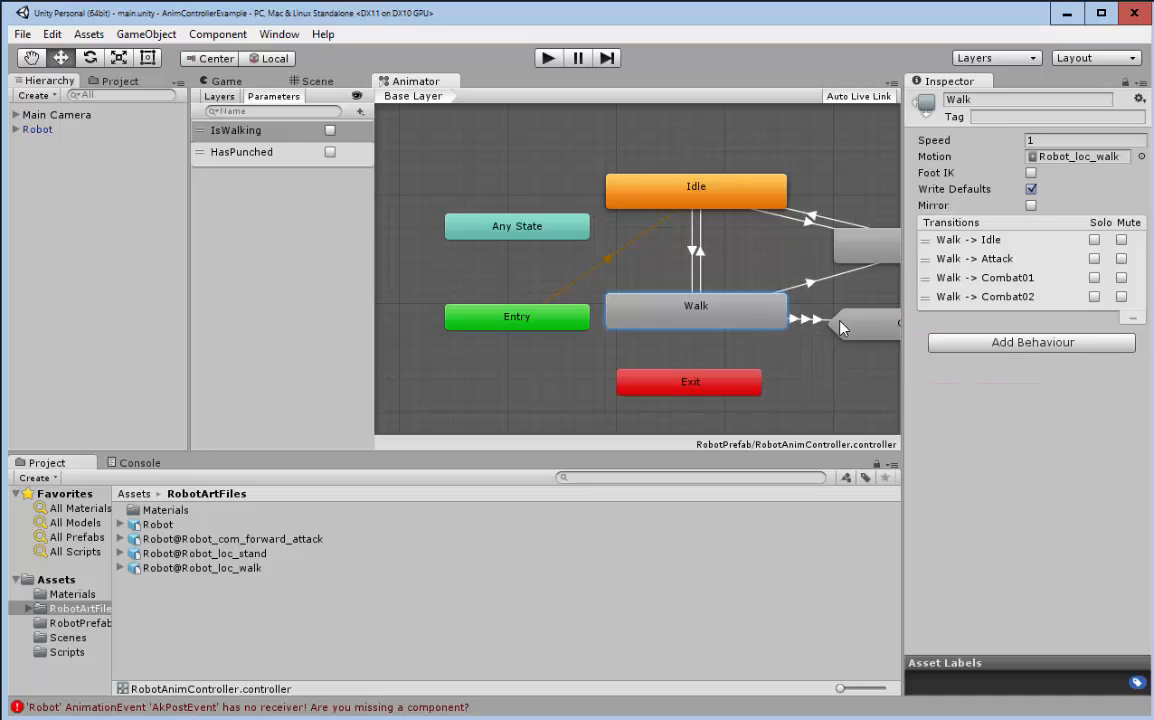
Step: Open the Combat sub-state machine and move the (Up) Base Layer node closer to the two combat states
{"action": "double_click", "coordinate": [879, 338]}
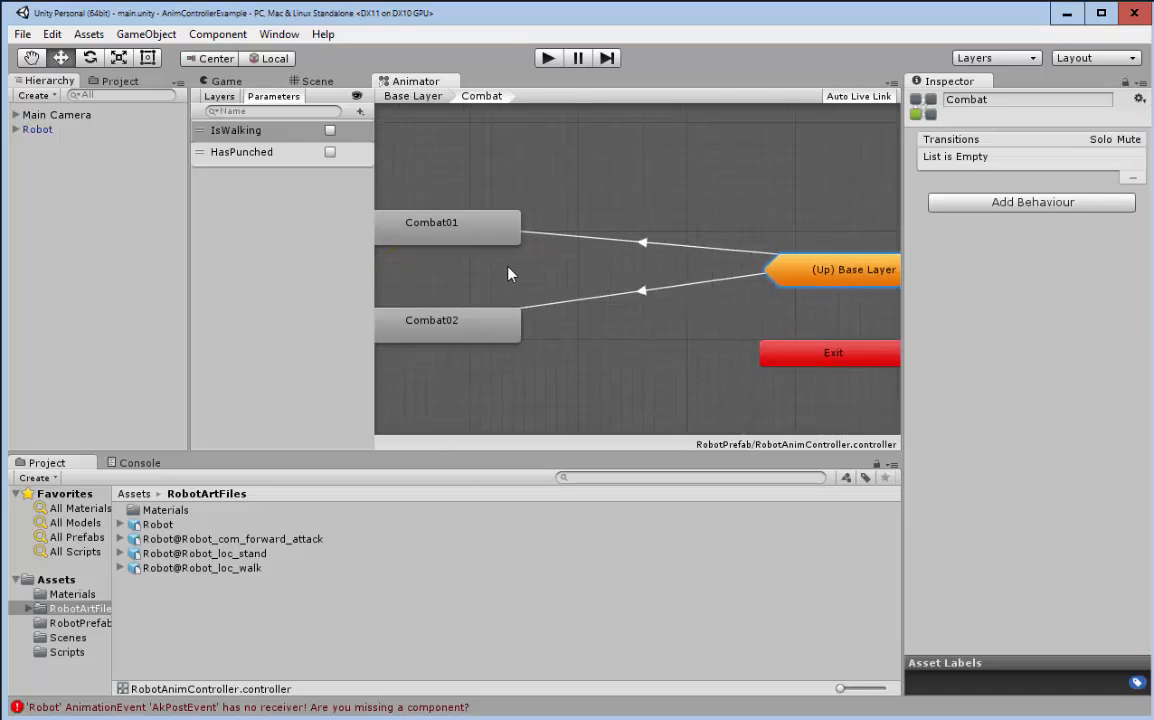
{"action": "left_click", "coordinate": [618, 278]}
{"action": "left_click_drag", "start_coordinate": [618, 272], "coordinate": [607, 274]}
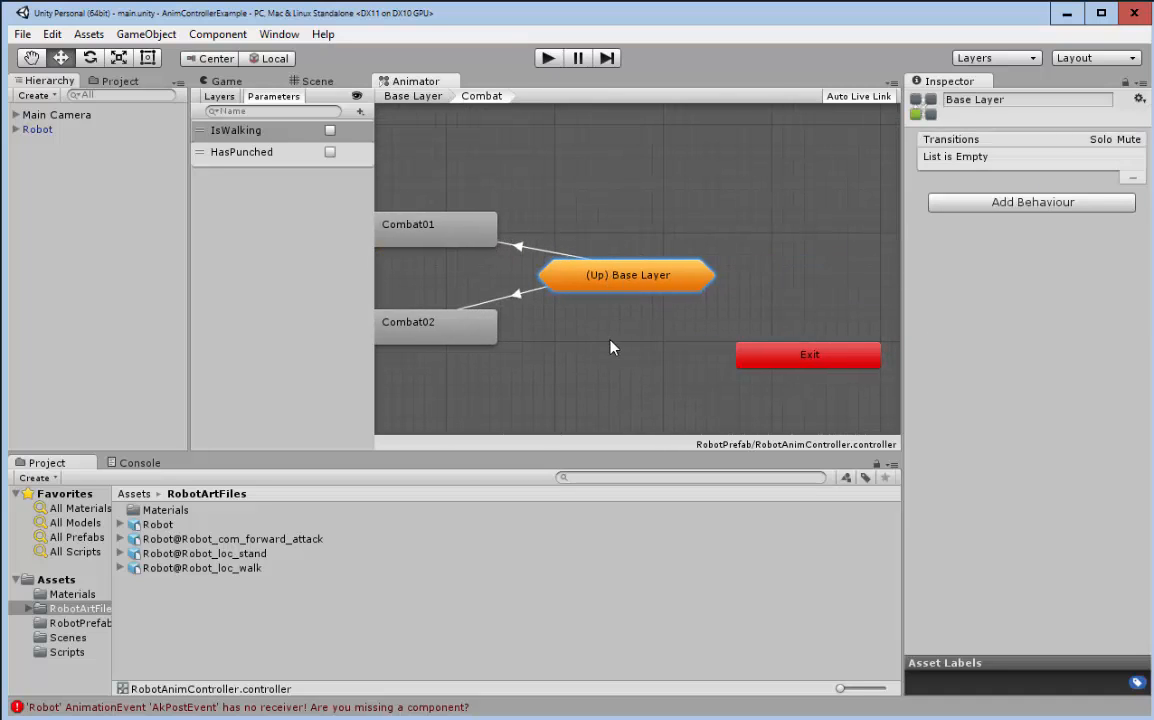
Step: Make a transition from Combat01 through the (Up) Base Layer node to the Idle state
{"action": "middle_click_drag", "start_coordinate": [610, 341], "coordinate": [757, 335]}
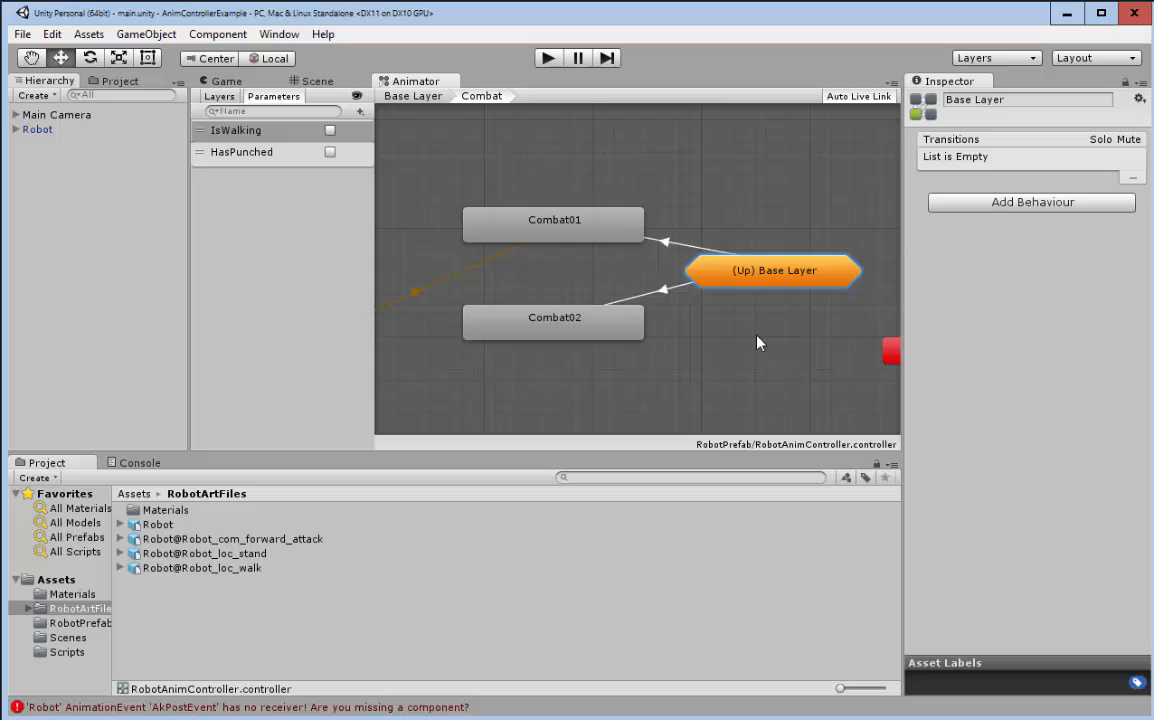
{"action": "left_click", "coordinate": [565, 230]}
{"action": "right_click", "coordinate": [556, 228]}
{"action": "left_click", "coordinate": [592, 234]}
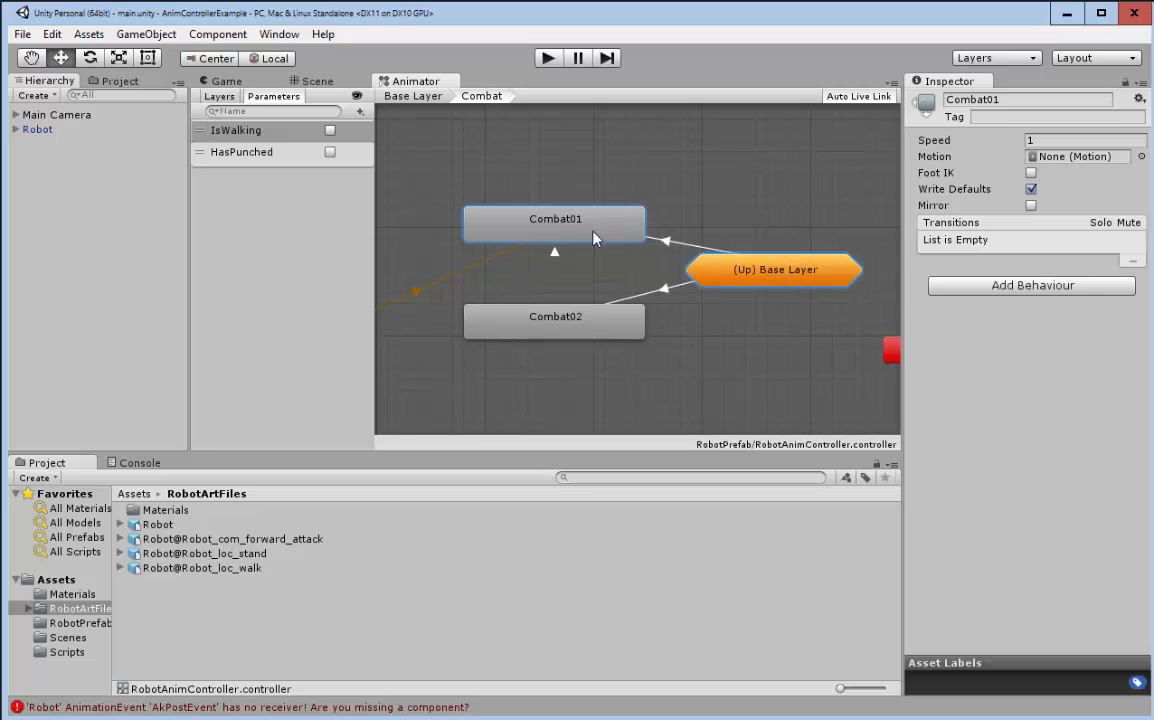
{"action": "left_click", "coordinate": [735, 270]}
{"action": "right_click", "coordinate": [737, 269]}
{"action": "mouse_move", "coordinate": [772, 280]}
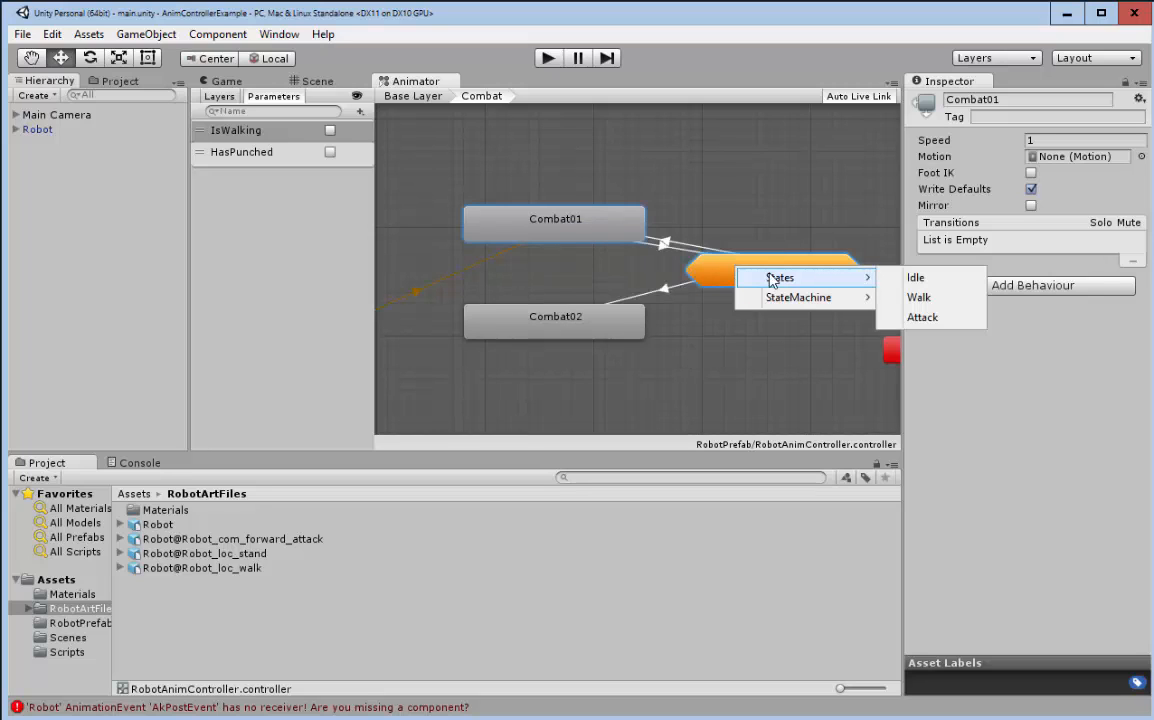
{"action": "left_click", "coordinate": [916, 277]}
Step: Make a transition from Combat02 through the (Up) Base Layer node to the Idle state
{"action": "right_click", "coordinate": [612, 320]}
{"action": "left_click", "coordinate": [650, 327]}
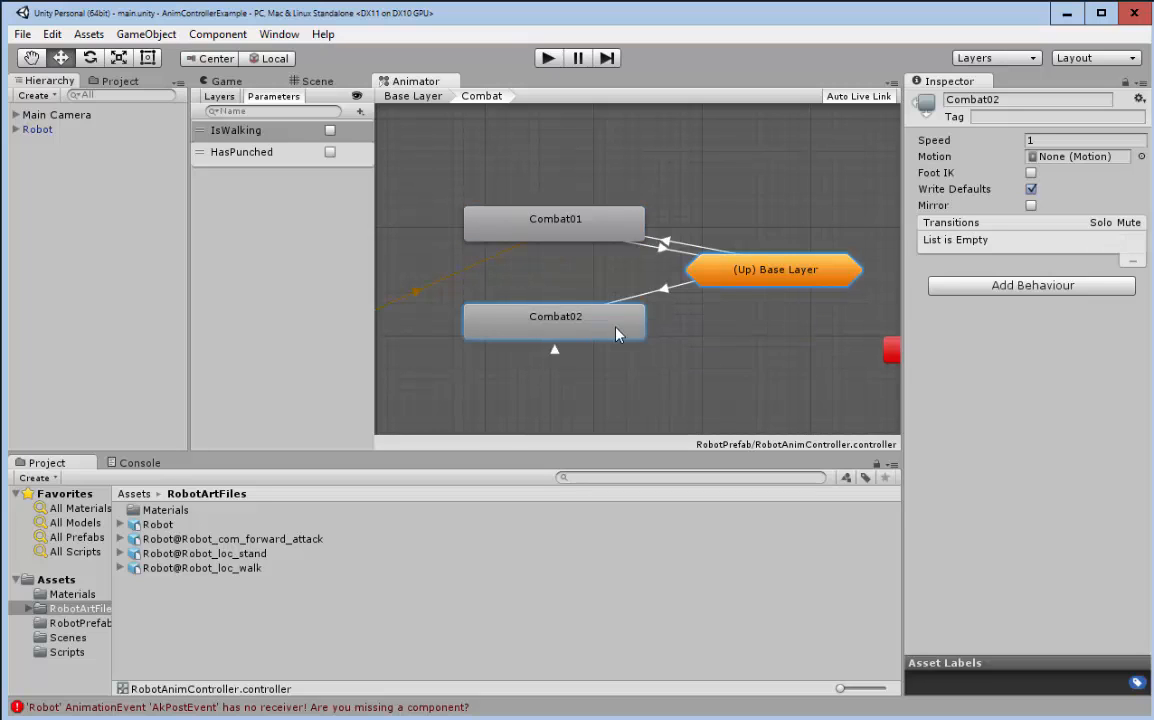
{"action": "left_click", "coordinate": [743, 281]}
{"action": "mouse_move", "coordinate": [786, 285]}
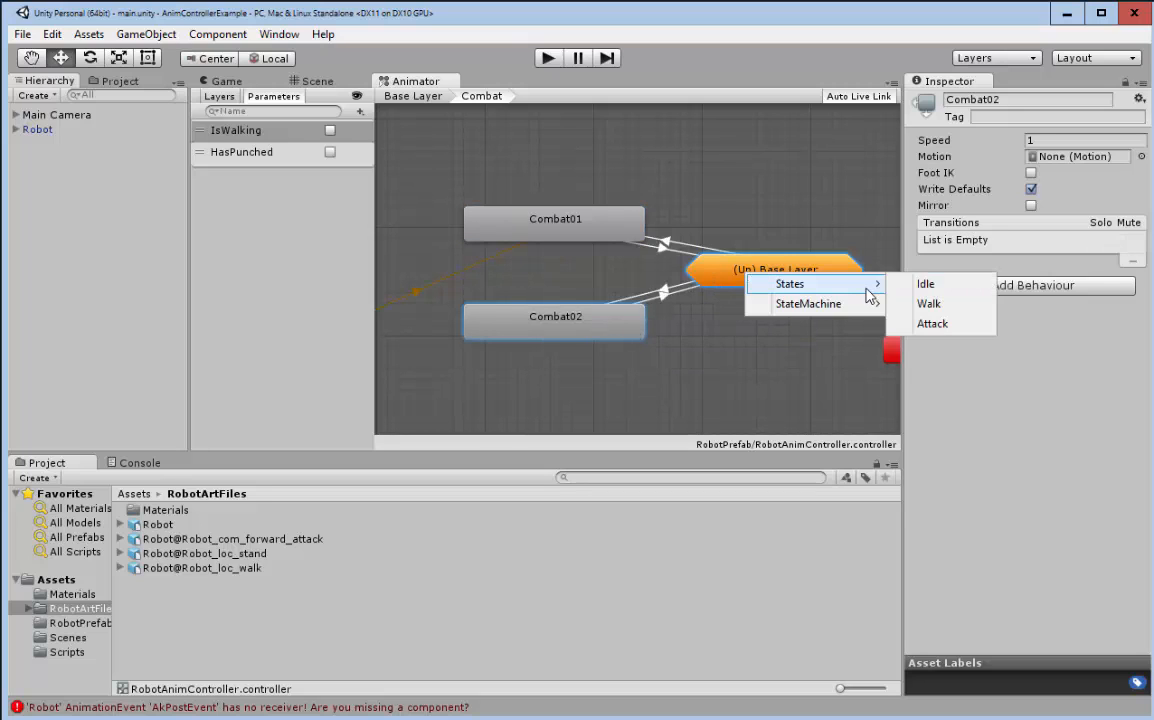
{"action": "left_click", "coordinate": [927, 284]}
Step: Go back up to the base layer and delete the Combat sub-state machine
{"action": "double_click", "coordinate": [740, 272]}
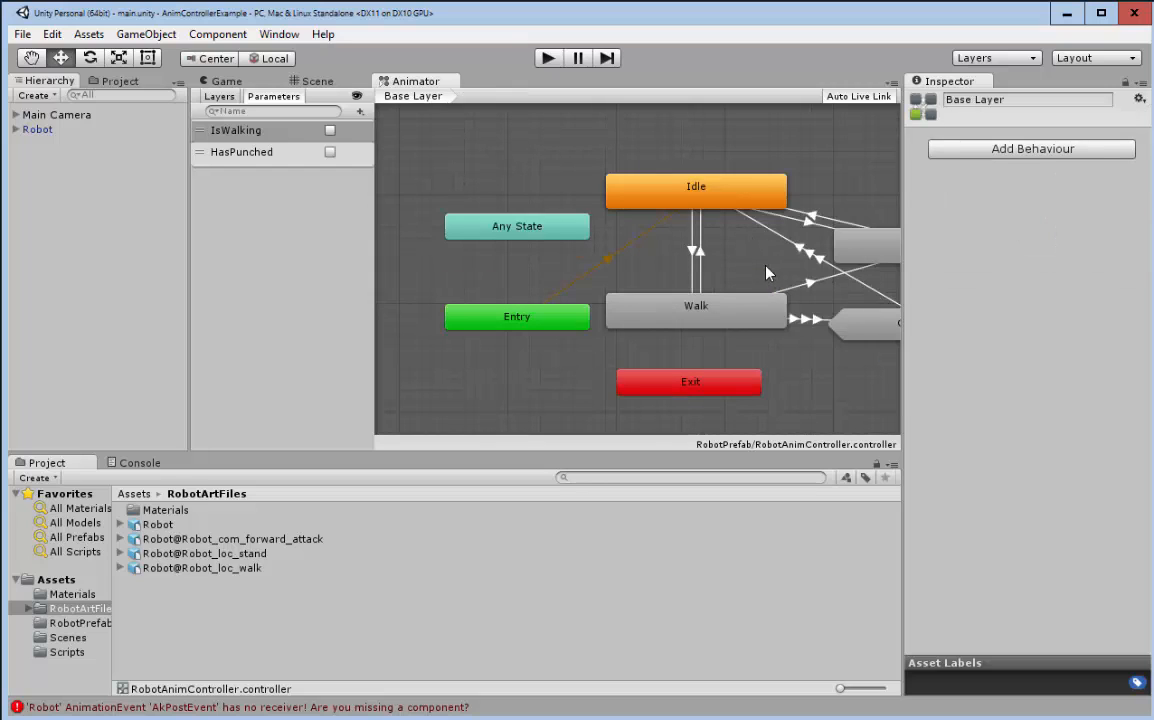
{"action": "middle_click_drag", "start_coordinate": [762, 272], "coordinate": [632, 266]}
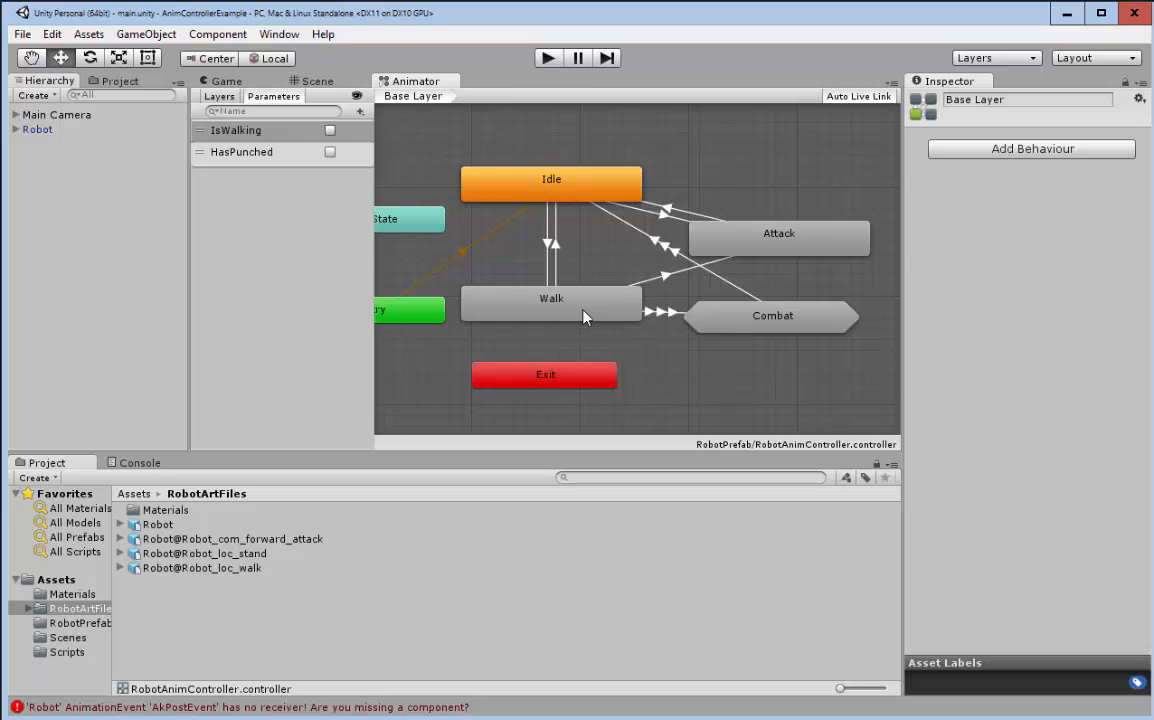
{"action": "left_click", "coordinate": [756, 324]}
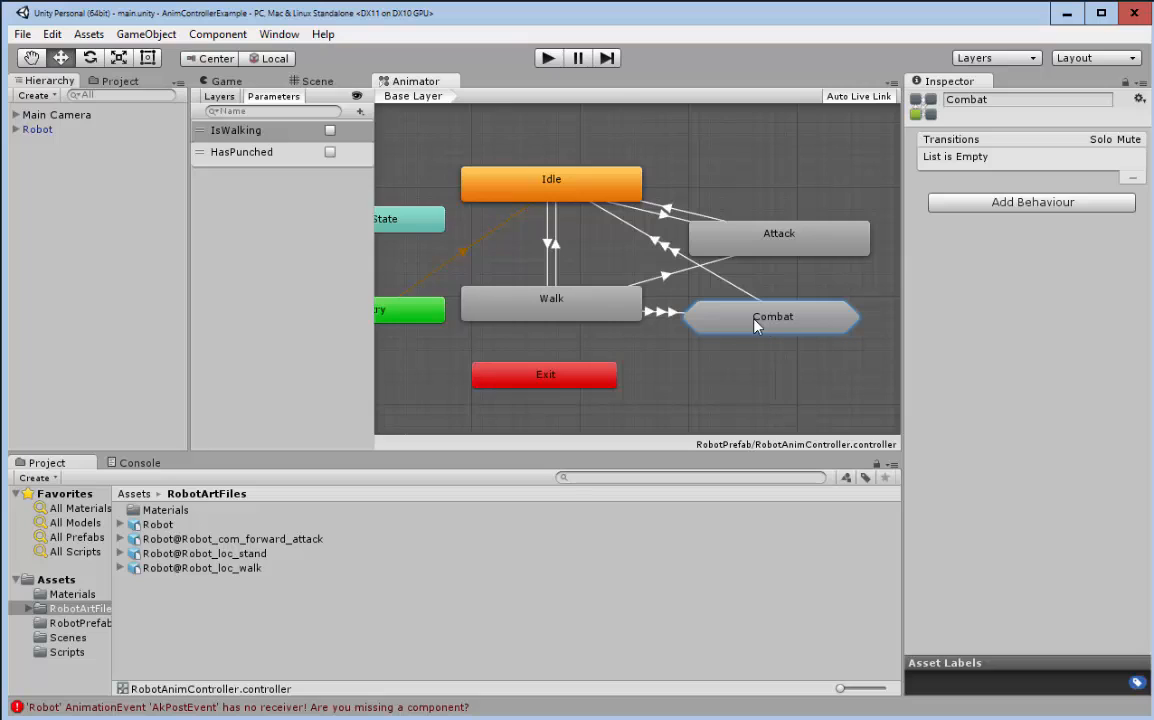
{"action": "key", "text": "Delete"}
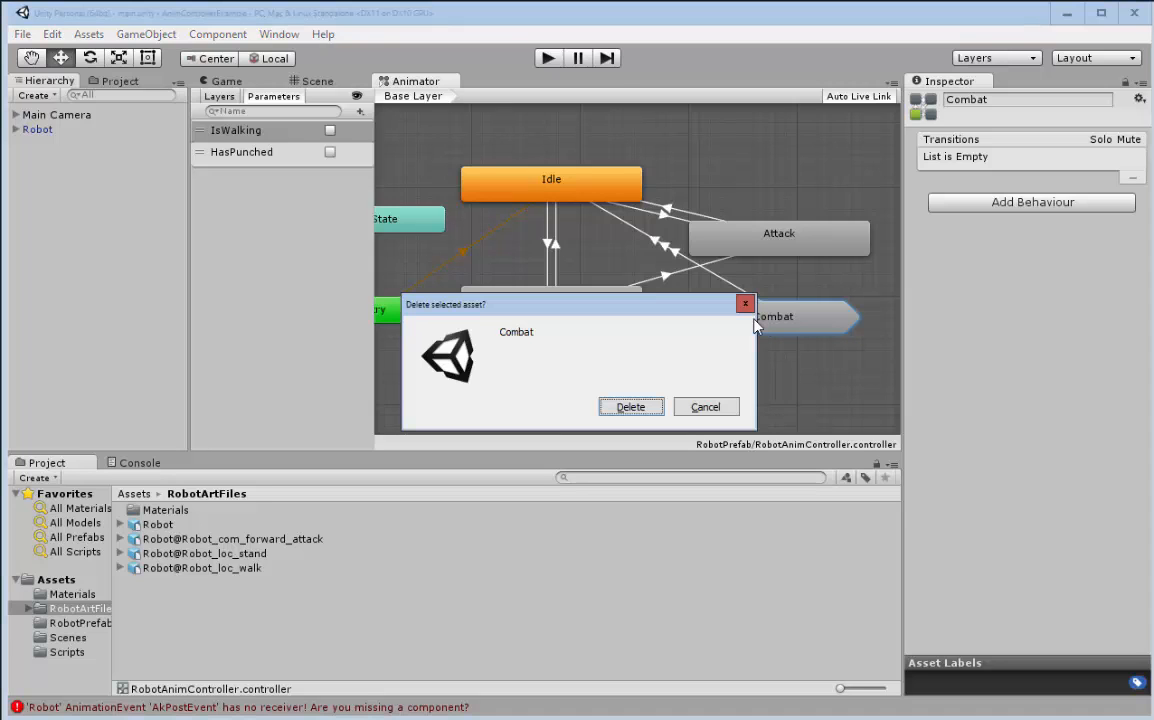
{"action": "left_click", "coordinate": [631, 407]}
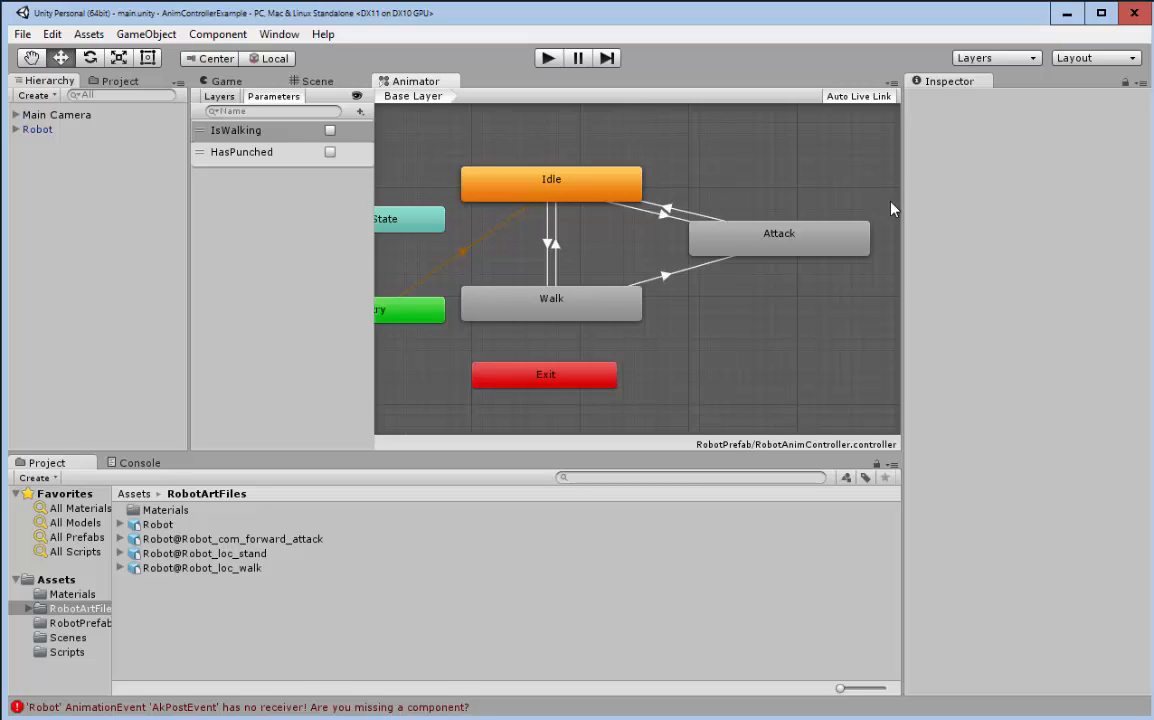
Step: Review the options for creating a state, including from a new blend tree, and view the controller's layers list
{"action": "right_click", "coordinate": [733, 337]}
{"action": "mouse_move", "coordinate": [915, 347]}
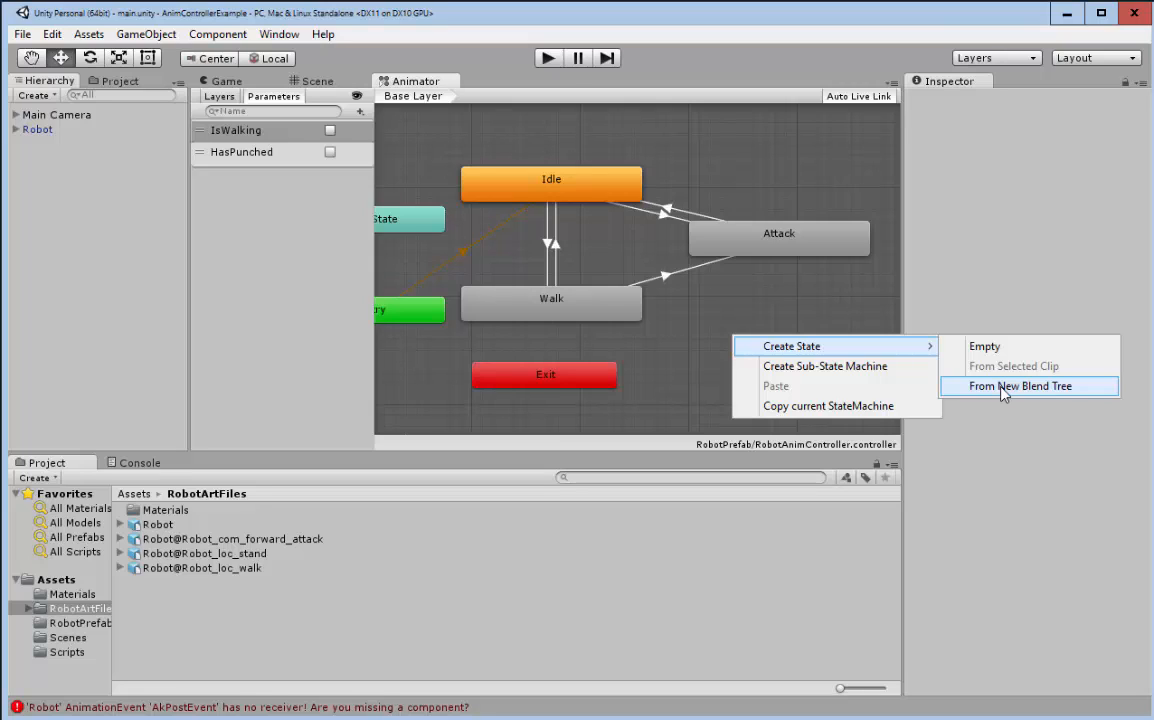
{"action": "left_click", "coordinate": [778, 294]}
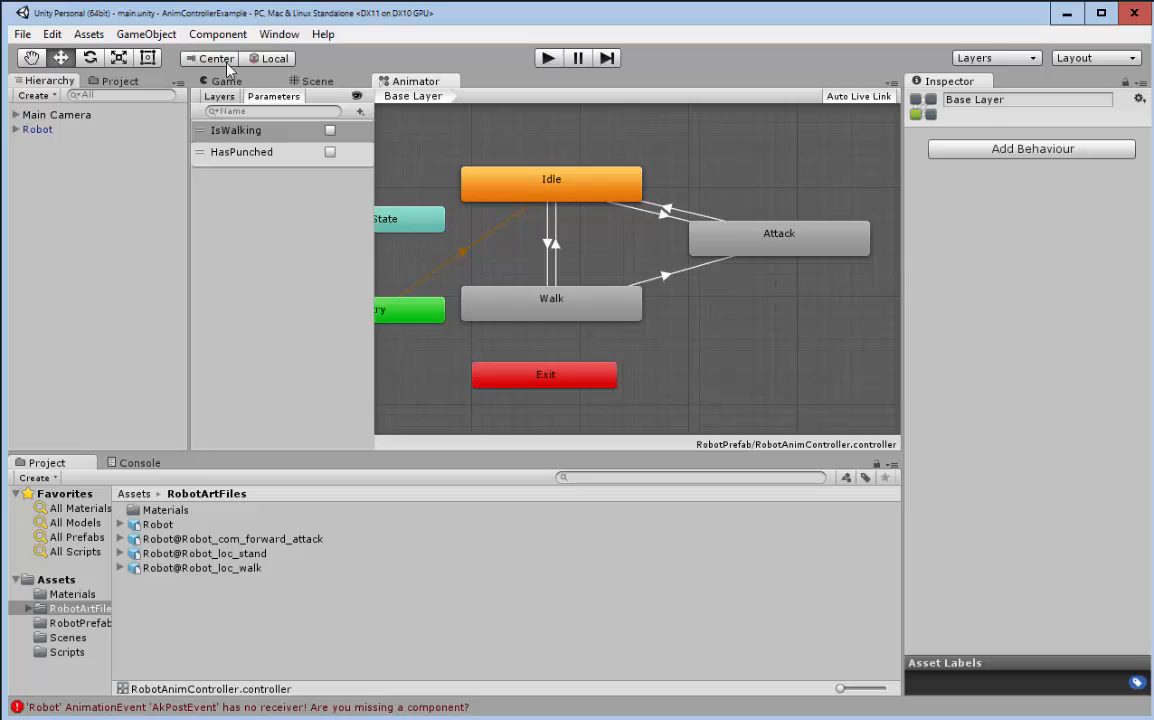
{"action": "left_click", "coordinate": [218, 96]}
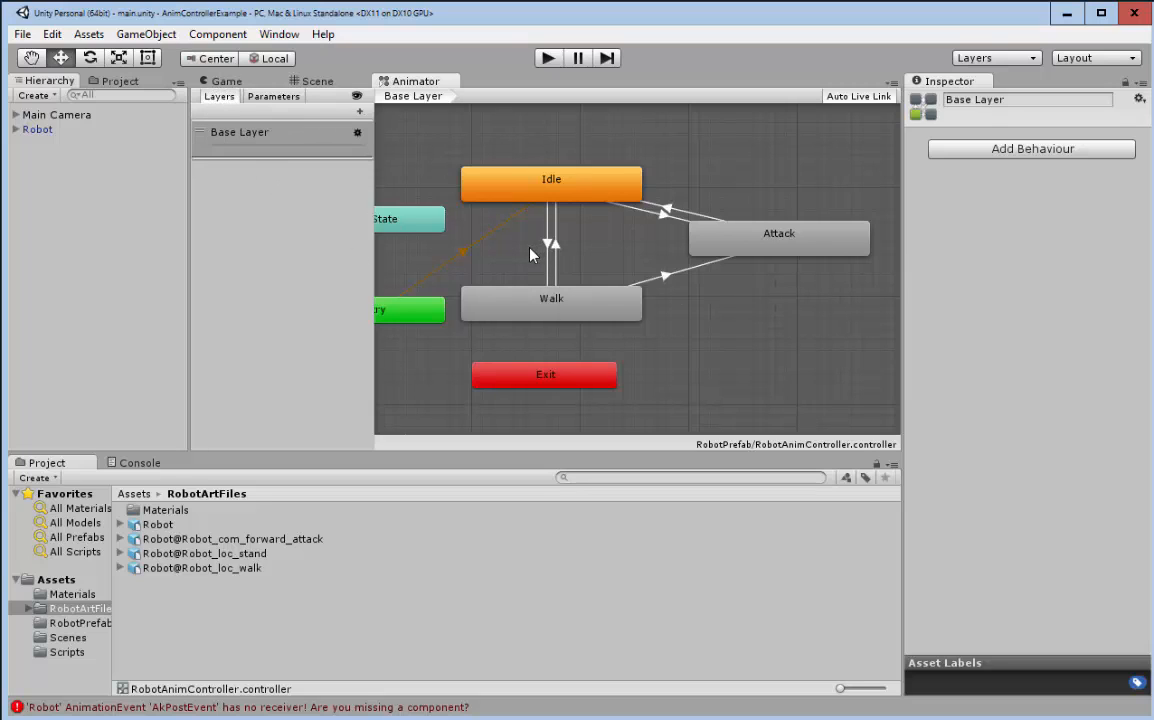
{"action": "middle_click_drag", "start_coordinate": [534, 254], "coordinate": [607, 255]}
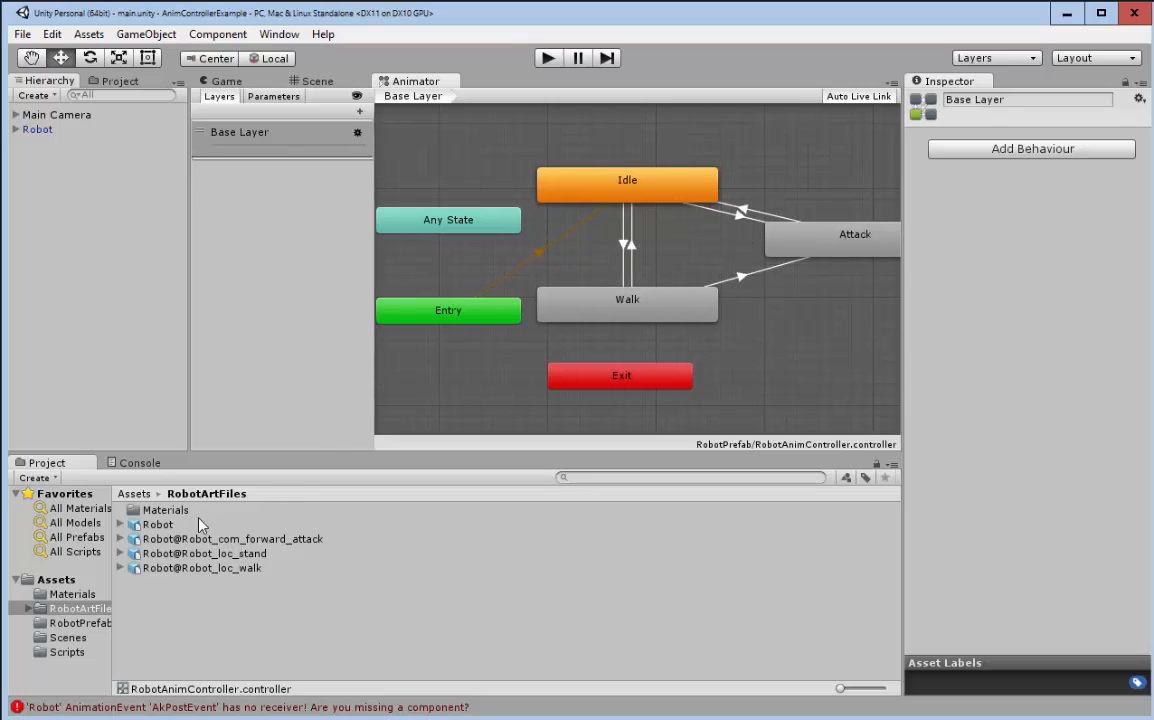
Step: Examine the animation import settings of the Robot and Robot@Robot_com_forward_attack models
{"action": "left_click", "coordinate": [158, 524]}
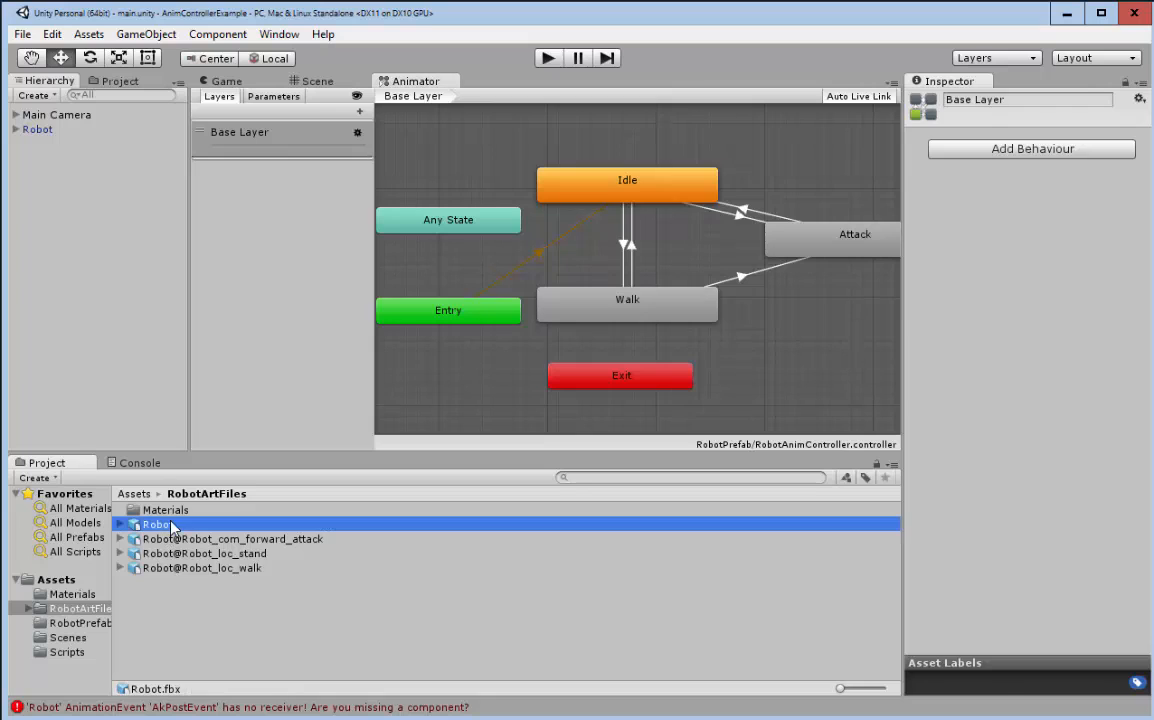
{"action": "left_click", "coordinate": [1078, 146]}
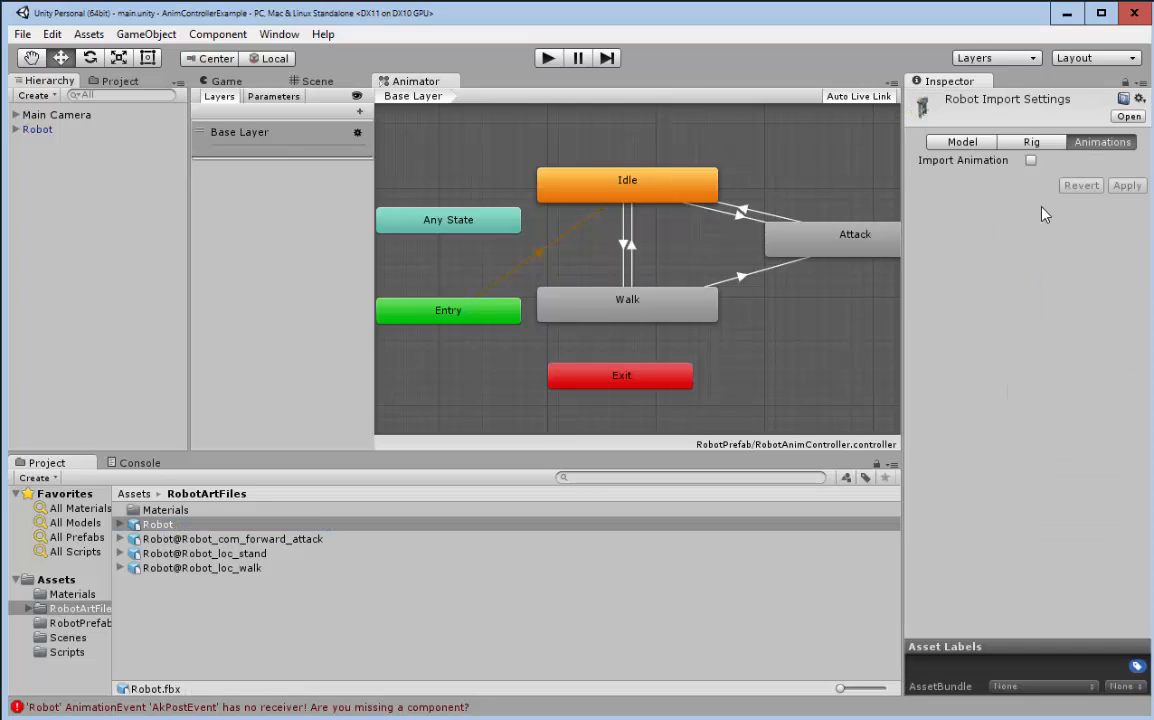
{"action": "left_click", "coordinate": [300, 539]}
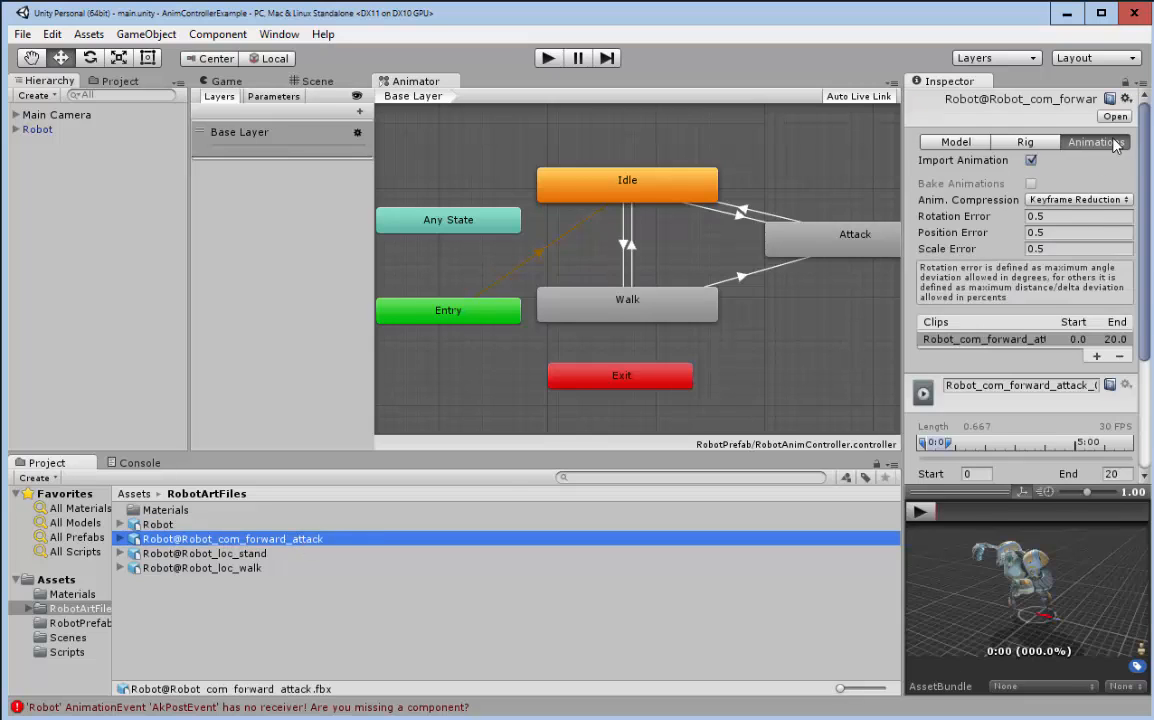
Step: Examine the joints listed under the Transform mask of the forward attack clip, and select the Idle state to view its properties
{"action": "scroll", "coordinate": [938, 258], "scroll_direction": "down", "scroll_amount": 4}
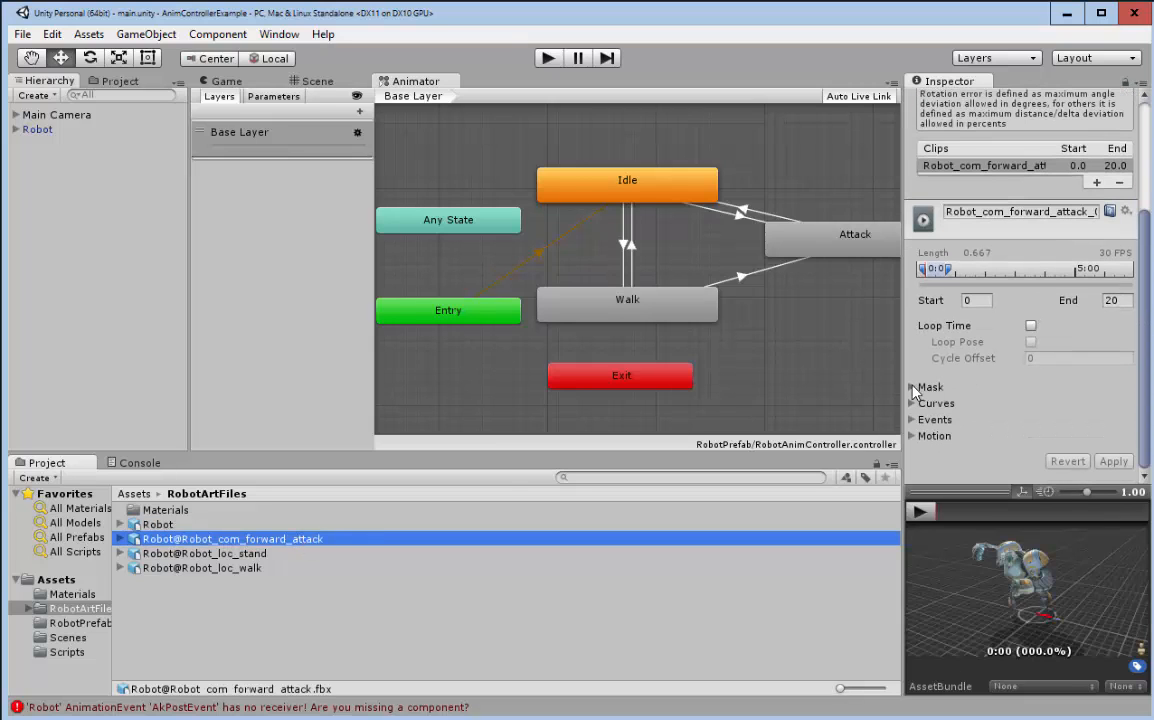
{"action": "left_click", "coordinate": [950, 388]}
{"action": "scroll", "coordinate": [945, 408], "scroll_direction": "down", "scroll_amount": 1}
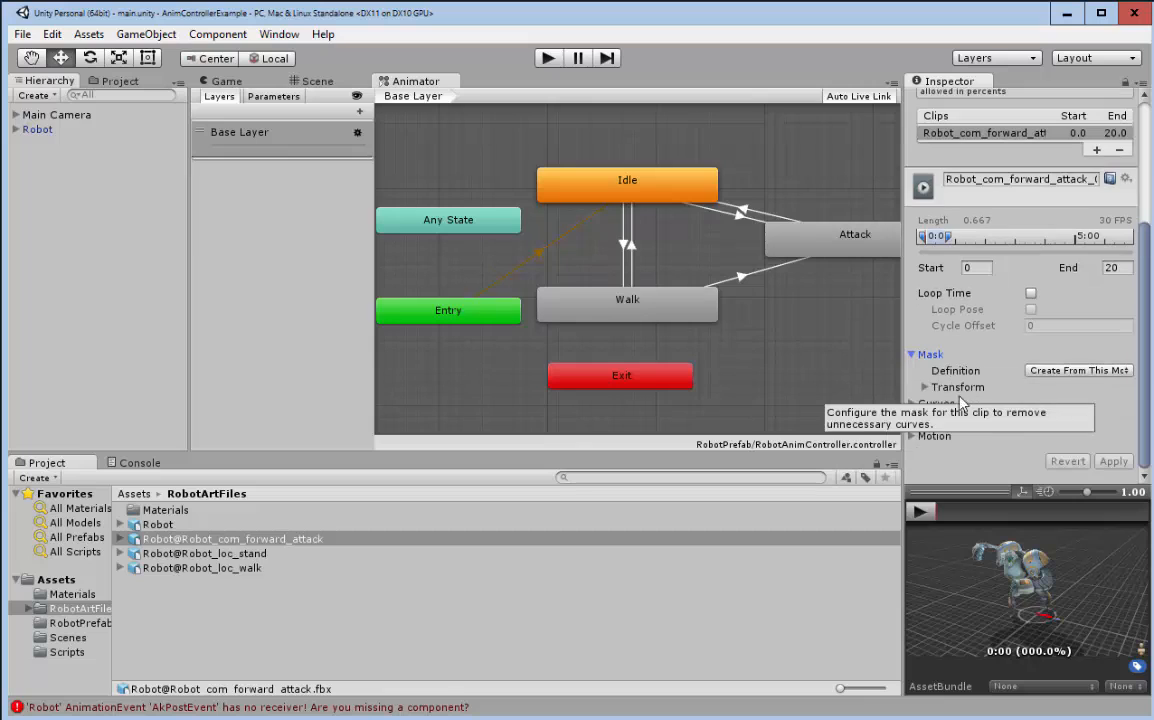
{"action": "left_click", "coordinate": [933, 390]}
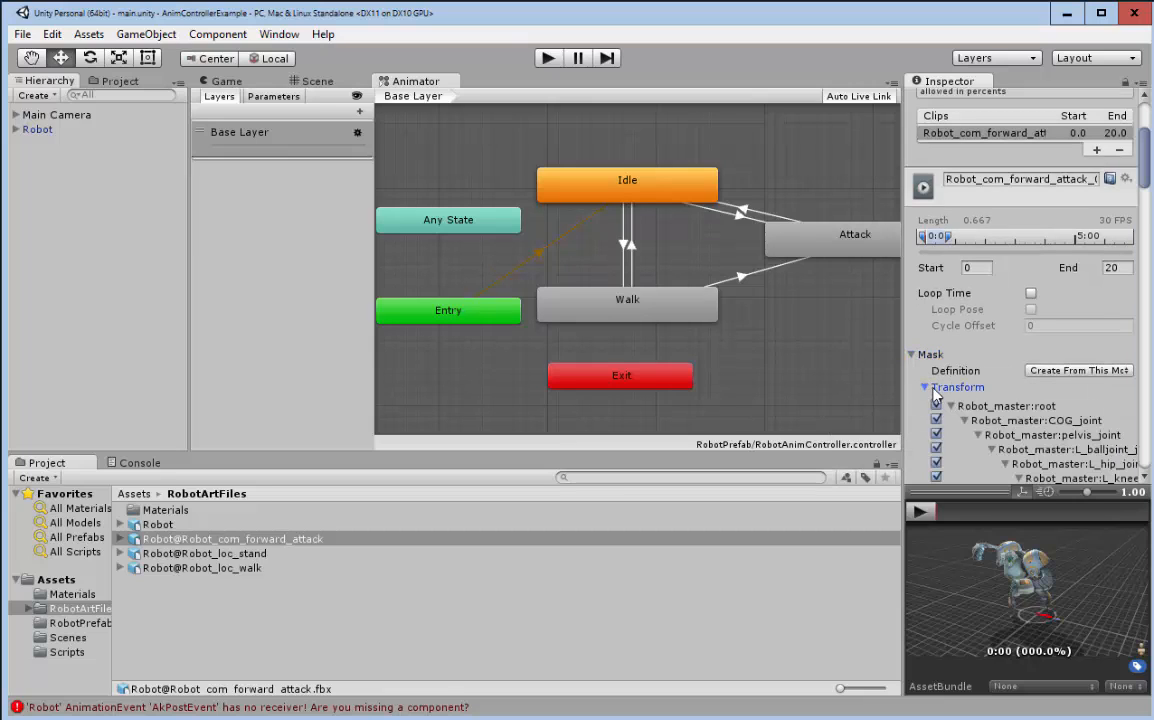
{"action": "scroll", "coordinate": [930, 380], "scroll_direction": "down", "scroll_amount": 4}
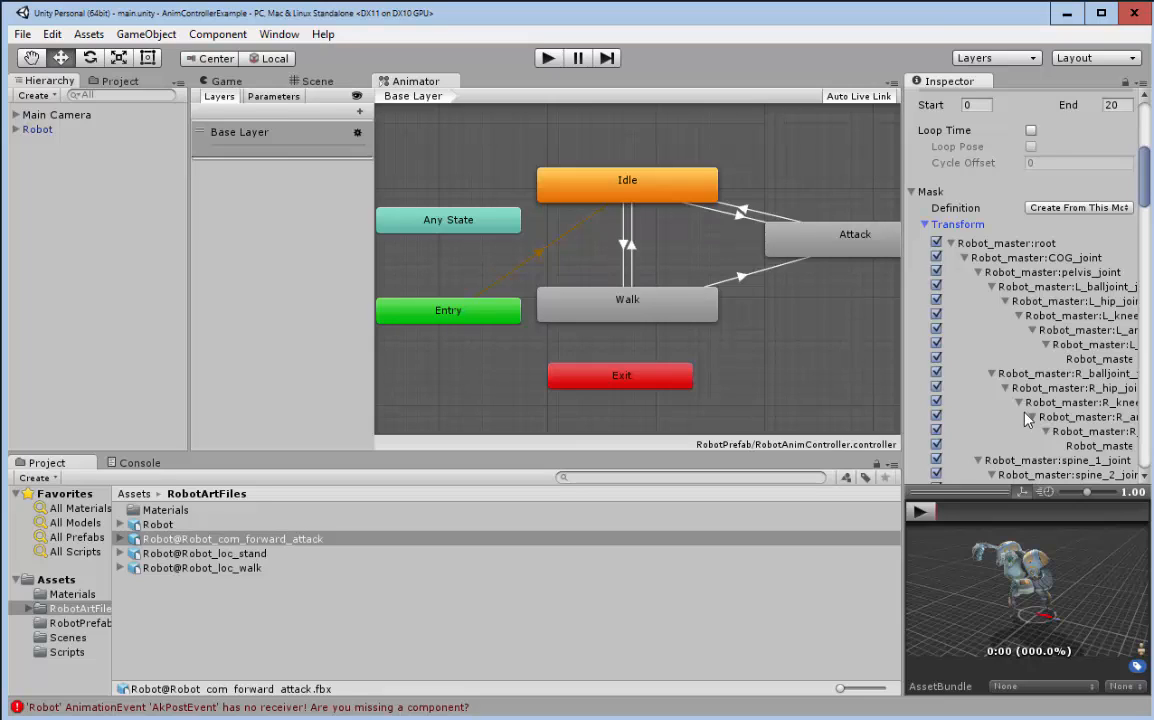
{"action": "left_click", "coordinate": [926, 225]}
{"action": "scroll", "coordinate": [933, 237], "scroll_direction": "up", "scroll_amount": 5}
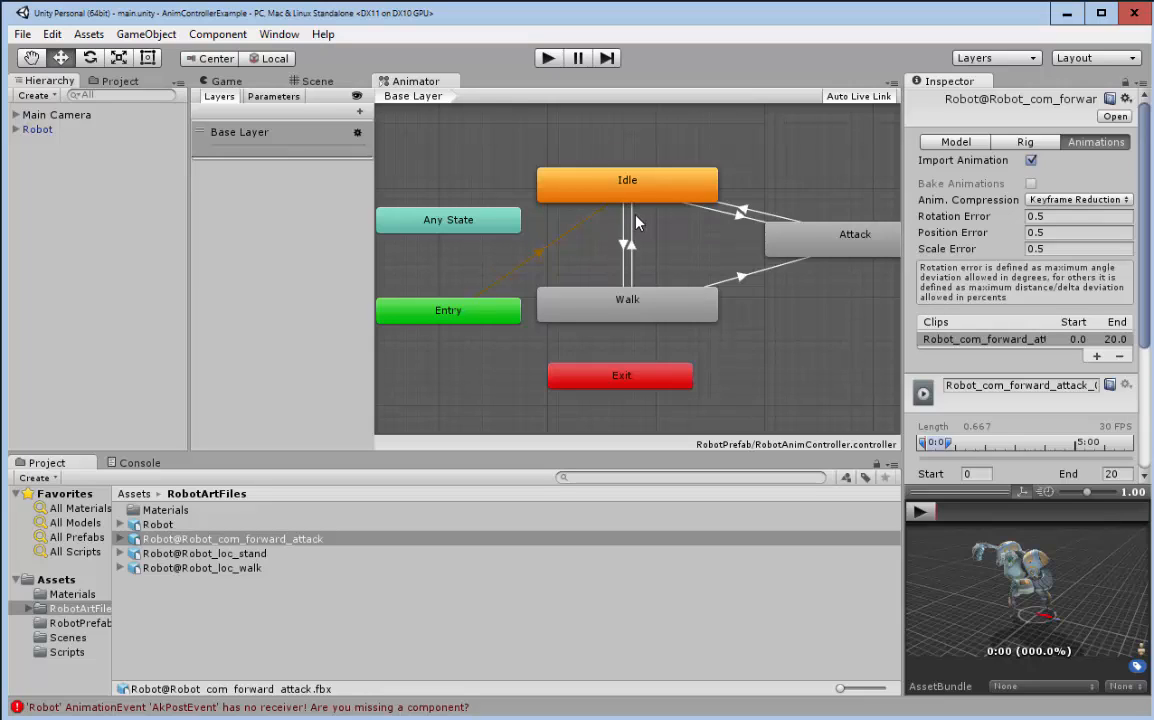
{"action": "left_click", "coordinate": [632, 198]}
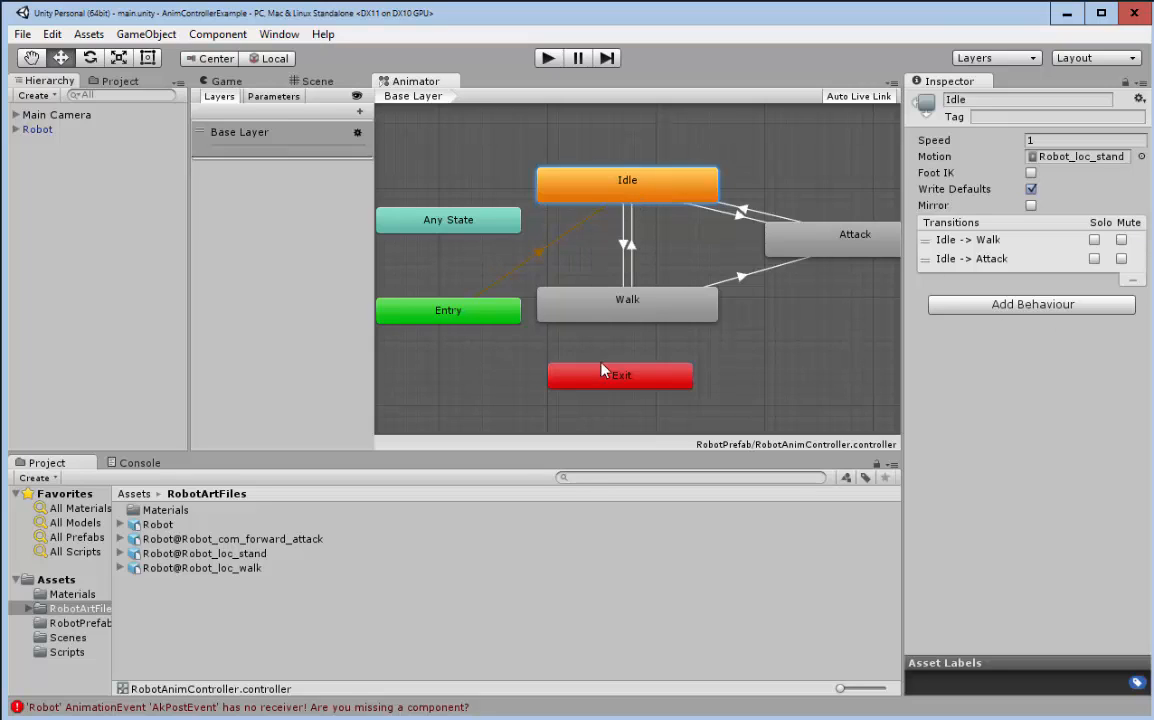